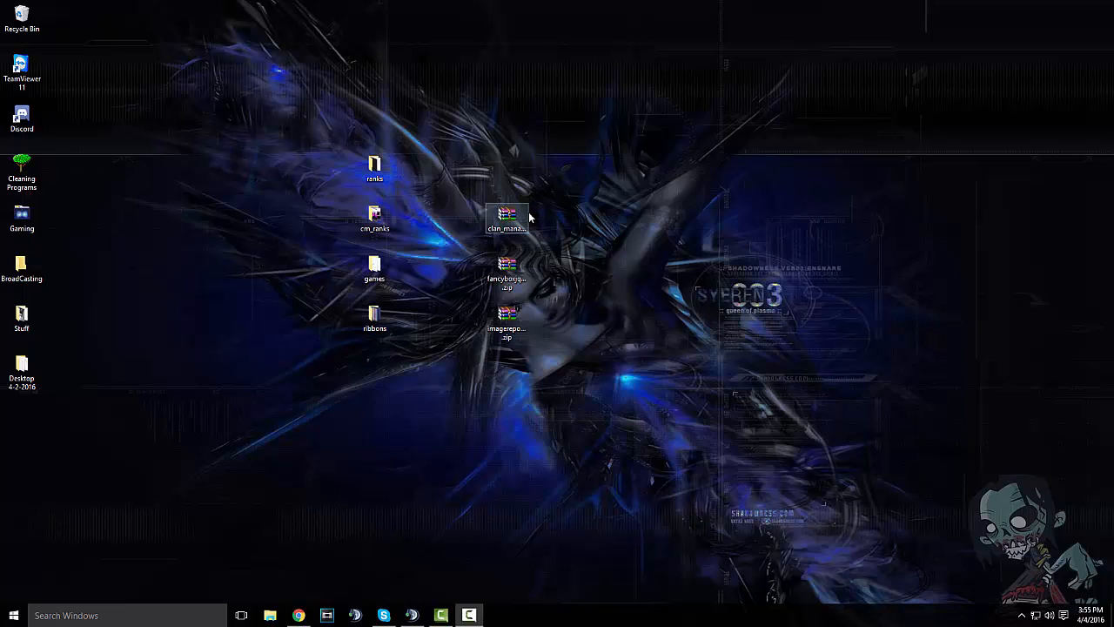
Extract the contrib folder from the clan_manager1.0.2_mi-301.zip archive to the desktop and close the archive
left_click(517, 216)
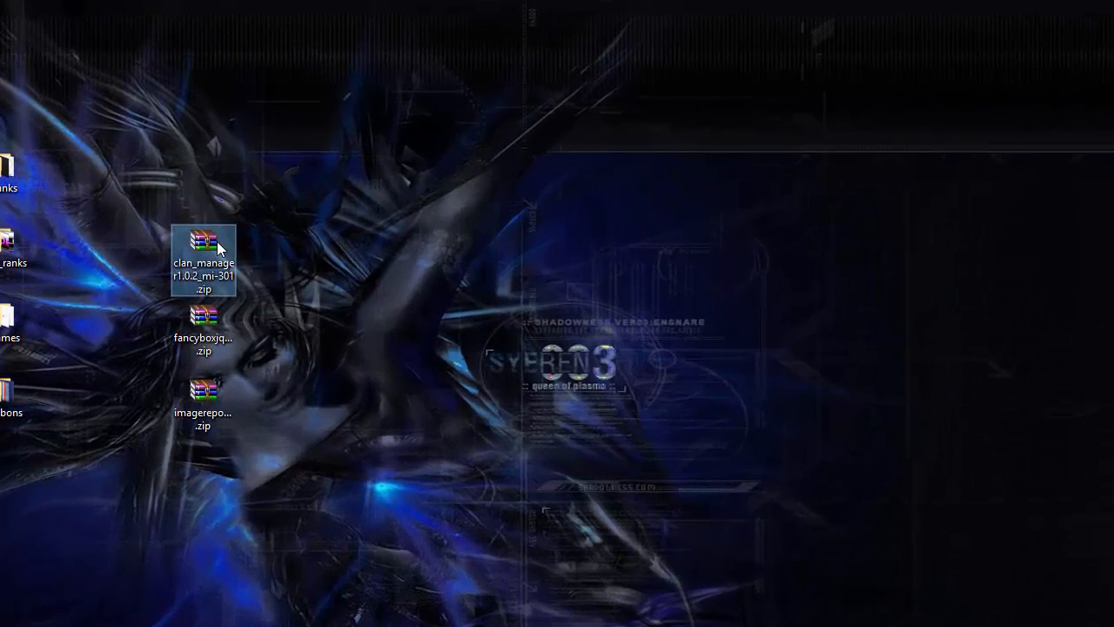
double_click(496, 221)
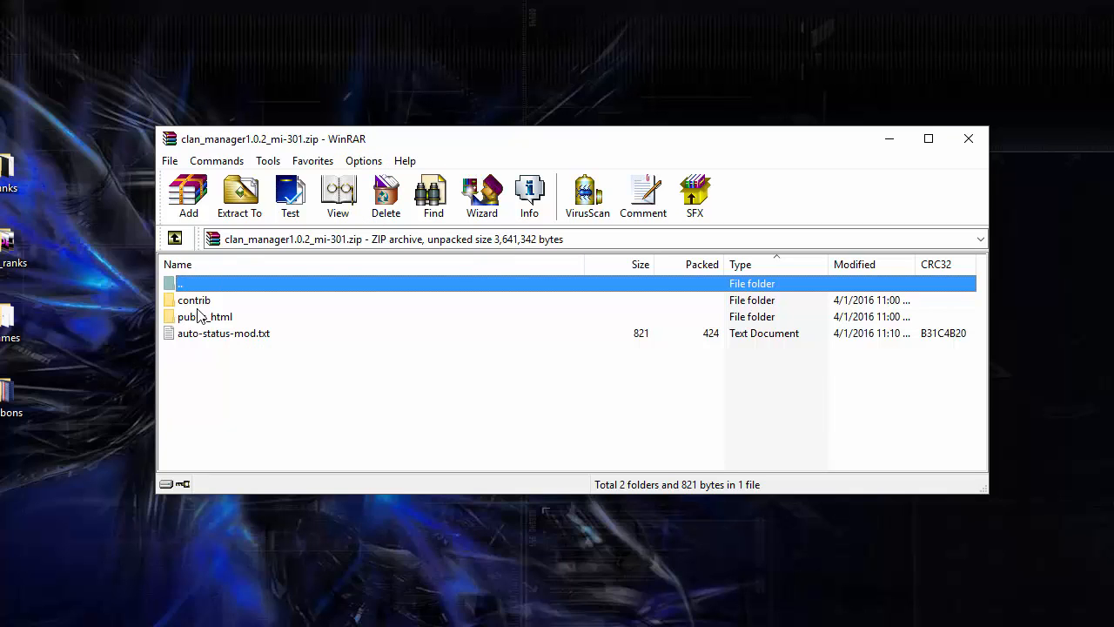
left_click_drag(193, 300, 0, 492)
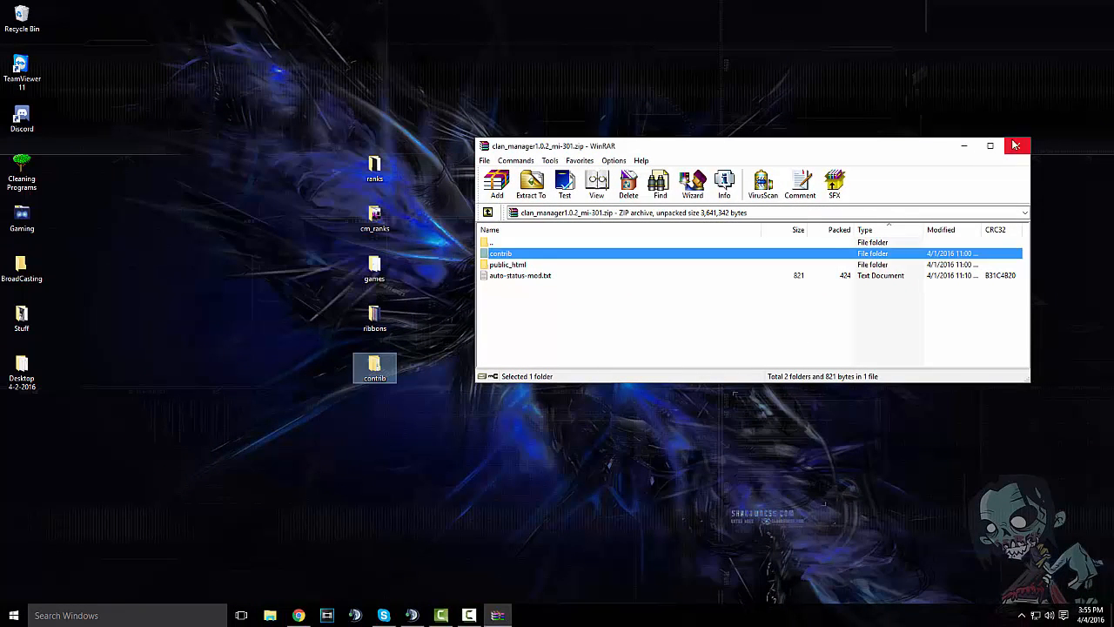
left_click(1016, 146)
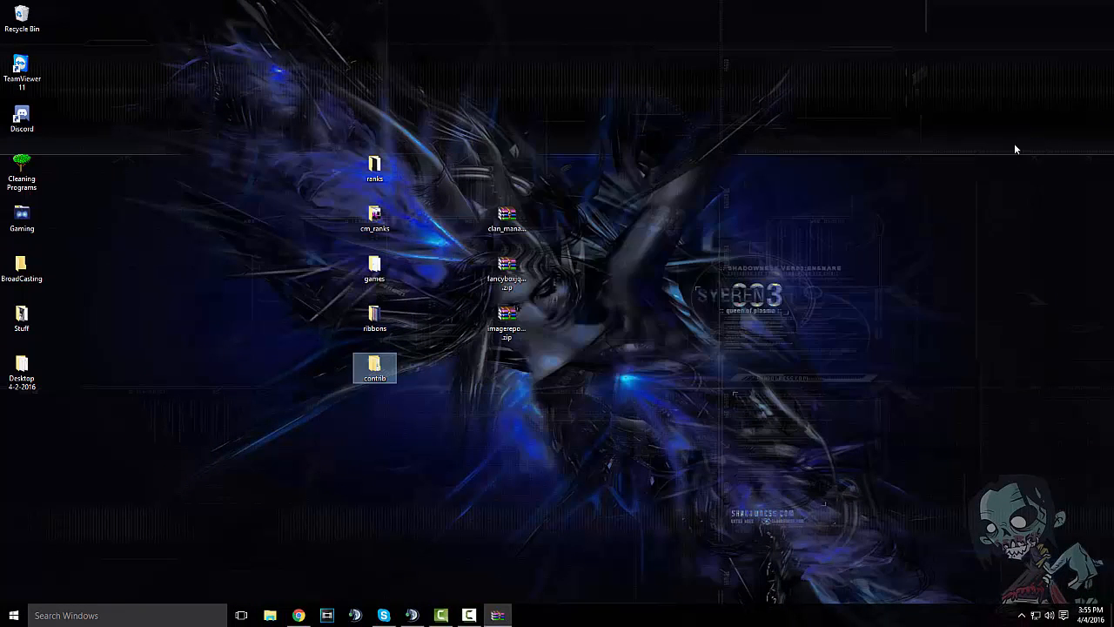
Open the extracted contrib folder and look through its fonts and medals subfolders
double_click(381, 369)
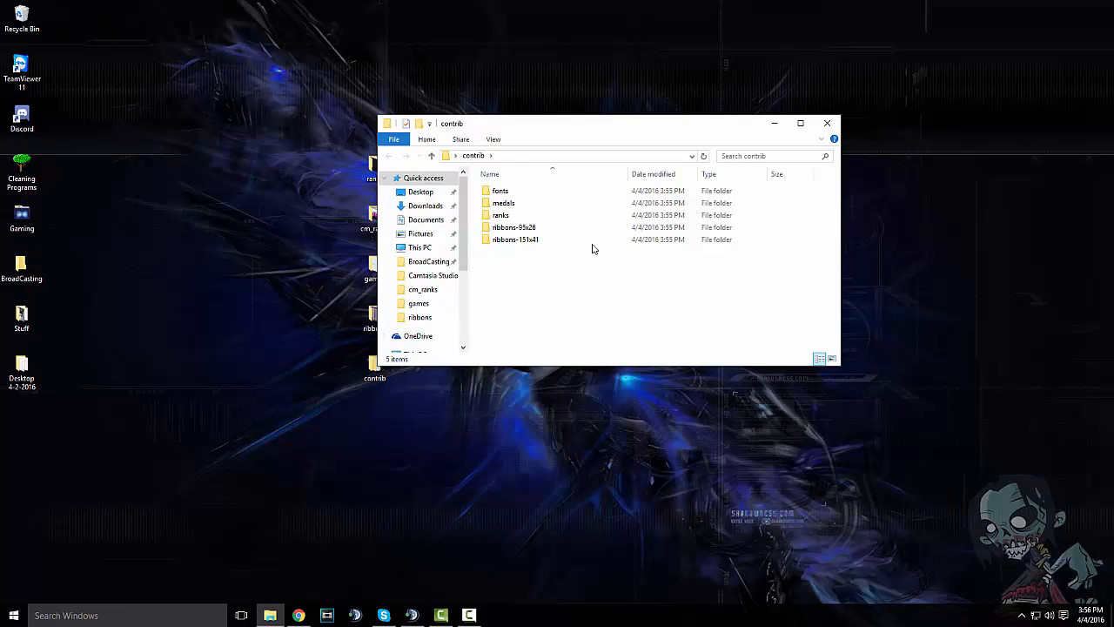
double_click(500, 191)
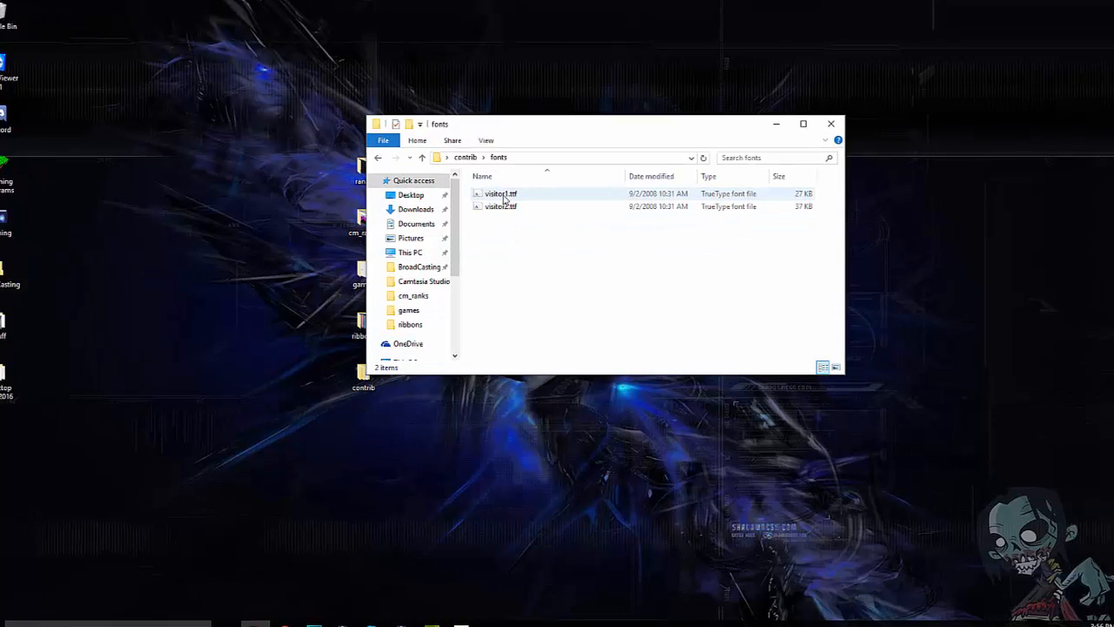
left_click(465, 157)
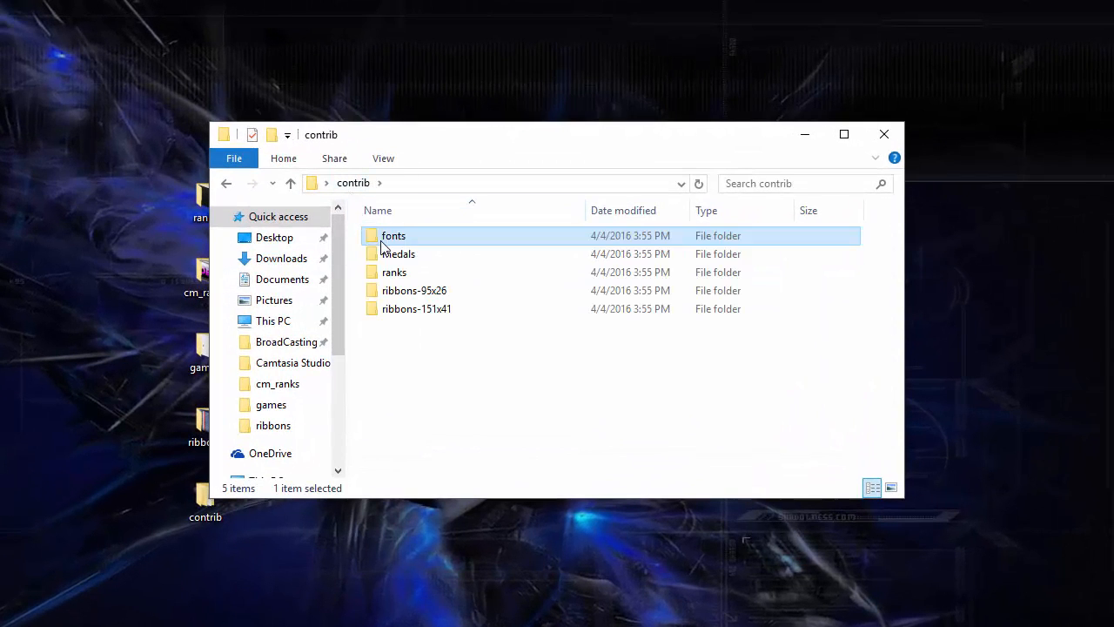
double_click(387, 253)
scroll(597, 291, "down", 5)
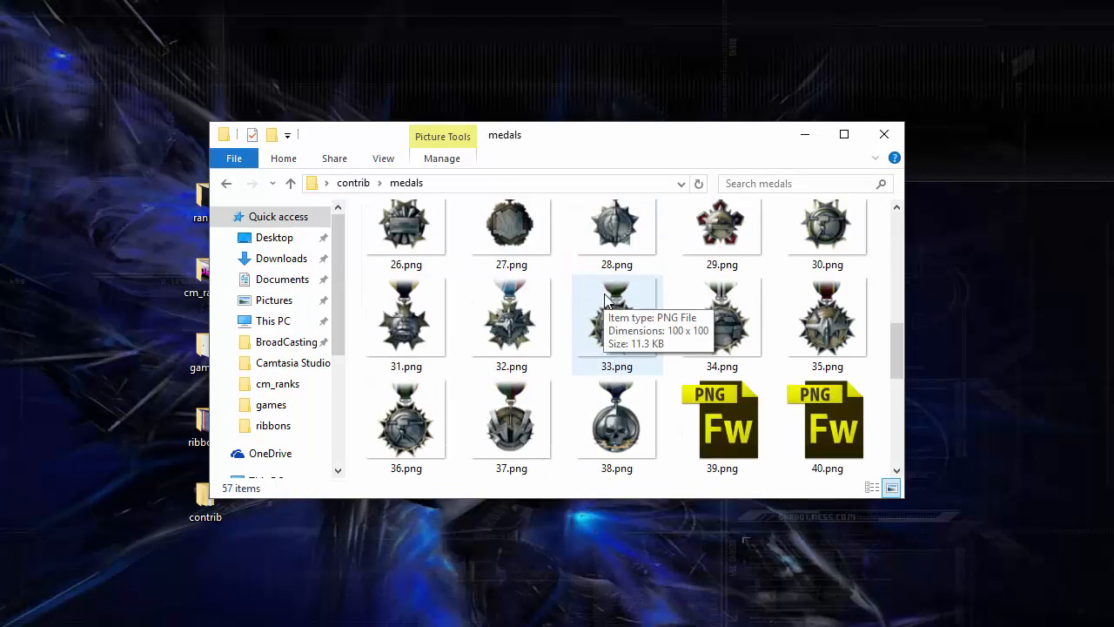
scroll(607, 298, "down", 4)
scroll(606, 331, "up", 10)
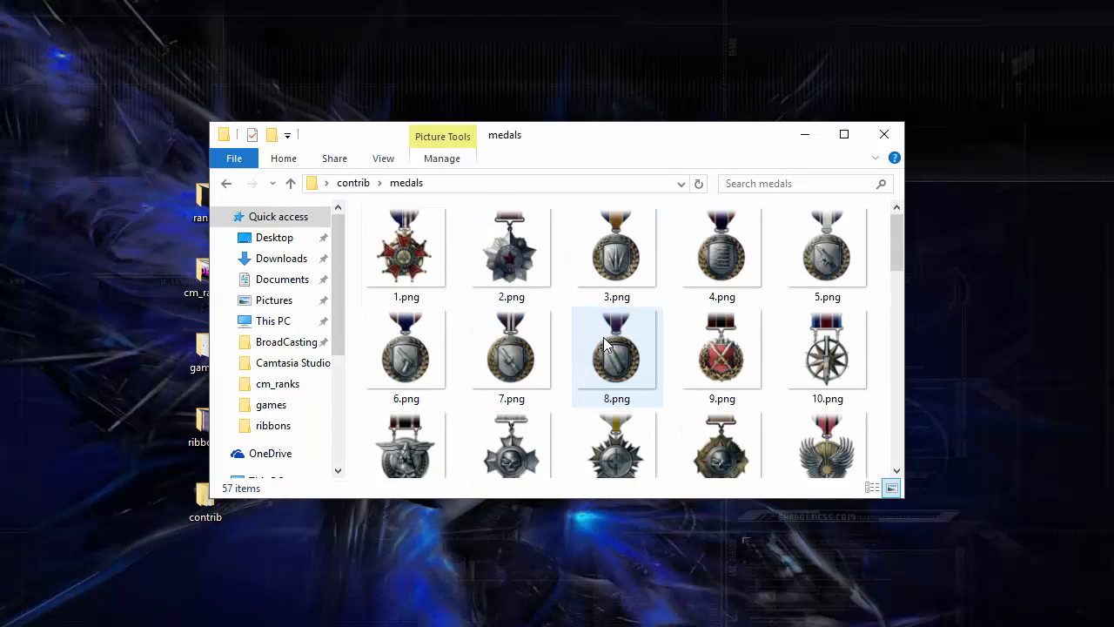
Look through the rank images in contrib's ranks subfolder
left_click(354, 185)
double_click(392, 274)
scroll(540, 317, "down", 5)
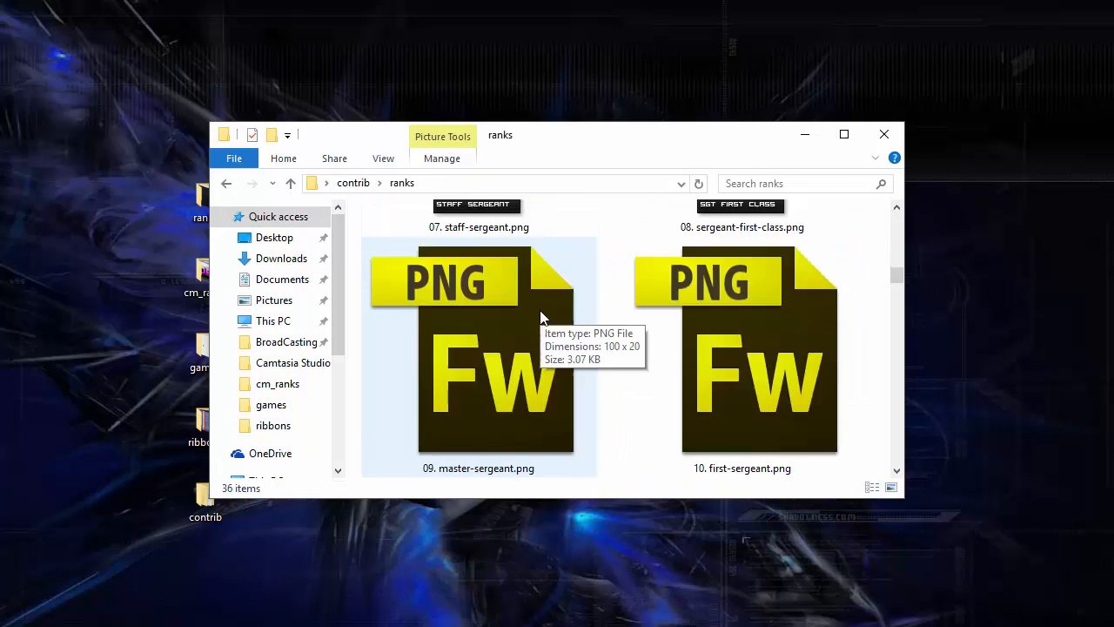
scroll(540, 317, "up", 5)
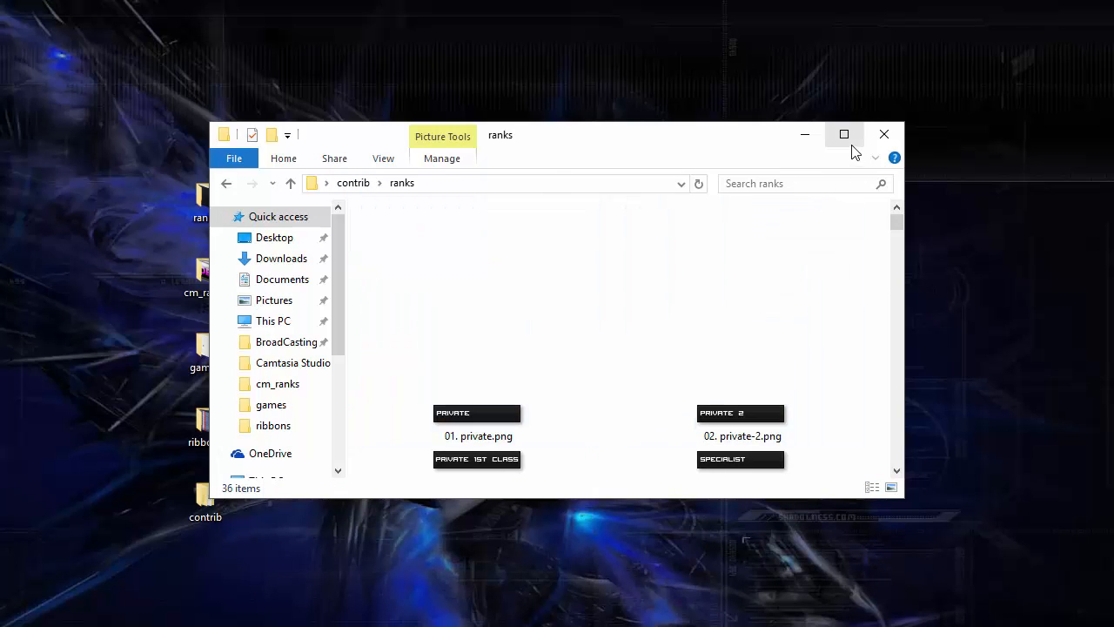
scroll(526, 363, "down", 8)
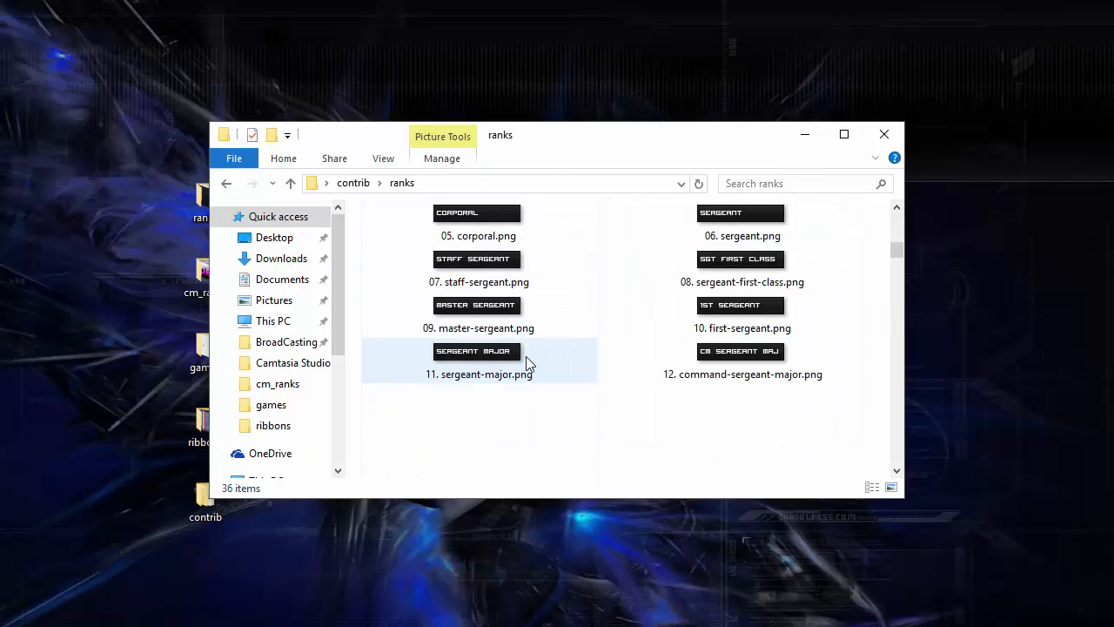
scroll(525, 363, "down", 12)
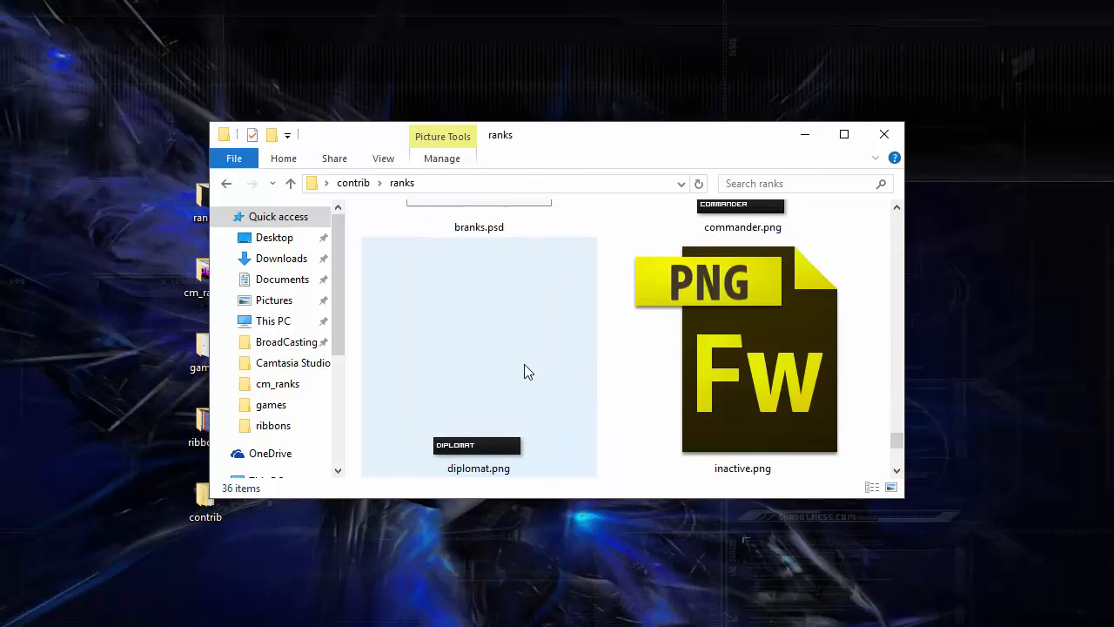
scroll(524, 370, "up", 3)
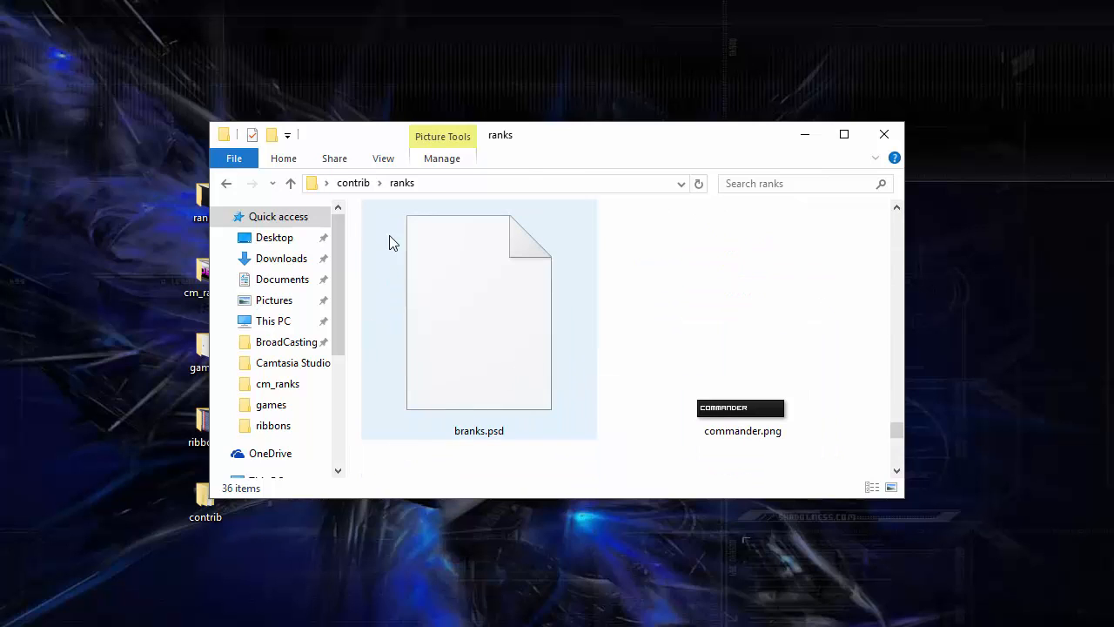
Look through the ribbon images in contrib's ribbons-95x26 subfolder
left_click(352, 183)
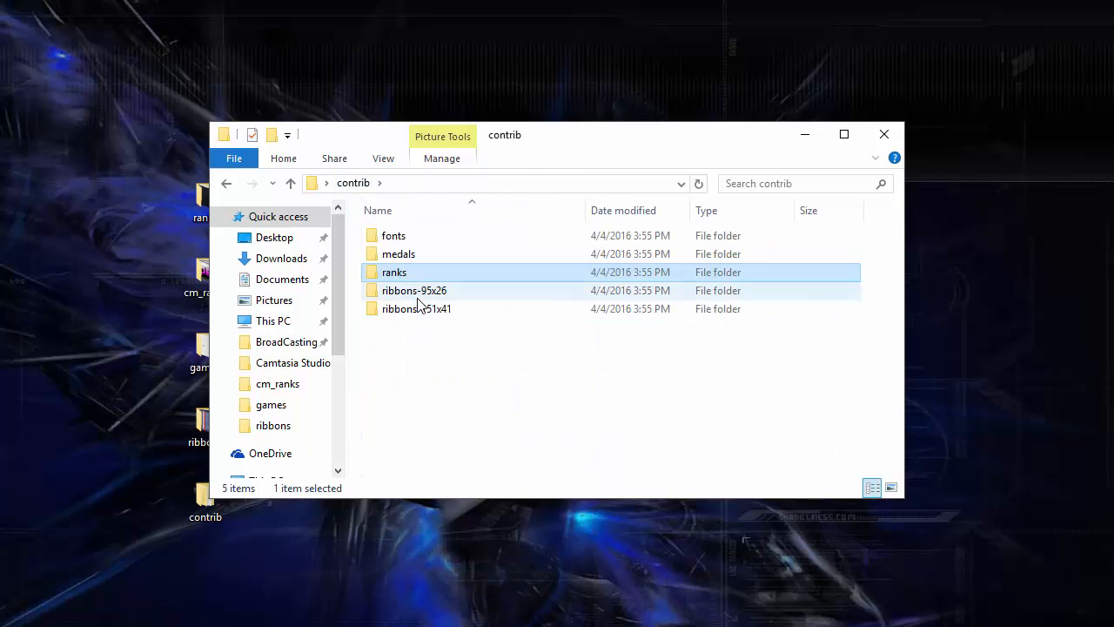
double_click(419, 296)
scroll(533, 409, "down", 5)
scroll(510, 343, "up", 5)
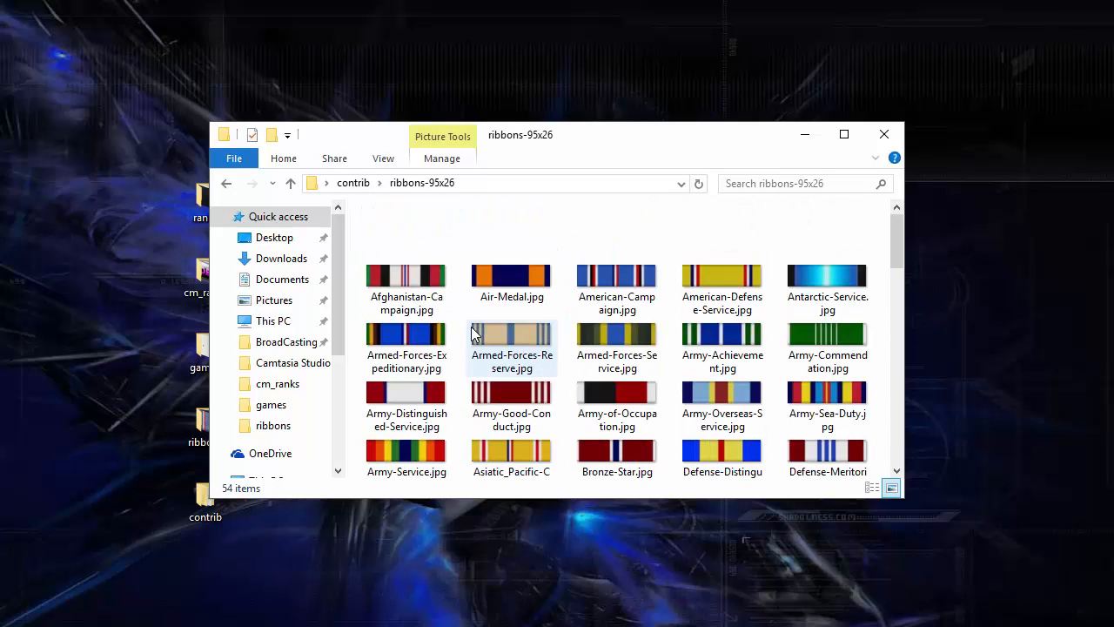
scroll(533, 326, "down", 10)
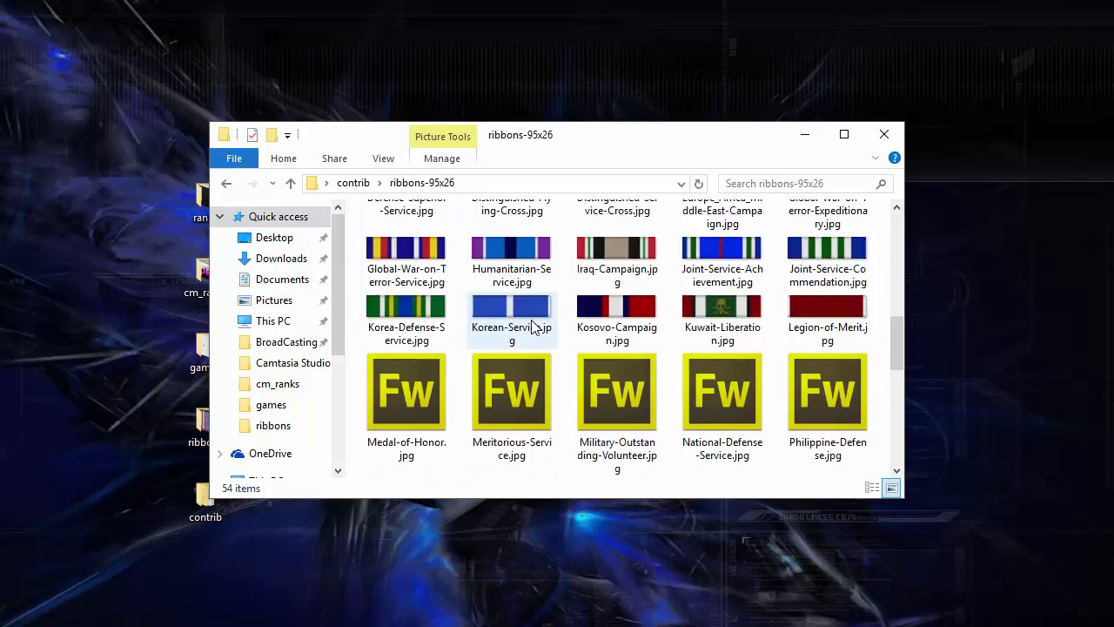
Browse the ribbons, games, cm_ranks, Camtasia Studio and BroadCasting folders, and close the folder window
left_click(271, 424)
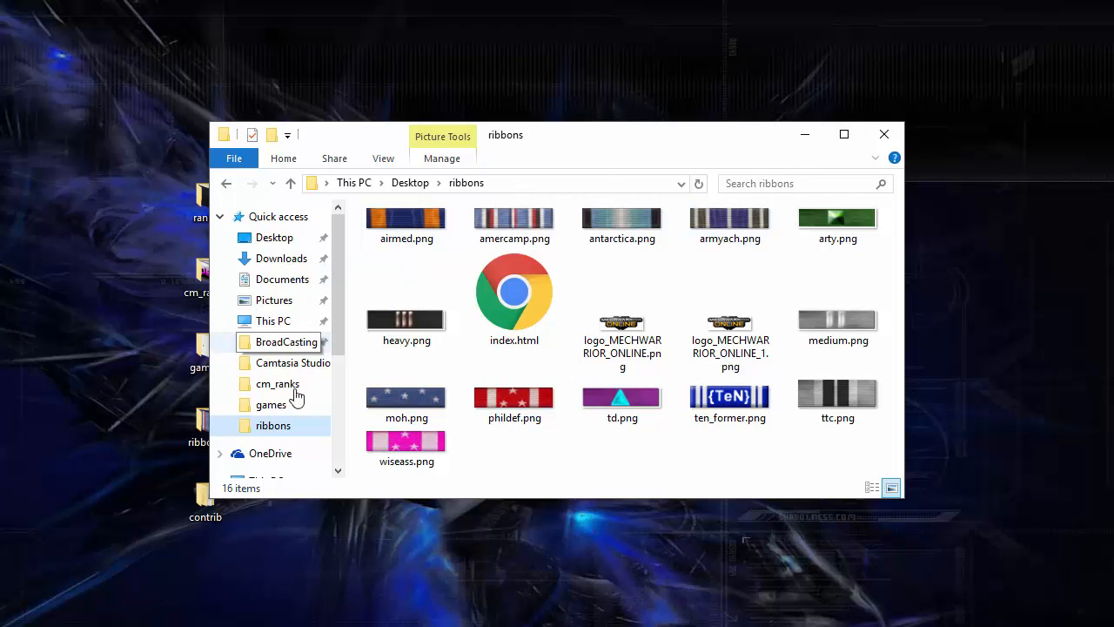
left_click(280, 413)
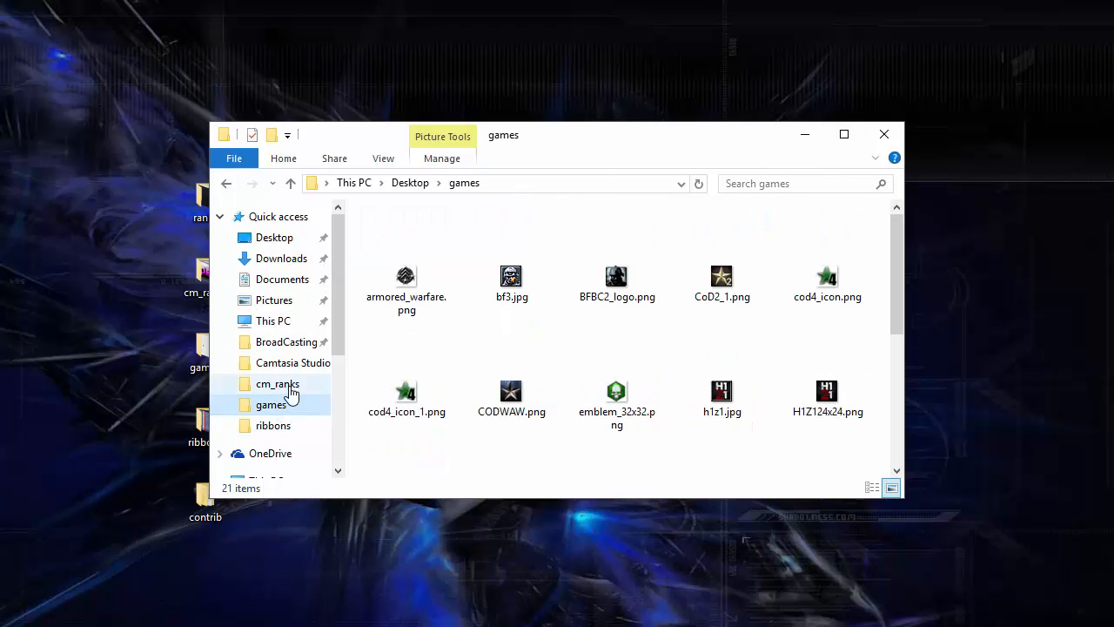
left_click(287, 387)
left_click(306, 366)
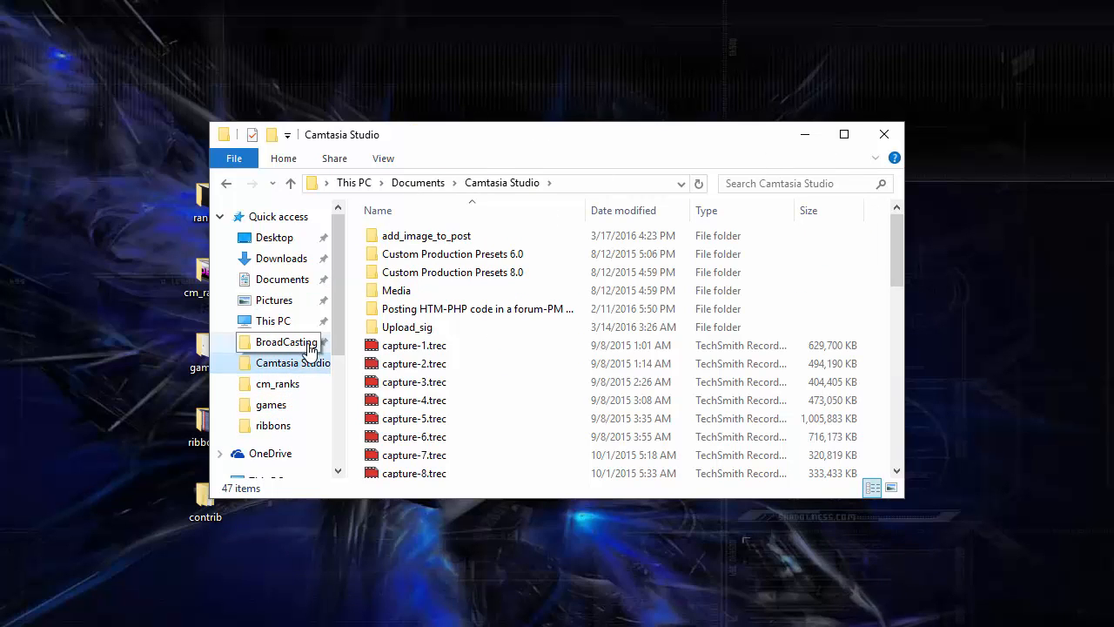
left_click(309, 344)
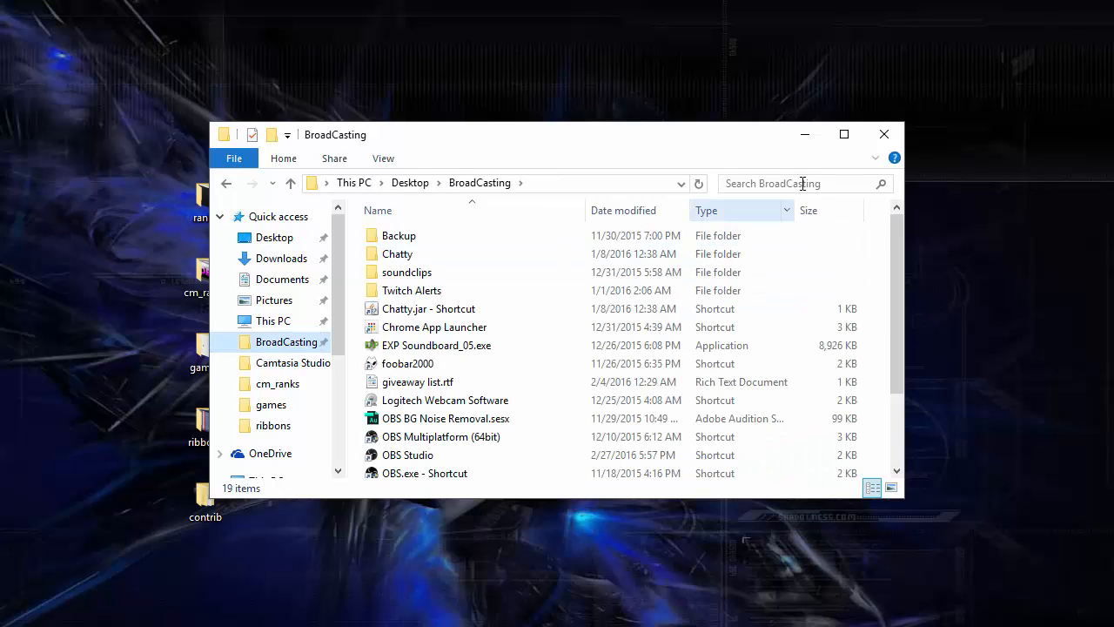
left_click(884, 136)
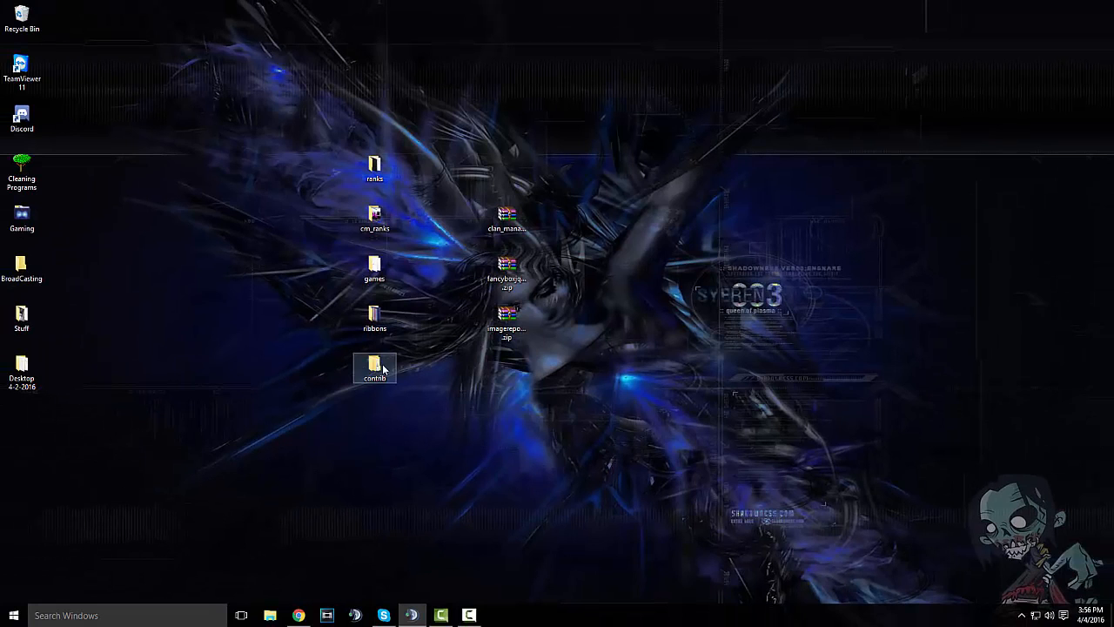
View the contents of the desktop's ribbons folder and move the extracted contrib folder to the Recycle Bin
left_click(373, 370)
left_click_drag(408, 320, 376, 164)
double_click(374, 316)
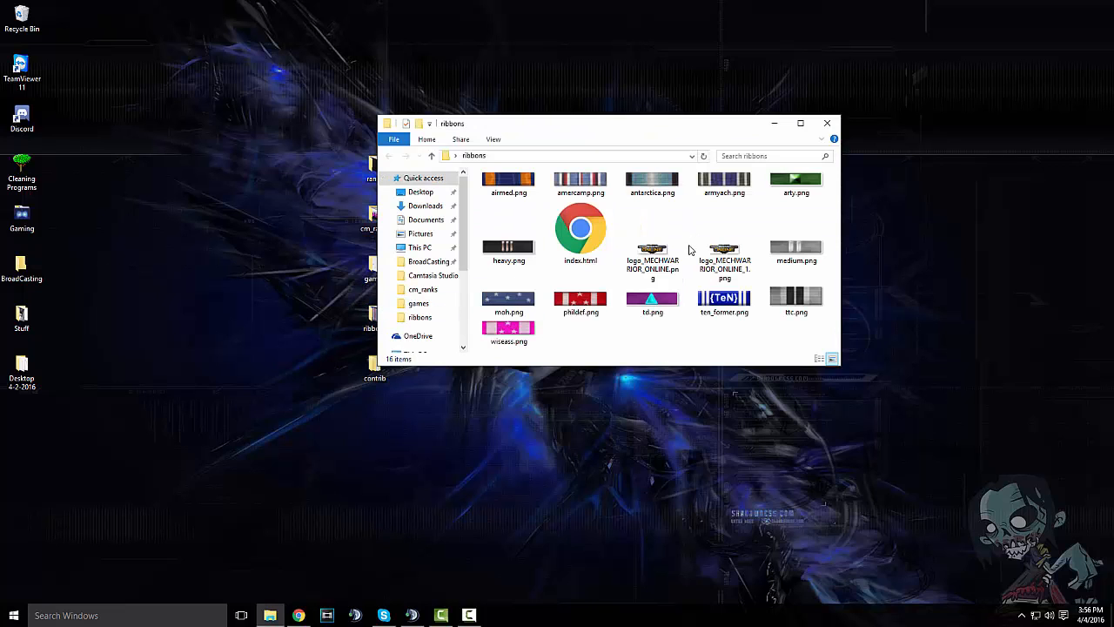
left_click(828, 122)
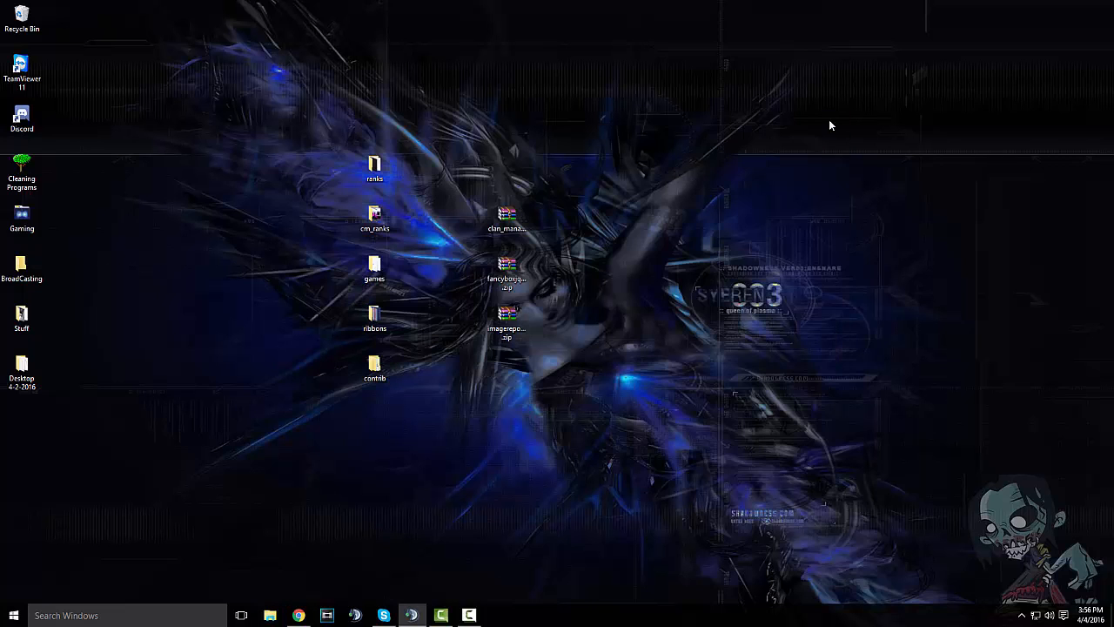
left_click_drag(369, 373, 23, 19)
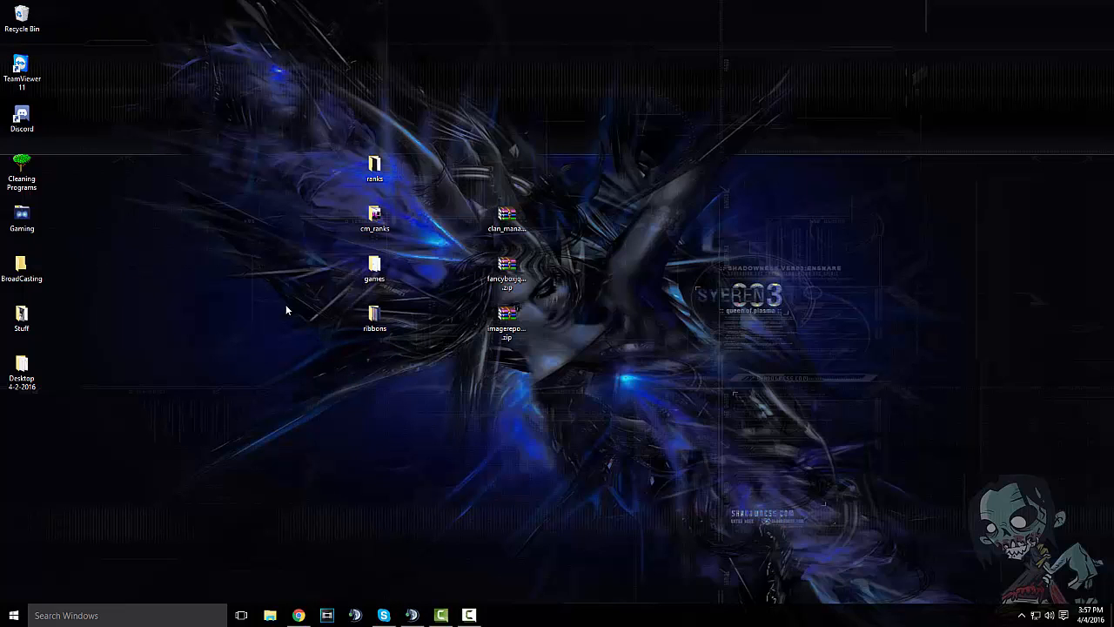
Switch to Chrome and open the Clan Manager module's settings from the HeadShotDomain site's Nuke-Evo administration
left_click(297, 614)
scroll(310, 229, "down", 3)
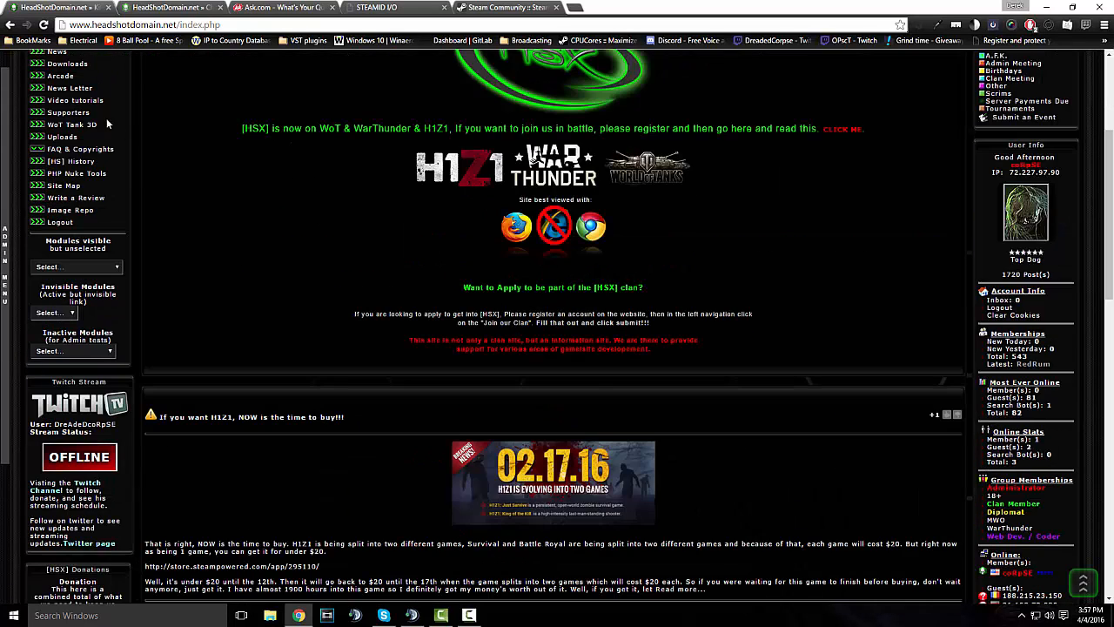
scroll(107, 117, "up", 3)
mouse_move(26, 165)
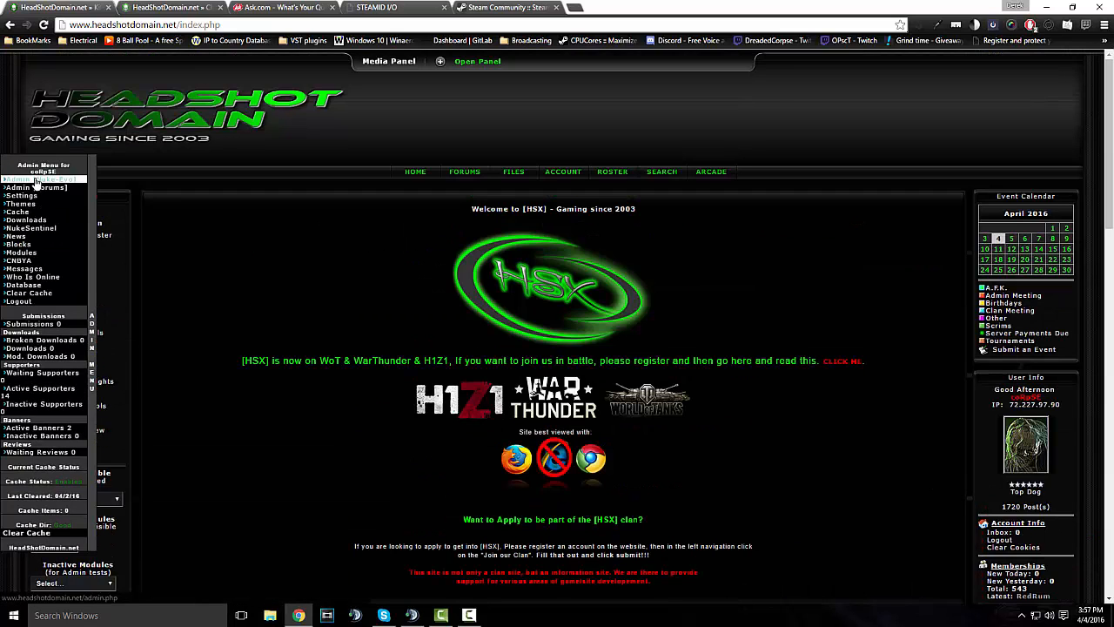
left_click(39, 179)
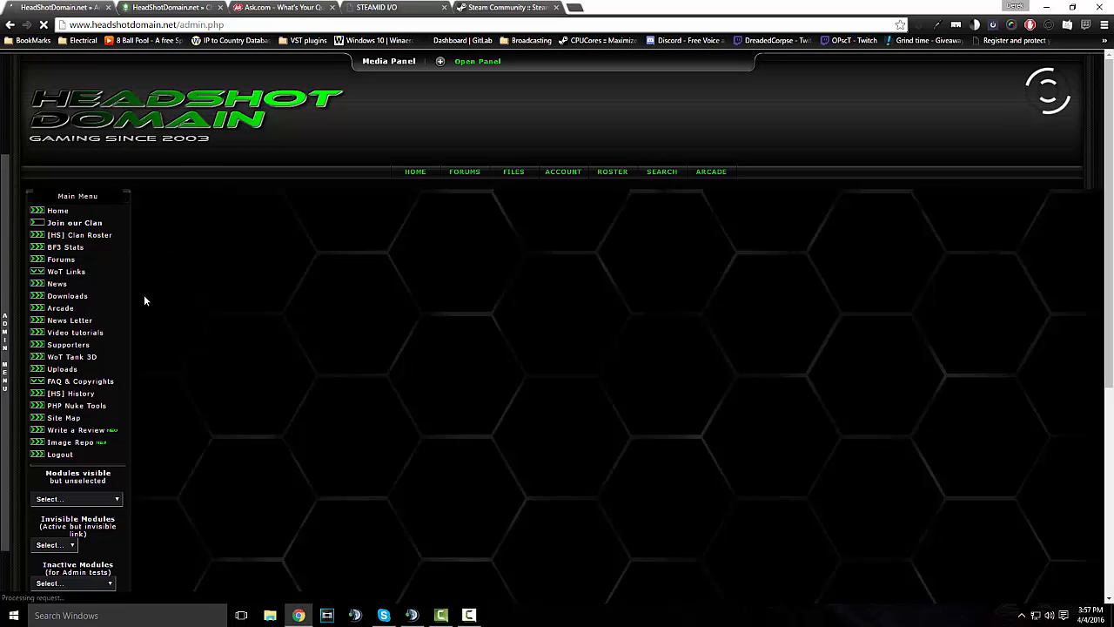
scroll(435, 252, "down", 2)
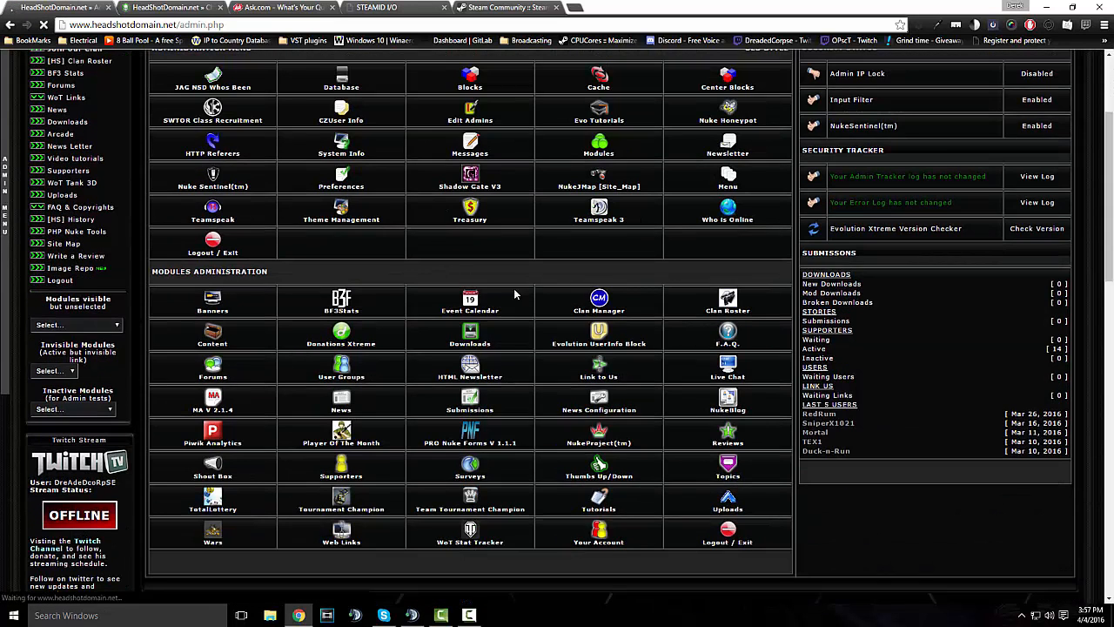
left_click(599, 304)
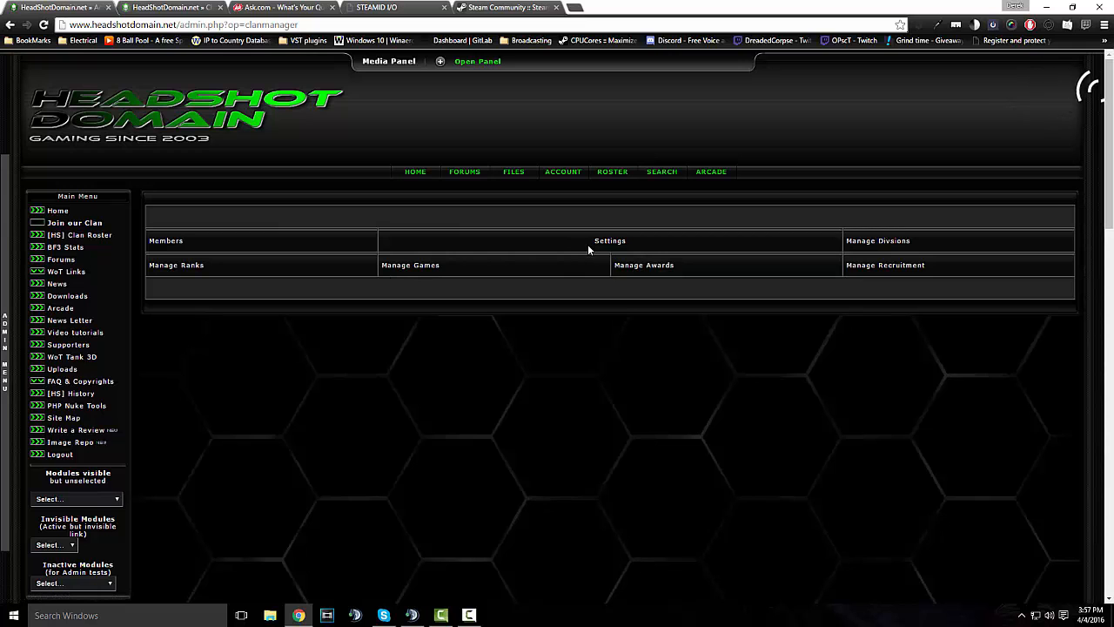
left_click(615, 244)
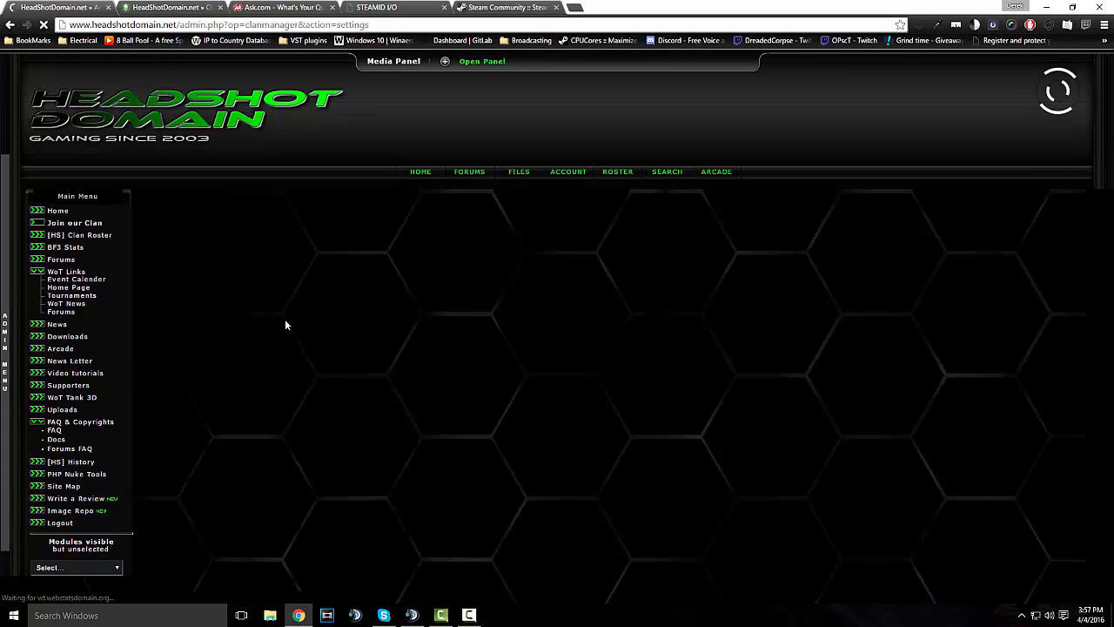
Change the clan name in the general settings to HeadShot Xtreme
scroll(409, 276, "down", 1)
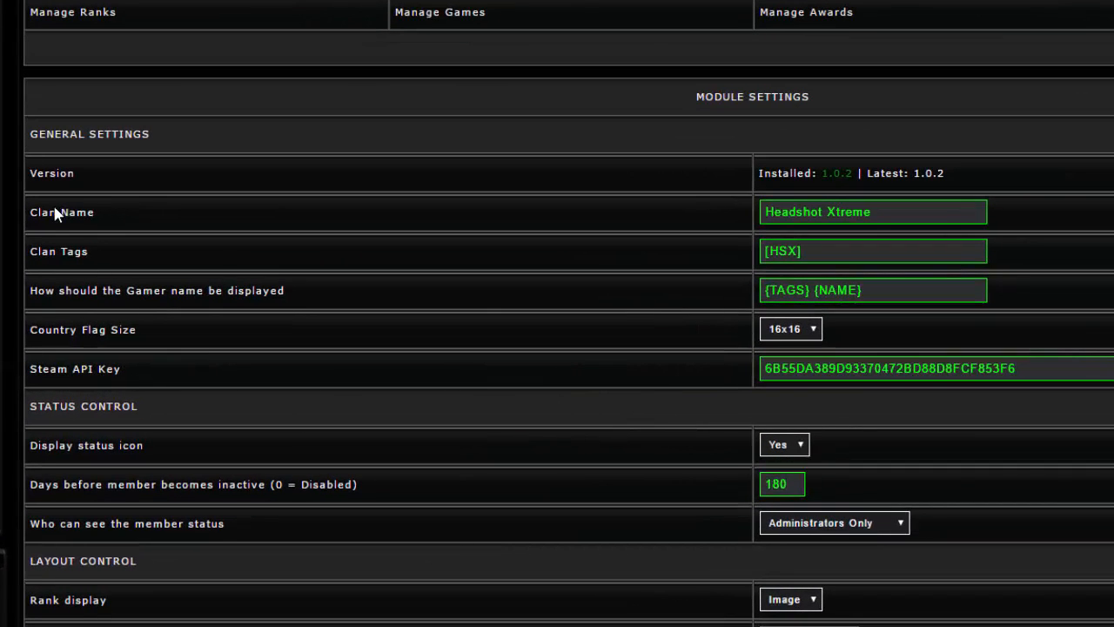
left_click(801, 214)
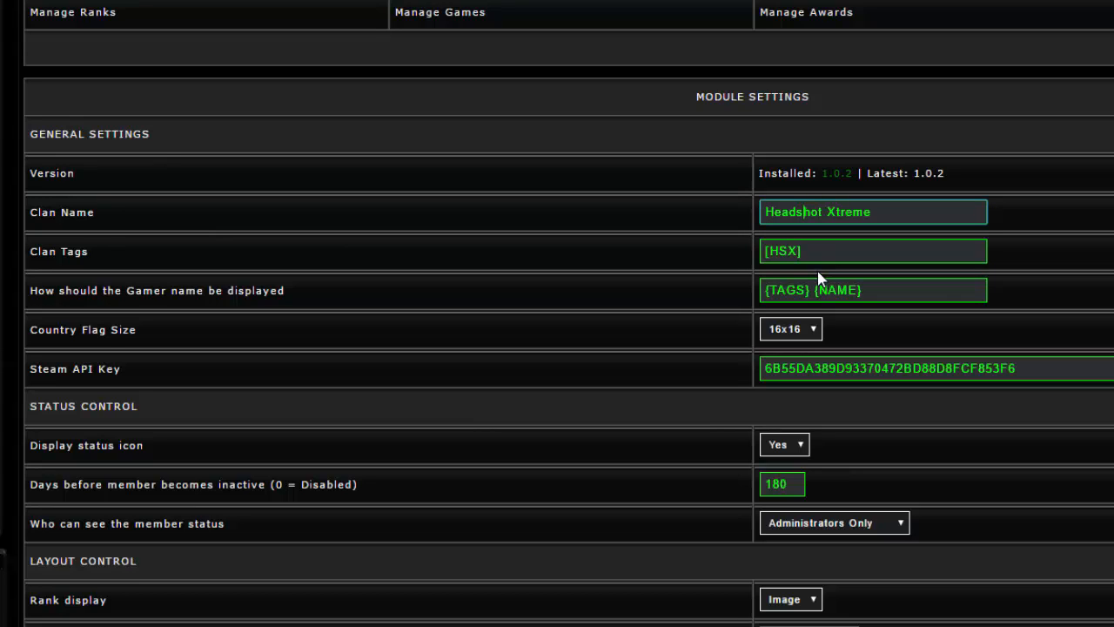
key("BackSpace")
type("S")
Select the whole clan tag text in the general settings
scroll(884, 228, "down", 1)
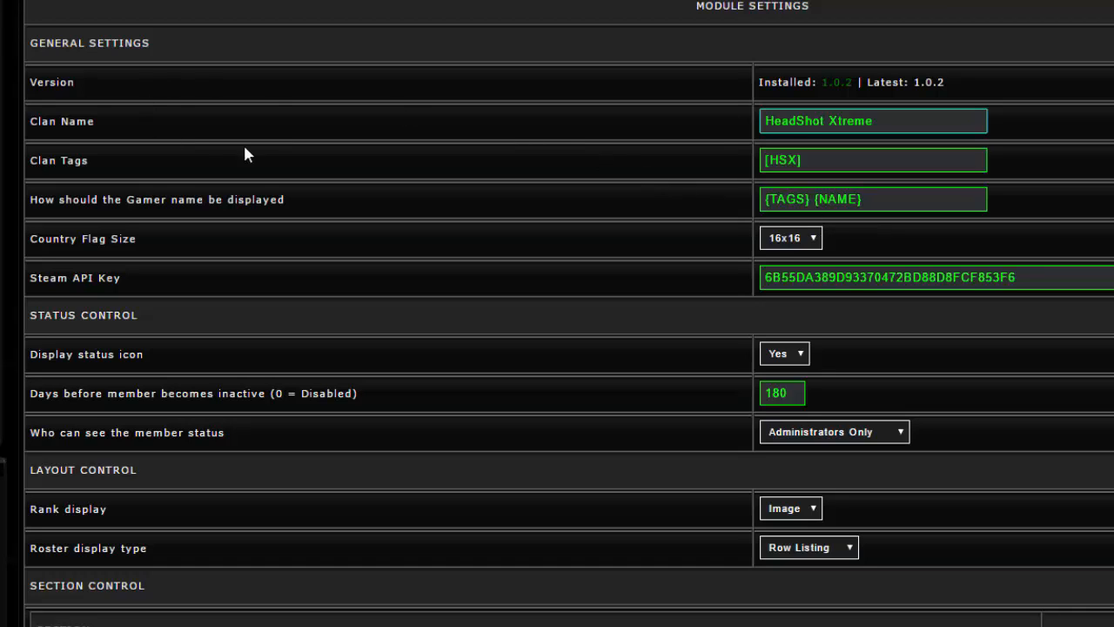
left_click_drag(818, 160, 592, 168)
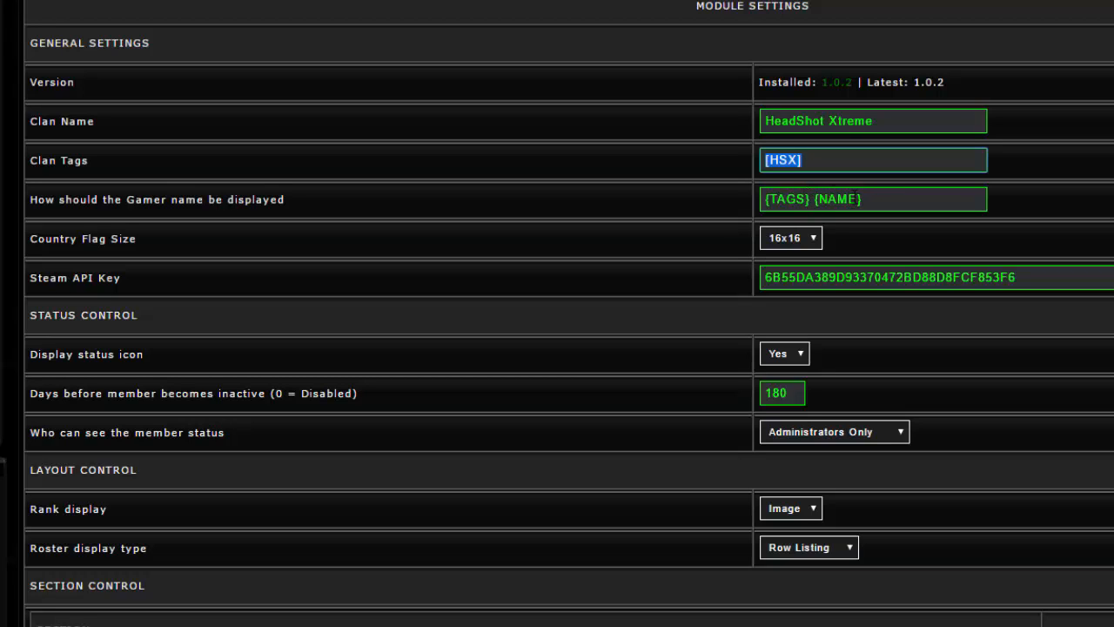
Change the gamer name display format to {NAME} {TAGS}, placing the clan tags after the name
left_click_drag(813, 198, 883, 196)
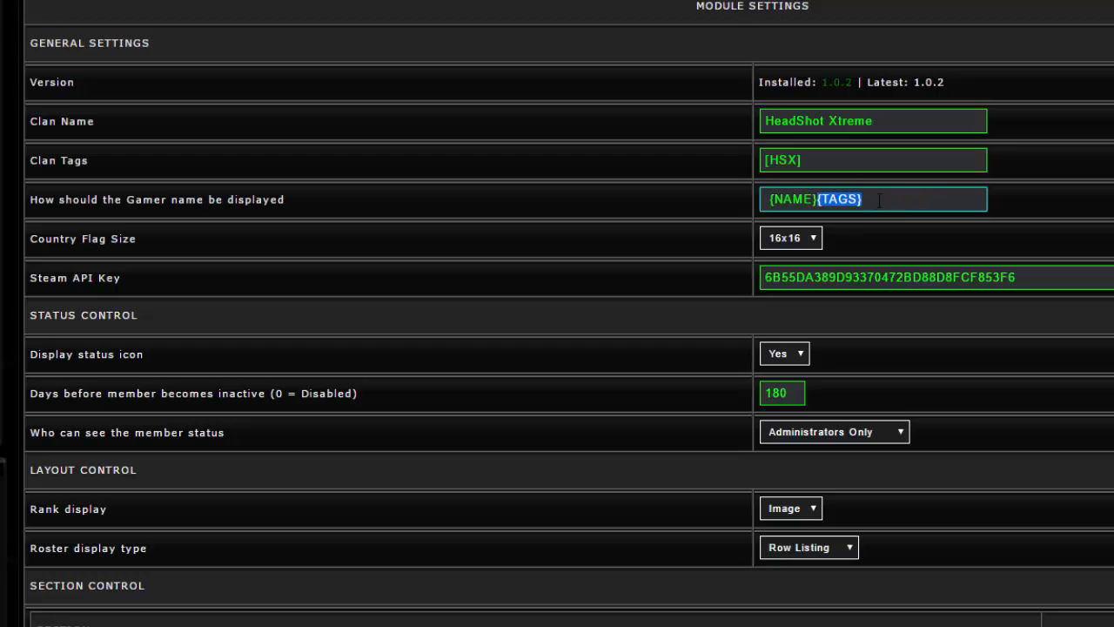
left_click(817, 199)
left_click(773, 199)
key("BackSpace")
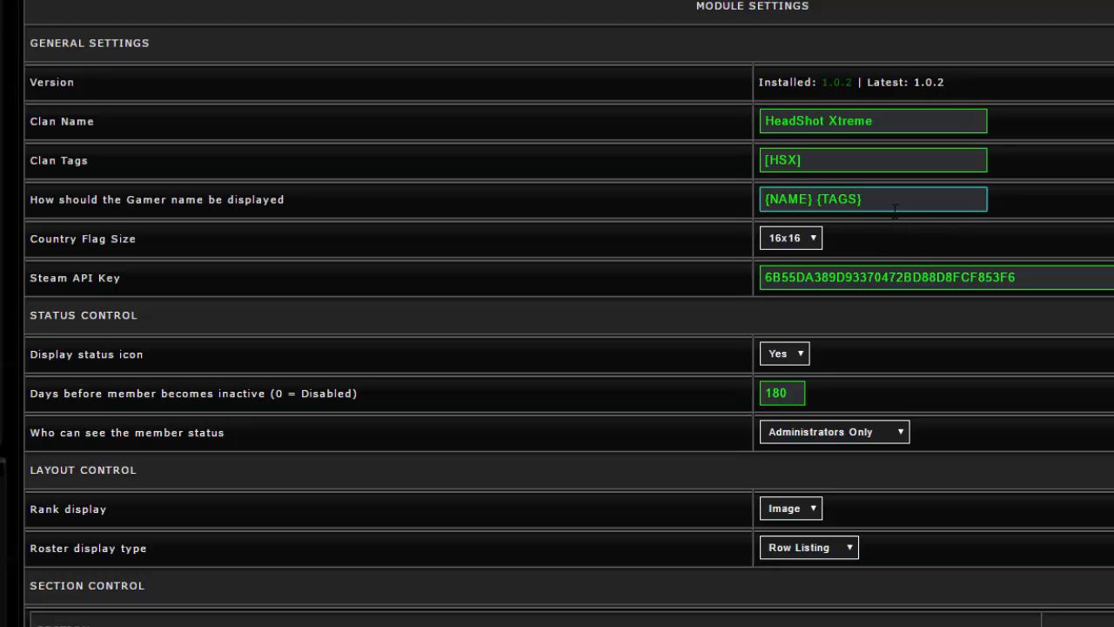
Restore the gamer name display format to {TAGS} {NAME}
key("ctrl+a")
type("{TAGS} {NAME}")
key("Home")
key("shift+ctrl+Right")
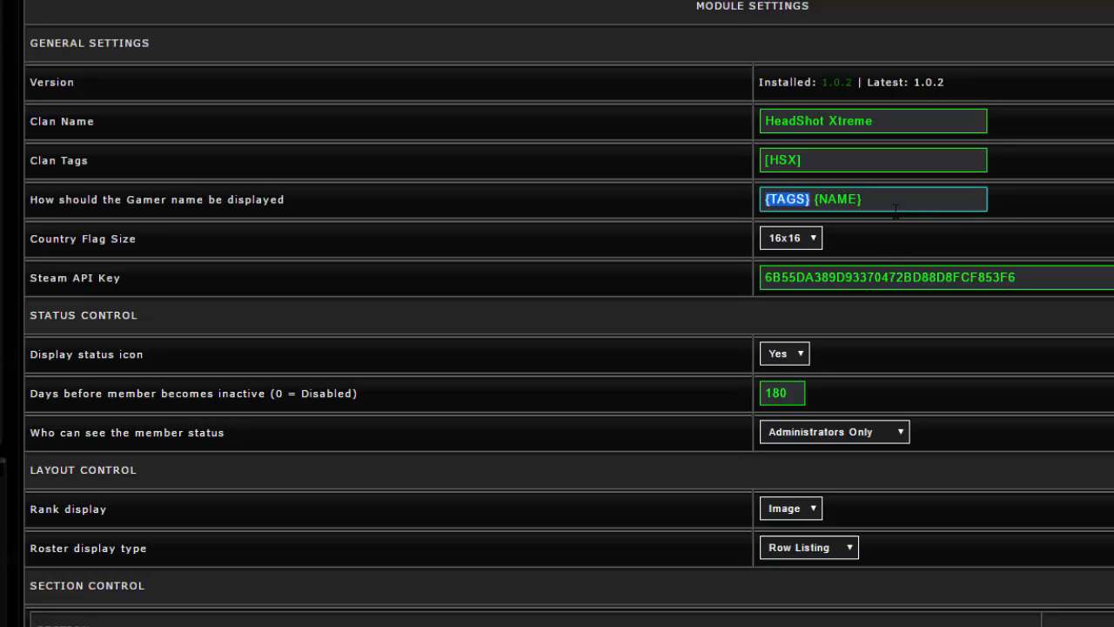
Edit the s in the clan name to lowercase and back to a capital, leaving HeadShot Xtreme
key("shift+Tab")
key("shift+Tab")
key("Home")
key("Right")
key("Right")
key("Right")
key("Right")
key("Right")
key("BackSpace")
type("s")
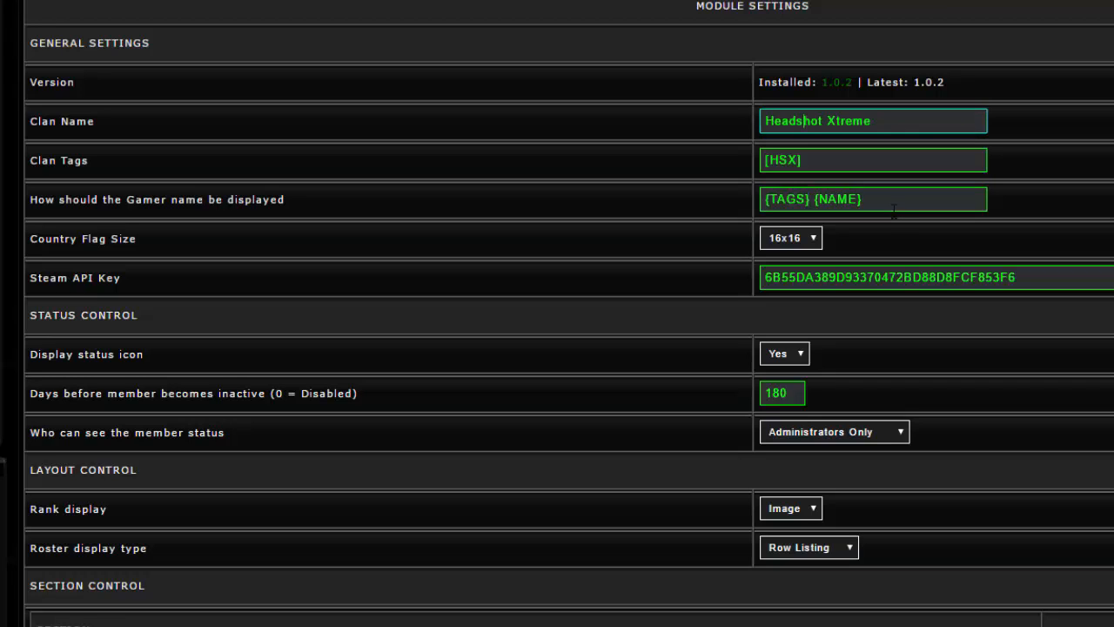
key("BackSpace")
type("S")
Set the country flag size to 32x32 in the general settings
left_click(808, 243)
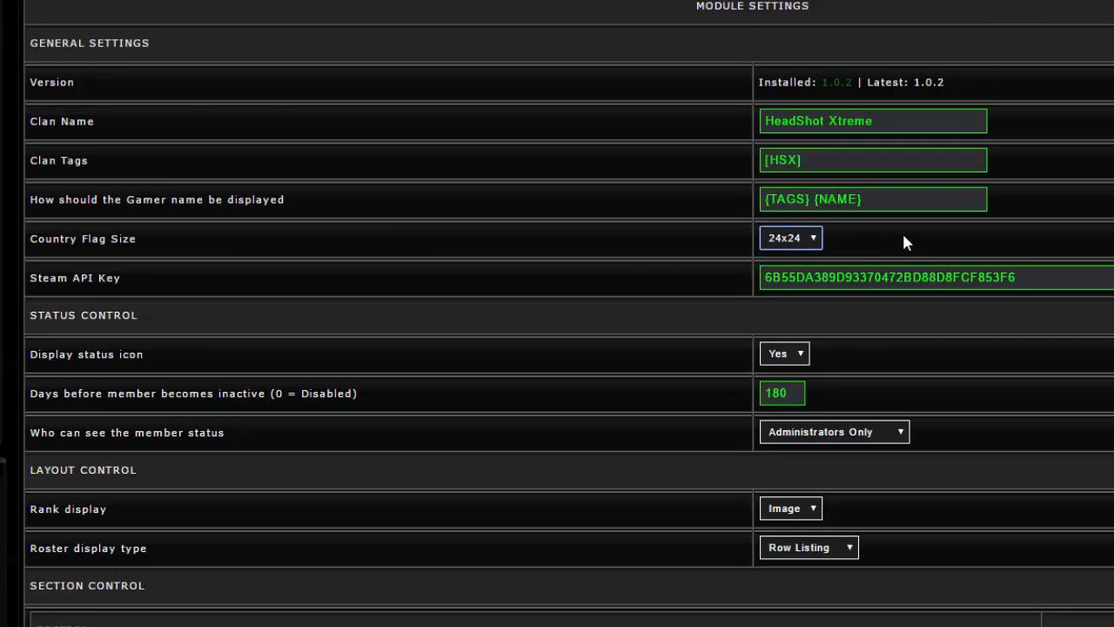
scroll(902, 243, "down", 1)
left_click(815, 150)
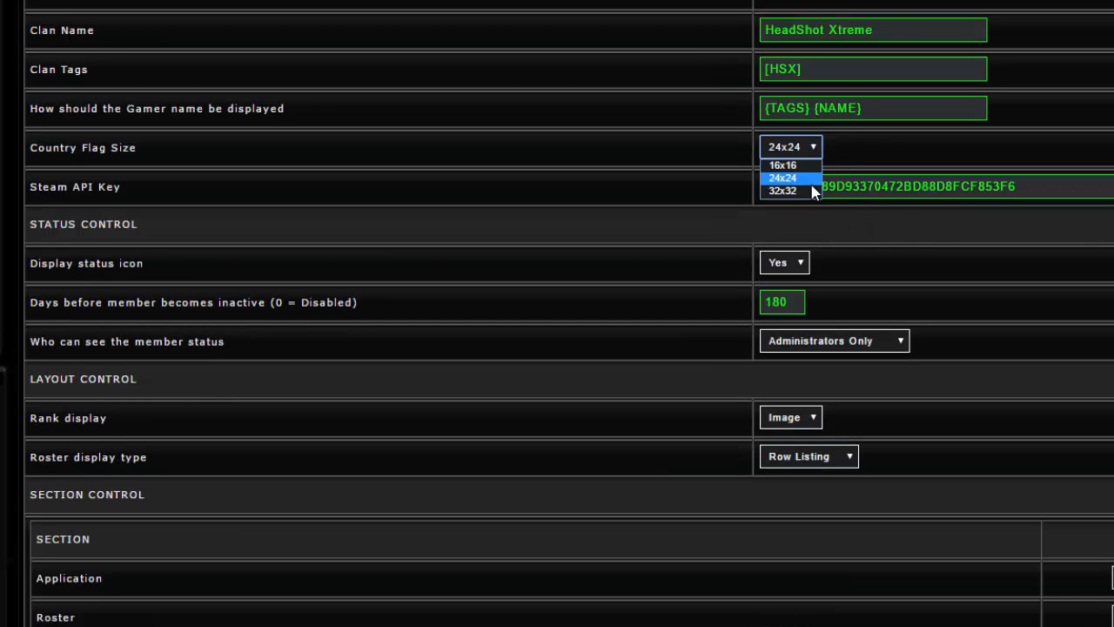
left_click(809, 193)
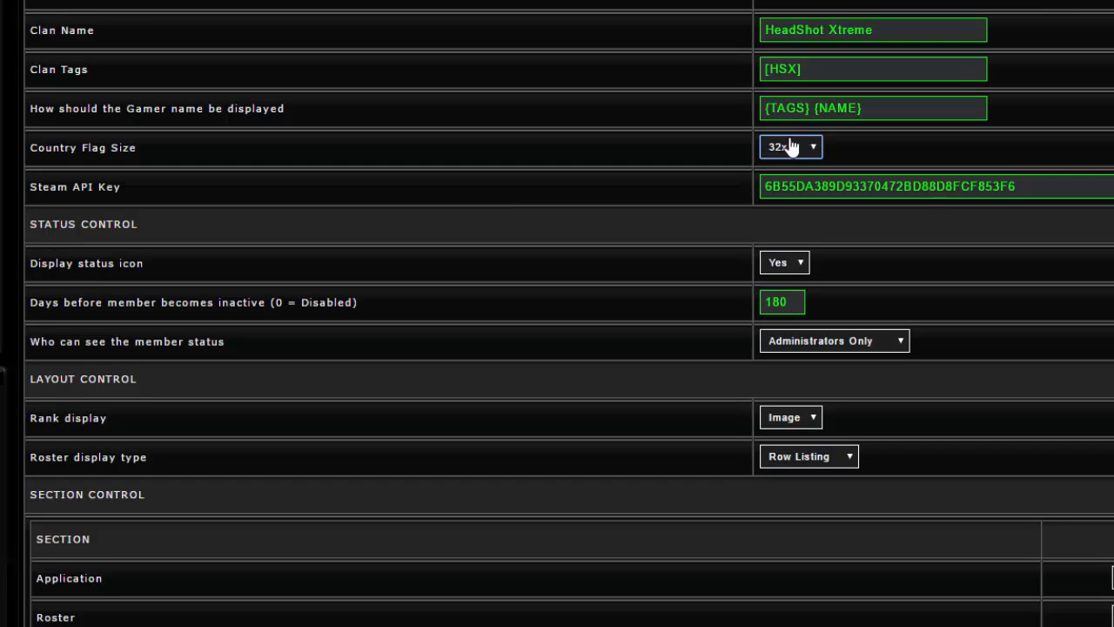
scroll(500, 195, "up", 4)
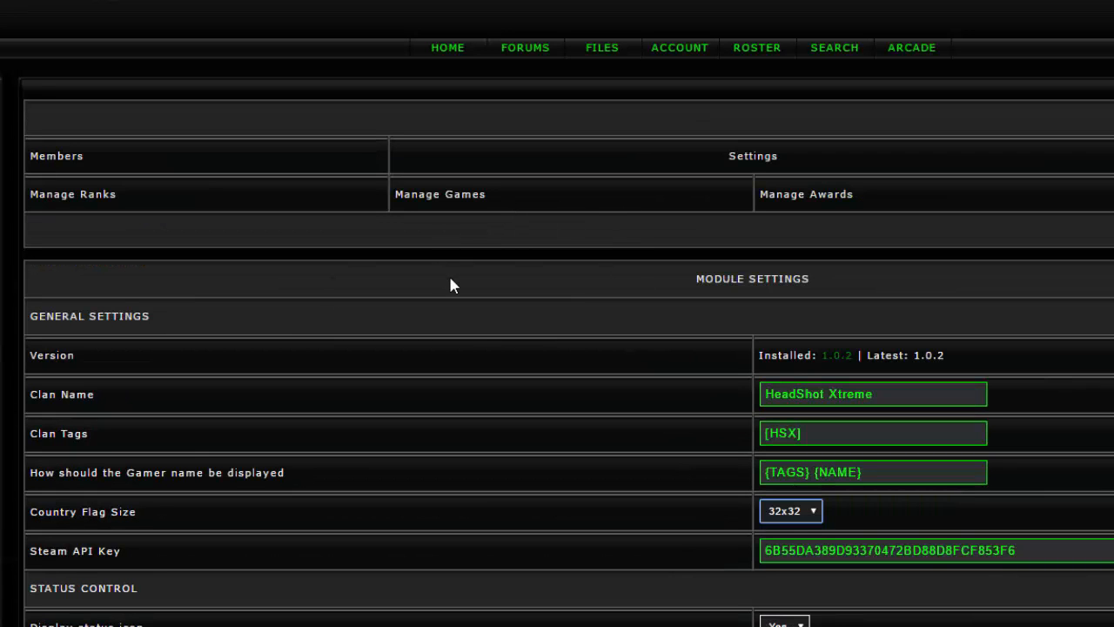
scroll(432, 306, "down", 3)
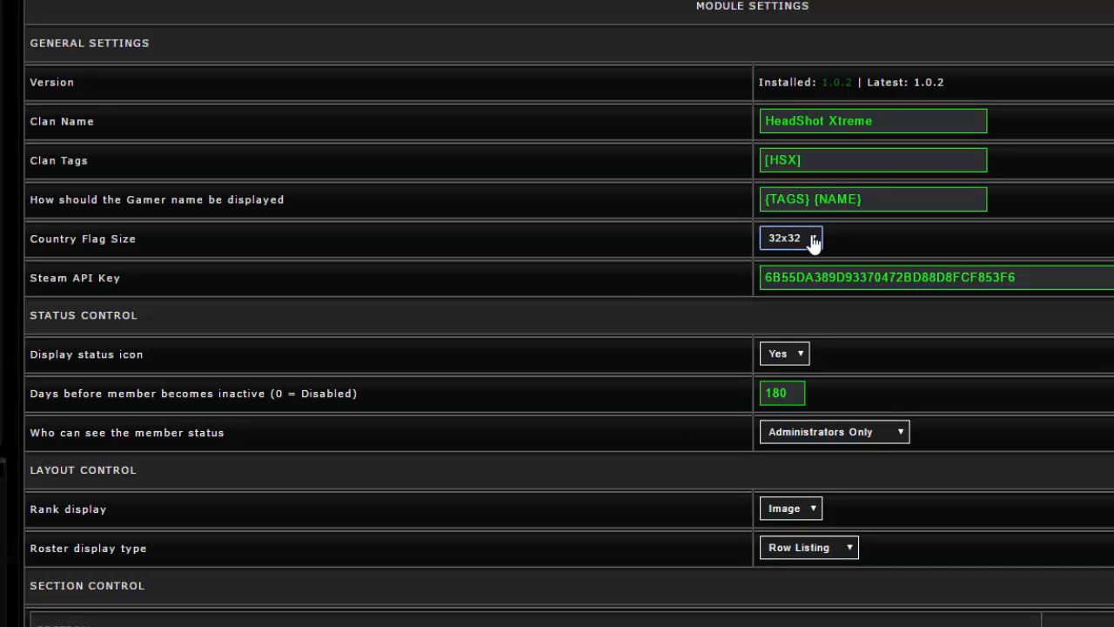
Open the clan roster and examine the members' status icons, ranks and games in each rank group
scroll(831, 248, "down", 2)
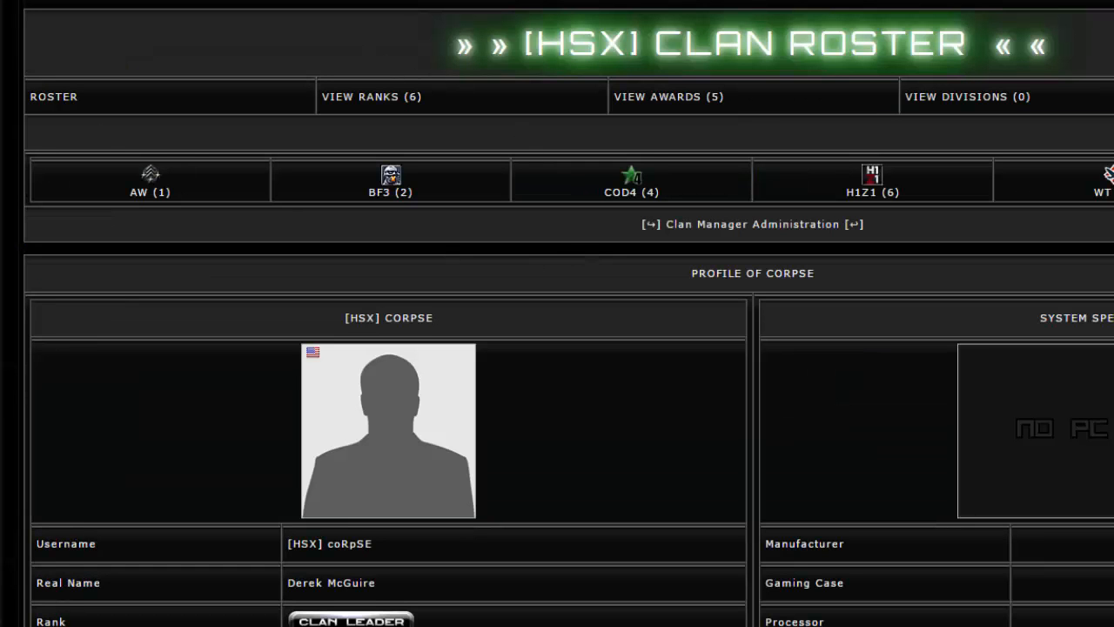
left_click(210, 94)
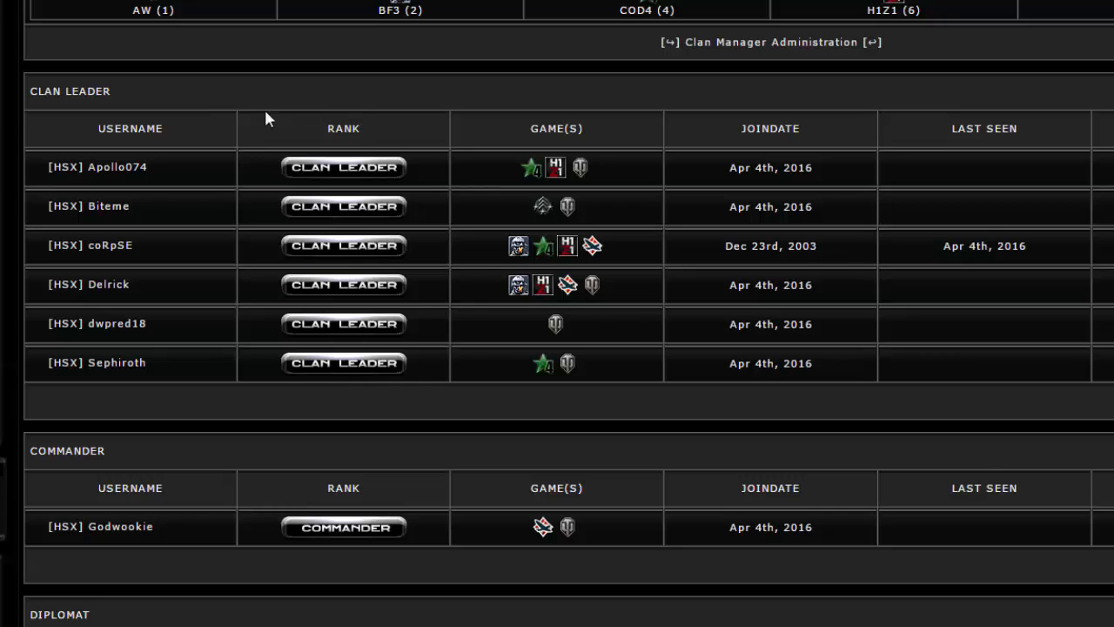
scroll(340, 147, "up", 2)
scroll(340, 155, "down", 3)
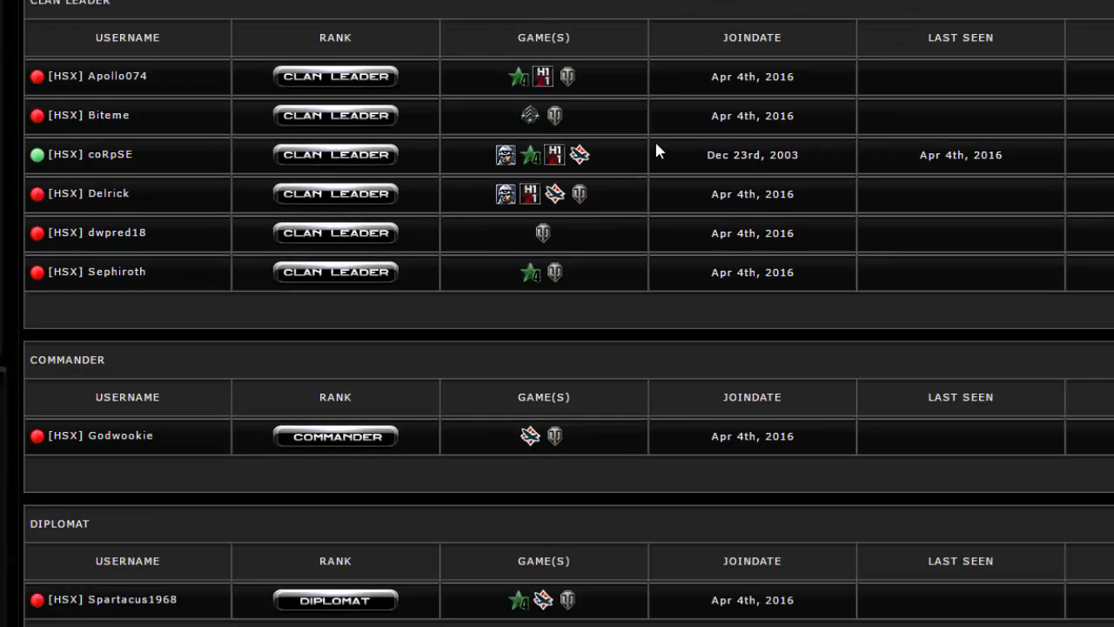
scroll(326, 277, "down", 7)
scroll(318, 272, "up", 8)
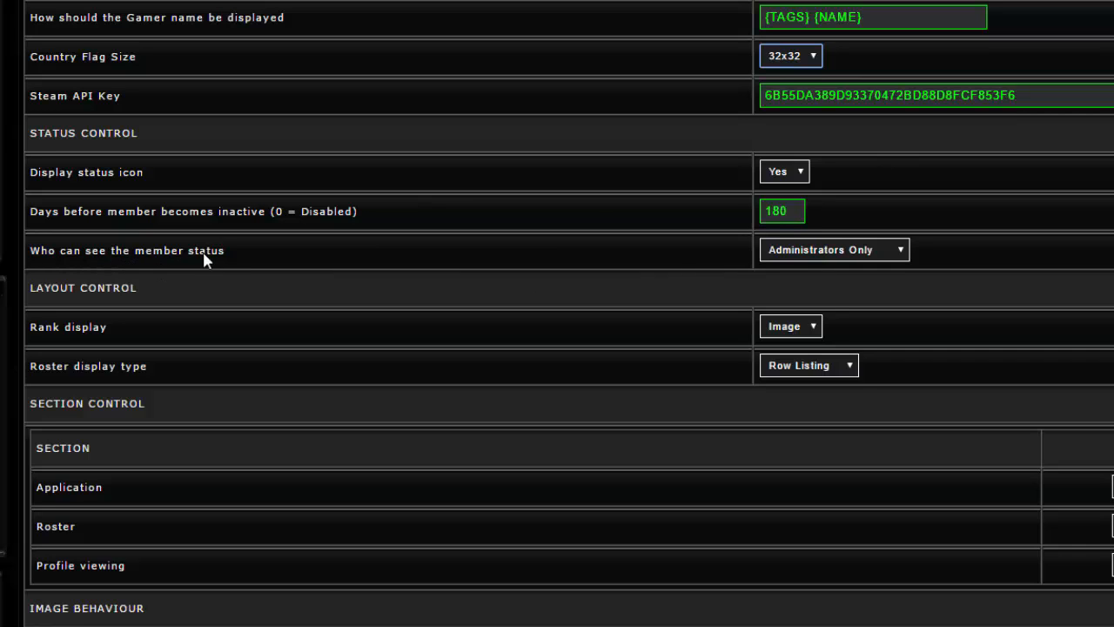
Review the member status visibility and rank display options, keeping Administrators Only and Image
left_click(874, 250)
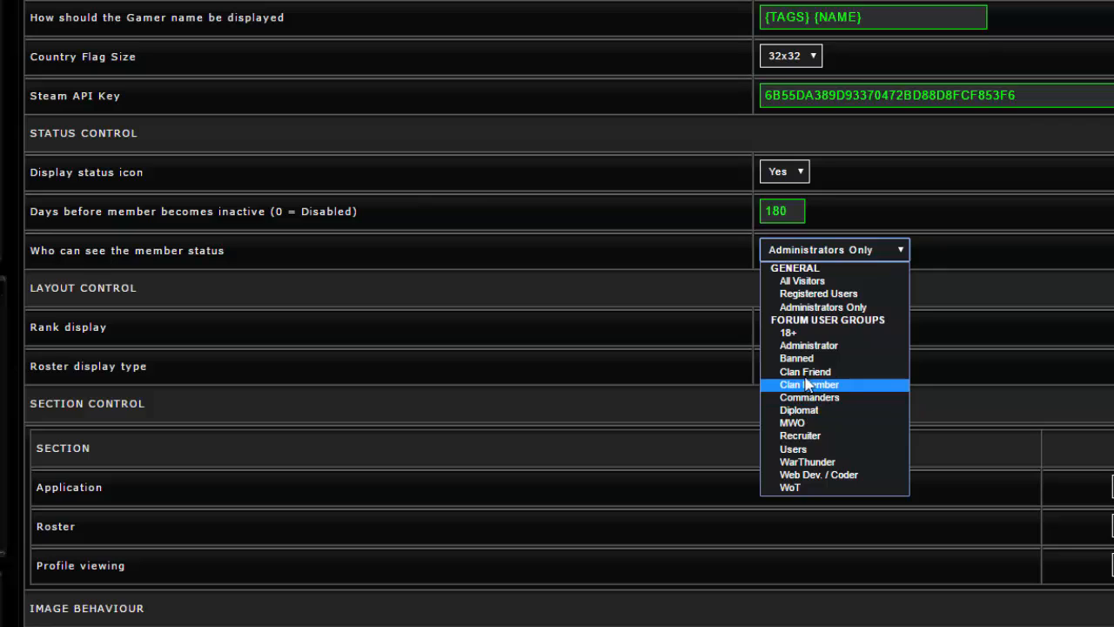
left_click(818, 308)
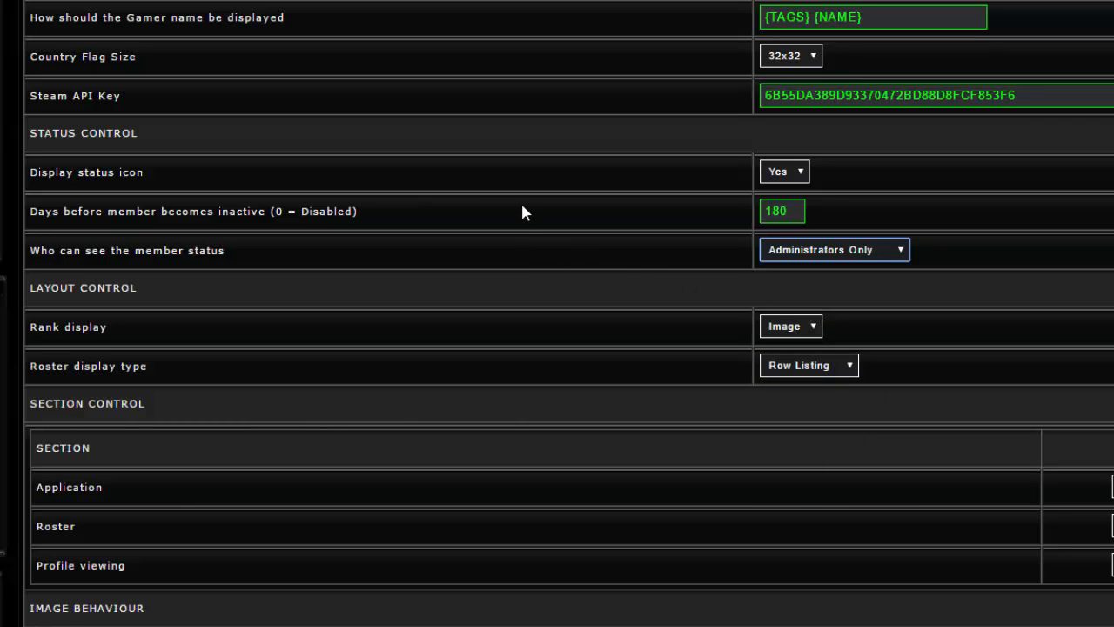
scroll(340, 198, "down", 2)
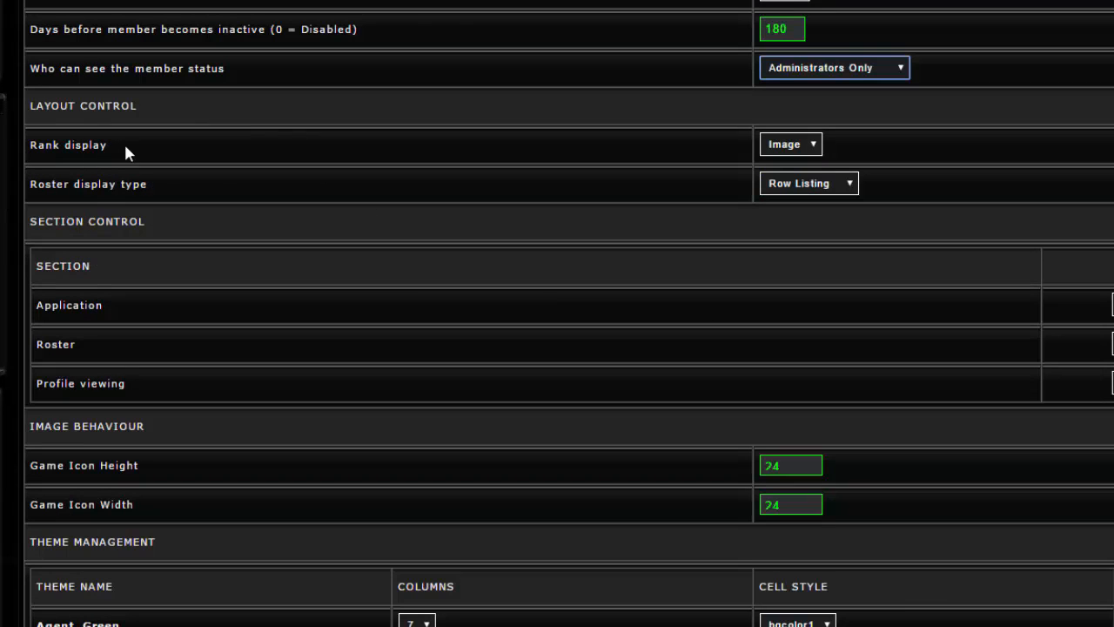
left_click(815, 148)
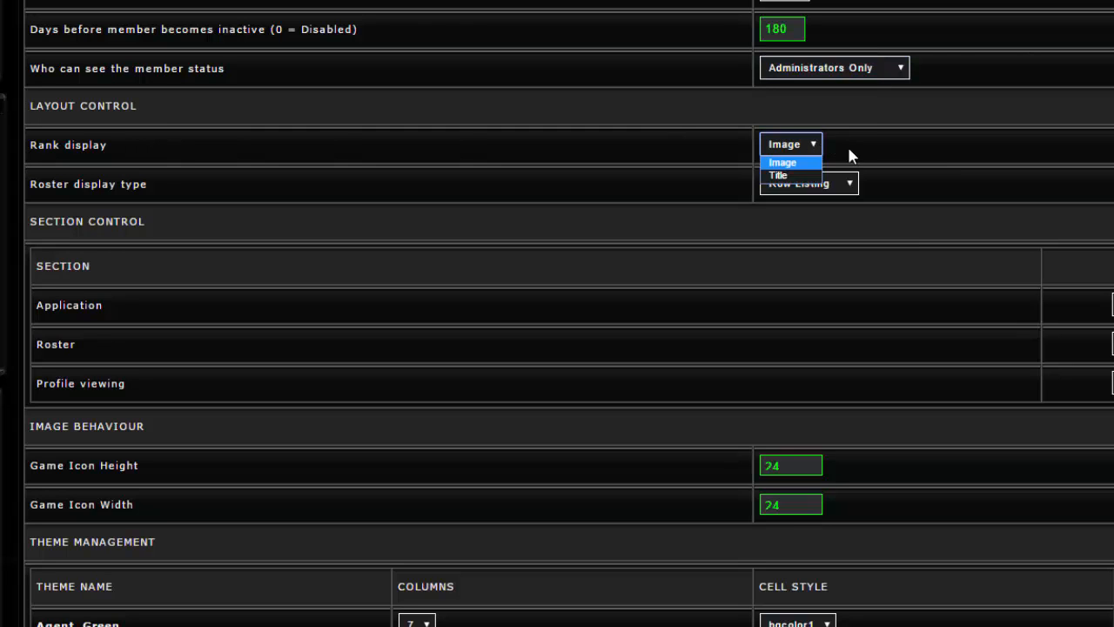
left_click(850, 155)
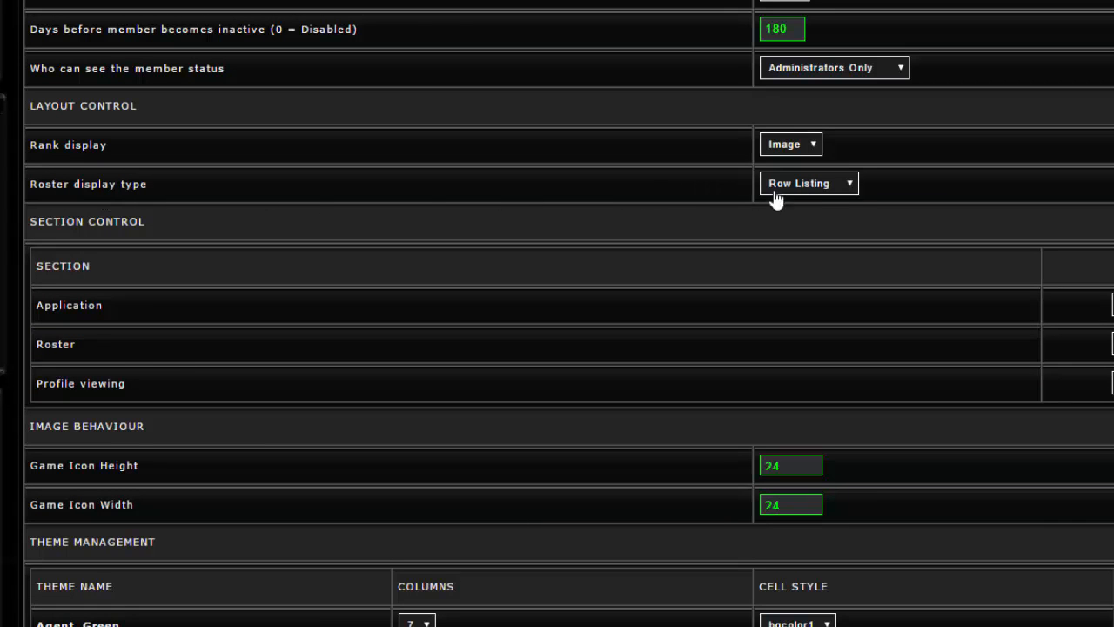
Save the roster display type as Photo Listing and reload the clan roster page
left_click(840, 191)
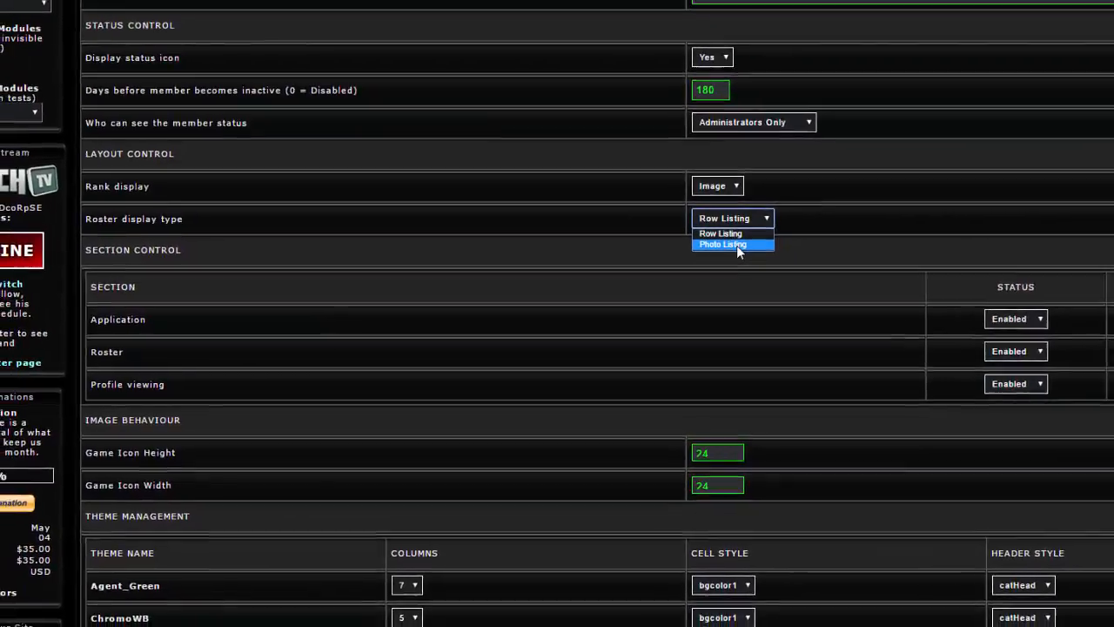
left_click(736, 245)
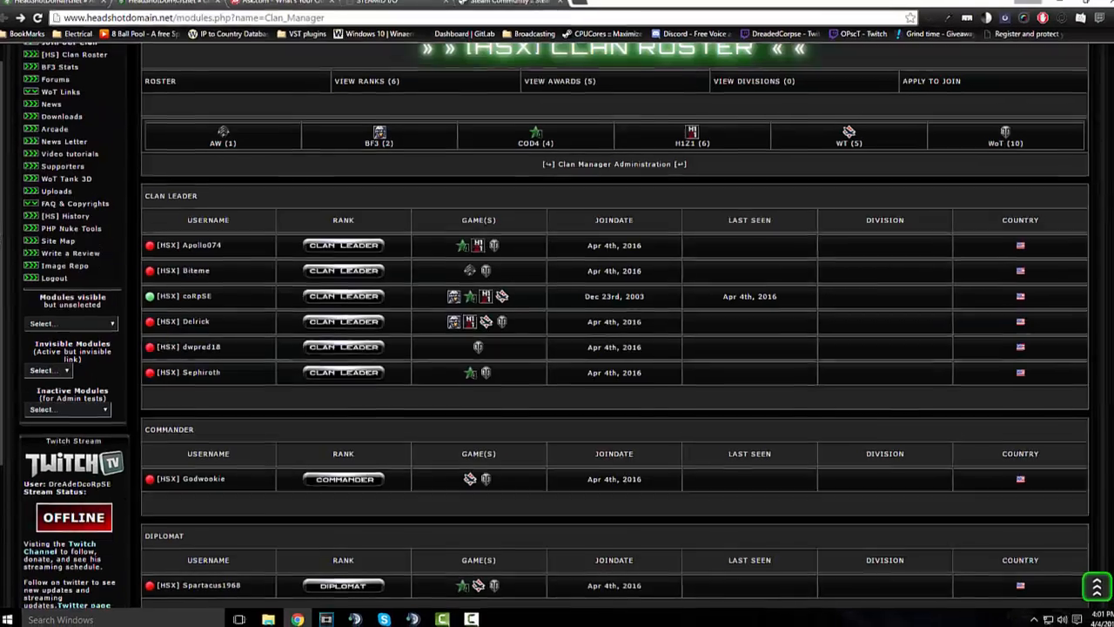
key("alt+Left")
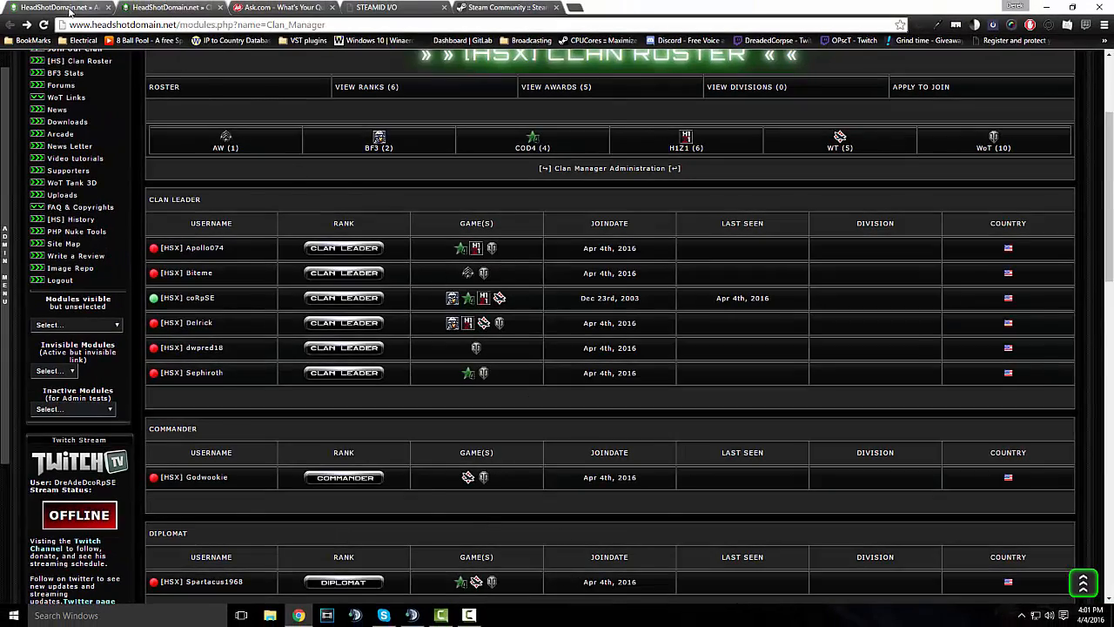
scroll(428, 204, "down", 5)
left_click(596, 287)
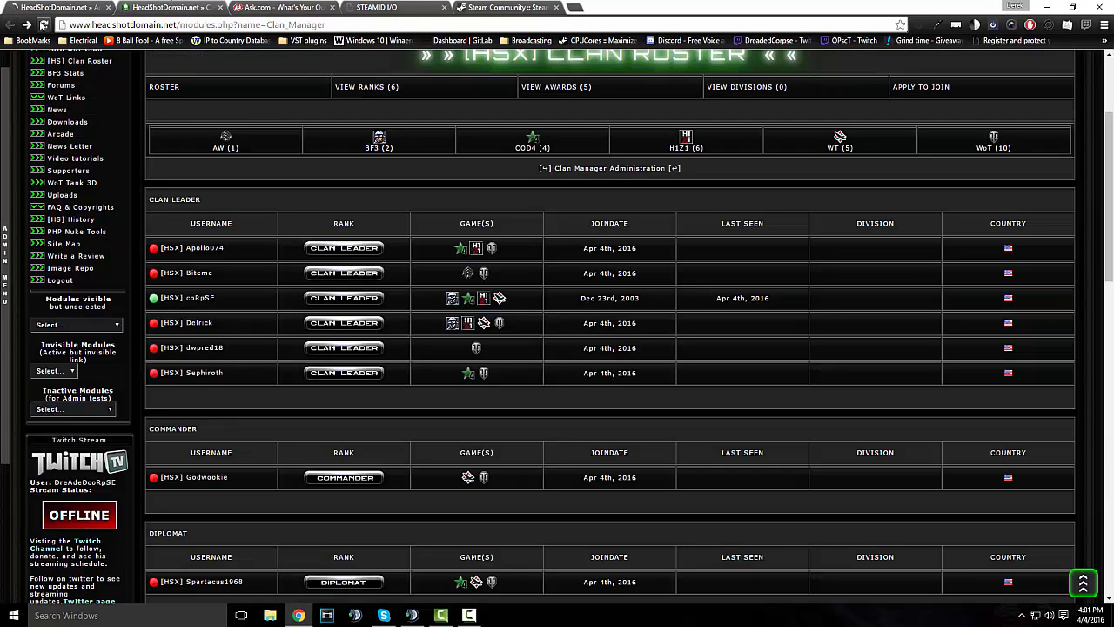
left_click(42, 24)
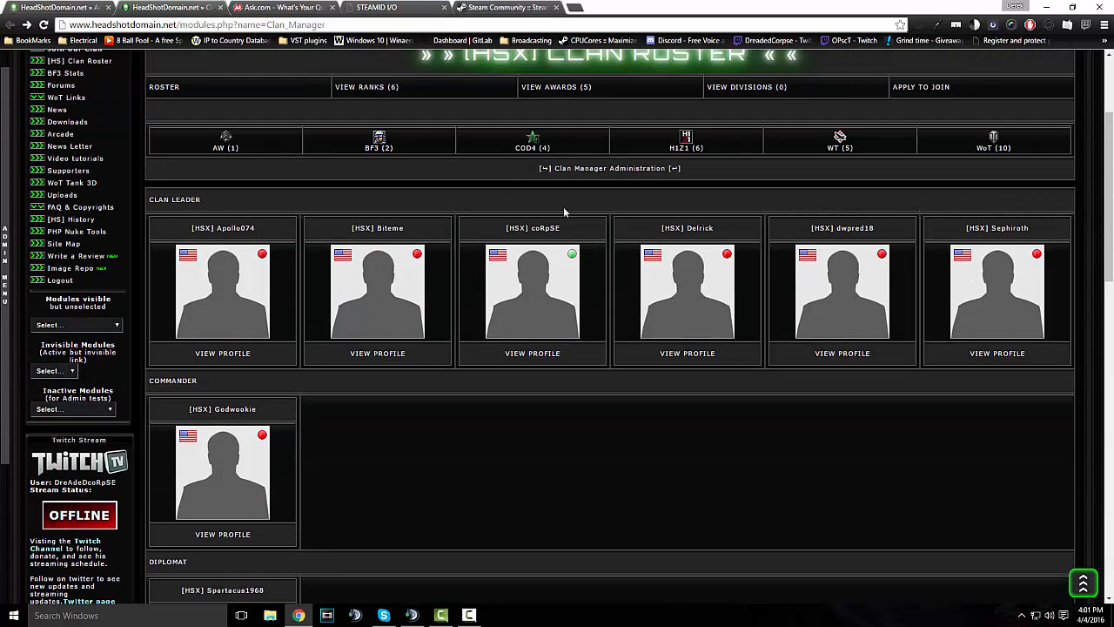
Return to the Clan Manager settings and set the roster display type to Row Listing
left_click(395, 7)
left_click(274, 7)
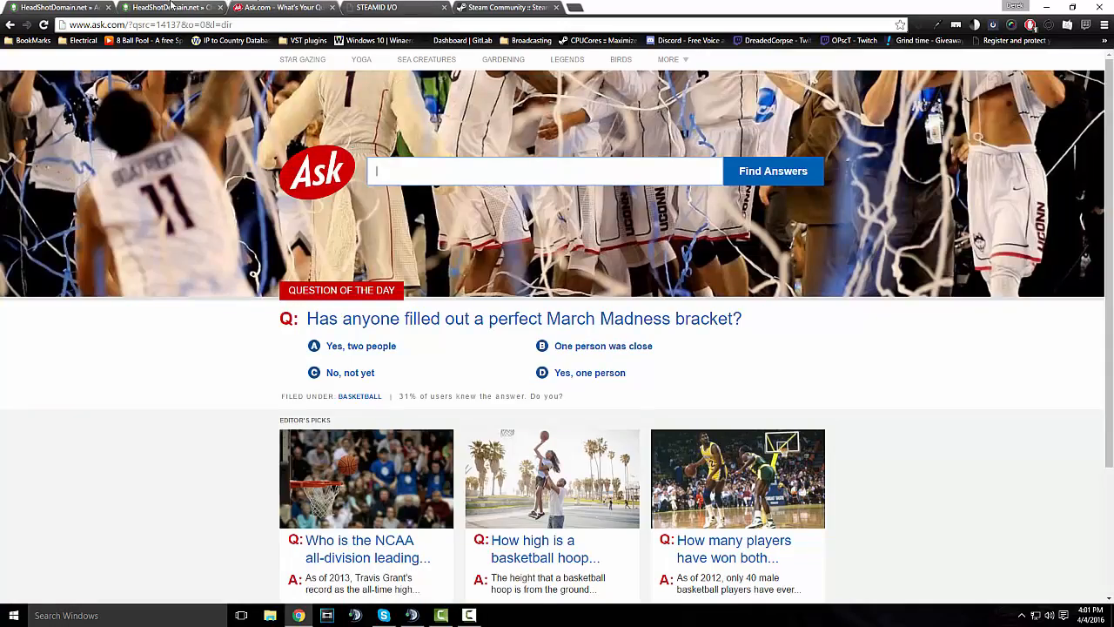
left_click(174, 7)
left_click(39, 6)
scroll(403, 311, "down", 5)
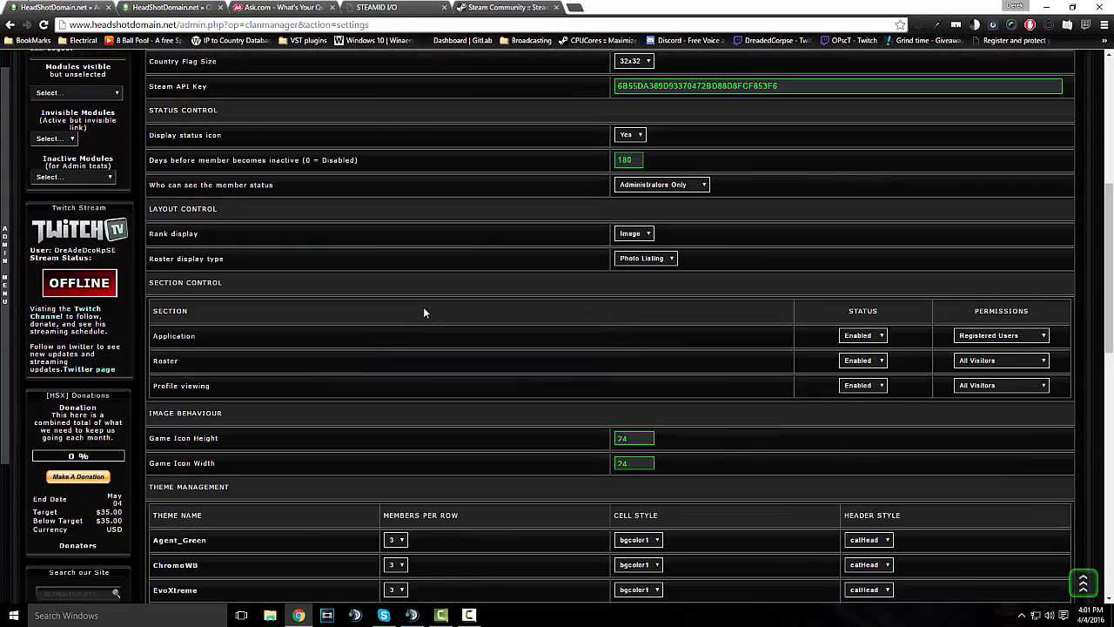
left_click(656, 259)
left_click(642, 273)
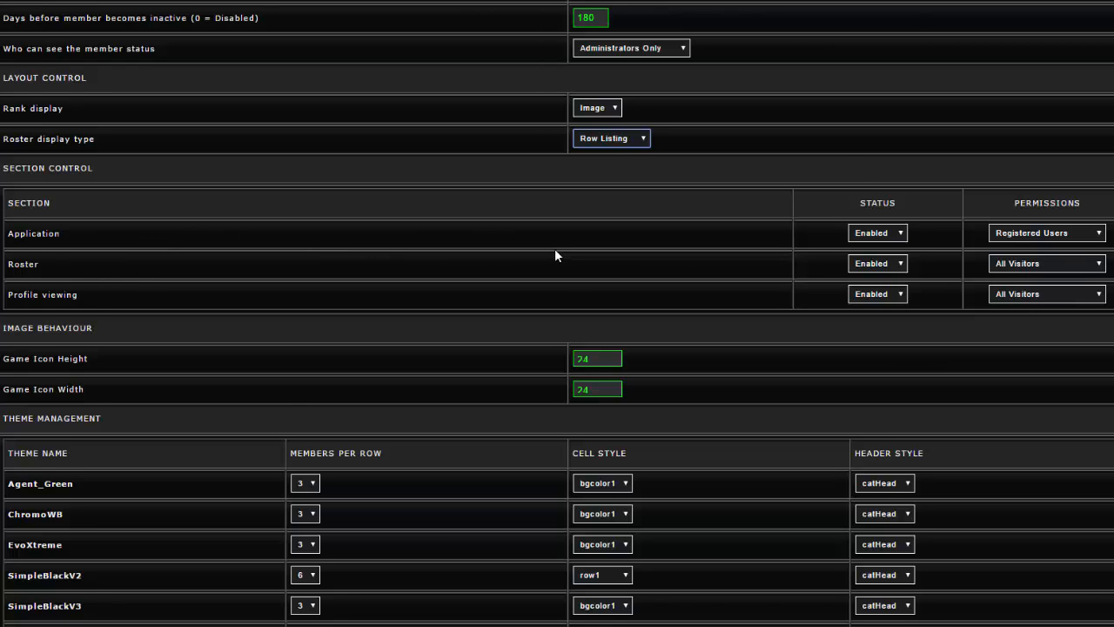
Set the members per row to 7 for the Agent_Green and SimpleBlackV2 themes in the theme management settings
scroll(555, 252, "down", 3)
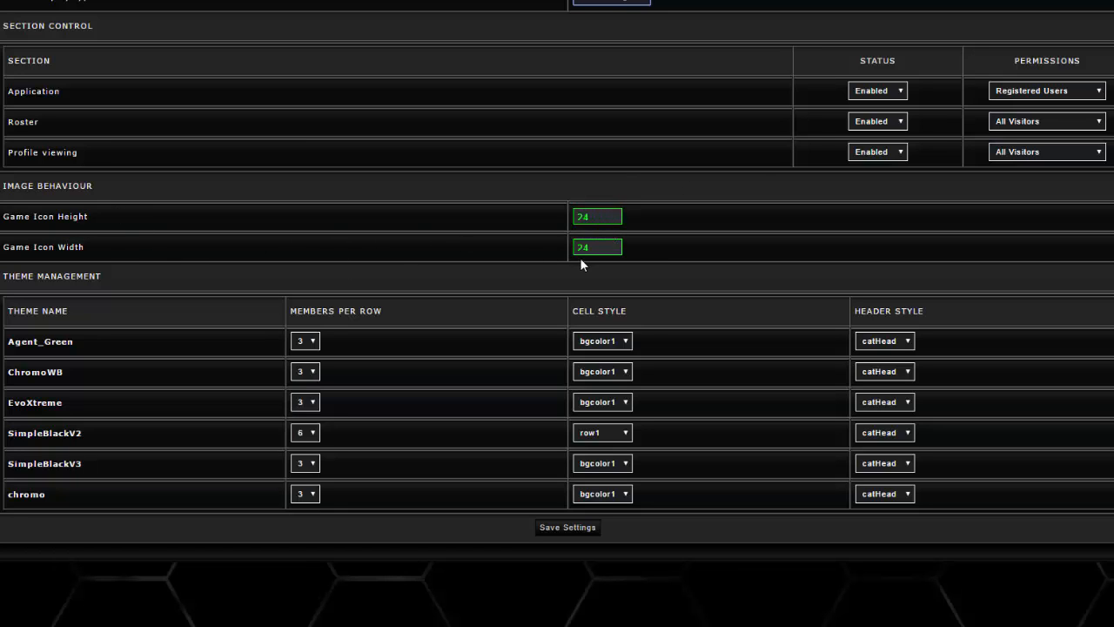
scroll(713, 263, "down", 3)
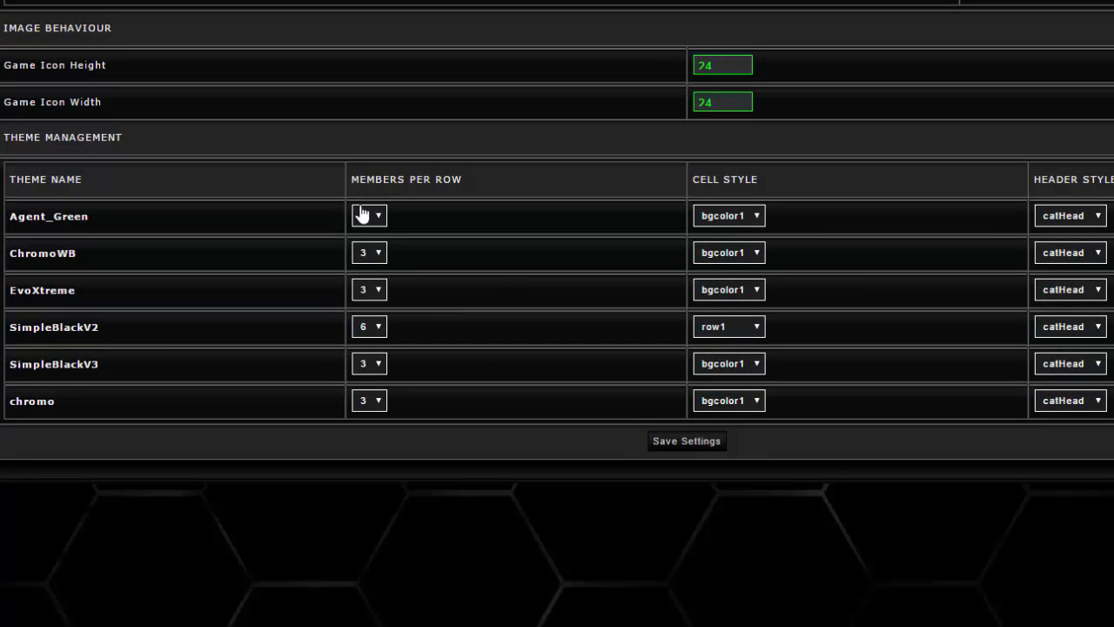
left_click(369, 216)
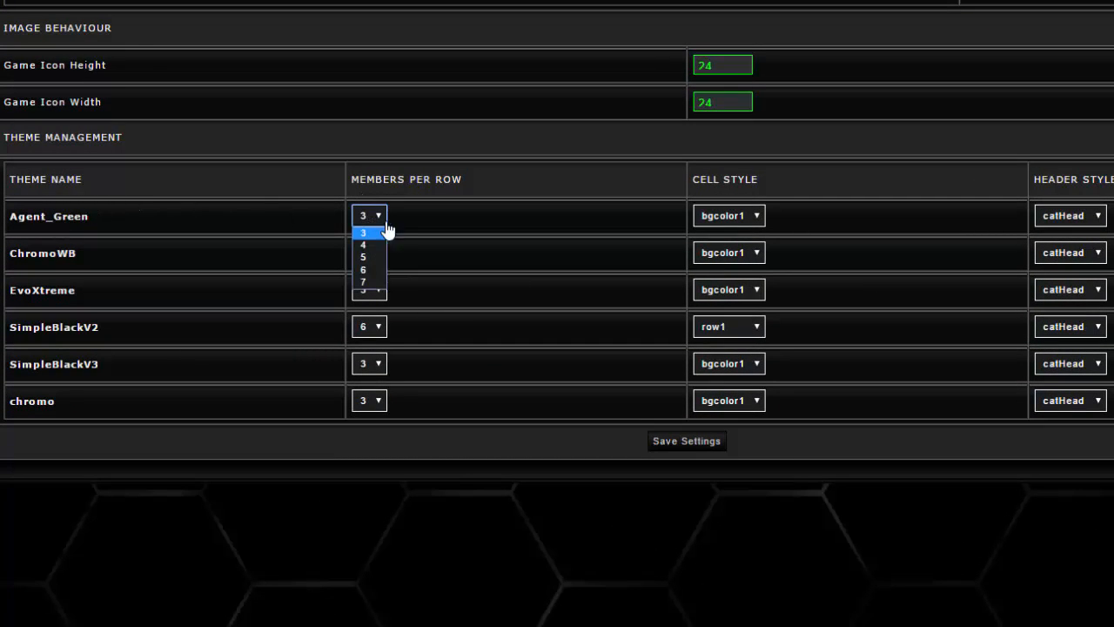
left_click(374, 283)
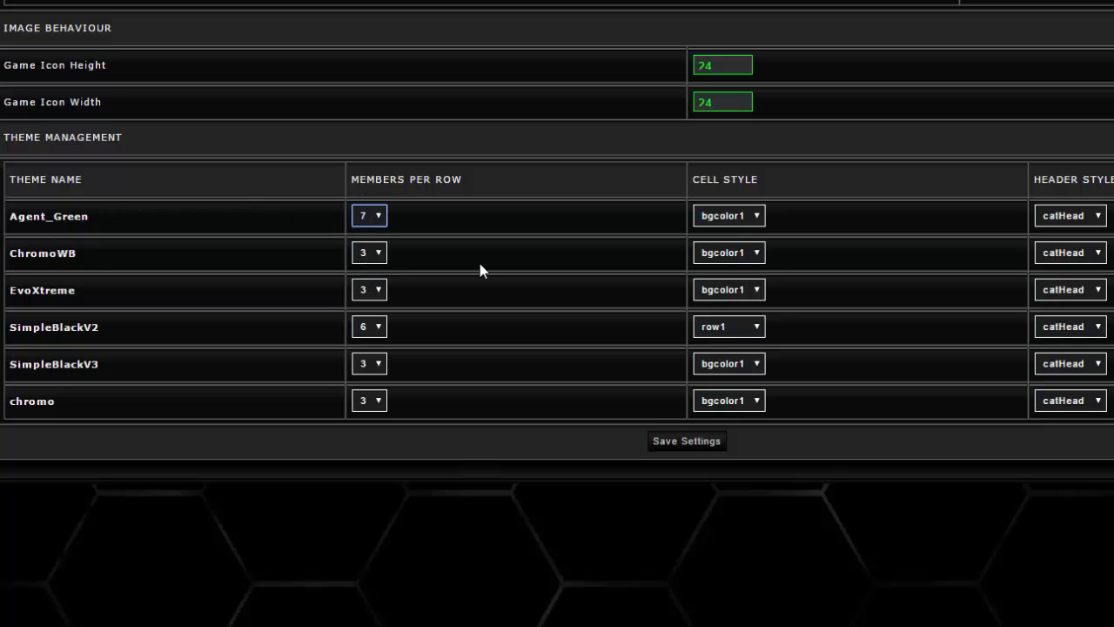
left_click(383, 338)
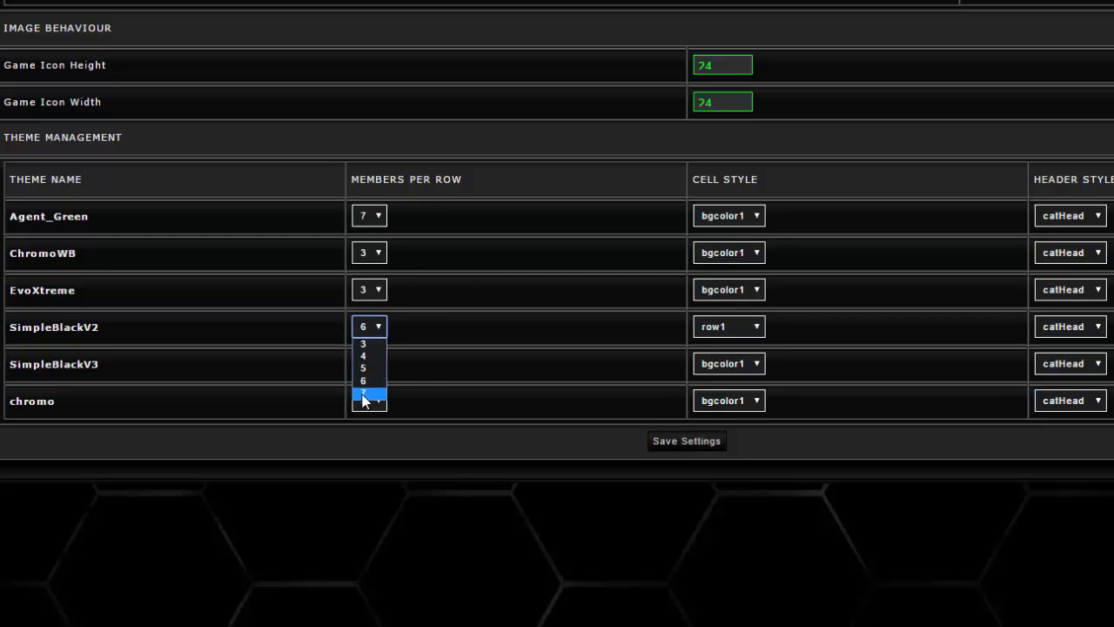
left_click(370, 402)
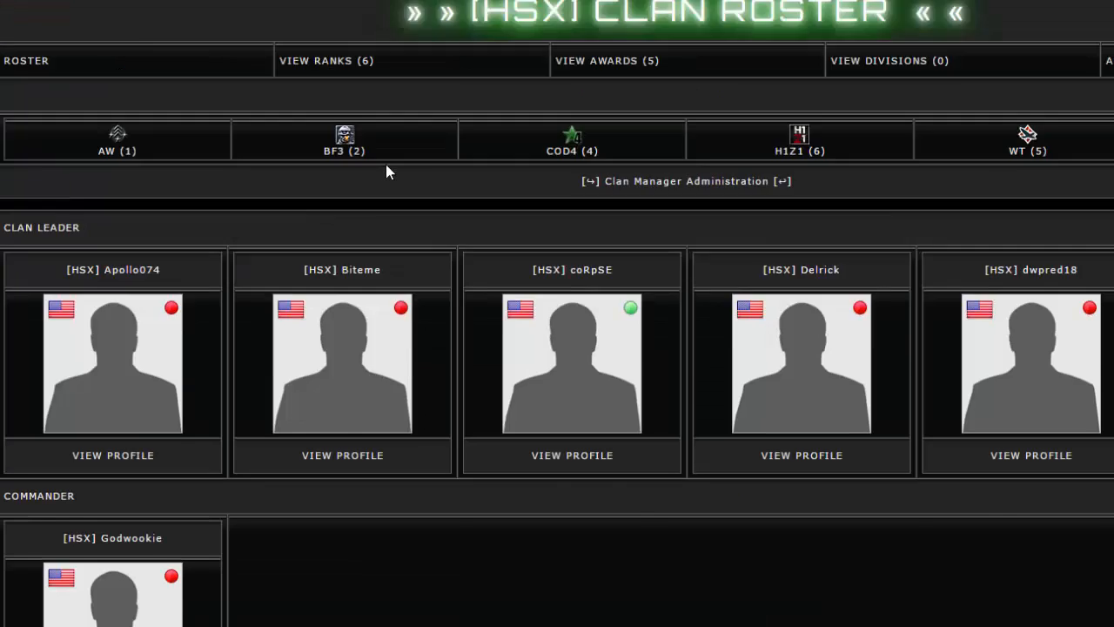
Save the module settings and check the clan roster down to the Clan Member group
scroll(386, 163, "down", 1)
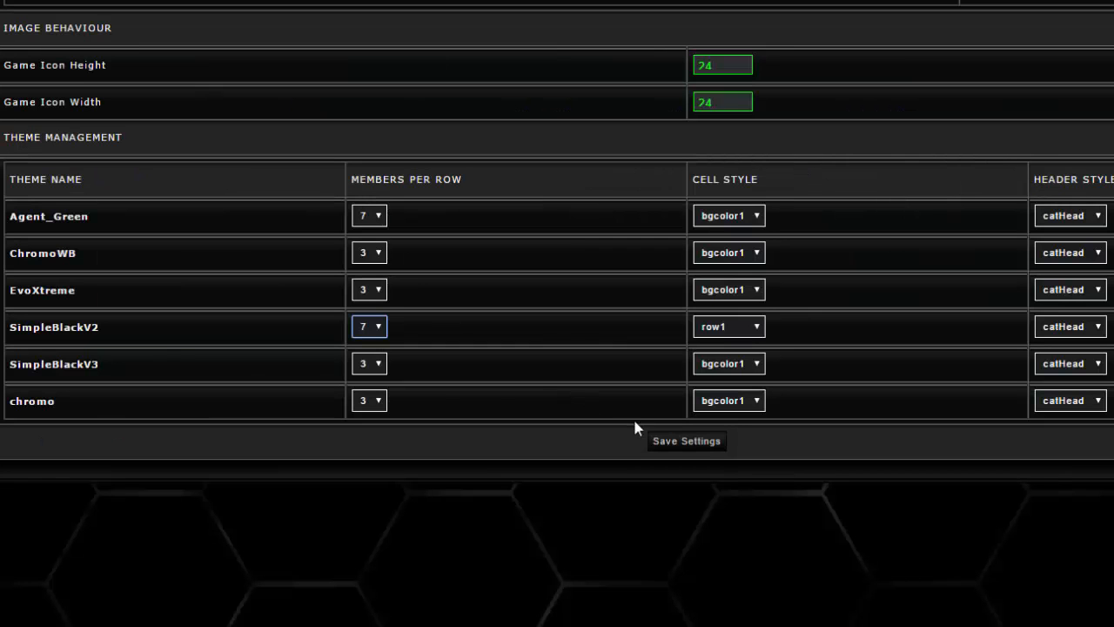
left_click(666, 444)
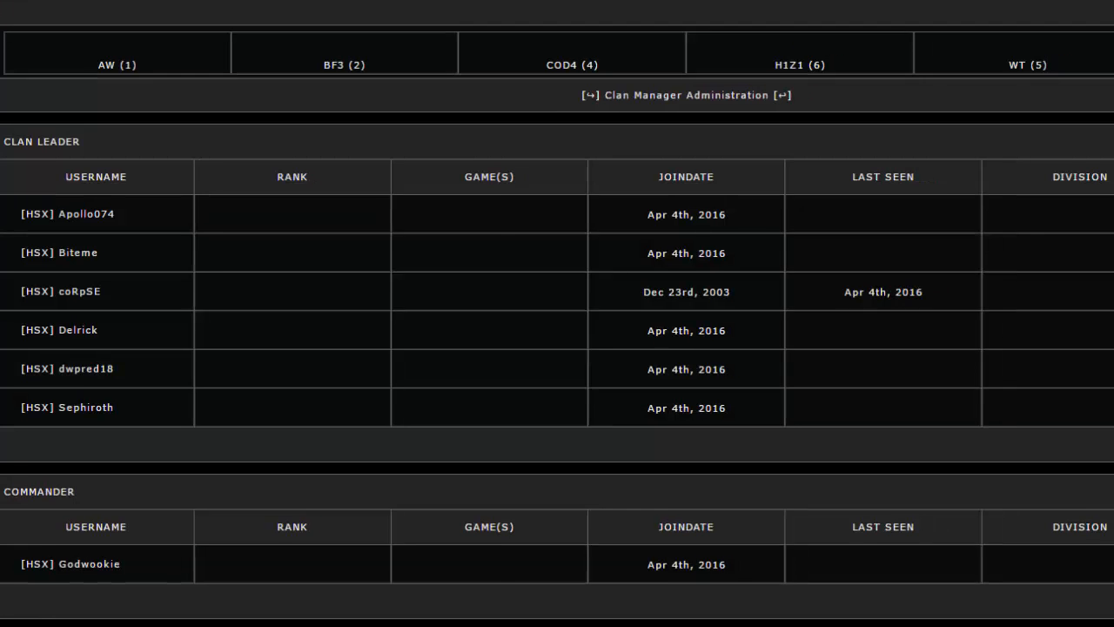
scroll(543, 236, "down", 1)
scroll(543, 237, "down", 7)
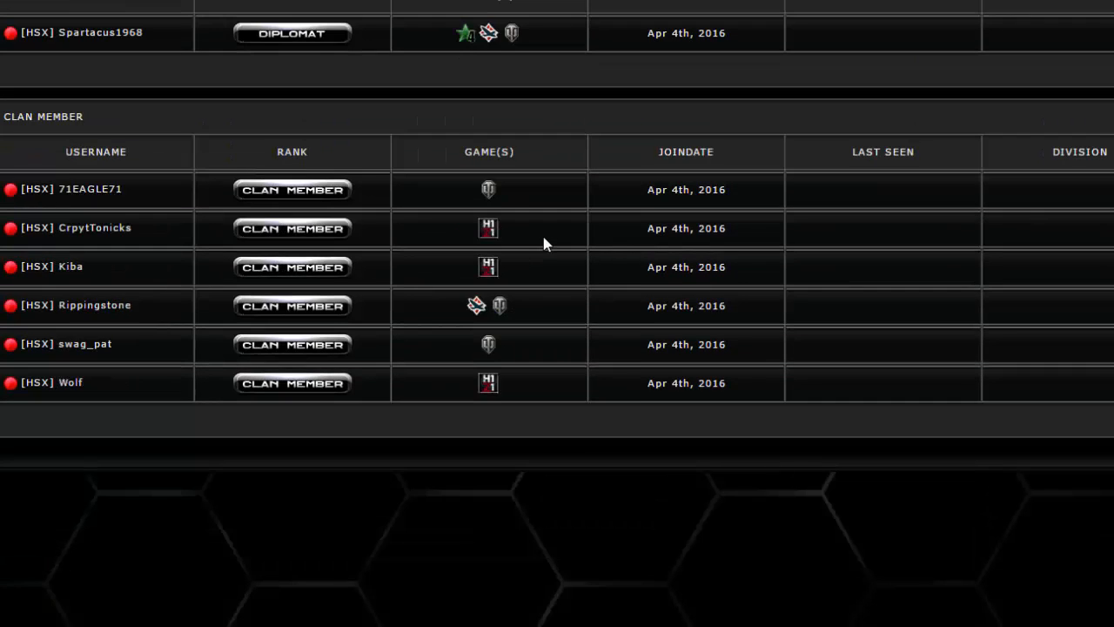
Review the clan roster's row listing across the Clan Leader, Commander, Diplomat and Clan Member groups
scroll(543, 236, "up", 10)
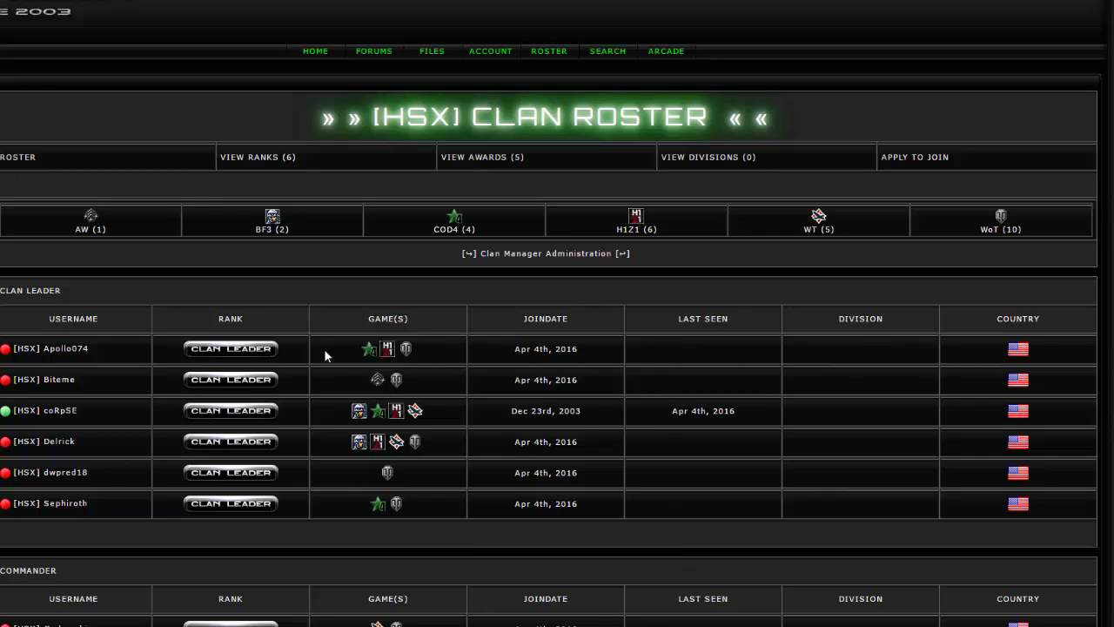
scroll(848, 300, "down", 9)
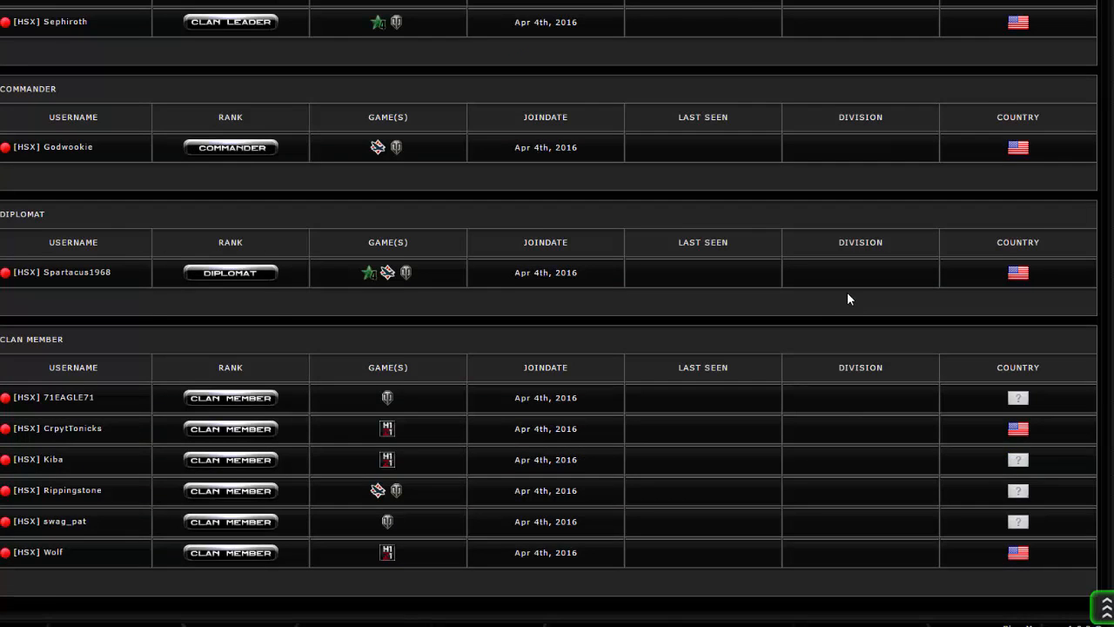
scroll(848, 311, "up", 6)
scroll(840, 380, "up", 2)
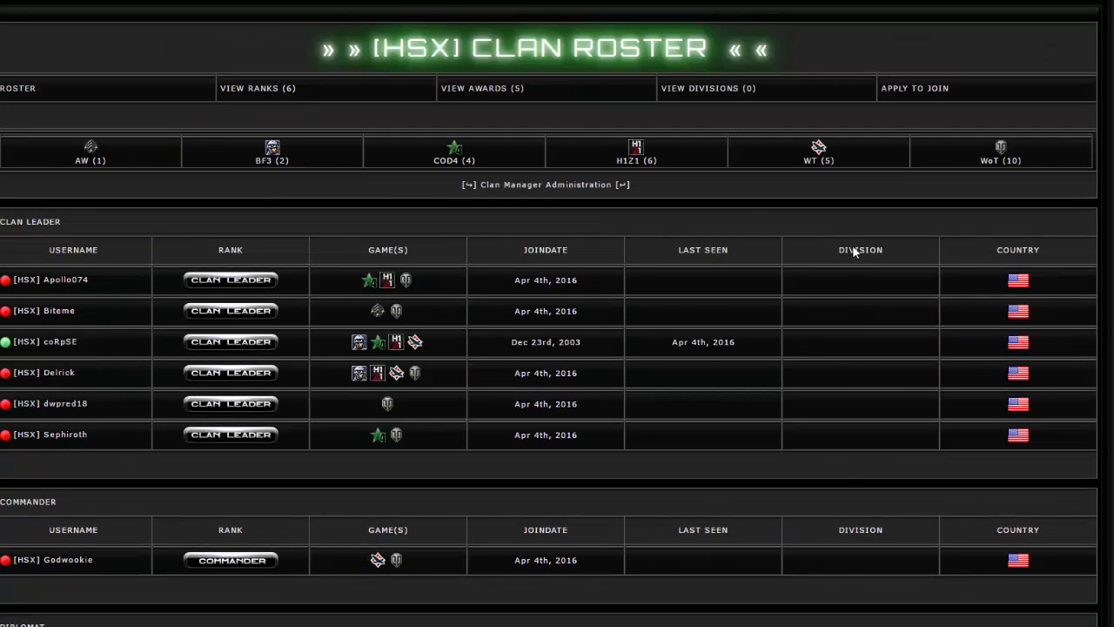
scroll(848, 539, "down", 2)
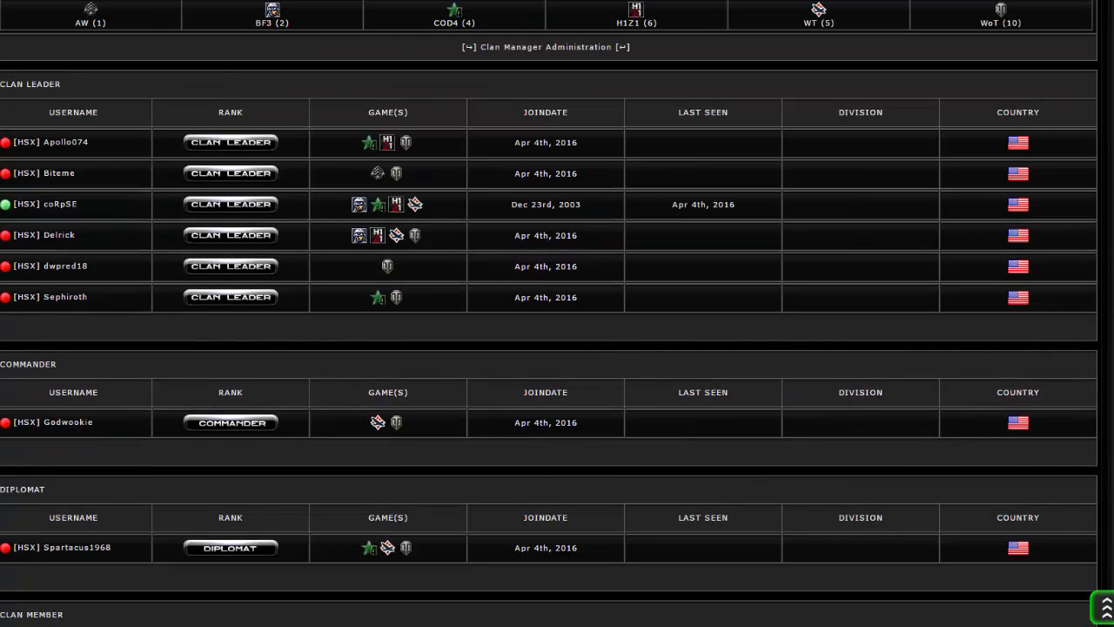
Open the Clan Manager administration from the roster page and look over the module settings
left_click(546, 47)
scroll(403, 191, "down", 3)
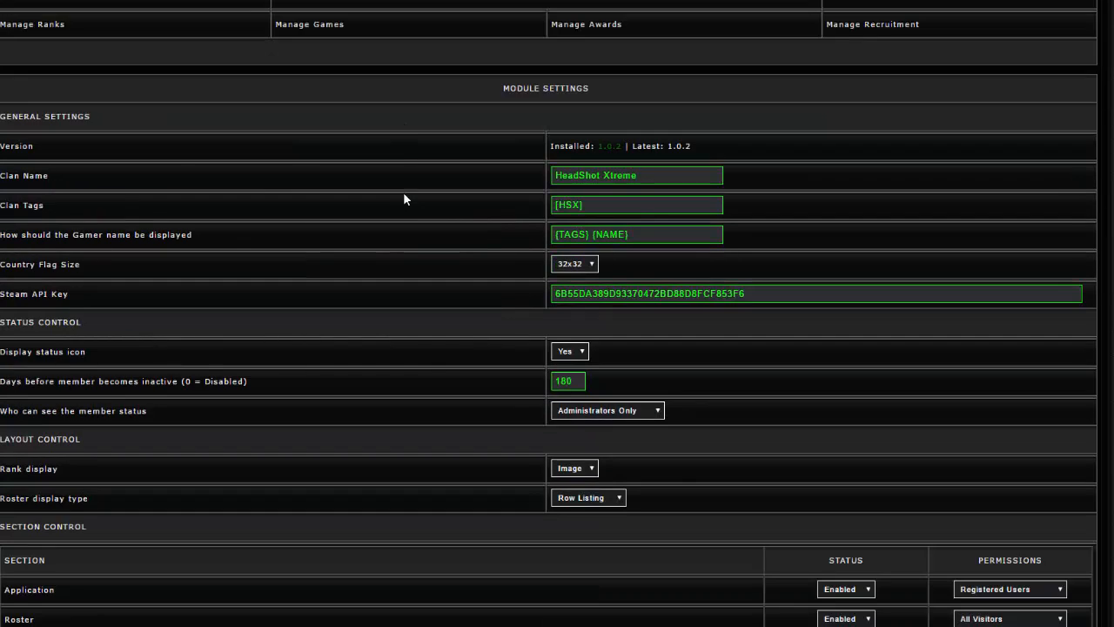
scroll(452, 161, "up", 3)
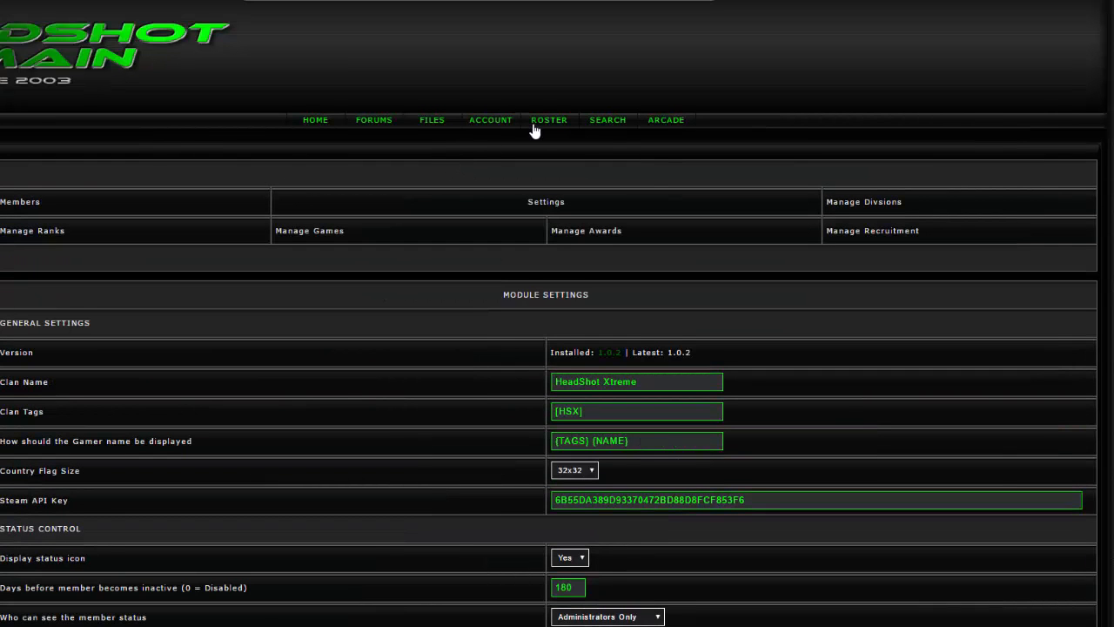
Open the site's main roster in a new browser tab and examine its active and inactive member lists
right_click(558, 127)
left_click(592, 129)
scroll(906, 222, "down", 2)
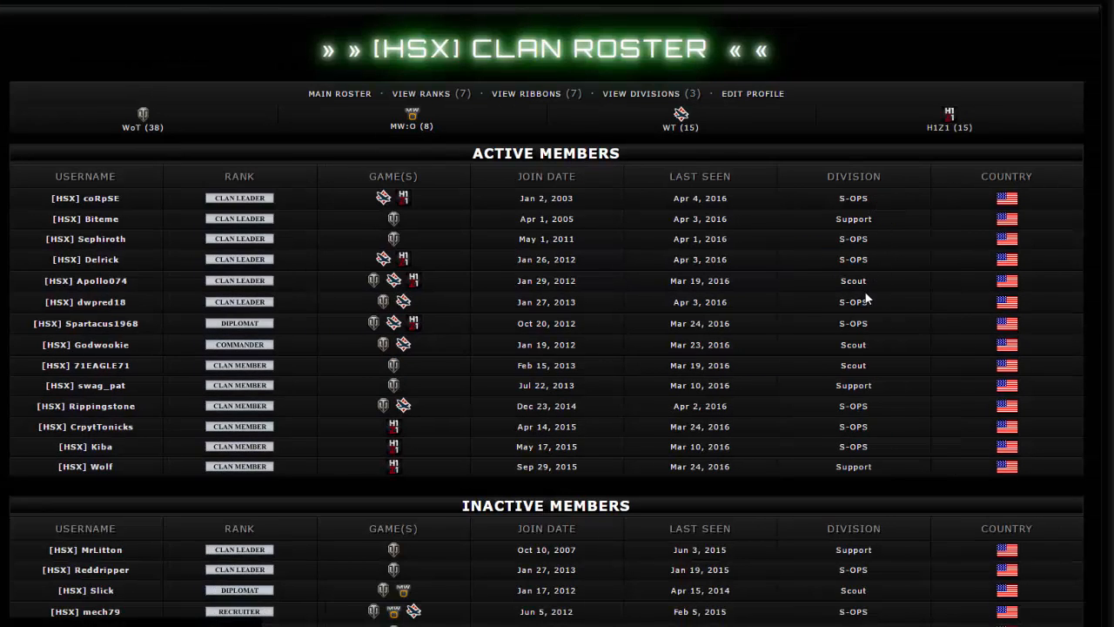
scroll(906, 313, "down", 3)
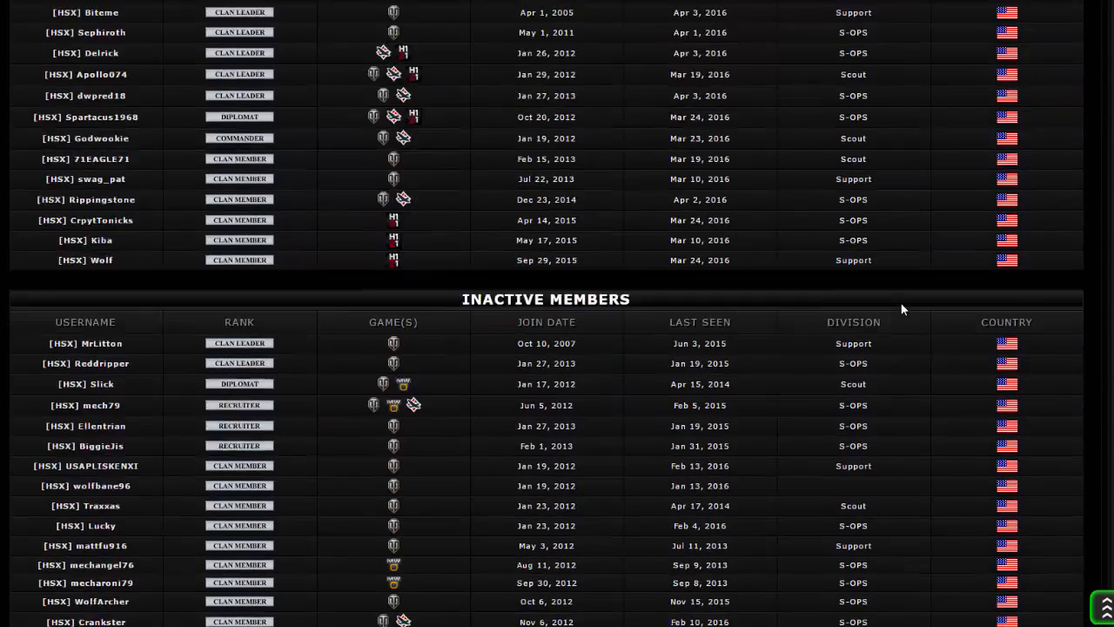
scroll(902, 304, "down", 2)
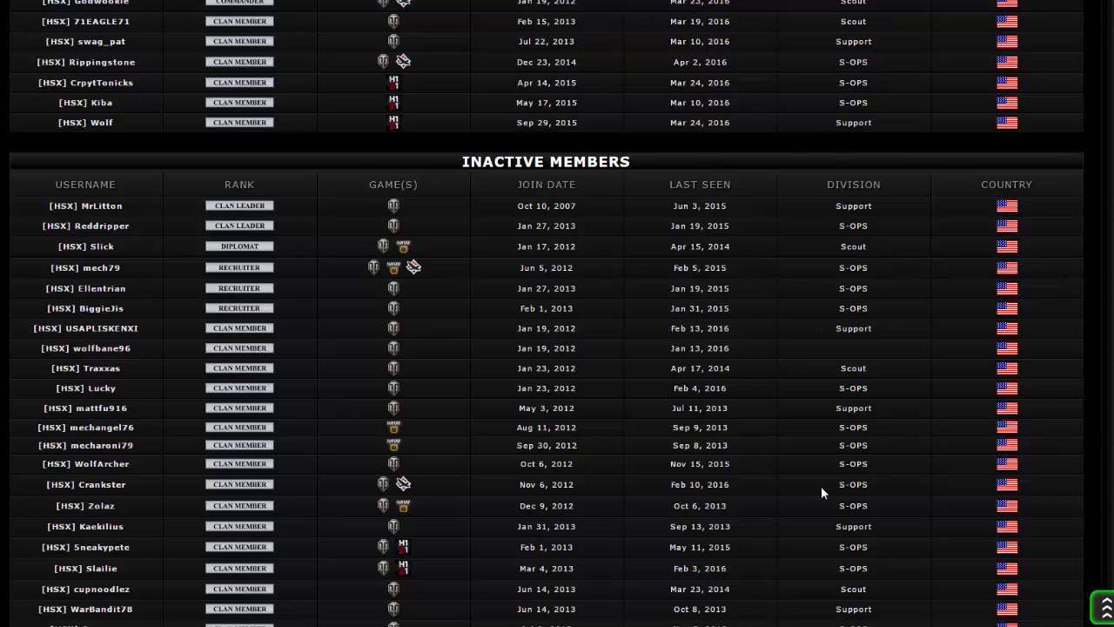
scroll(821, 485, "up", 5)
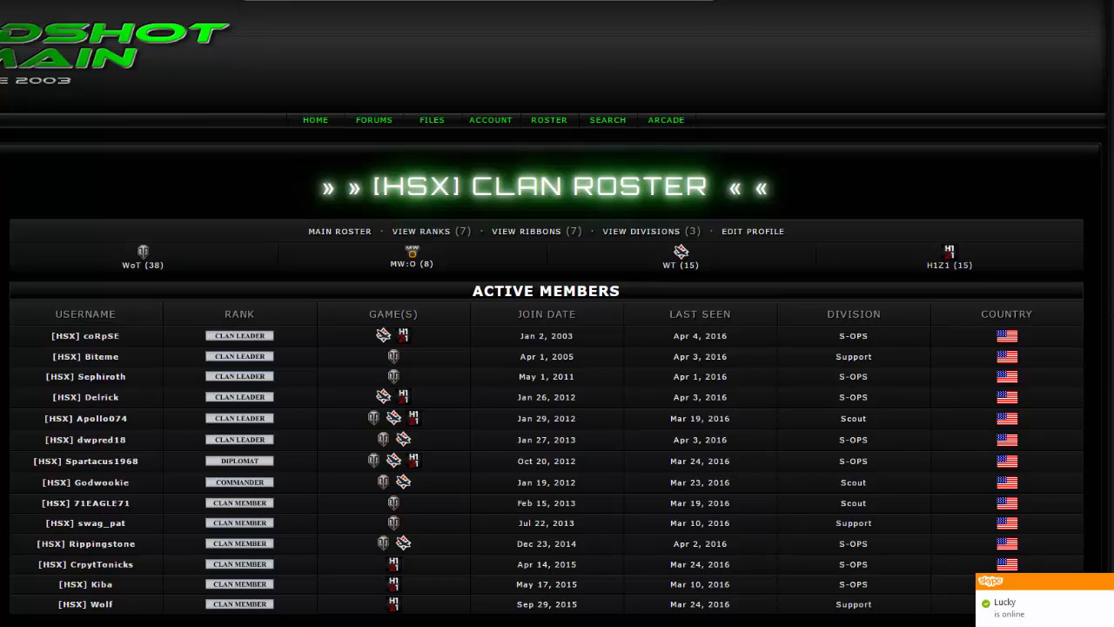
Switch through the open browser tabs to compare the site's main roster with the Clan Manager roster
key("ctrl+Tab")
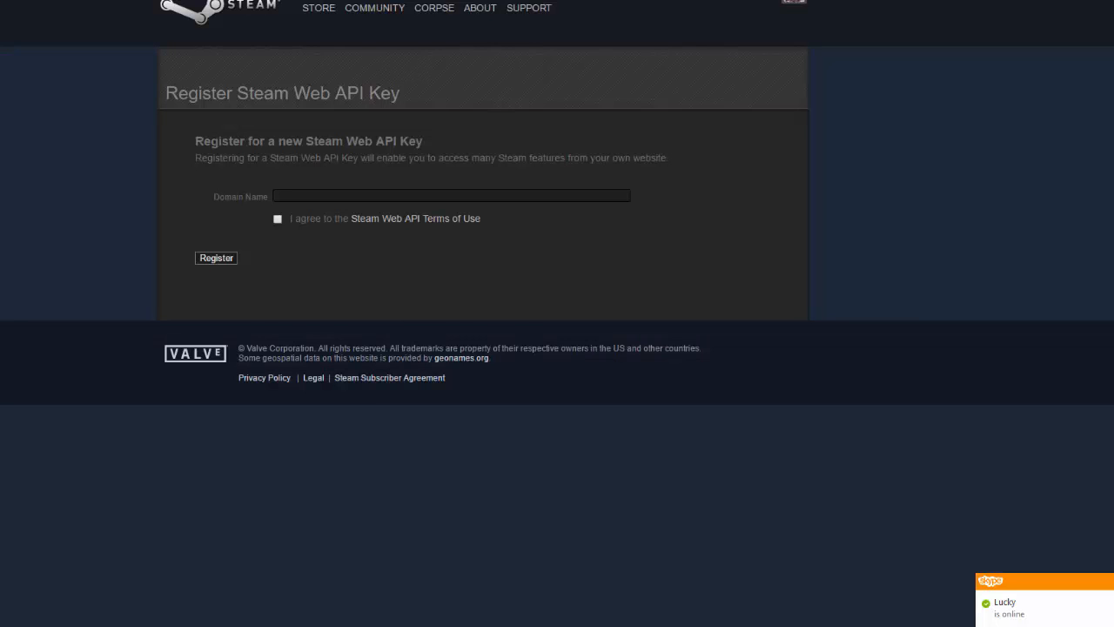
key("ctrl+Tab")
key("ctrl+Tab")
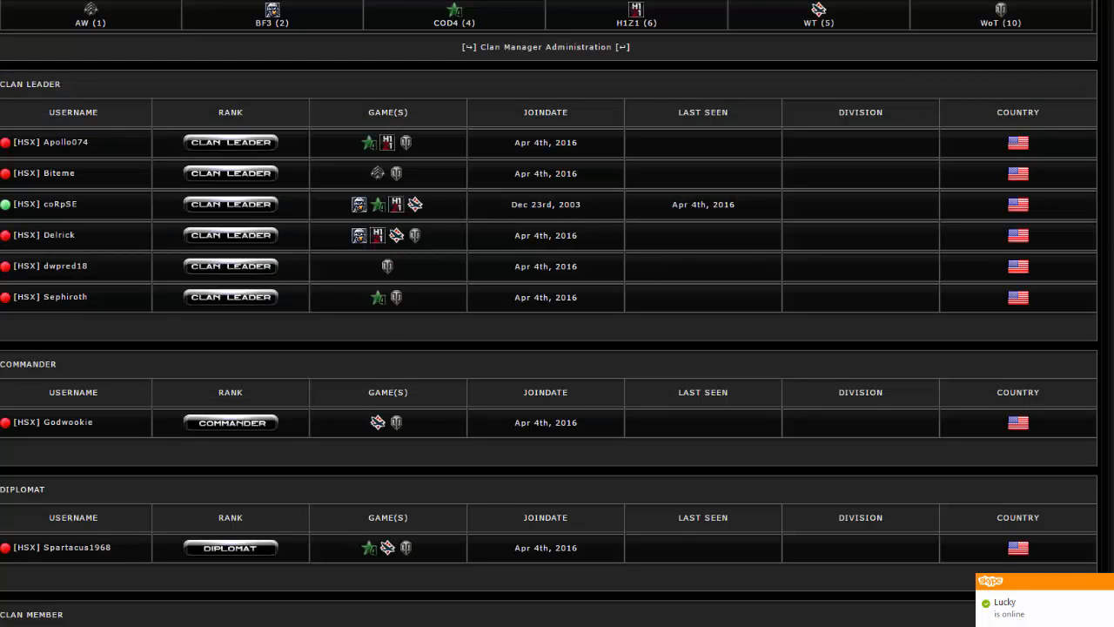
key("ctrl+Tab")
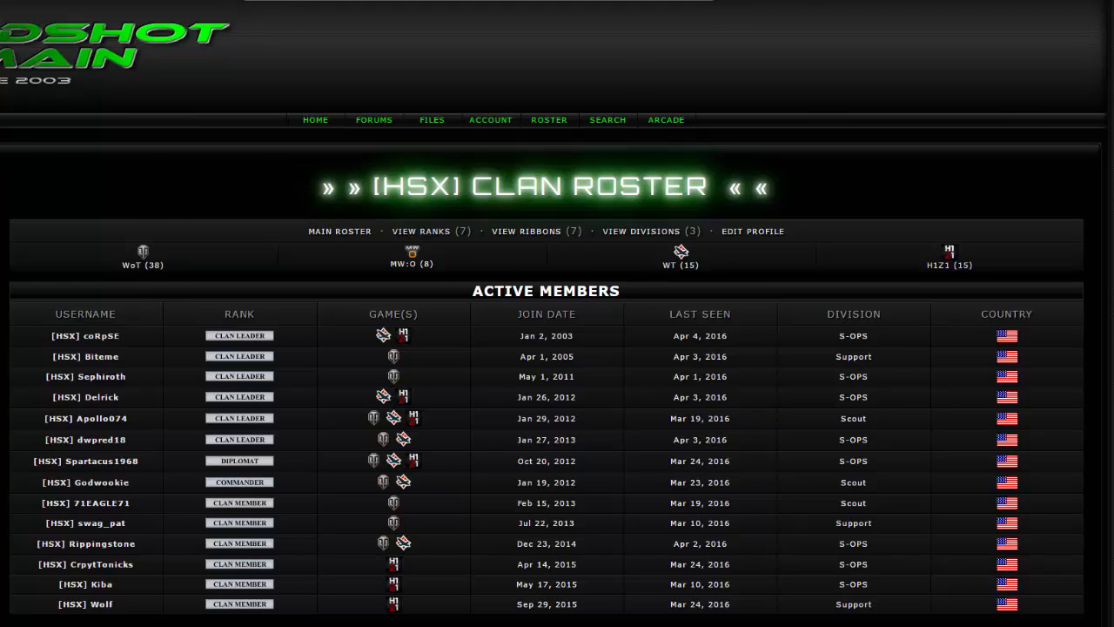
key("ctrl+Tab")
scroll(39, 166, "up", 3)
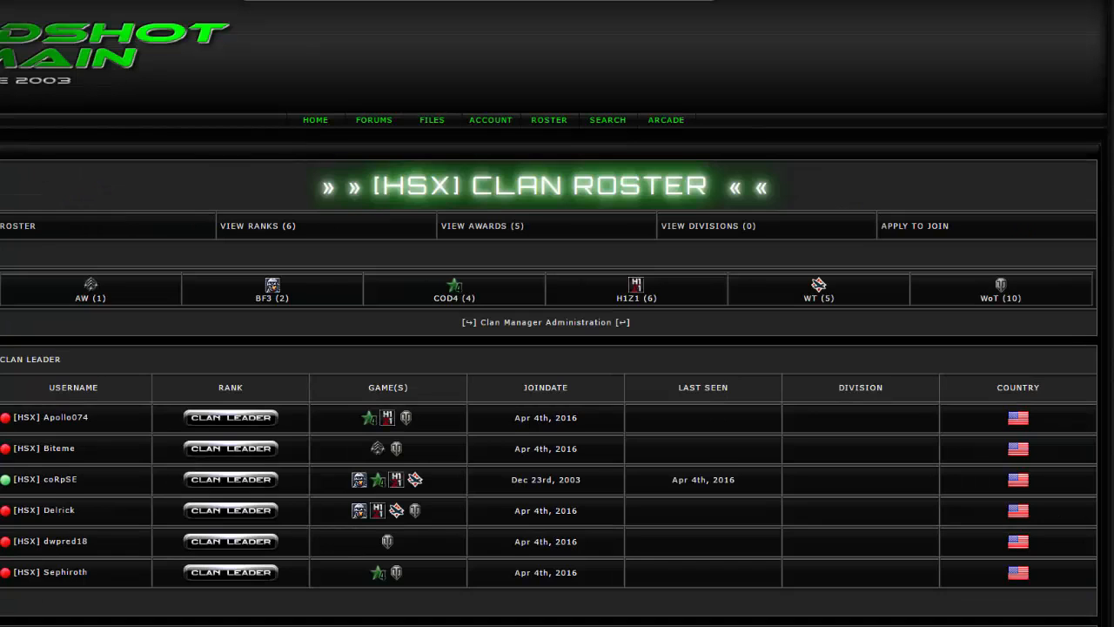
Return to the Clan Manager settings and examine the columns, cell style and header style of each theme
key("ctrl+Tab")
scroll(330, 182, "down", 10)
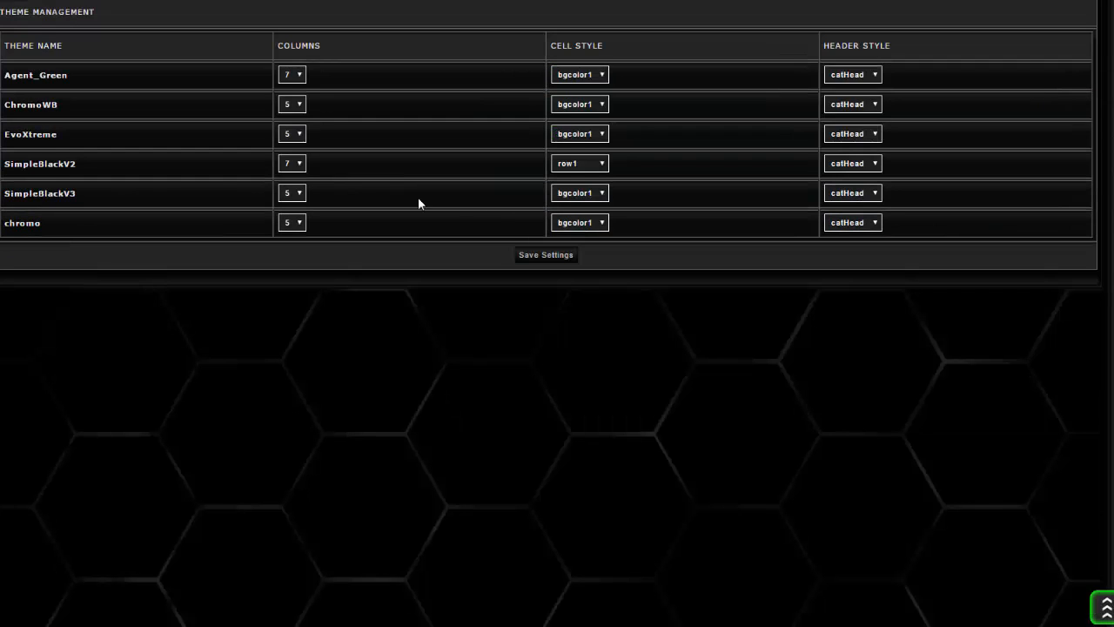
scroll(418, 201, "up", 2)
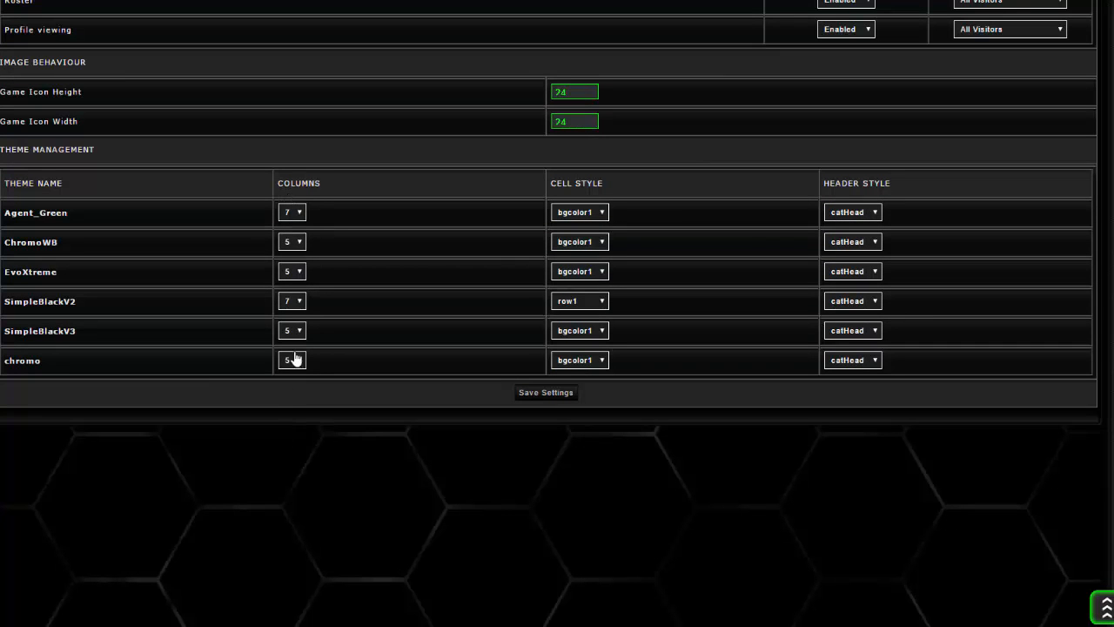
scroll(522, 389, "up", 12)
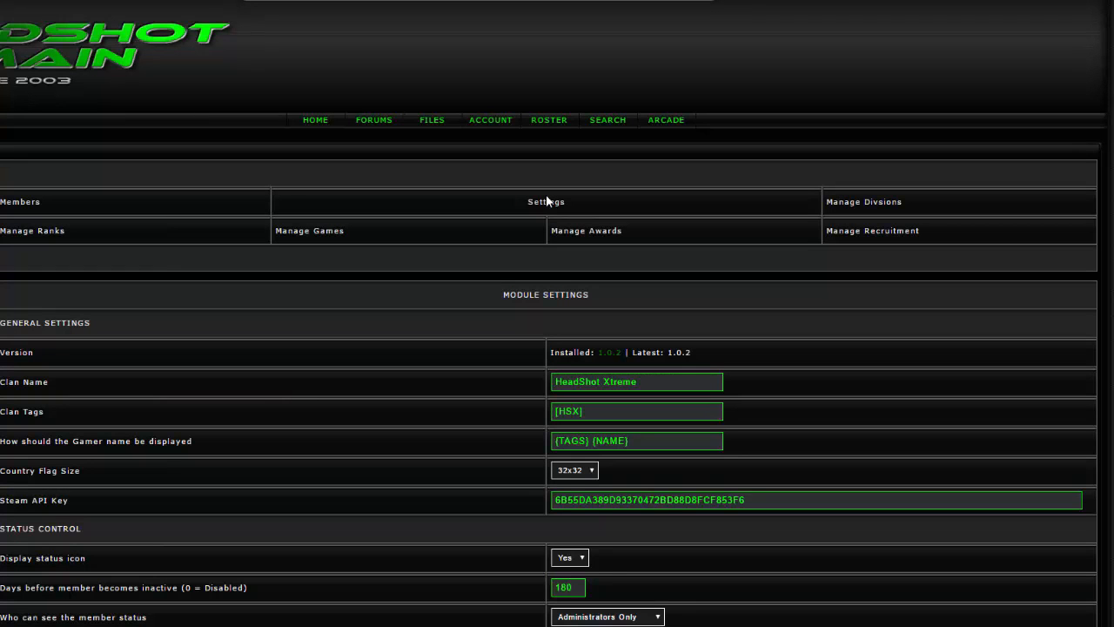
Open the rank management page and review the new rank form and the list of all ranks
left_click(48, 231)
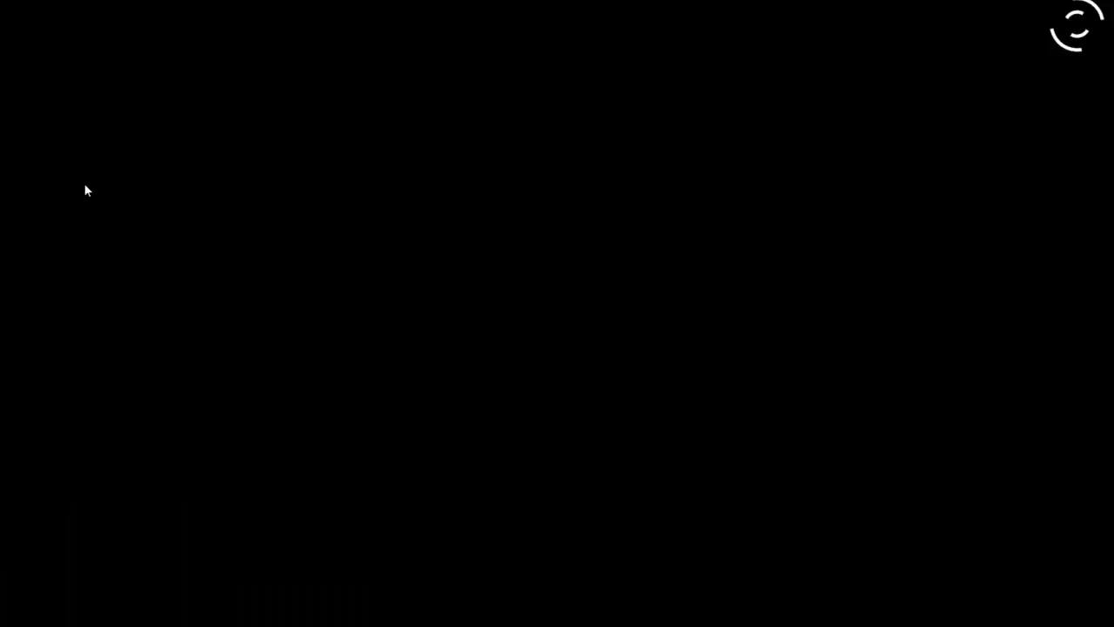
scroll(270, 224, "down", 3)
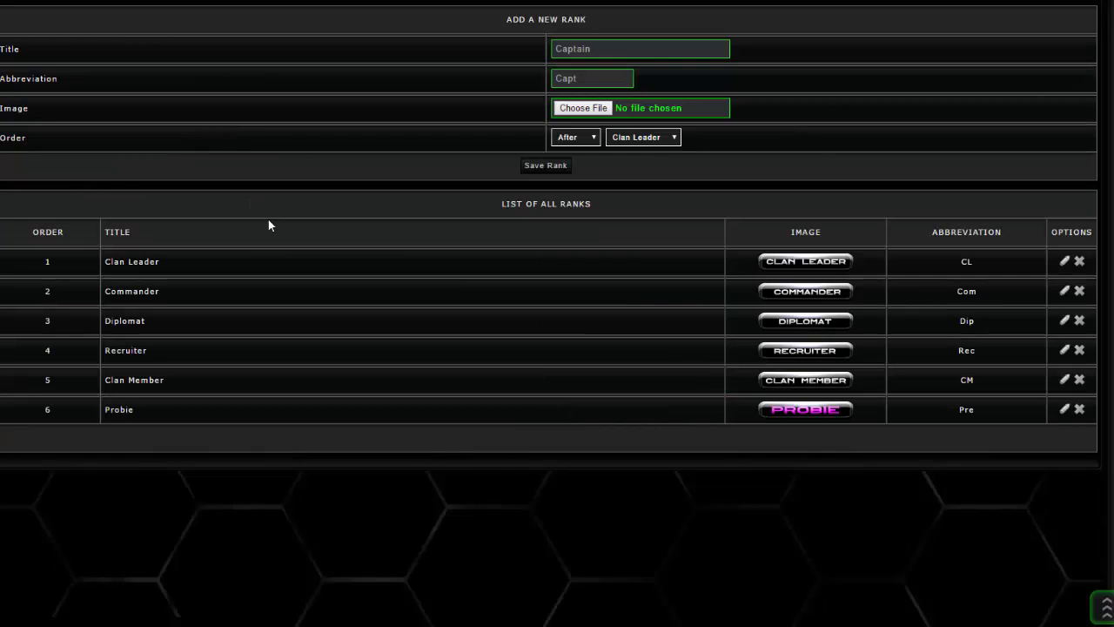
scroll(313, 237, "up", 1)
scroll(706, 266, "down", 2)
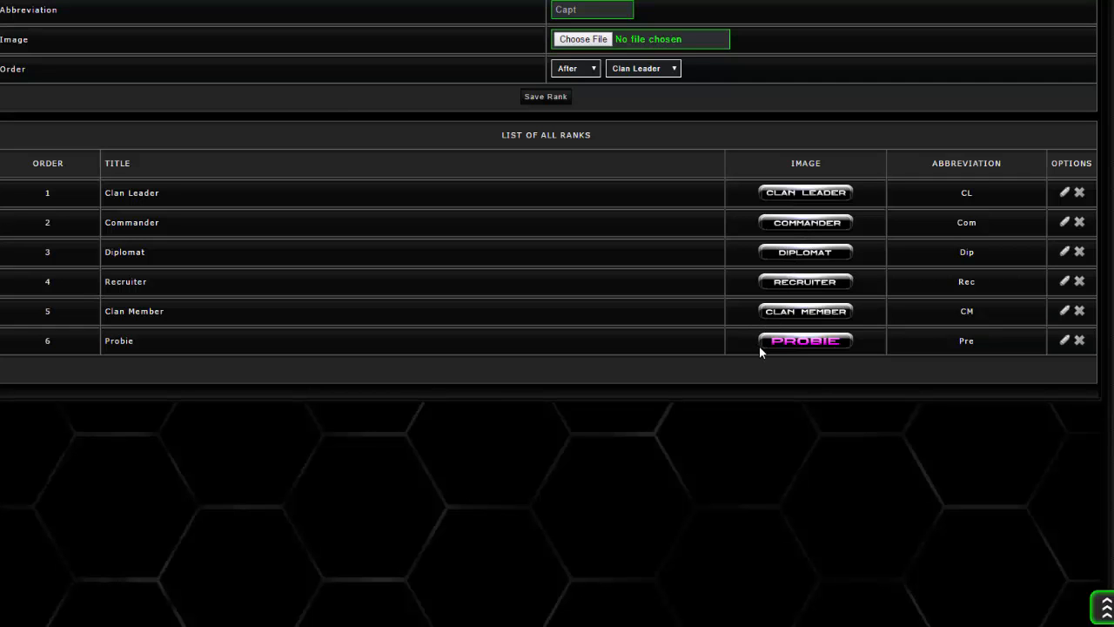
scroll(535, 319, "up", 3)
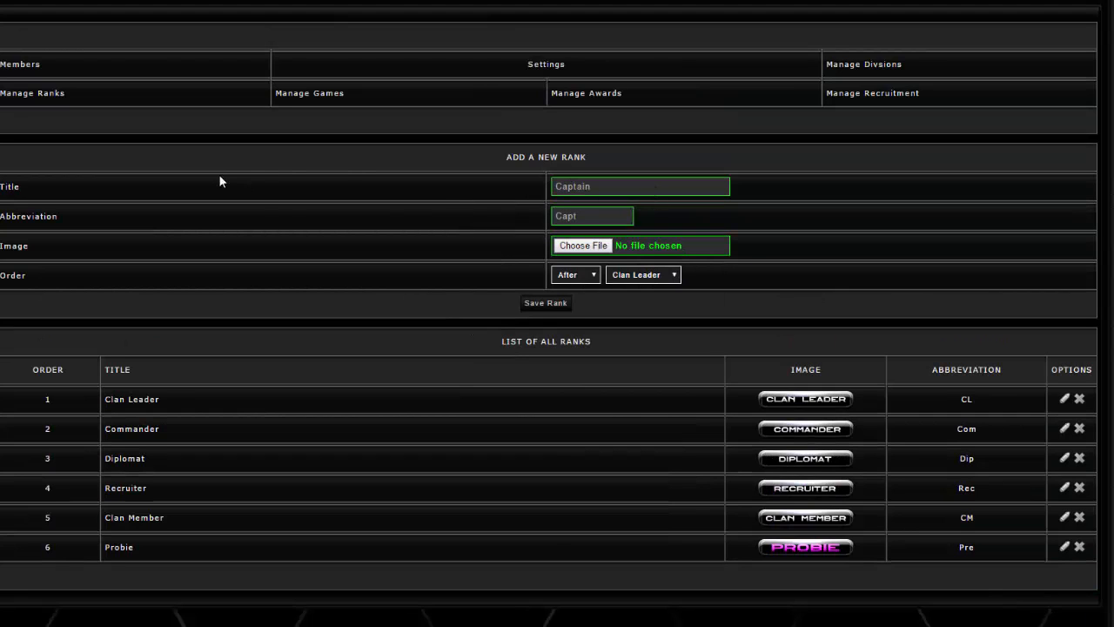
Check the cm_ranks folder on the desktop and title the new rank Temporary Leave of Absence
left_click(629, 185)
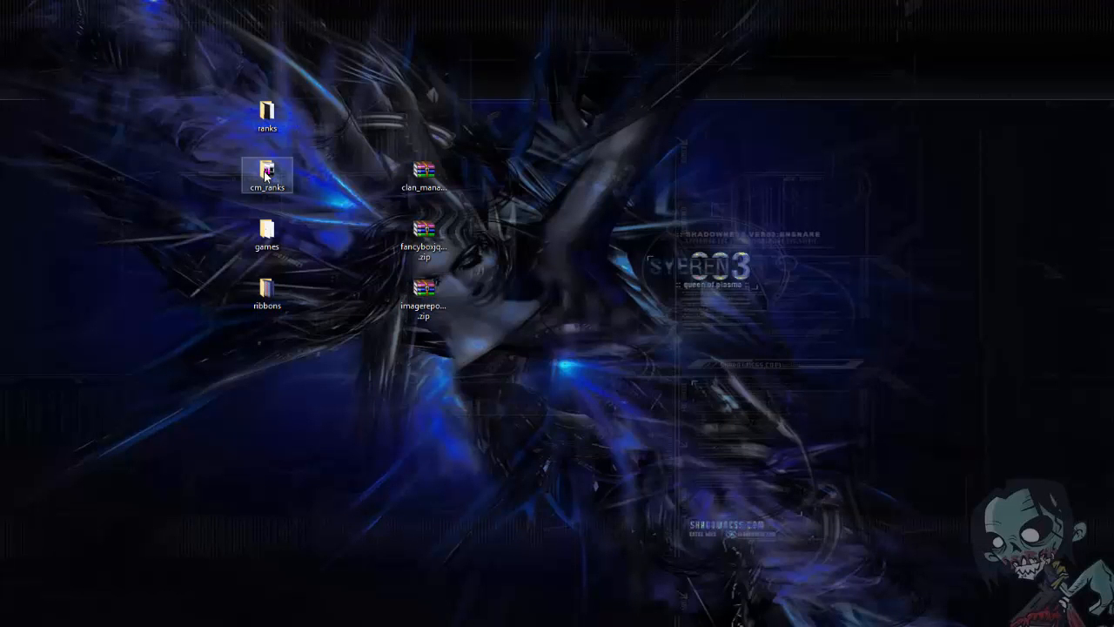
double_click(267, 176)
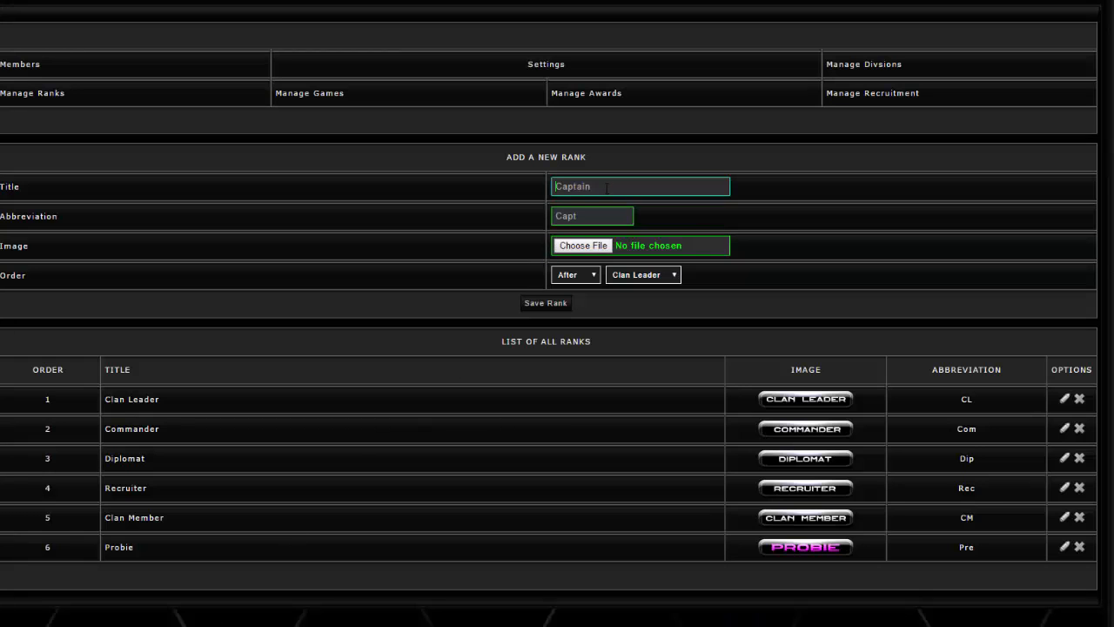
type("Tempoary")
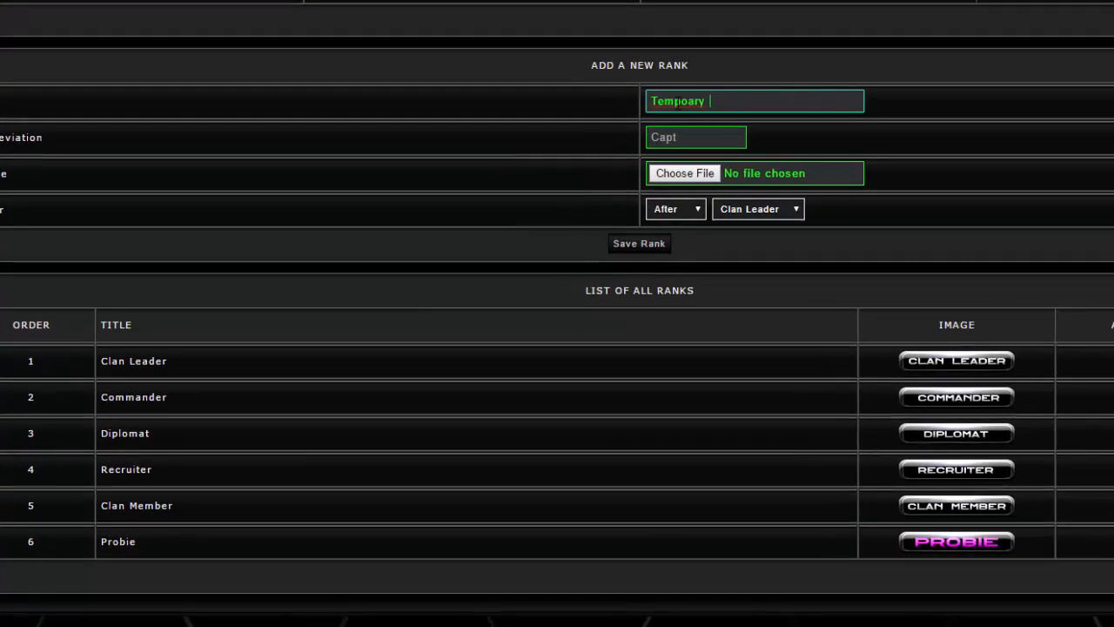
right_click(575, 188)
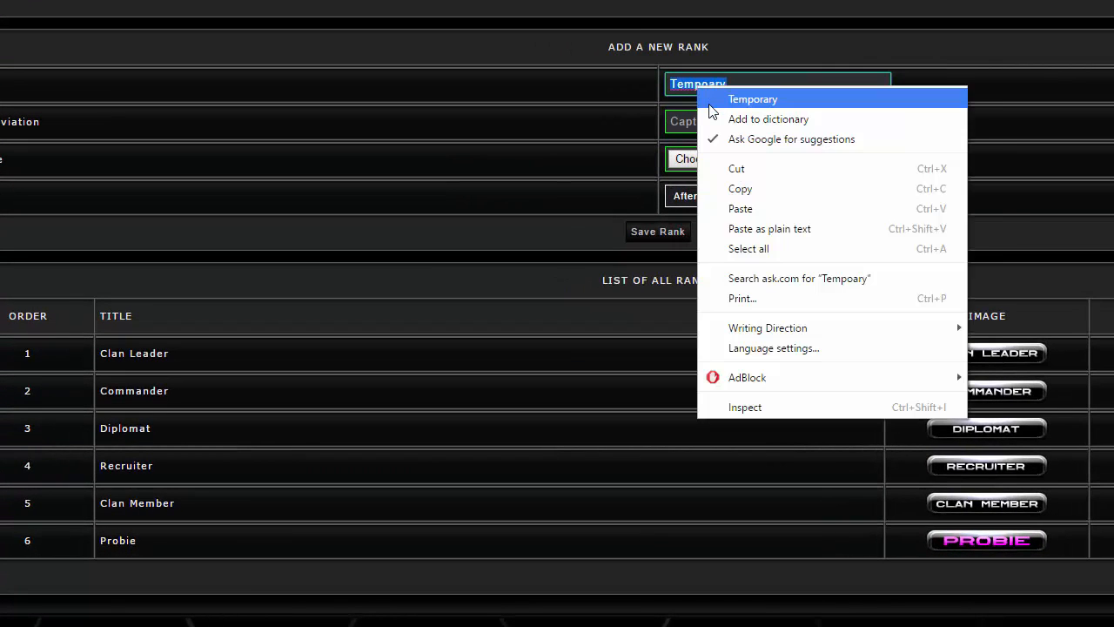
left_click(749, 99)
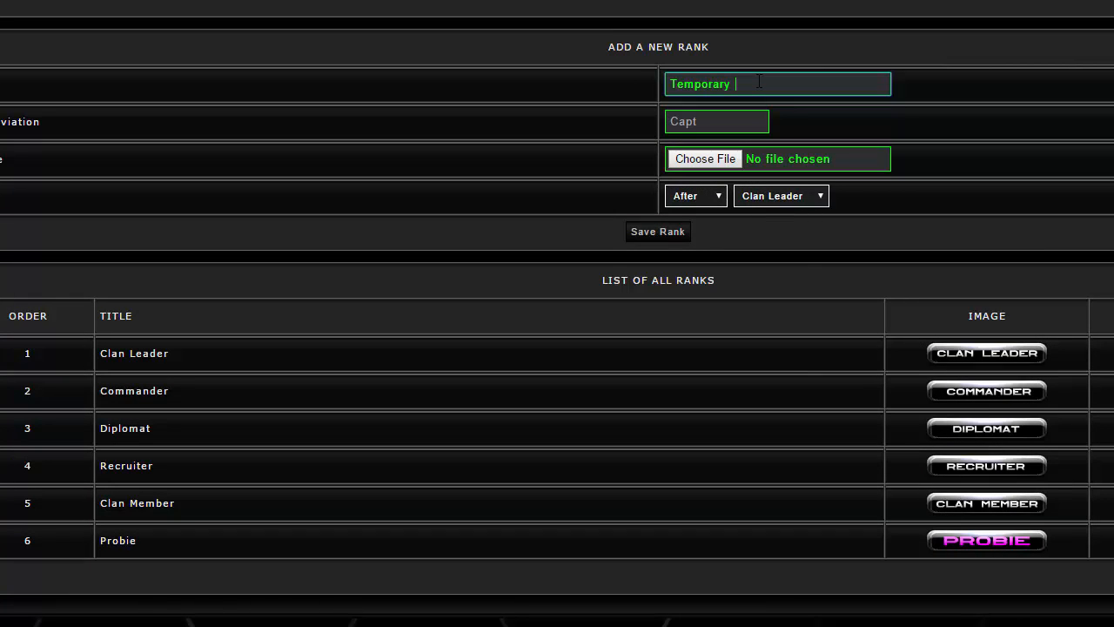
type("Leave of Absence")
Set the new rank's abbreviation to LoA and choose temp_leave.png from the desktop's cm_ranks folder as its image
left_click(737, 124)
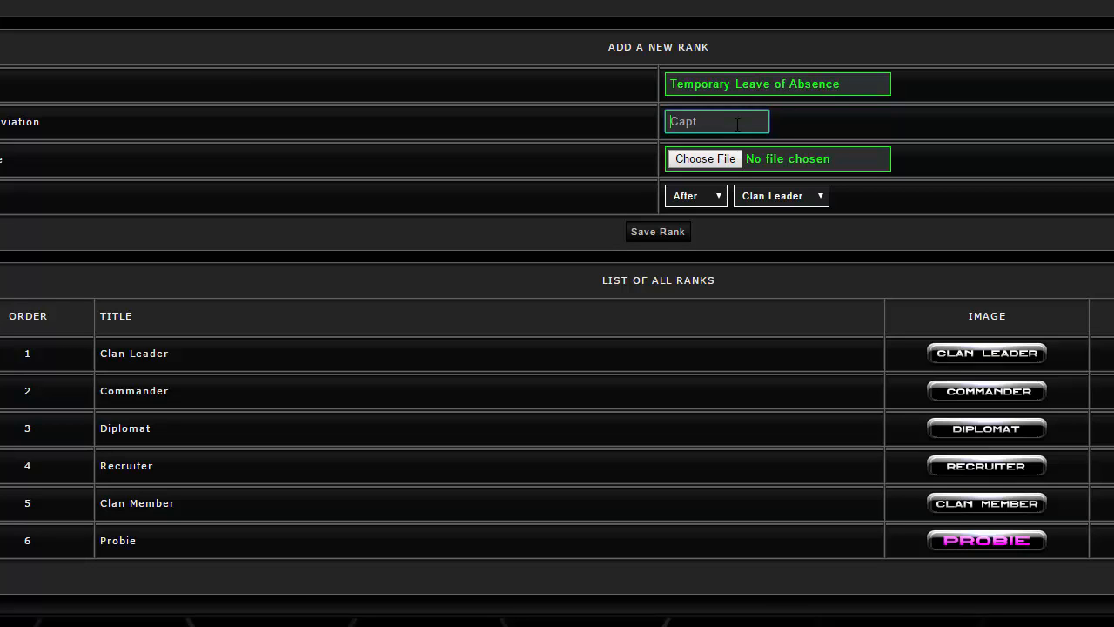
type("LoA")
left_click(719, 160)
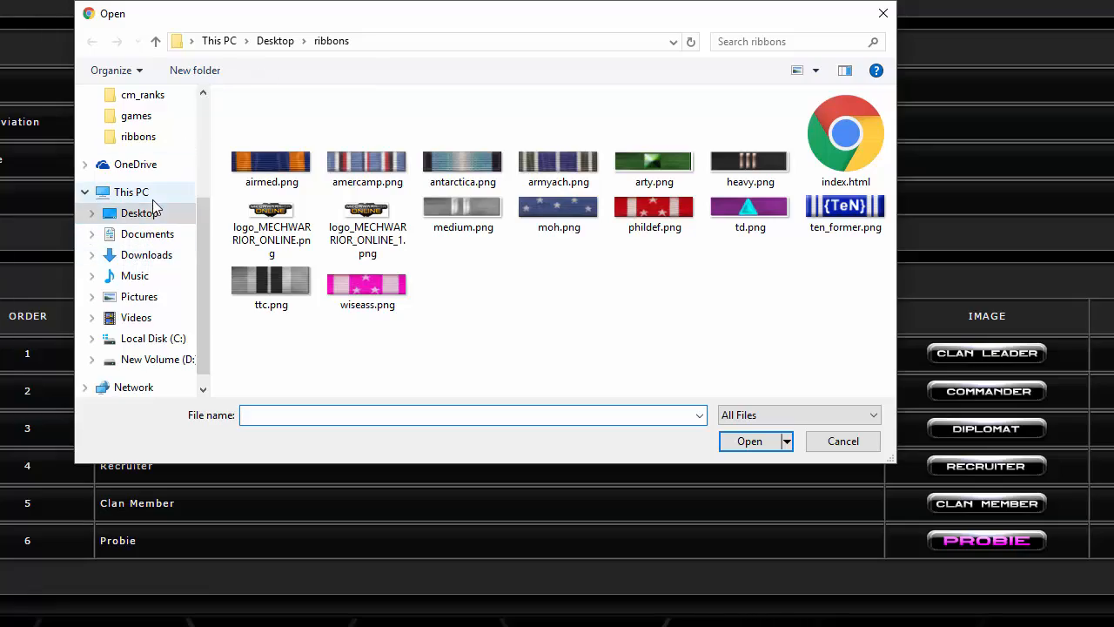
left_click(140, 212)
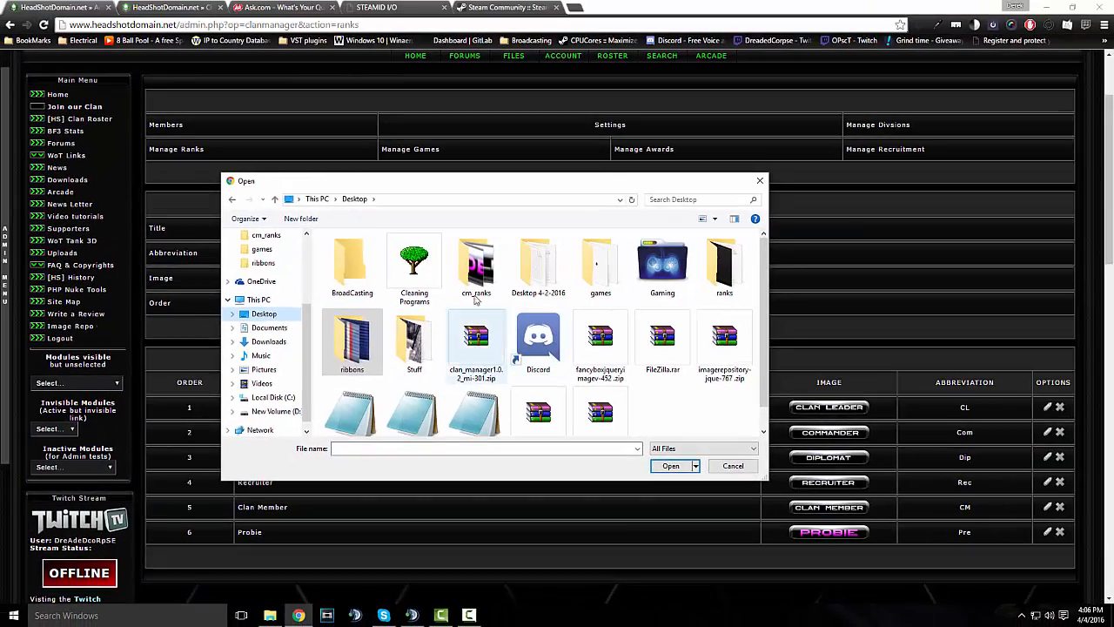
double_click(476, 277)
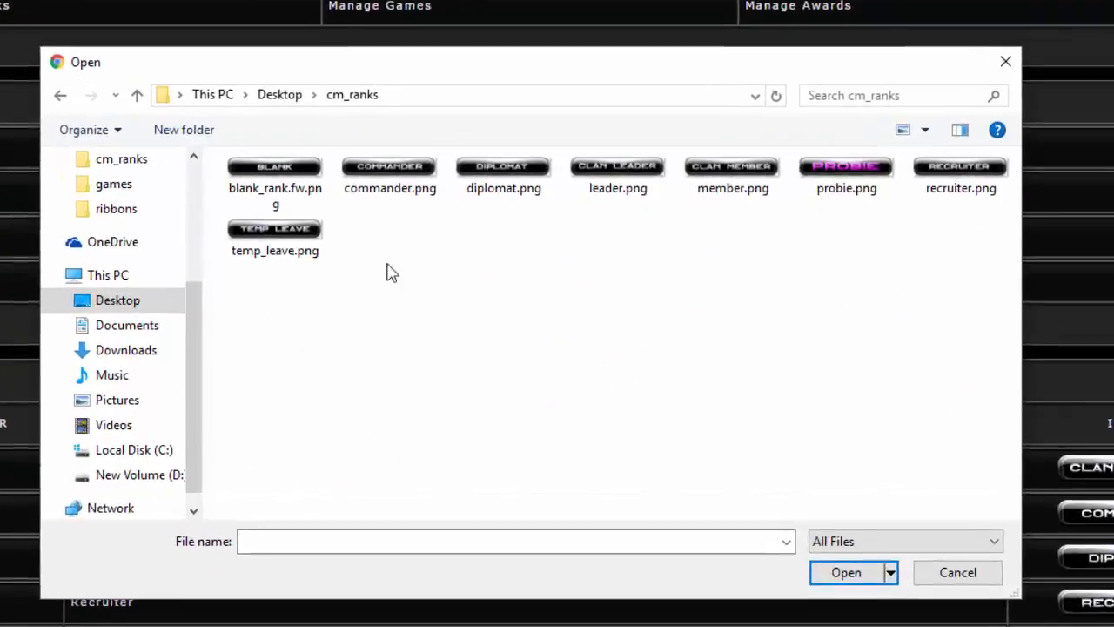
left_click(285, 251)
left_click(857, 574)
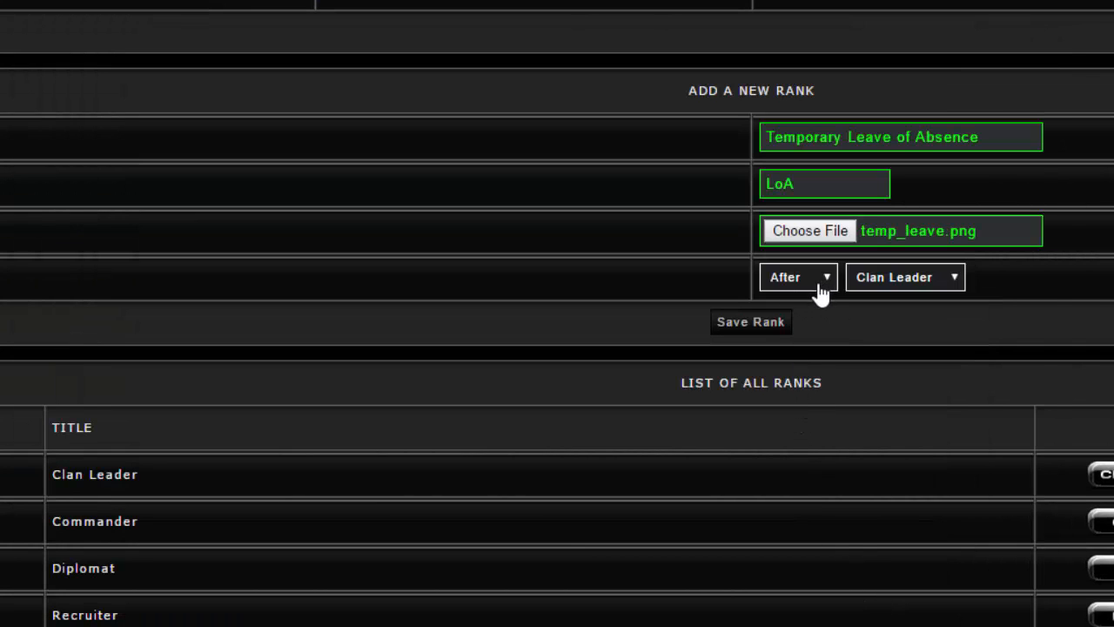
Order the new rank after Probie, save it and check the list of all ranks
left_click(896, 290)
left_click(896, 376)
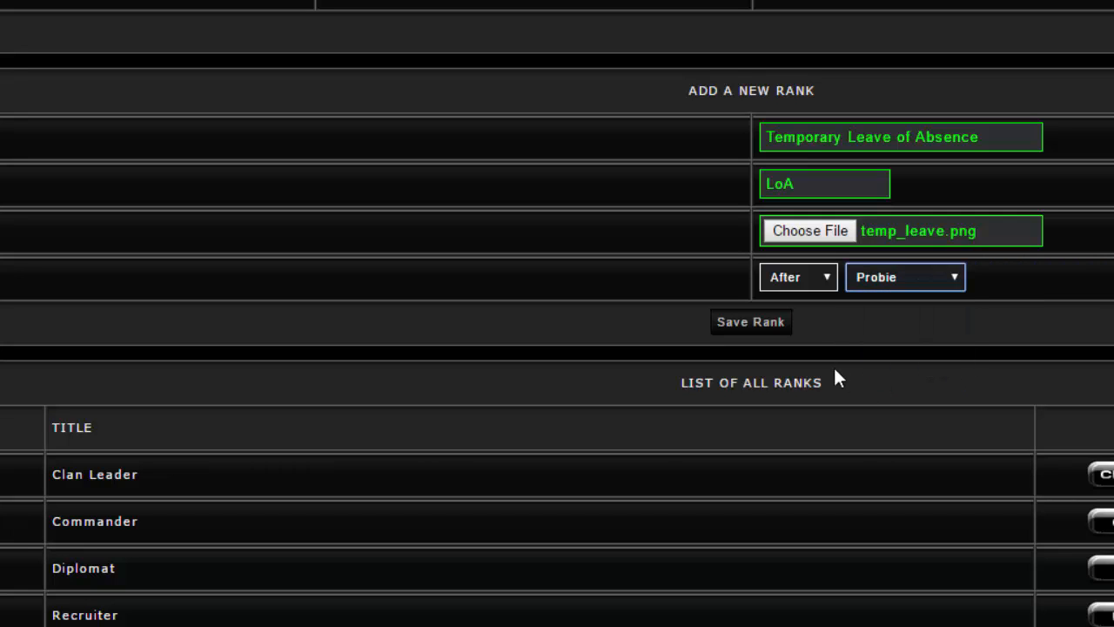
left_click(759, 327)
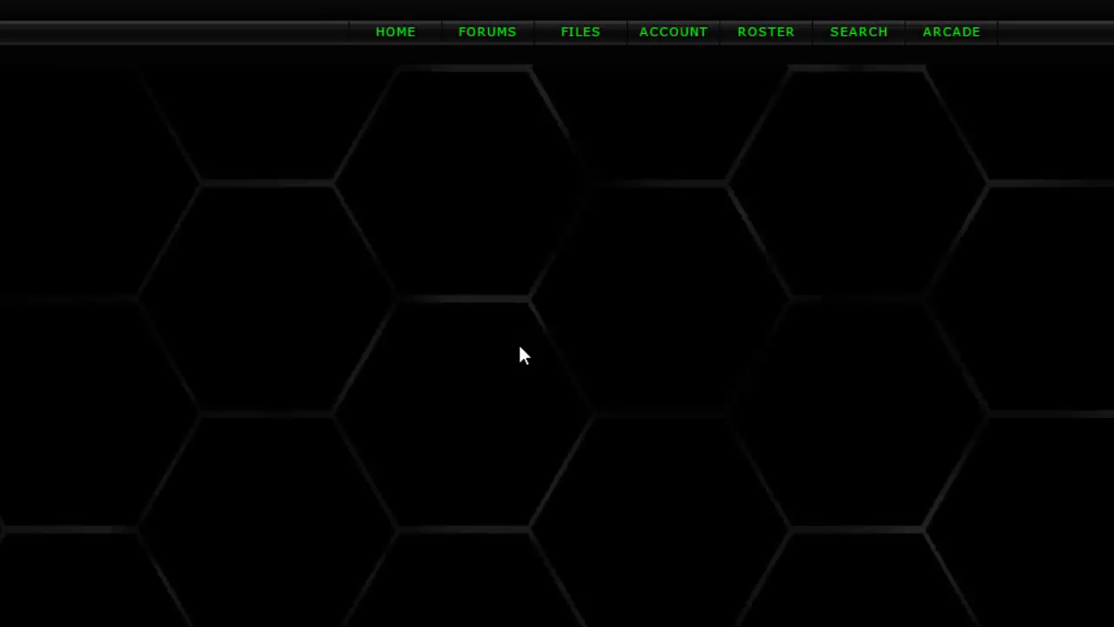
scroll(514, 346, "down", 6)
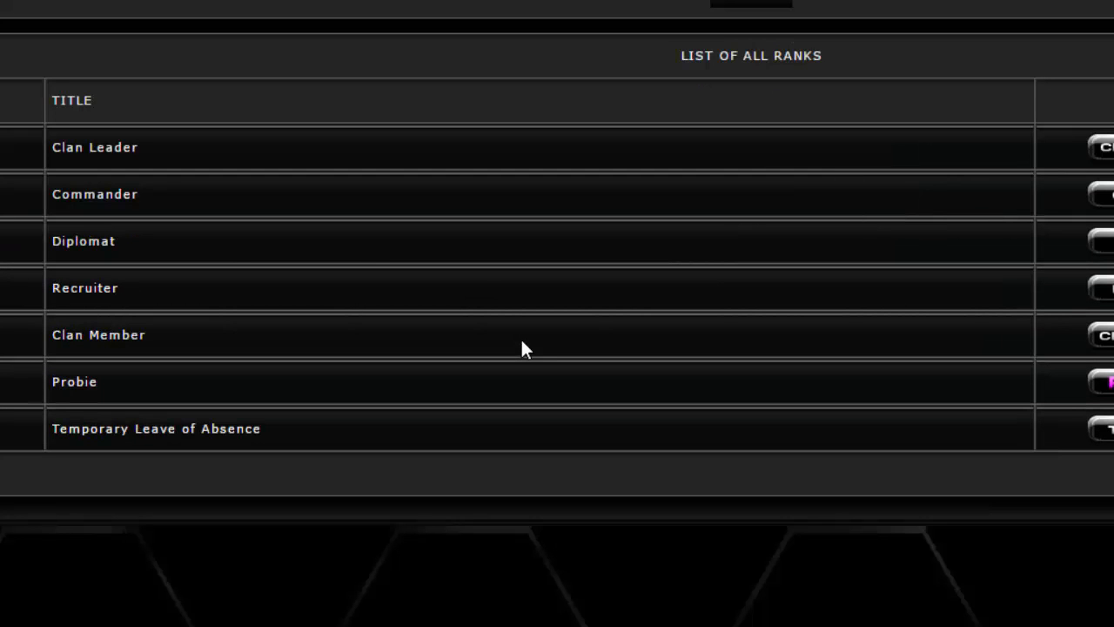
scroll(520, 348, "up", 1)
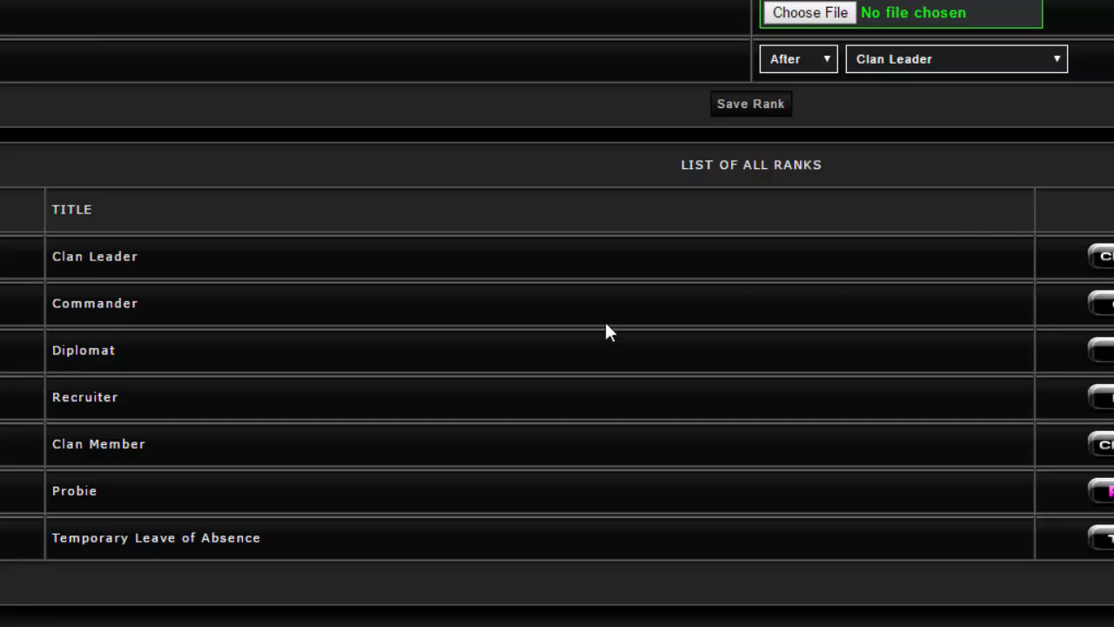
Edit the Probie rank, order it after Diplomat and save it
scroll(901, 270, "up", 2)
scroll(721, 347, "down", 2)
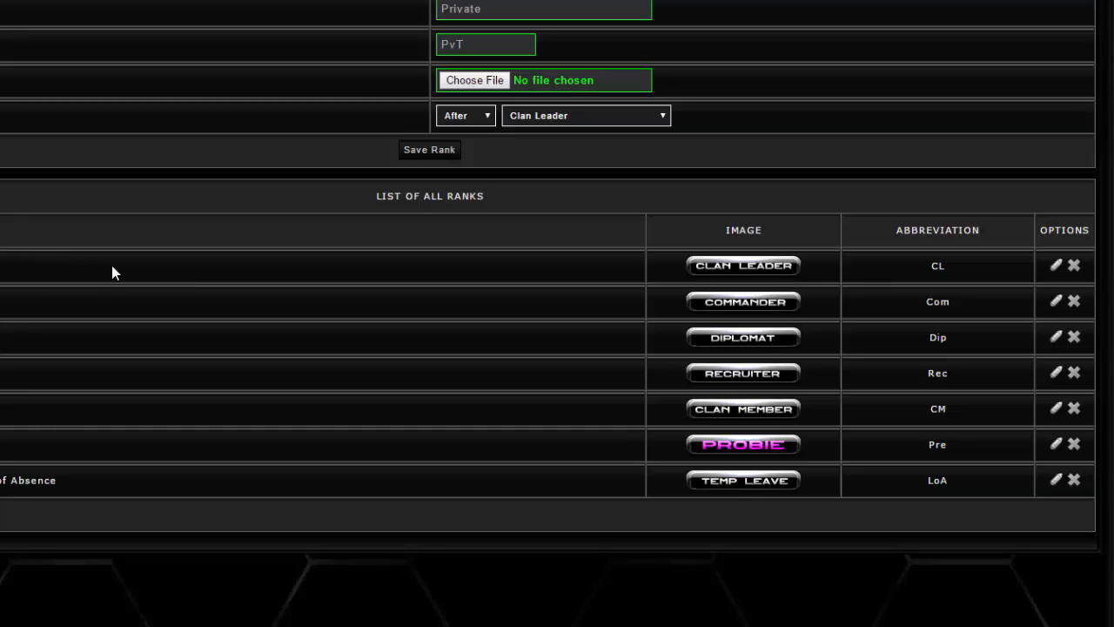
scroll(152, 291, "up", 3)
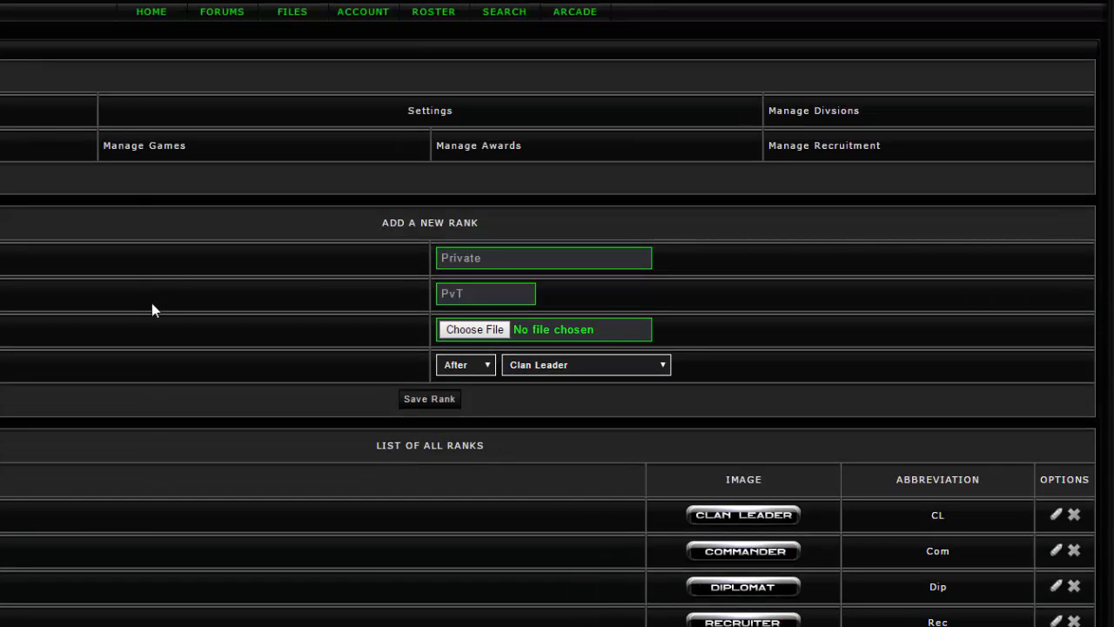
scroll(662, 321, "down", 4)
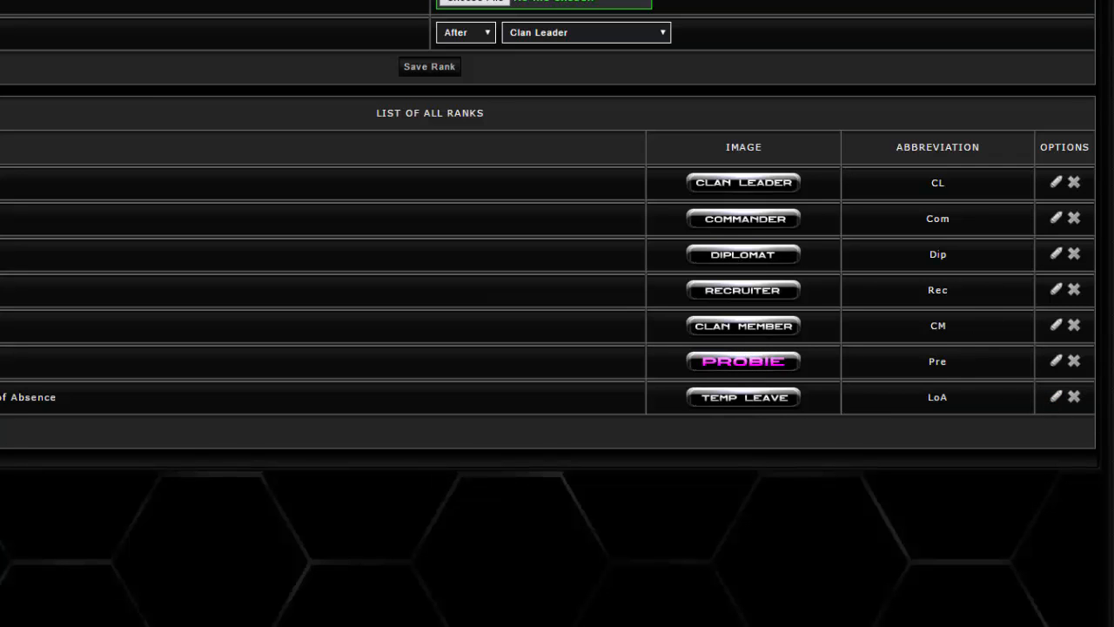
left_click(1056, 363)
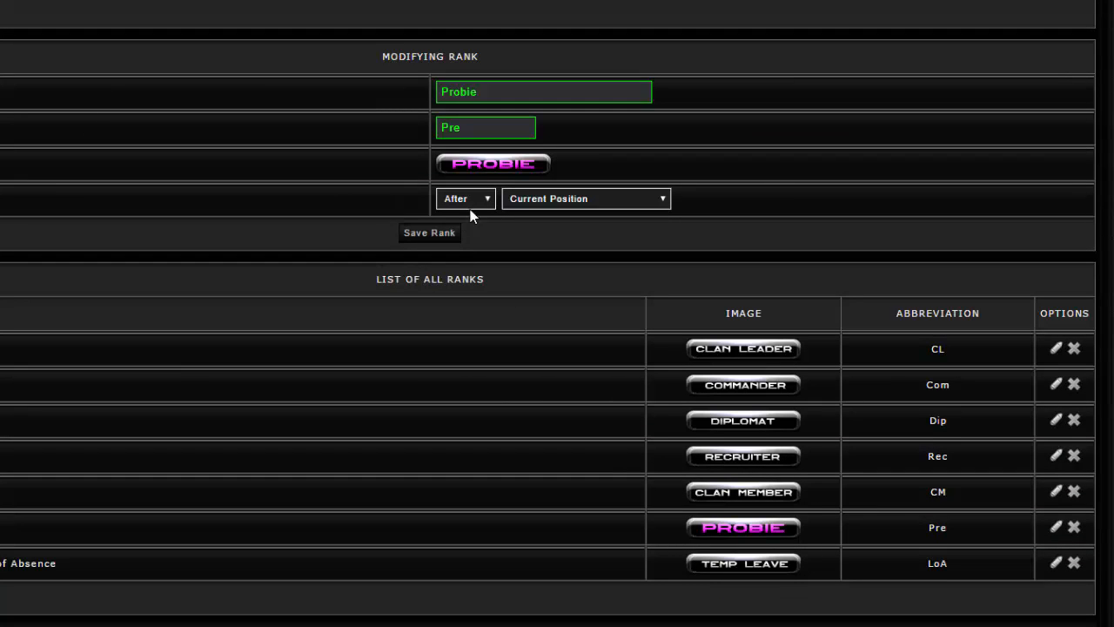
left_click(574, 206)
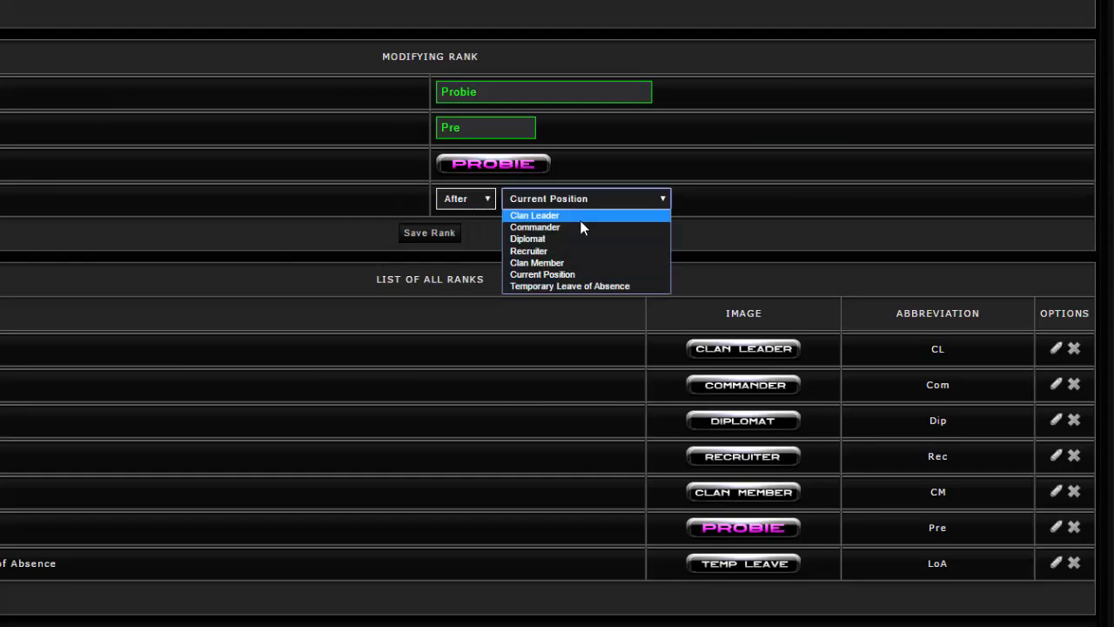
left_click(572, 238)
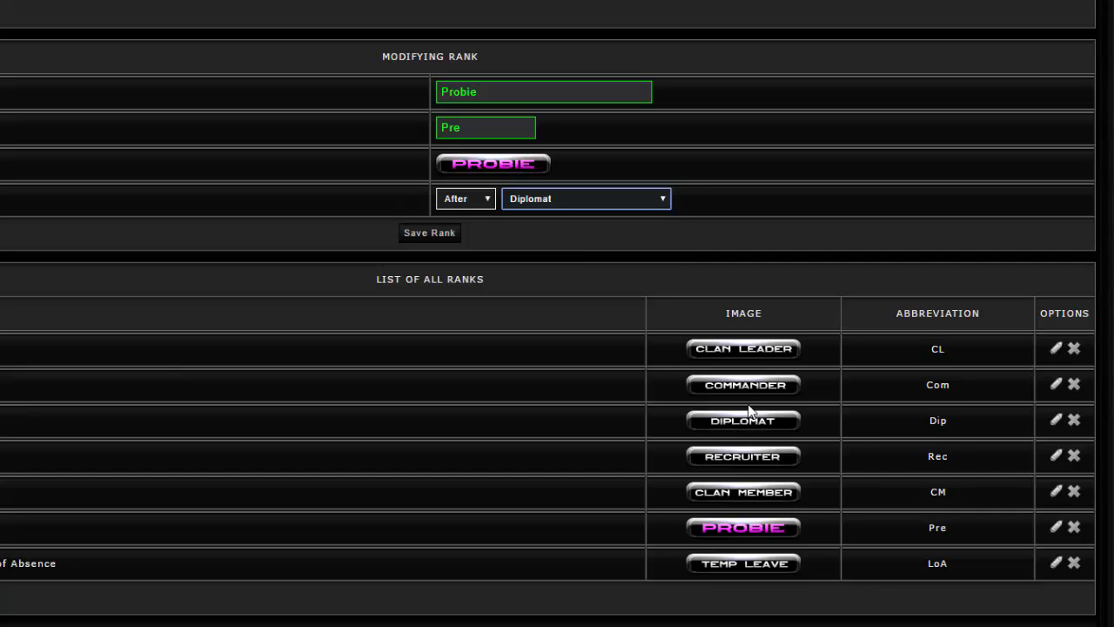
left_click(433, 237)
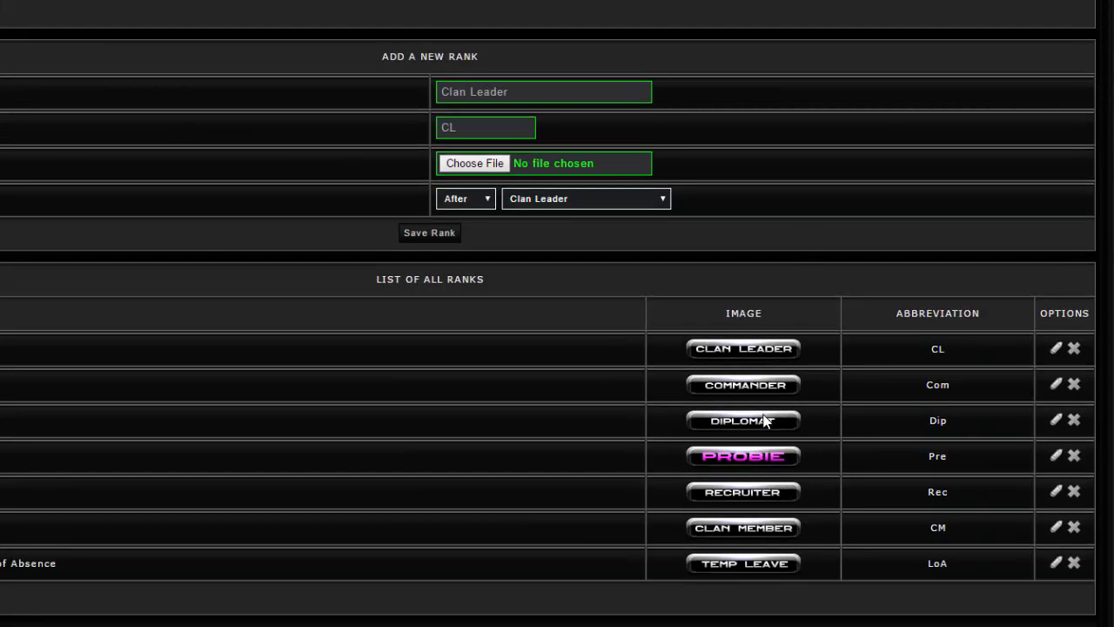
Reorder the Probie rank to come before Temporary Leave of Absence, save it and check the list of all ranks
scroll(764, 419, "down", 2)
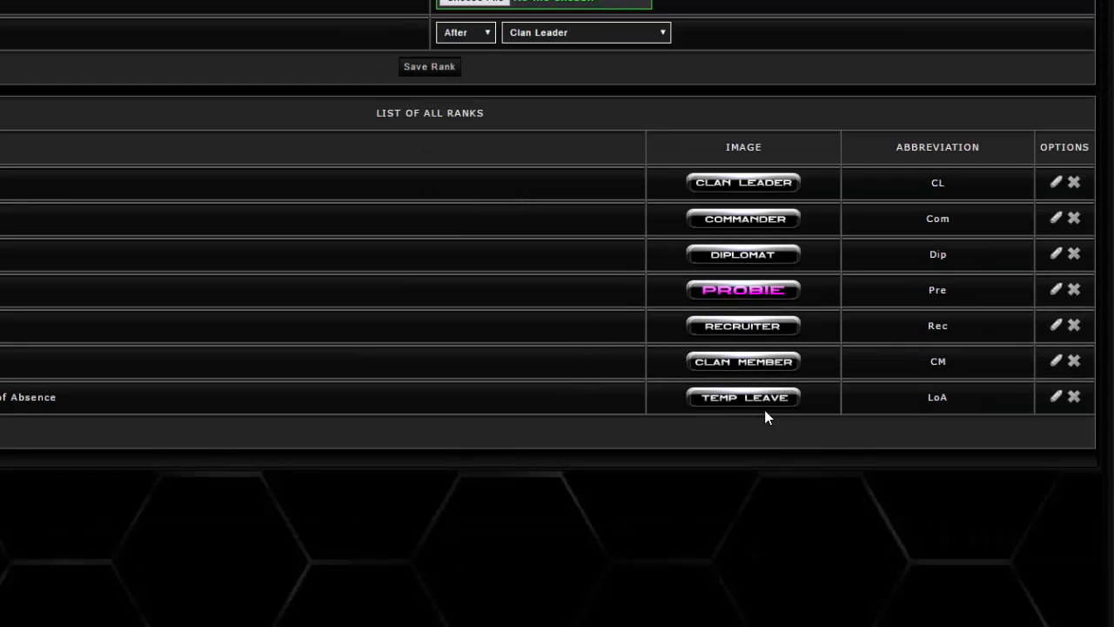
left_click(1056, 290)
scroll(614, 315, "down", 3)
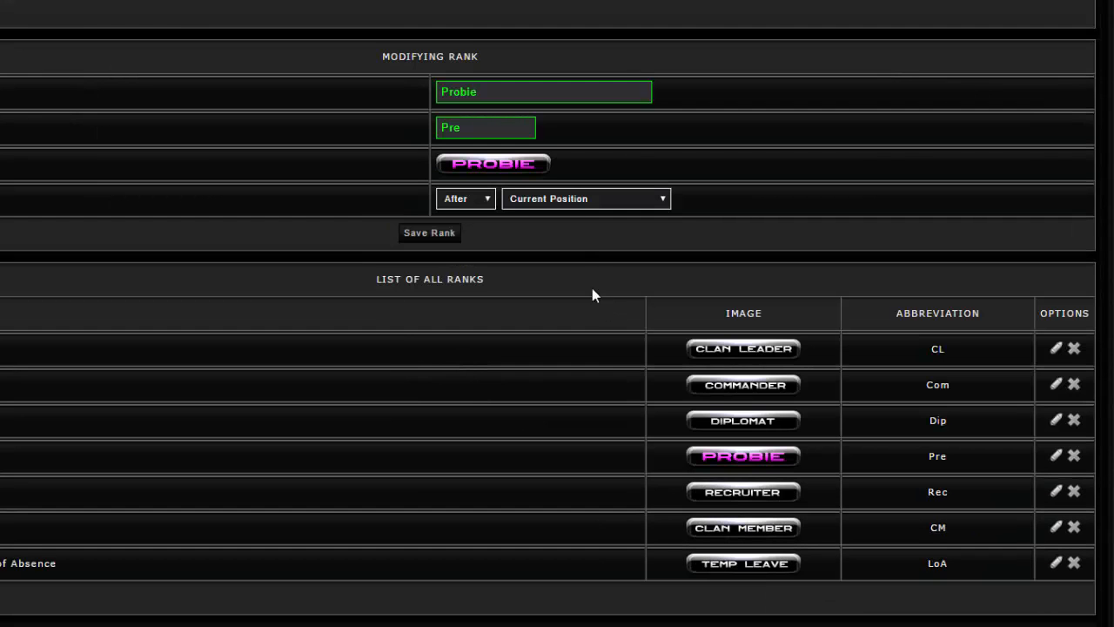
left_click(594, 203)
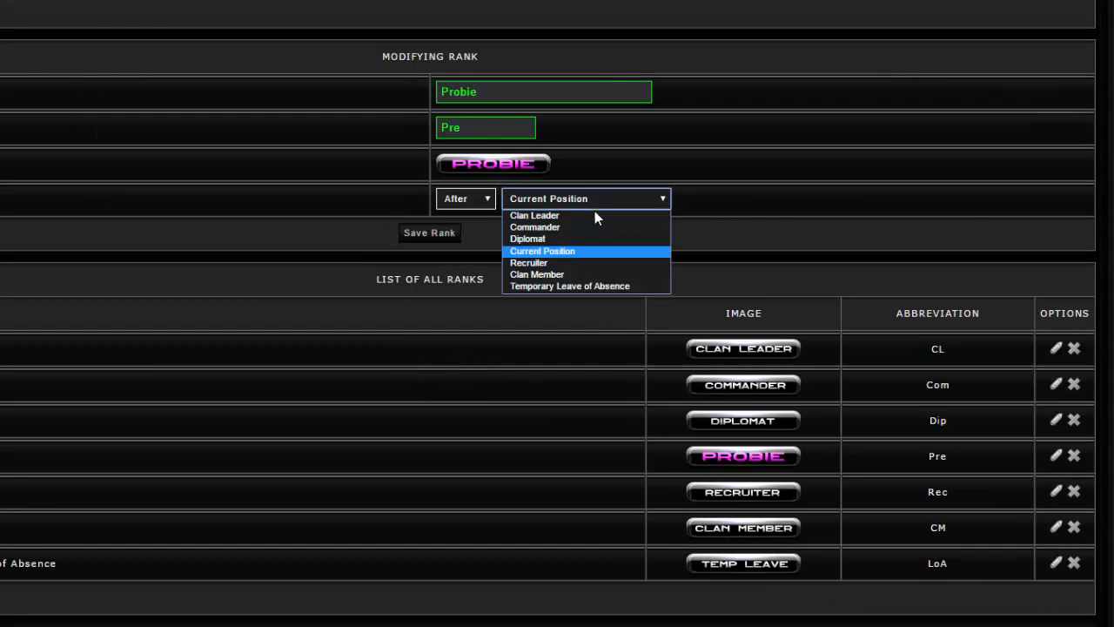
left_click(555, 275)
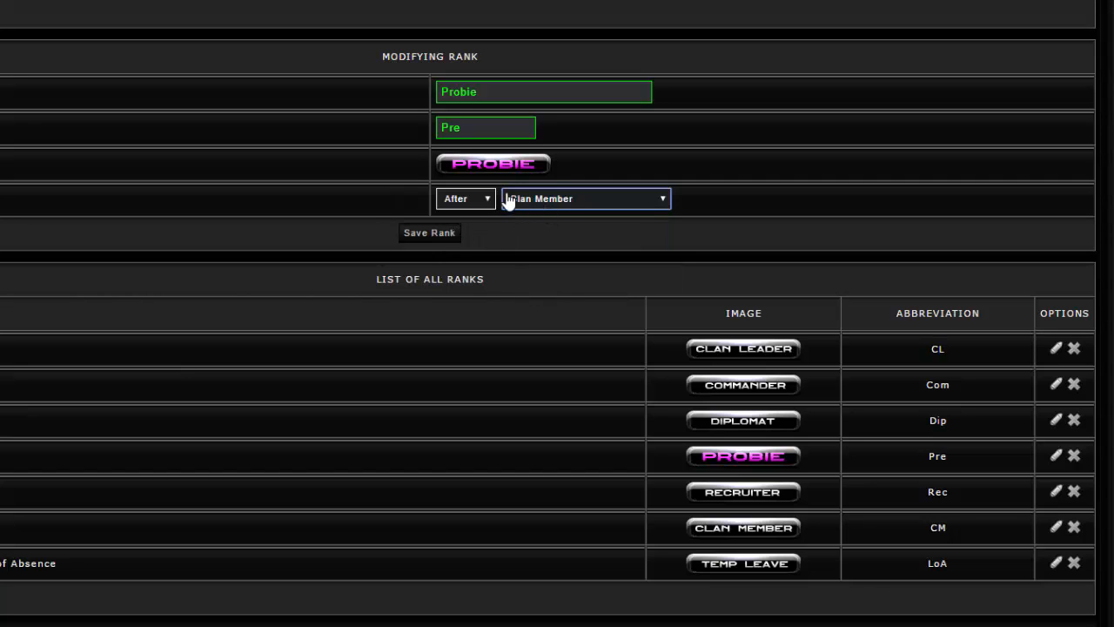
left_click(484, 200)
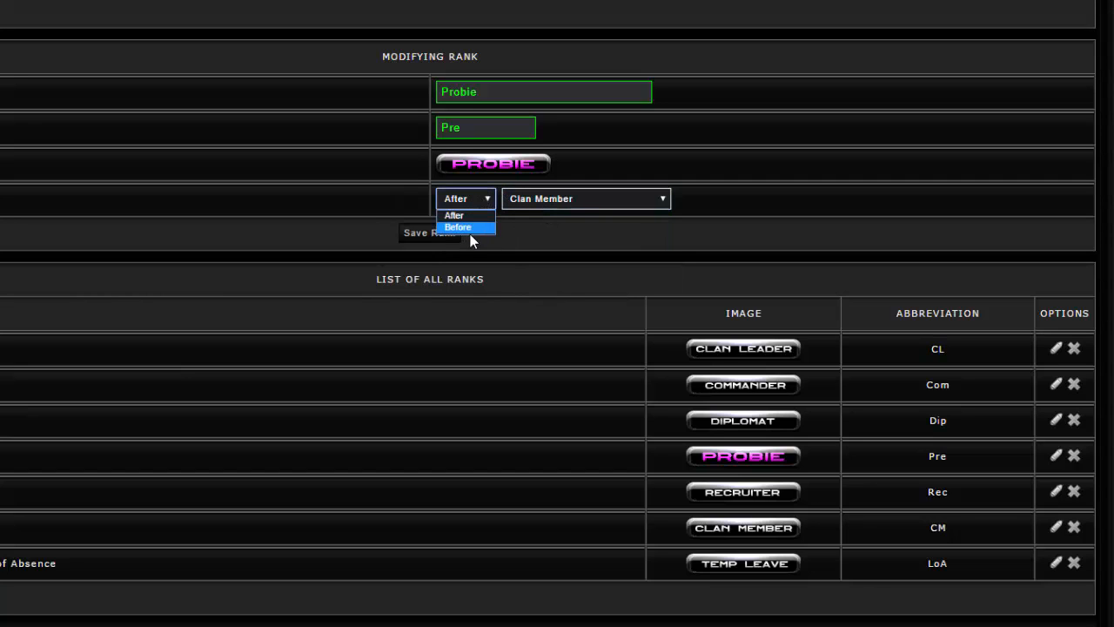
left_click(470, 235)
left_click(604, 198)
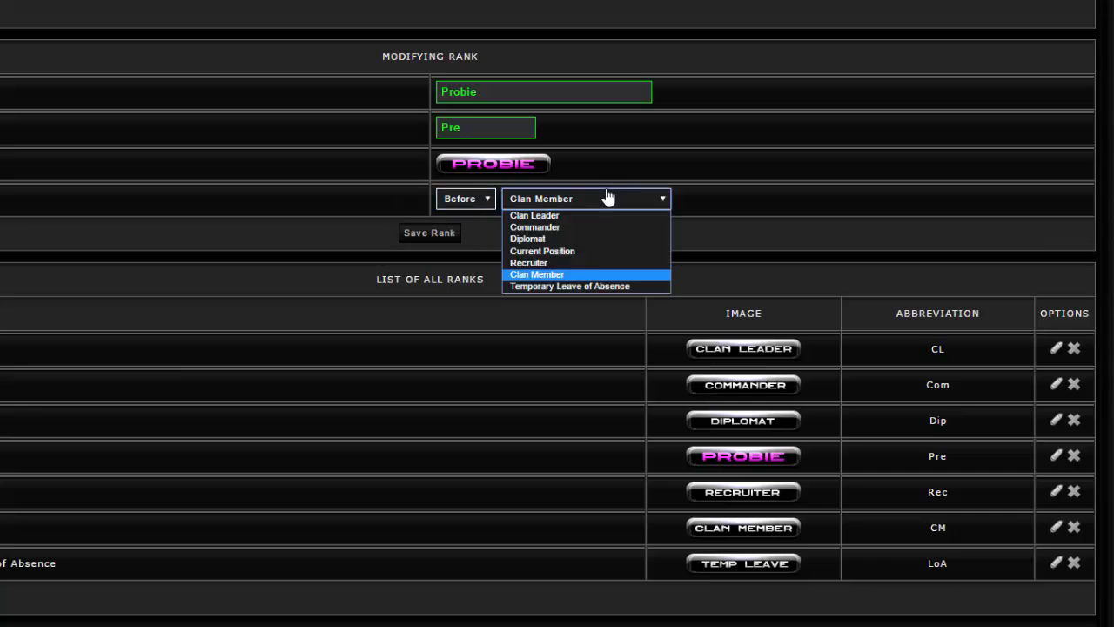
left_click(580, 286)
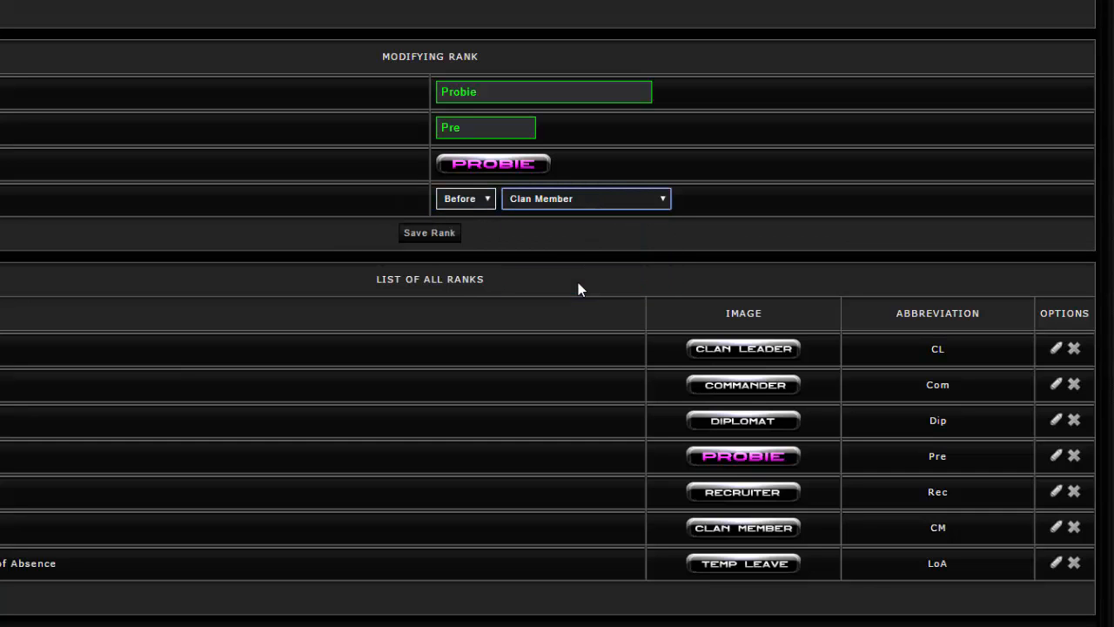
left_click(432, 233)
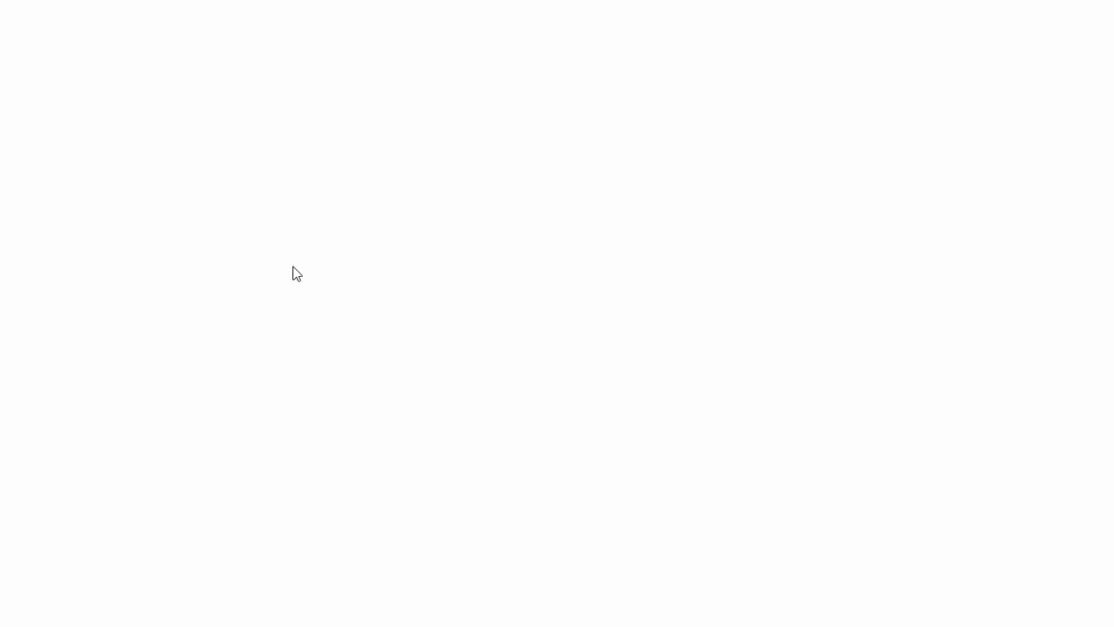
scroll(348, 261, "down", 6)
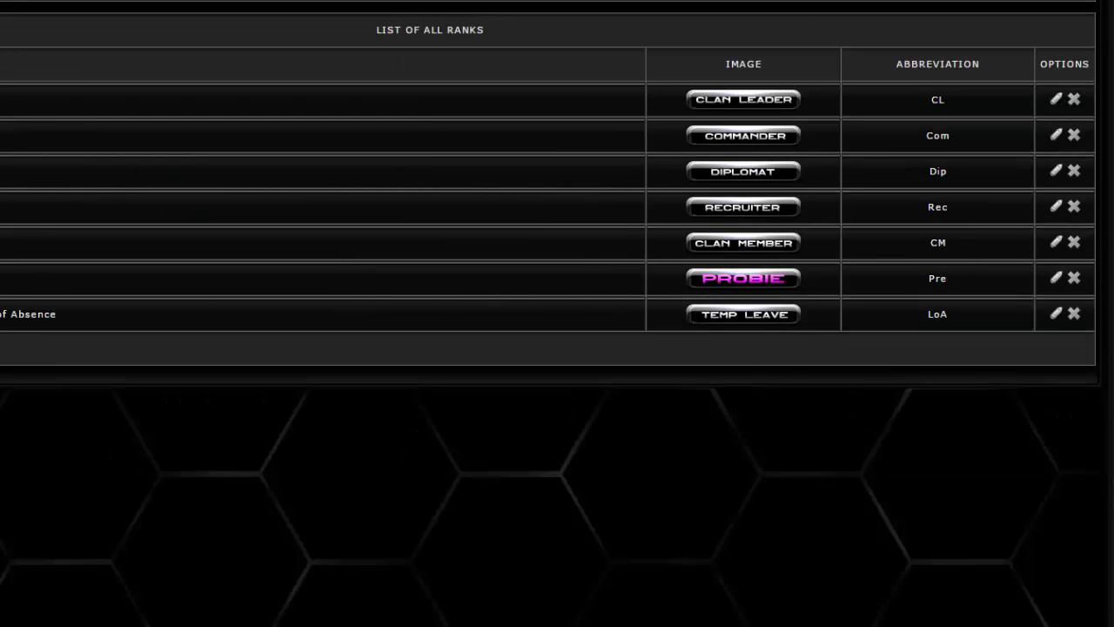
Open the game management page and begin the new game's title with Starwars
scroll(348, 357, "up", 5)
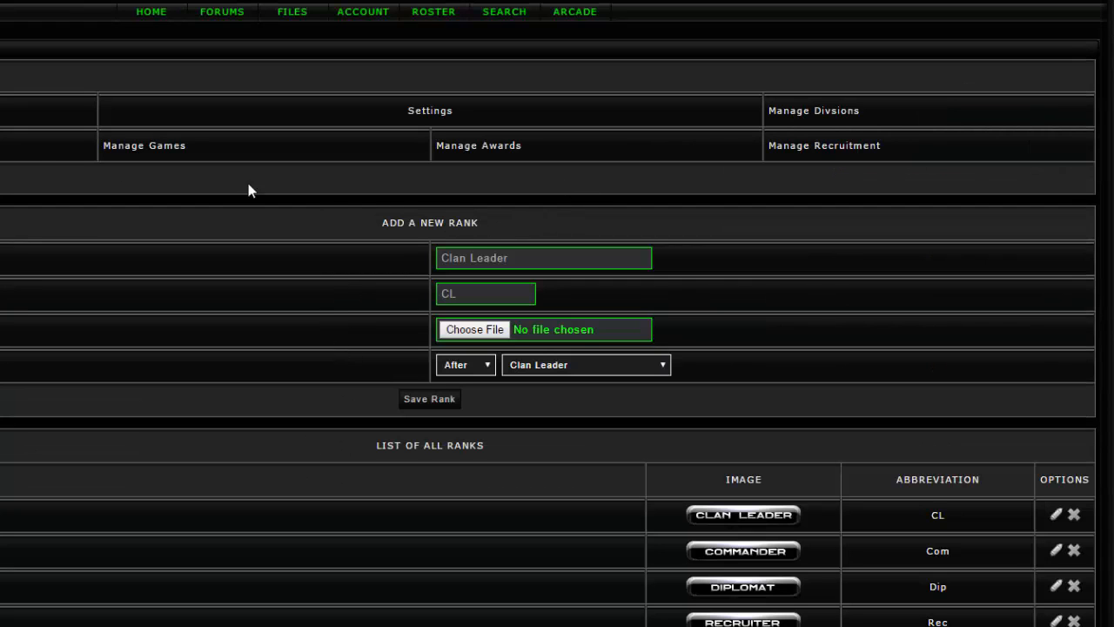
scroll(281, 199, "down", 1)
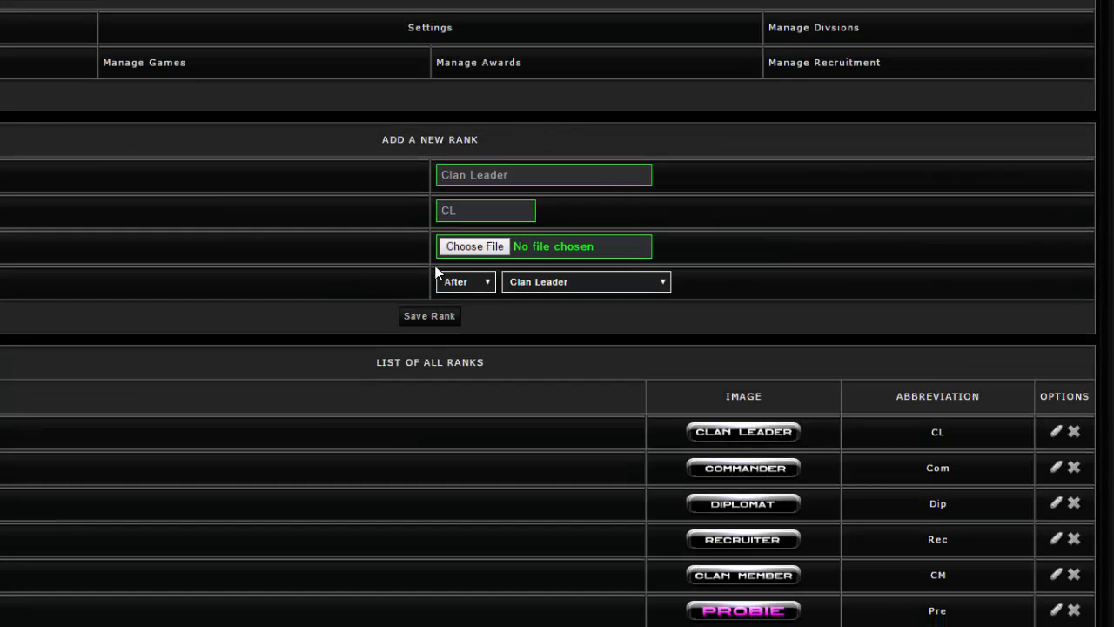
left_click(143, 63)
scroll(355, 174, "down", 2)
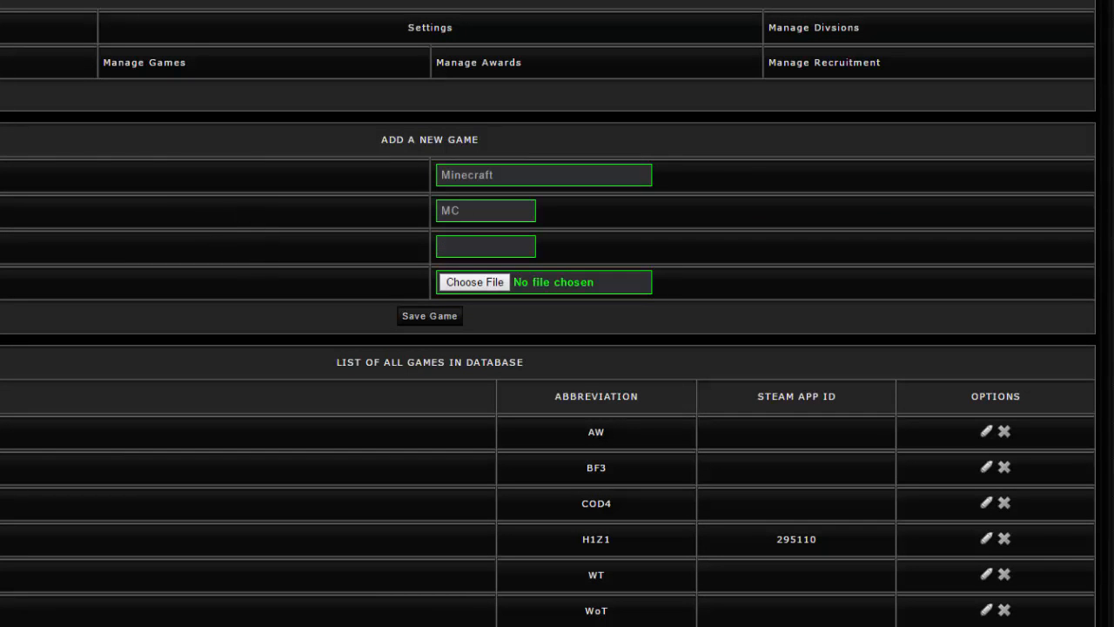
left_click(533, 174)
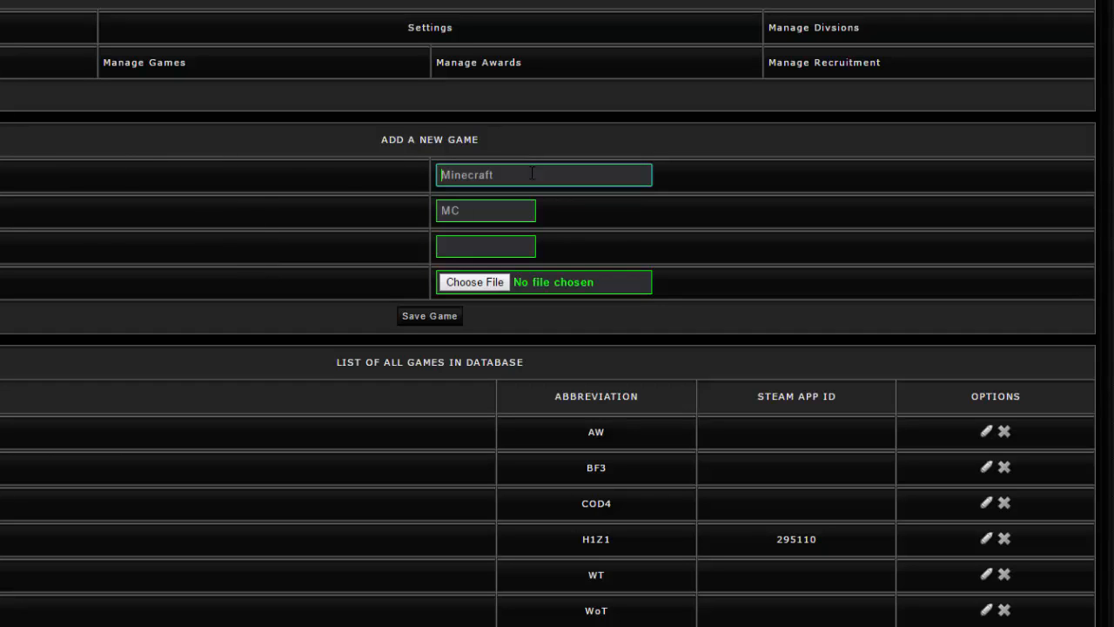
type("Star war")
key("BackSpace")
key("BackSpace")
key("BackSpace")
type("wars")
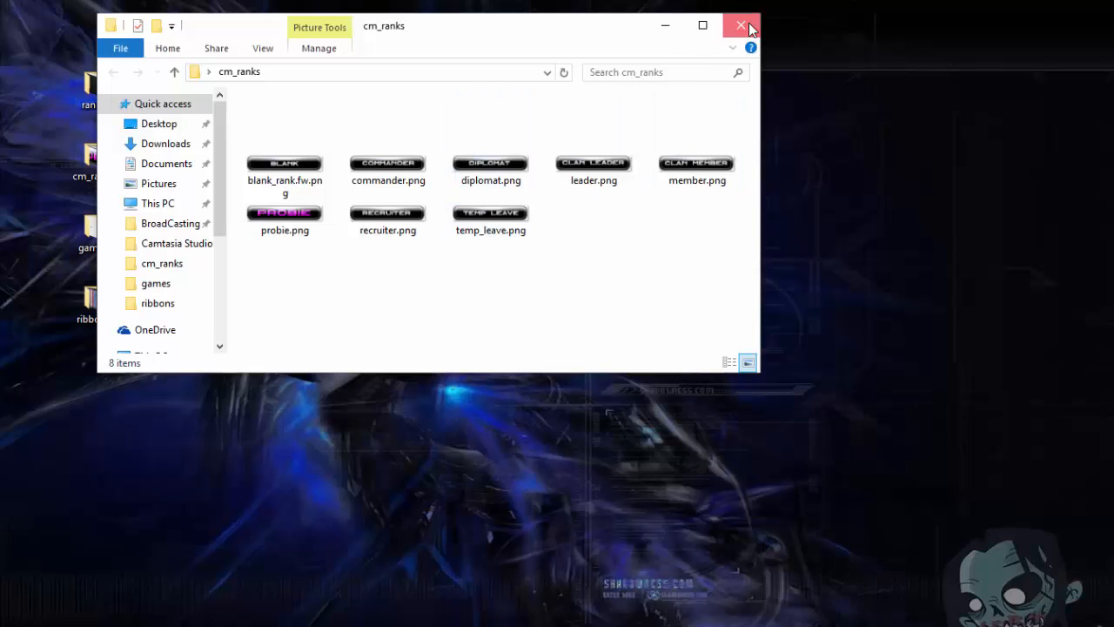
Close the cm_ranks folder, look through the icons in the desktop's games folder and switch back to Chrome
left_click(742, 24)
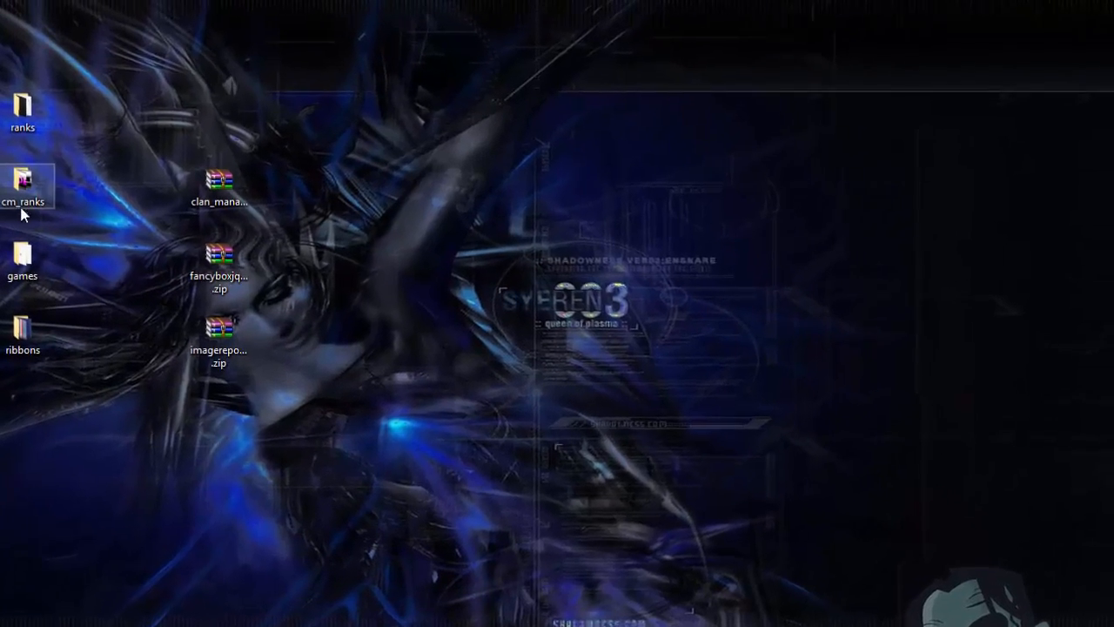
double_click(5, 271)
scroll(602, 229, "down", 5)
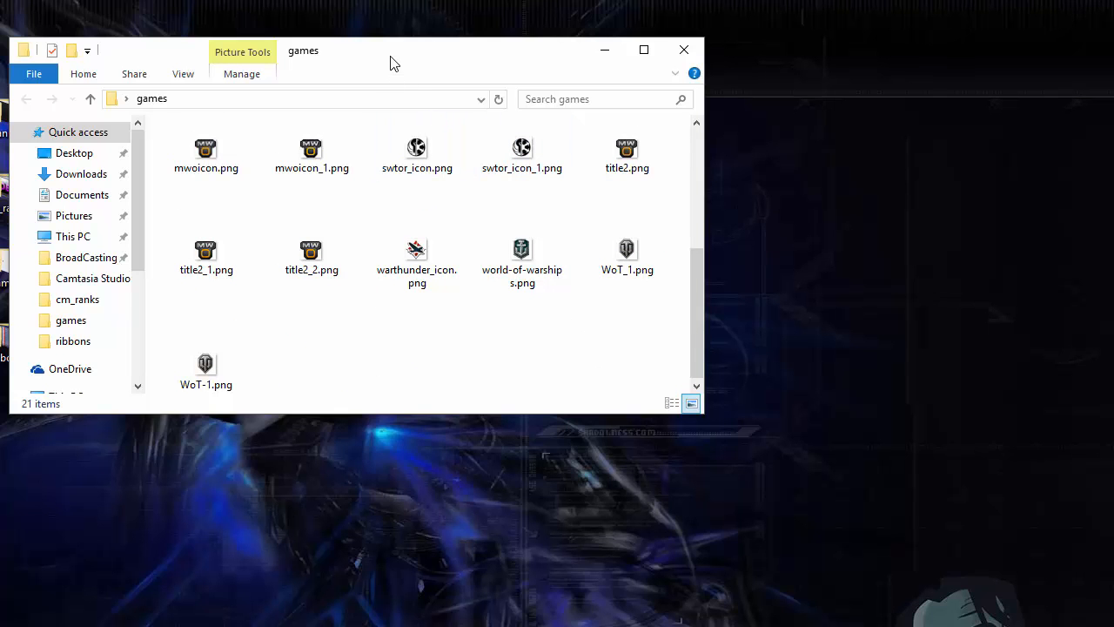
left_click_drag(398, 57, 1113, 84)
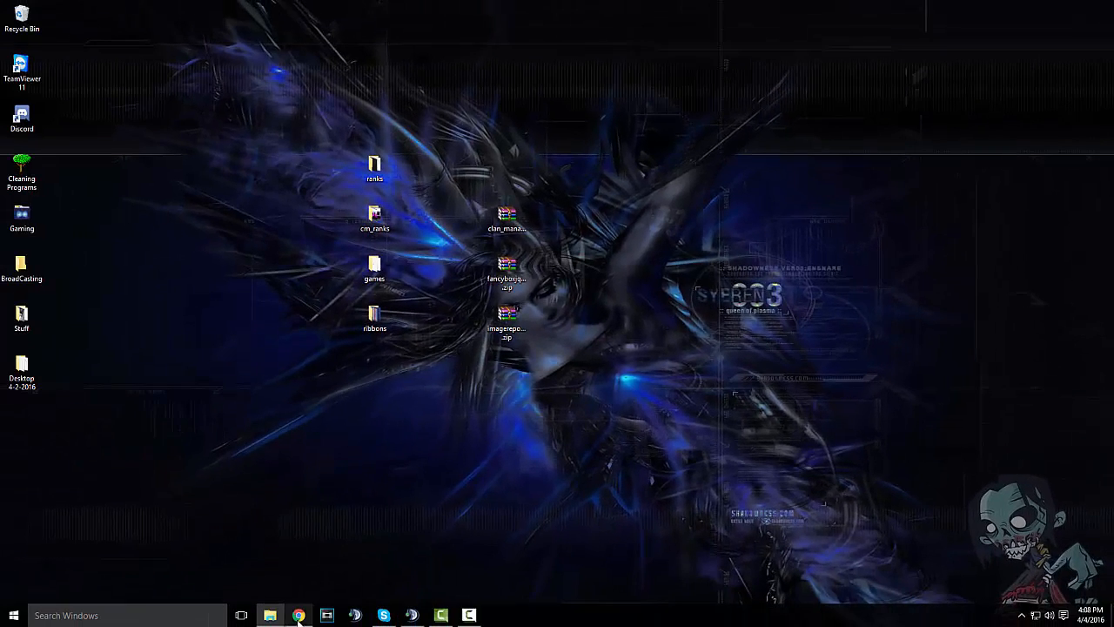
left_click(299, 616)
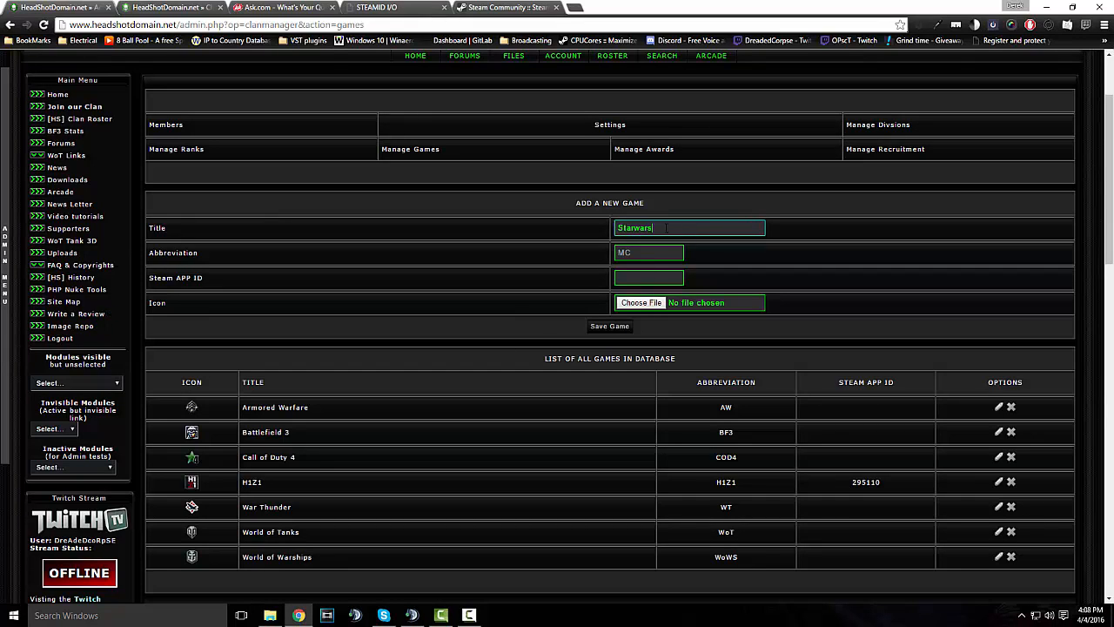
Complete the new game's title as Star Wars The old republic and set its abbreviation to swtor
type("The old republic")
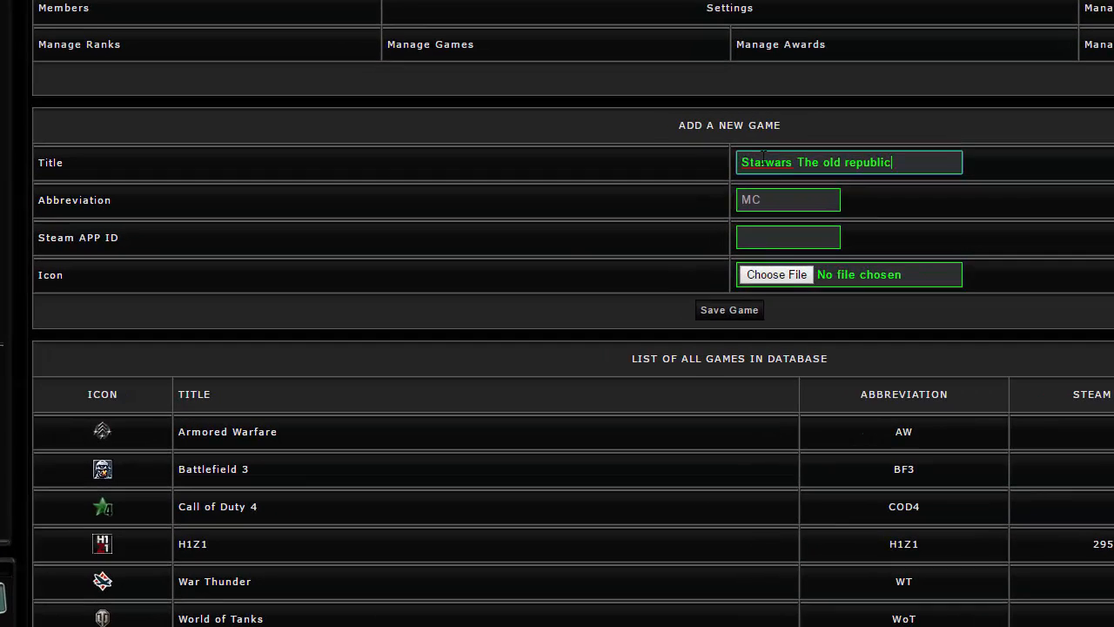
right_click(763, 157)
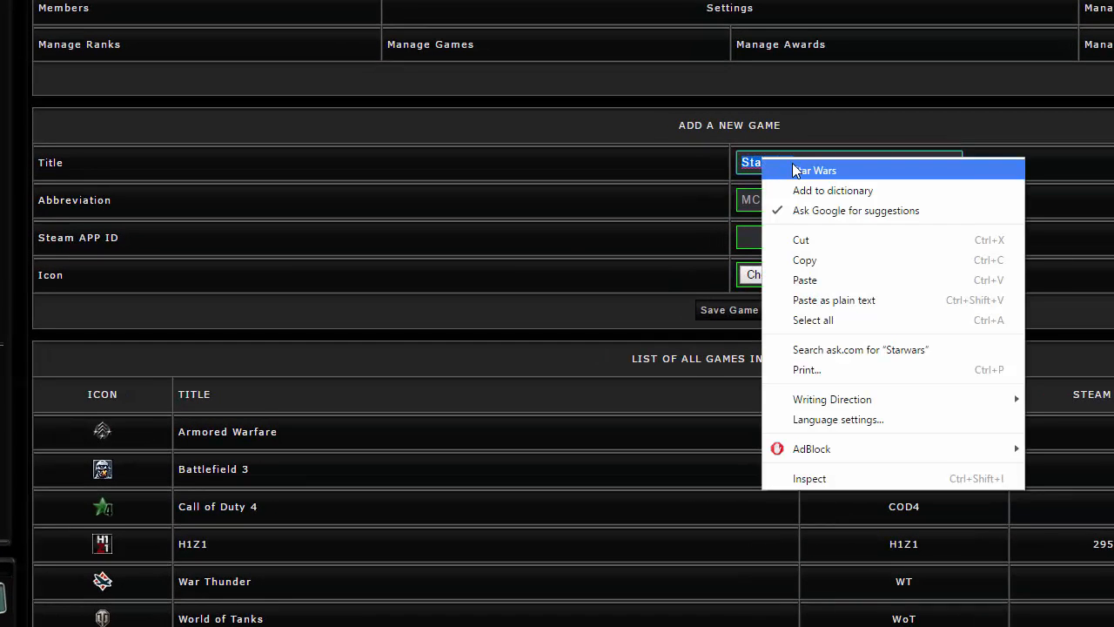
left_click(795, 171)
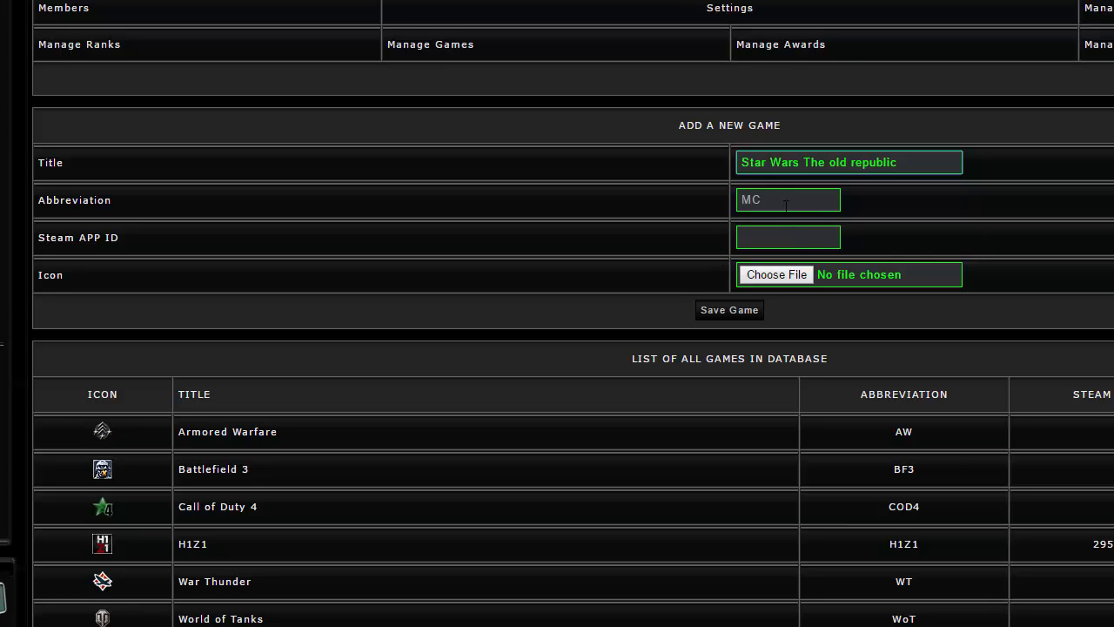
left_click(782, 197)
type("swor")
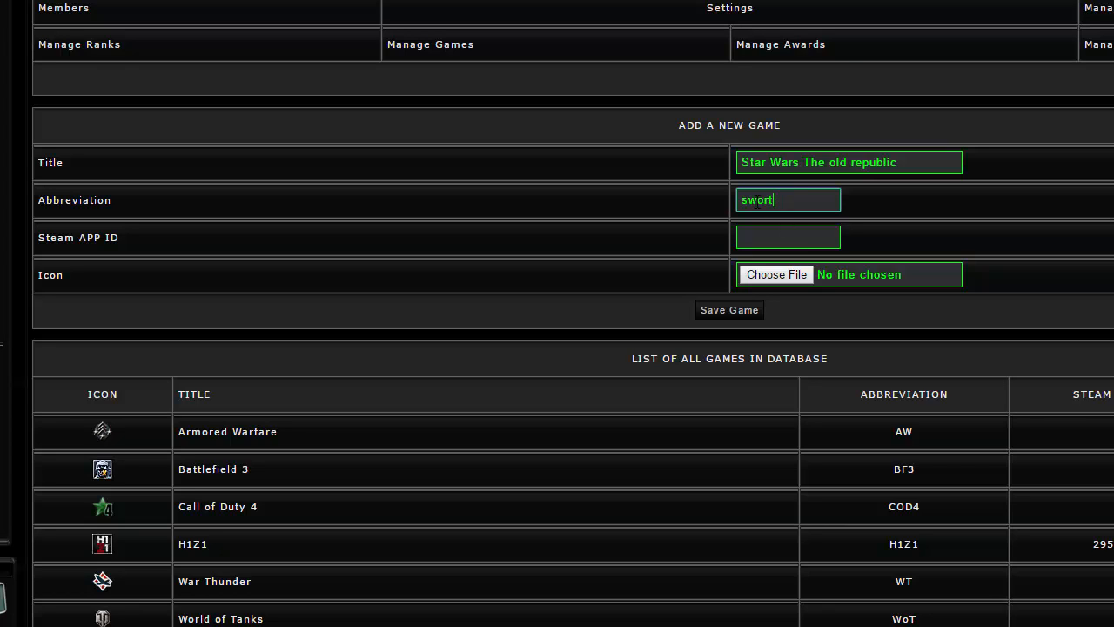
left_click(757, 200)
type("t")
Choose swtor_icon_1.png from the desktop's games folder as the new game's icon and save the game
left_click(804, 276)
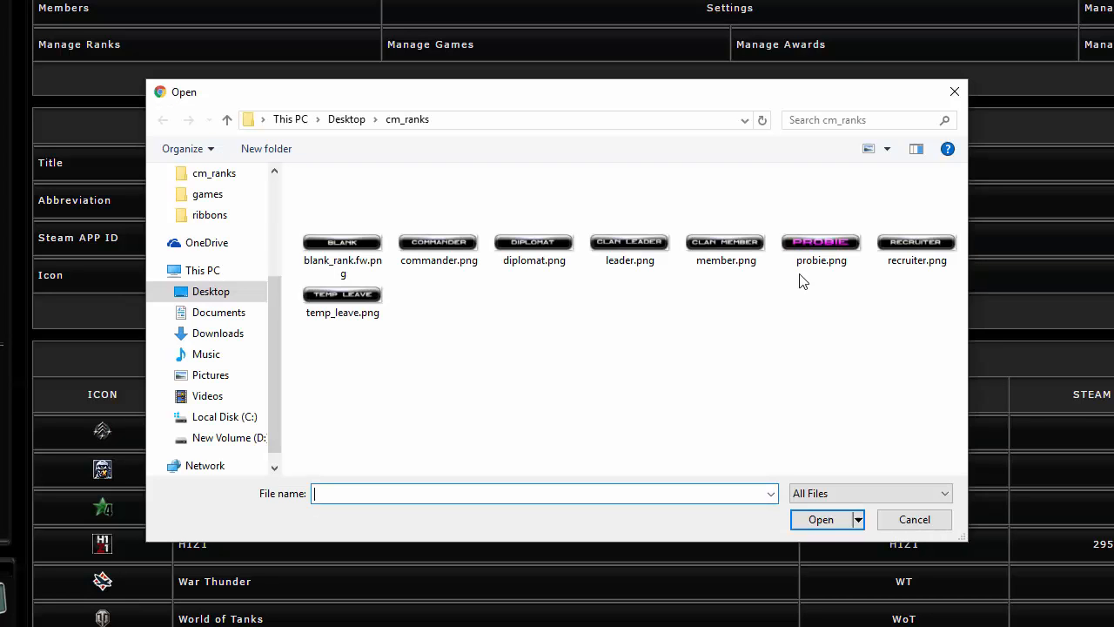
left_click(345, 120)
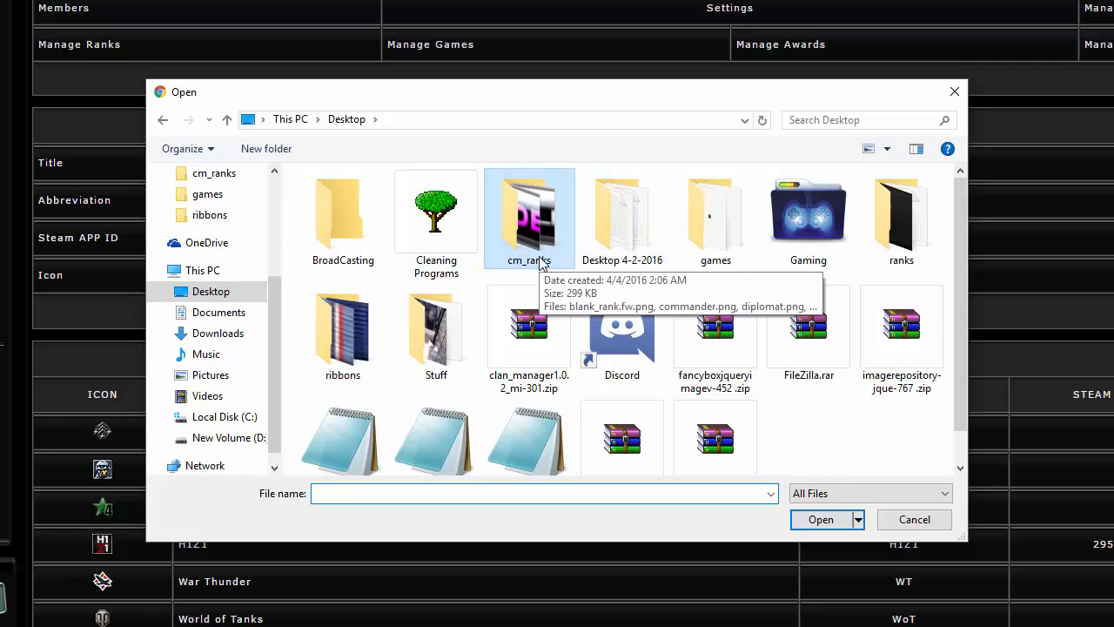
double_click(699, 238)
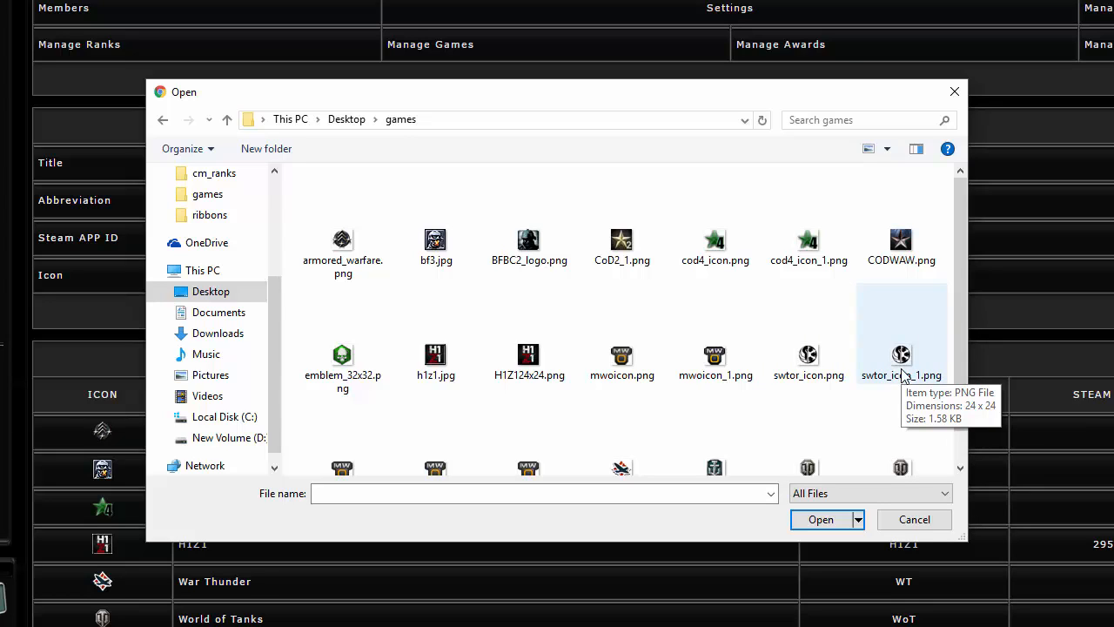
left_click(910, 357)
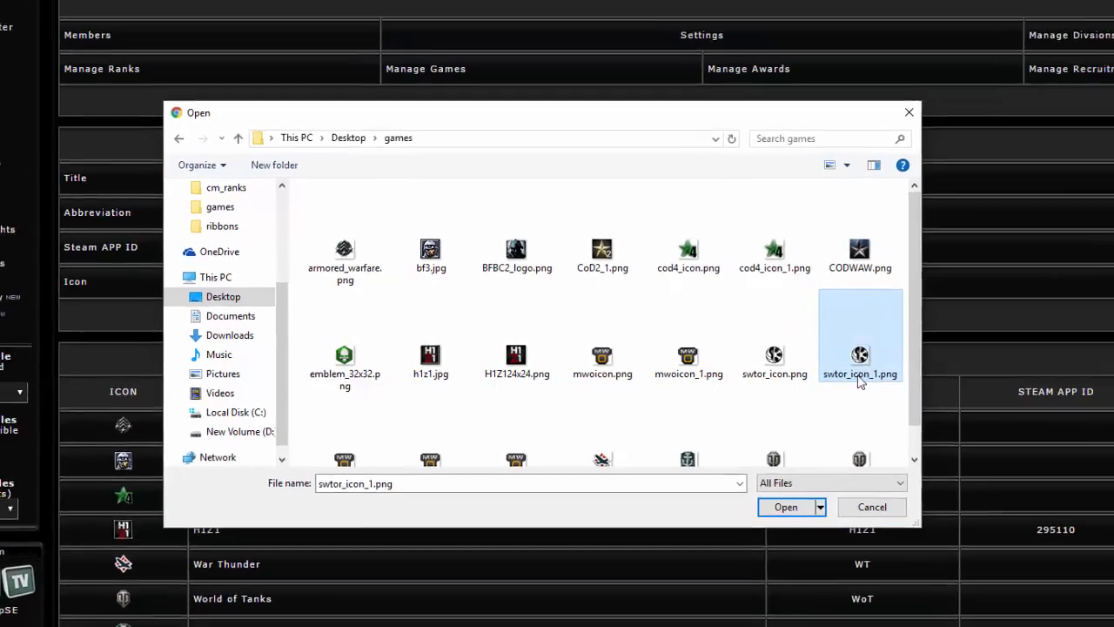
left_click(786, 506)
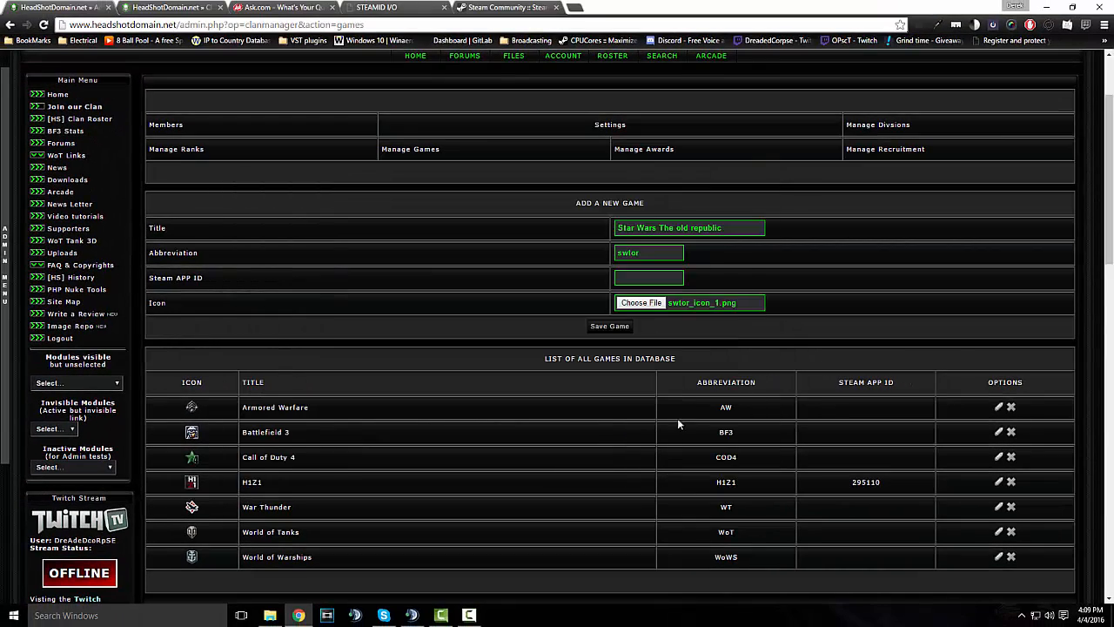
left_click(610, 328)
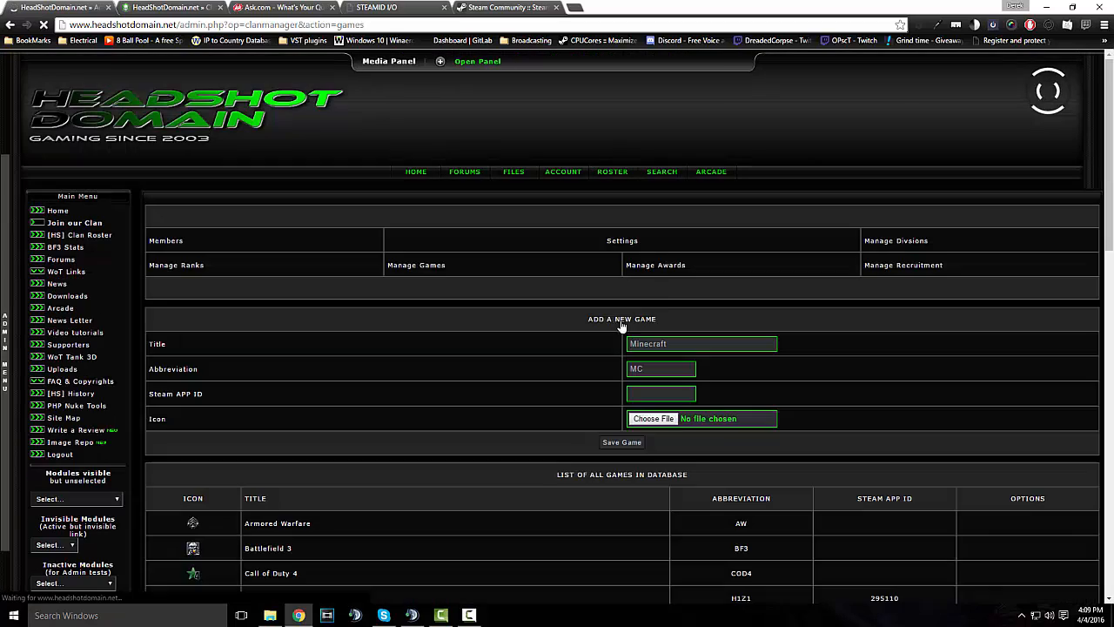
Highlight H1Z1's Steam APP ID in the list of games and open the Steam store in a new browser tab
scroll(700, 291, "down", 3)
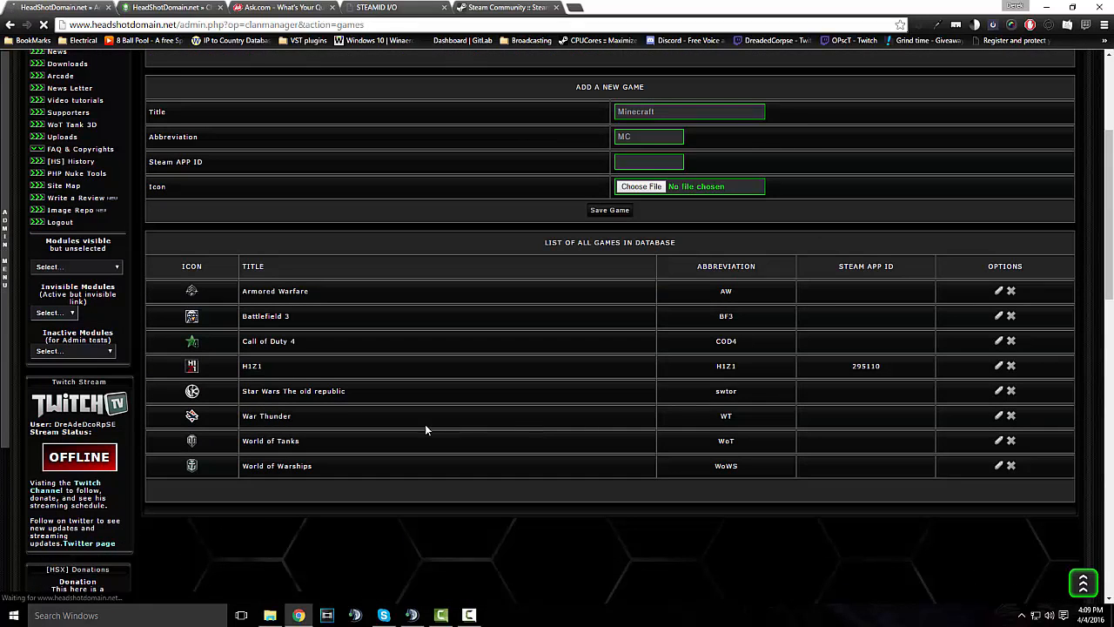
left_click_drag(902, 370, 849, 370)
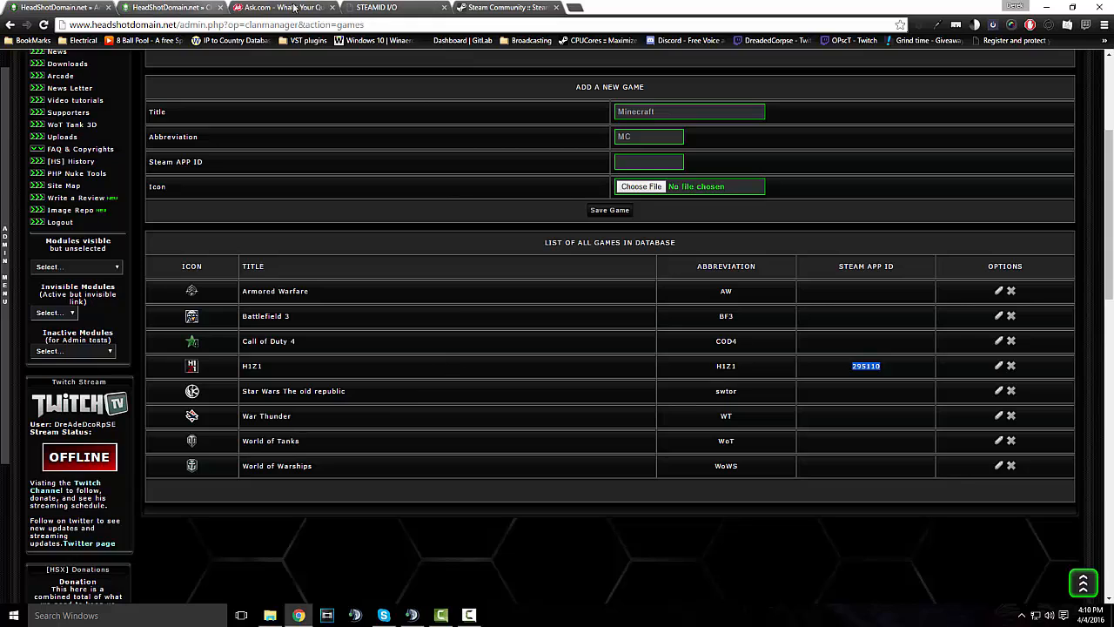
left_click(505, 7)
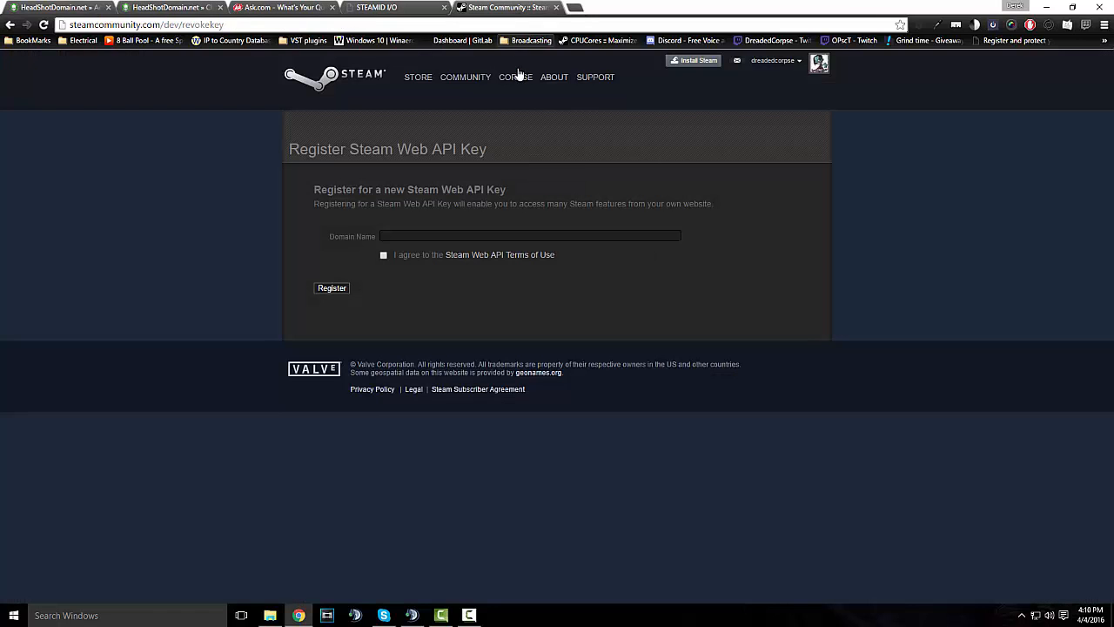
right_click(423, 77)
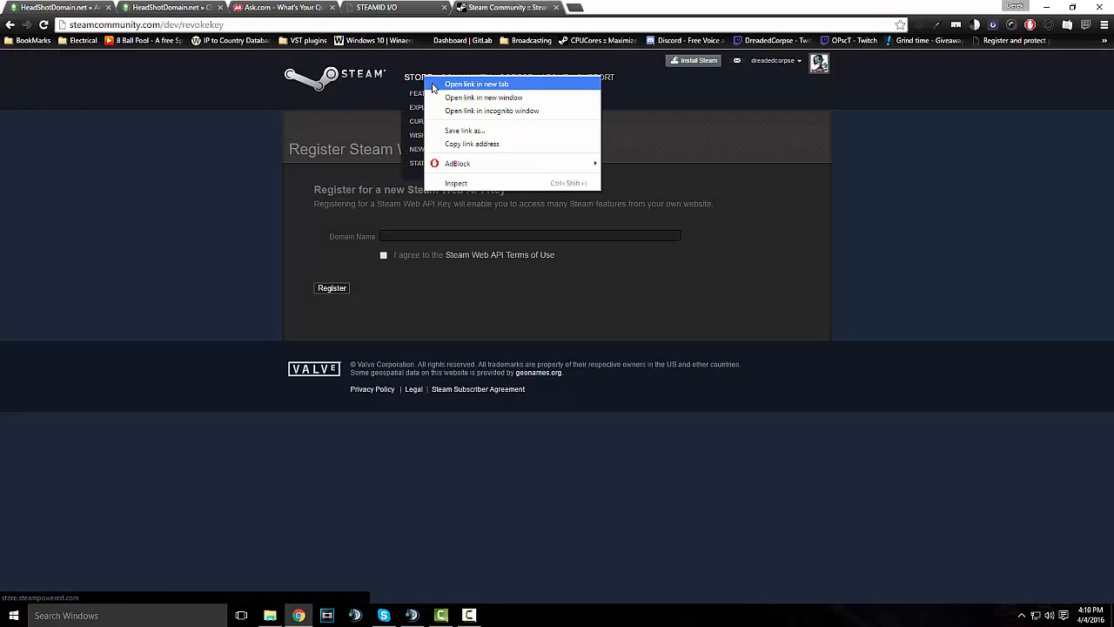
left_click(434, 85)
left_click(615, 7)
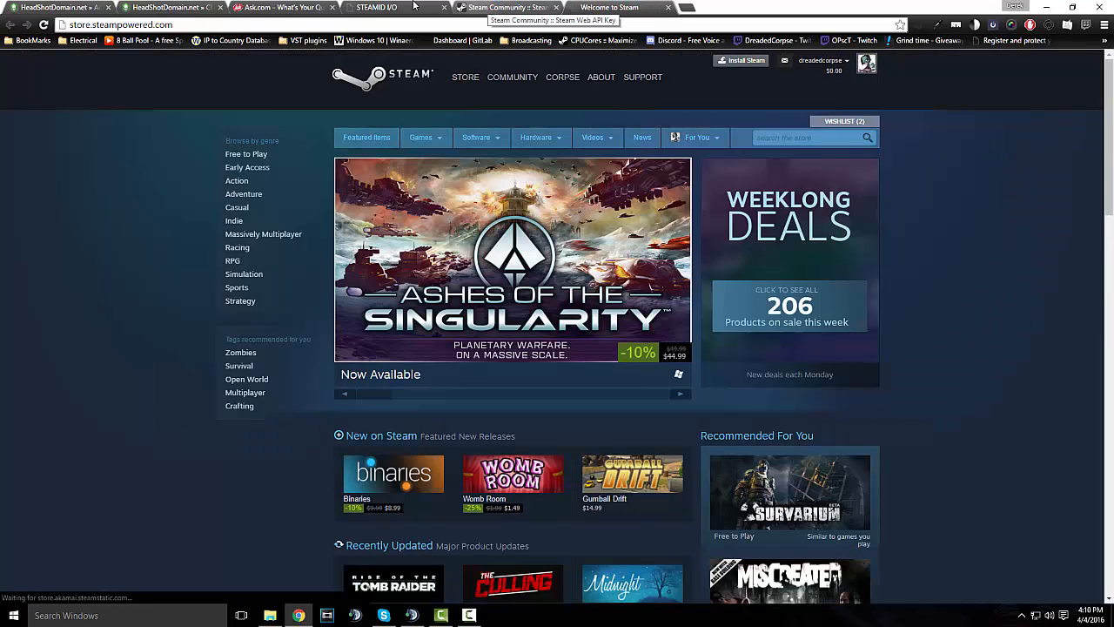
Return to the clan admin page and open the Clan Manager module settings at the Steam API Key field
left_click(158, 7)
left_click(69, 7)
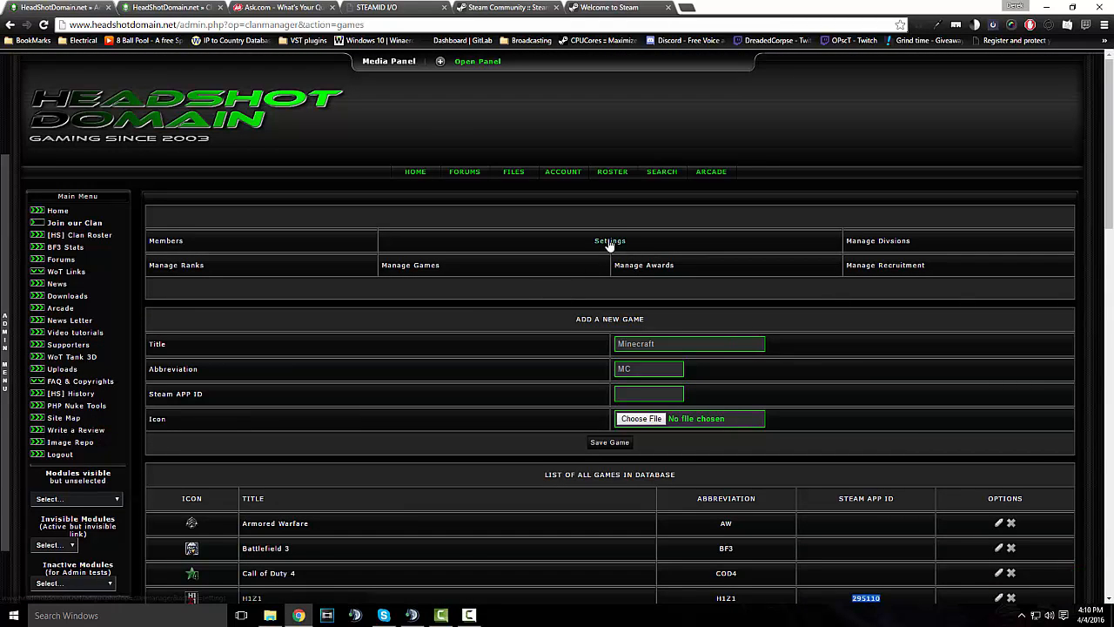
left_click(609, 243)
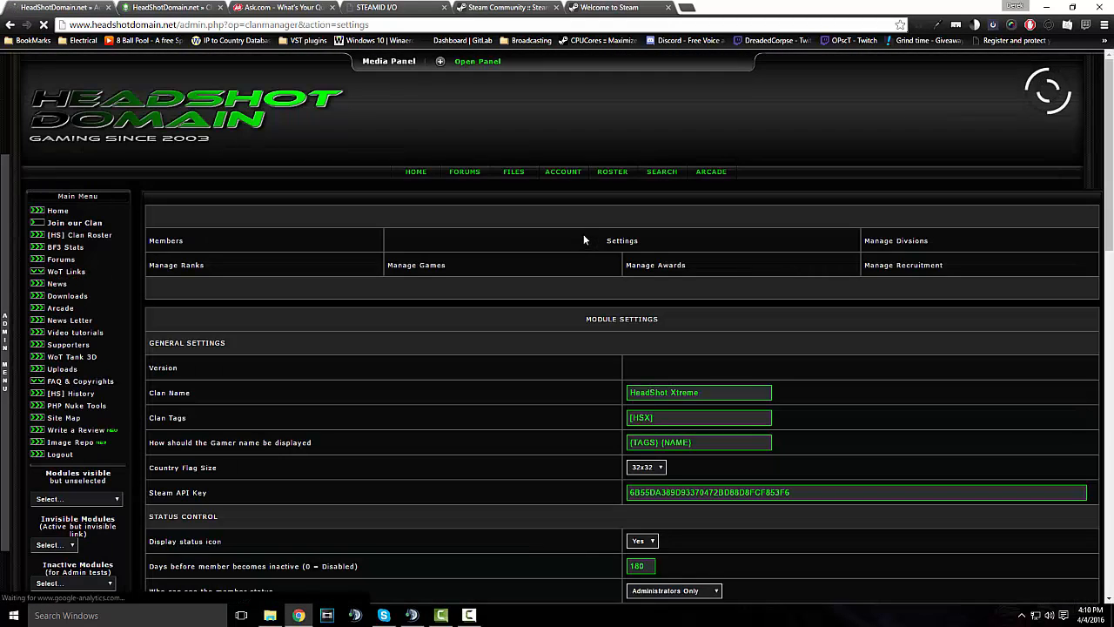
scroll(583, 234, "down", 2)
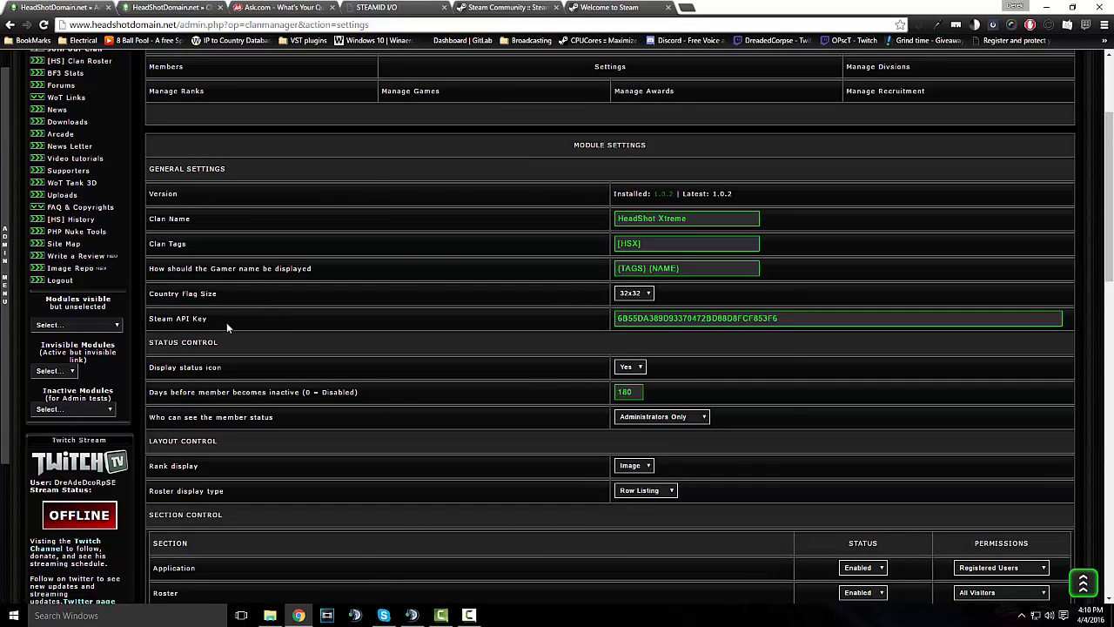
Switch to the Steam Community page and change its address from the revokekey page to steamcommunity.com/dev/apikey
left_click(492, 6)
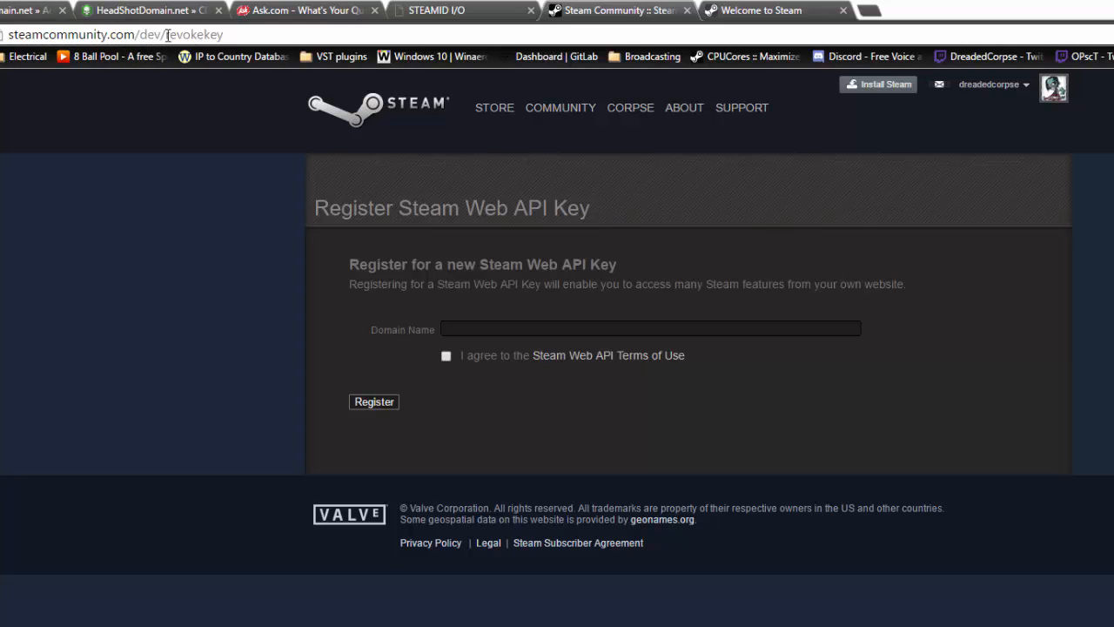
left_click_drag(171, 33, 203, 28)
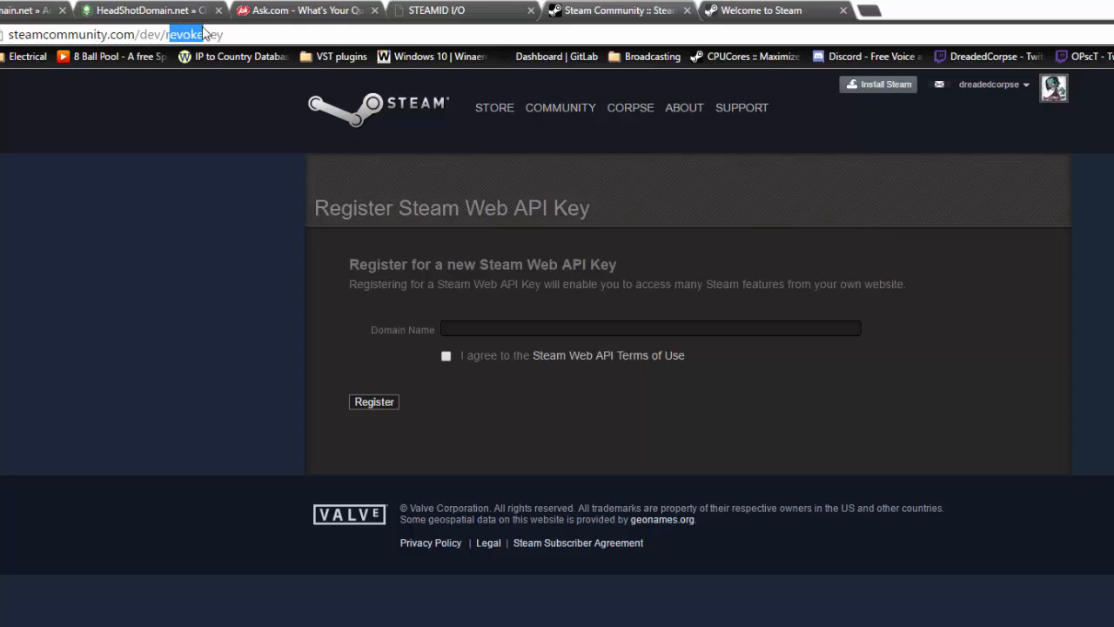
type("r")
key("Delete")
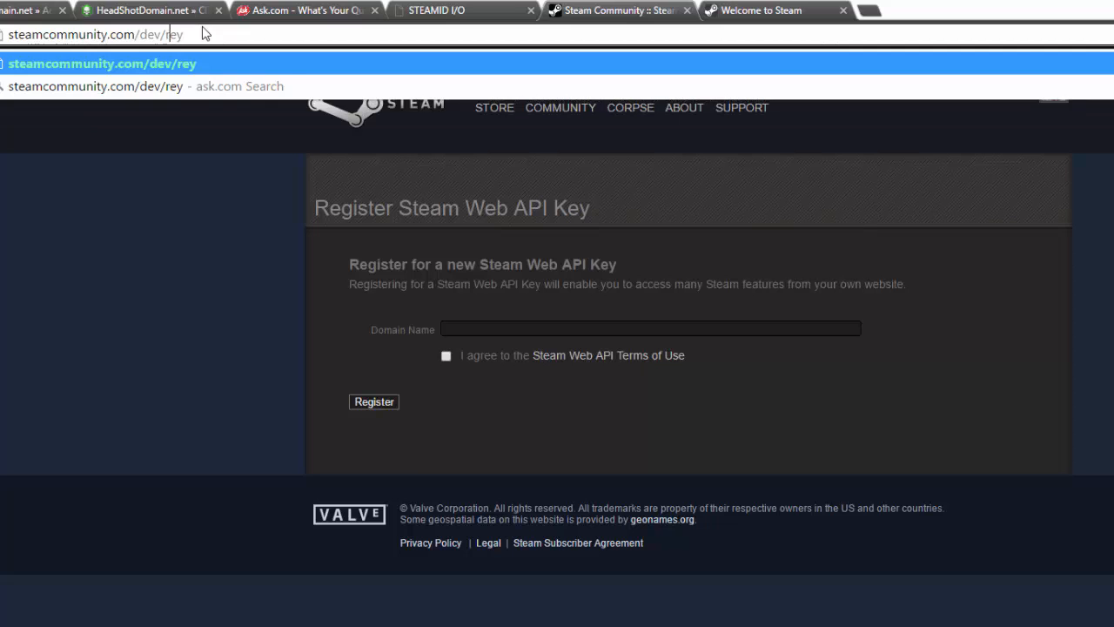
key("Delete")
key("Delete")
key("BackSpace")
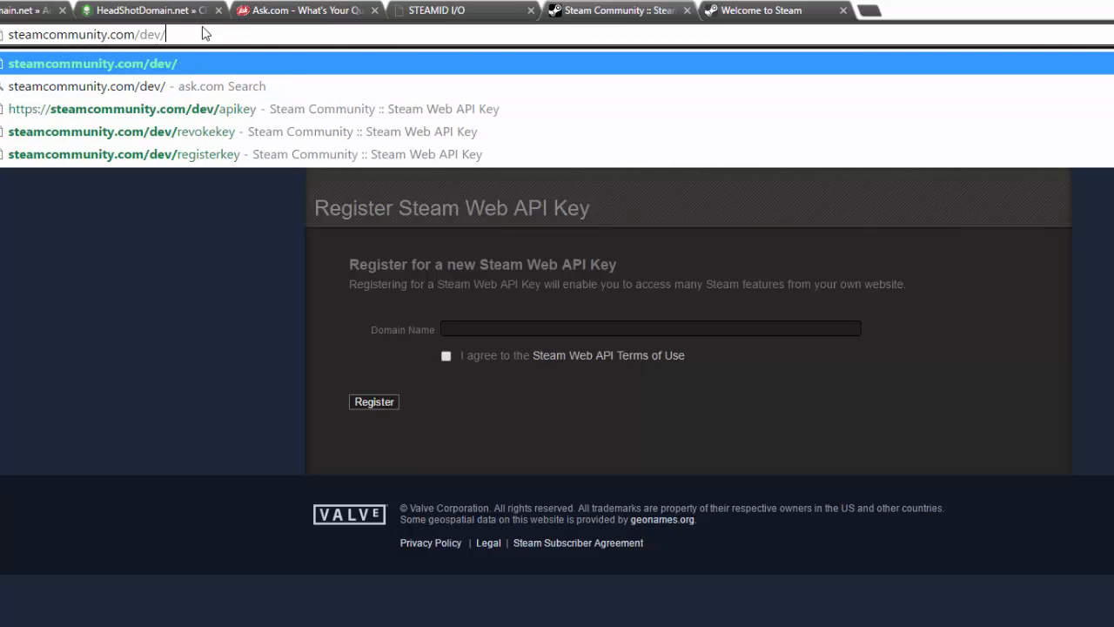
key("Down")
key("Down")
key("Return")
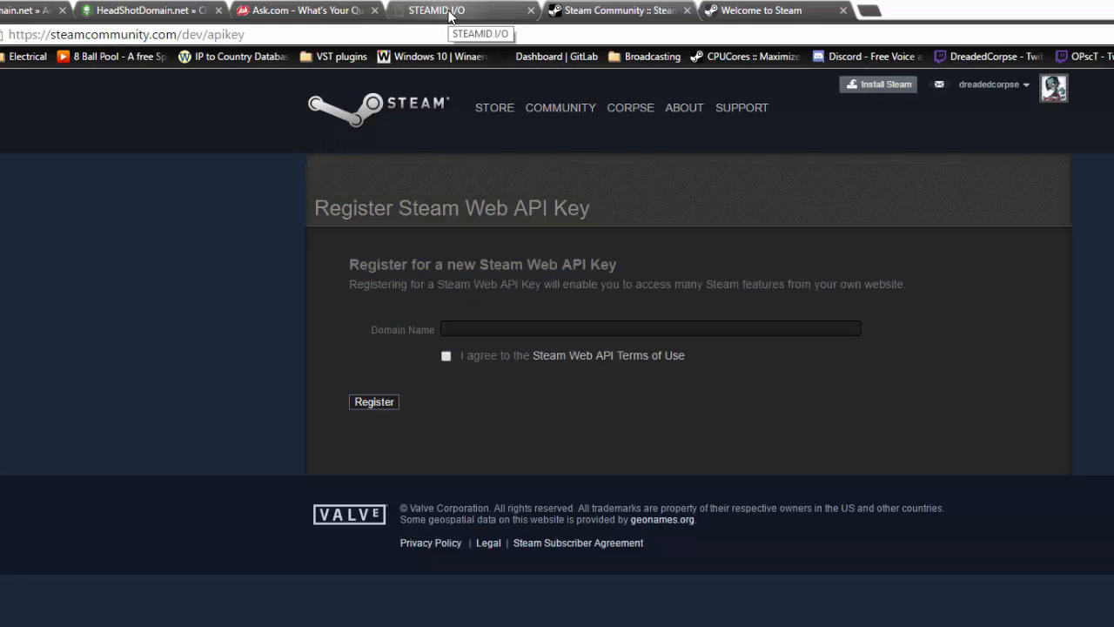
Search Ask.com for "Steam web api" and open the API Key - Steam Community result
left_click(321, 7)
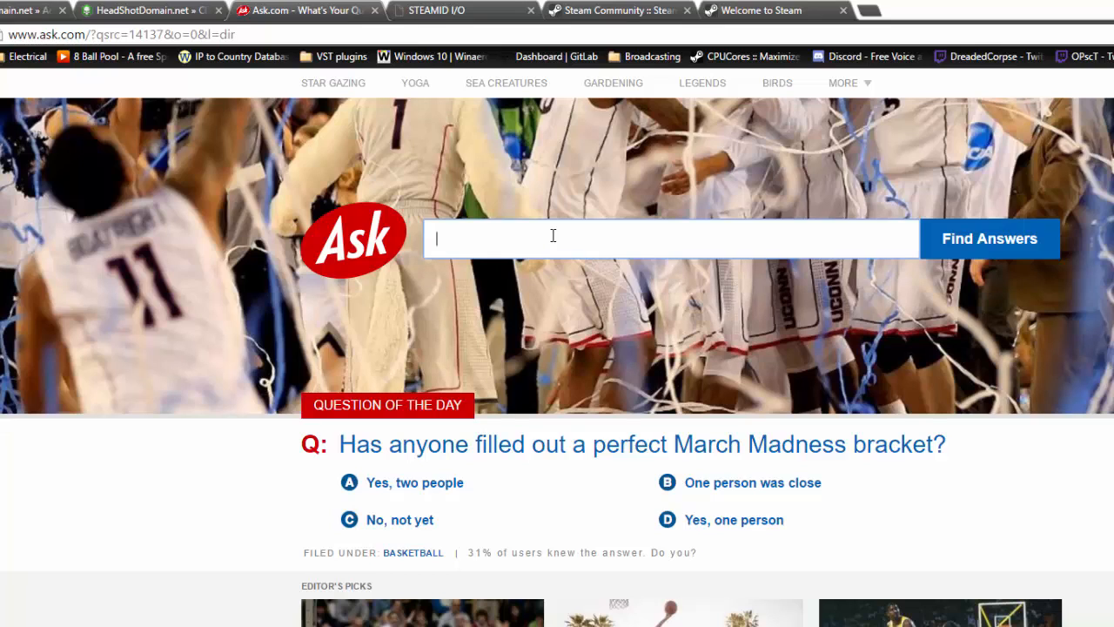
type("S")
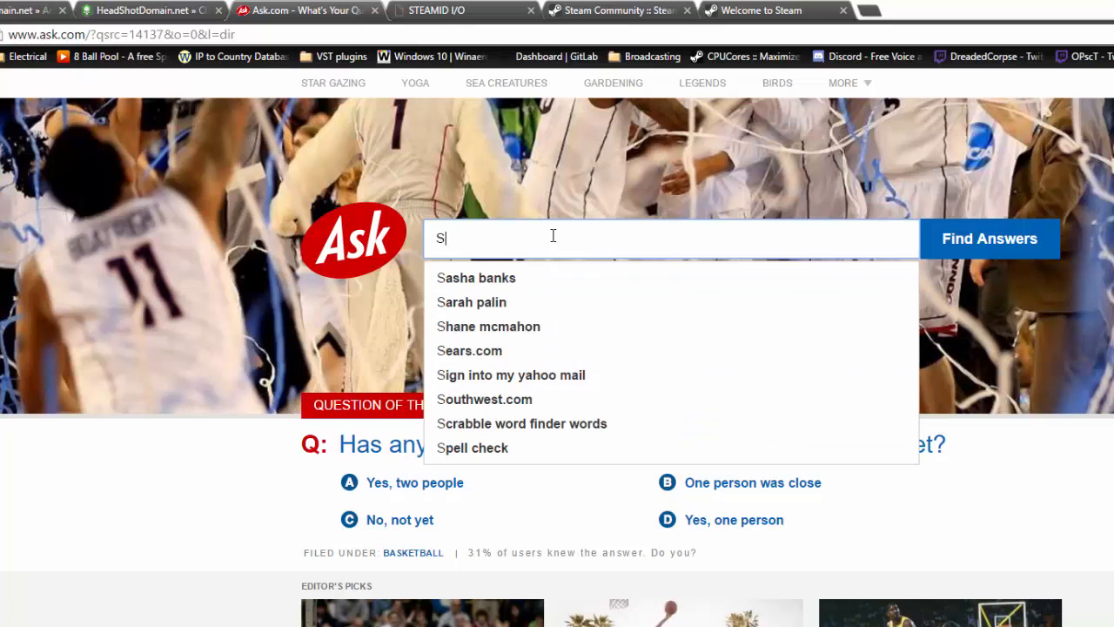
type("team web api")
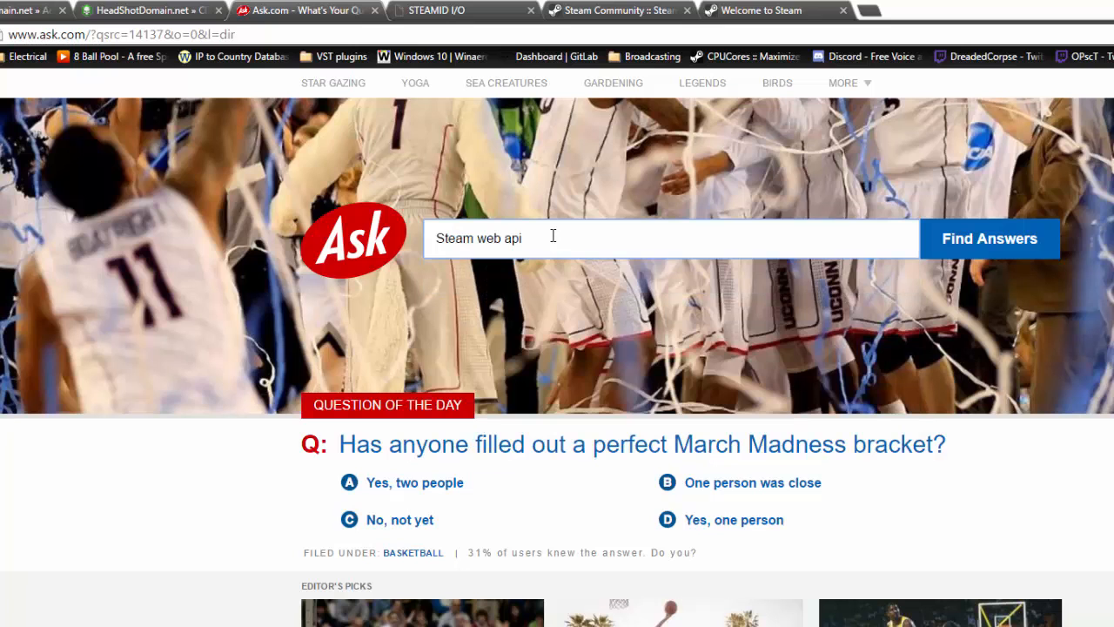
key("Return")
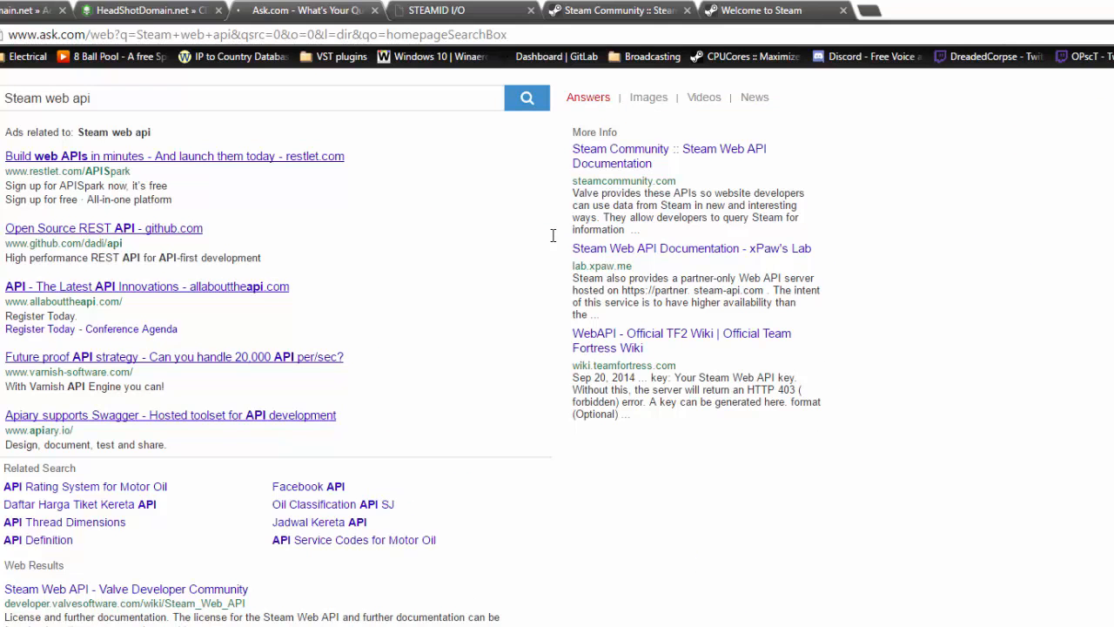
scroll(269, 286, "down", 2)
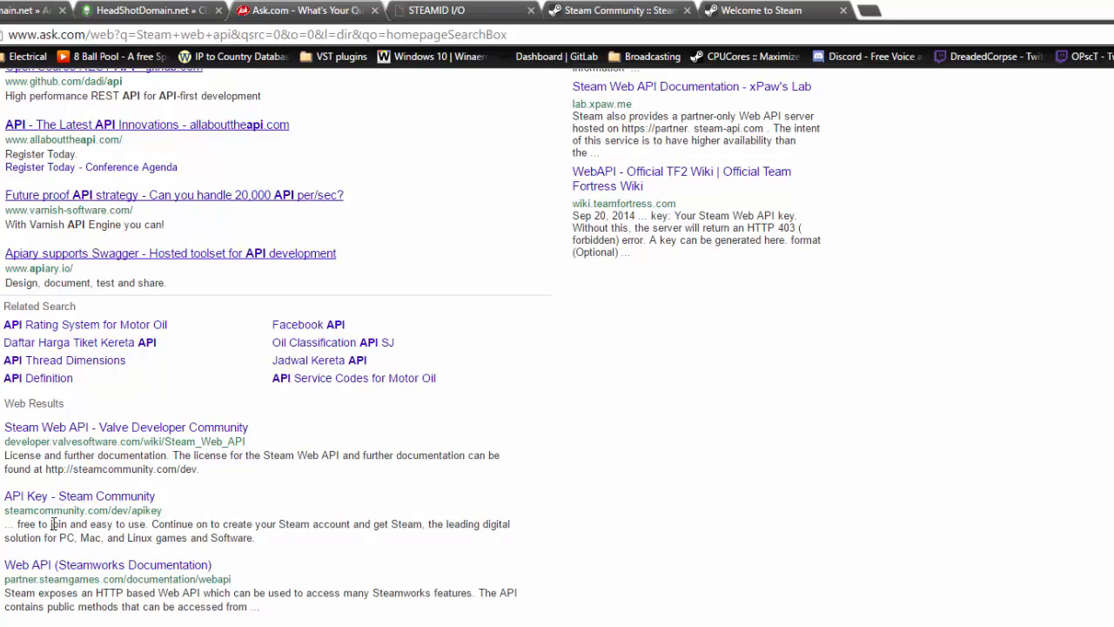
left_click(108, 502)
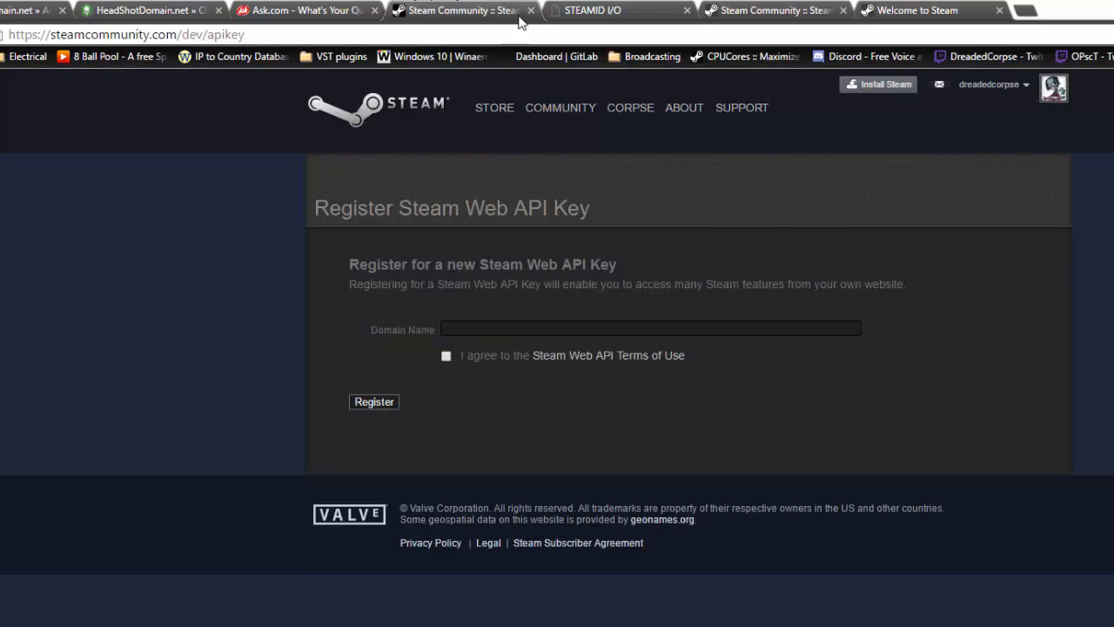
left_click(502, 332)
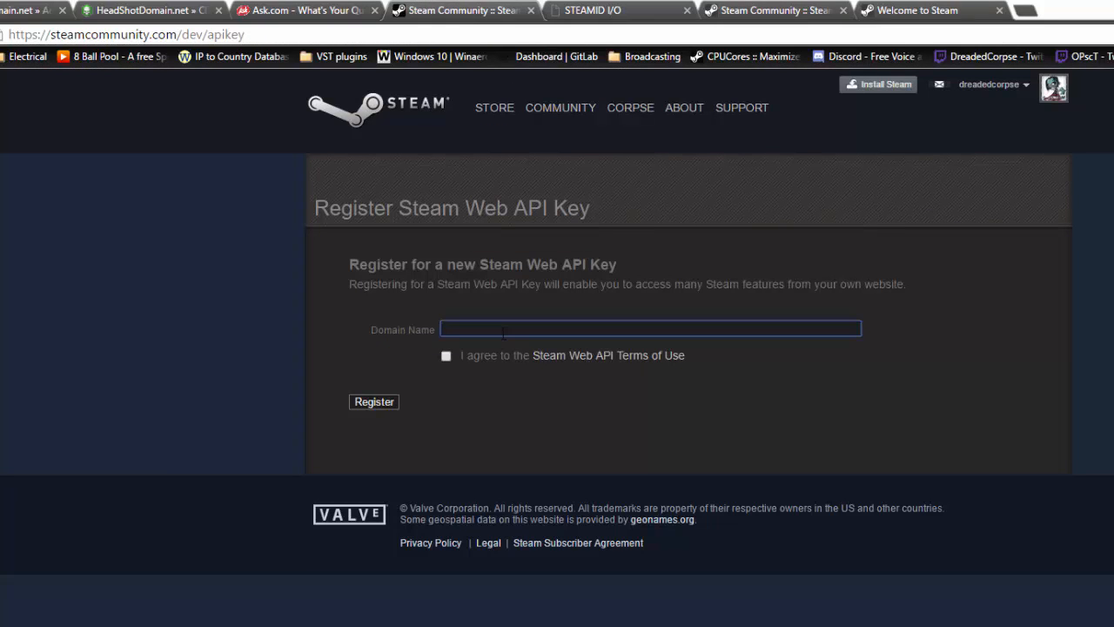
type("h")
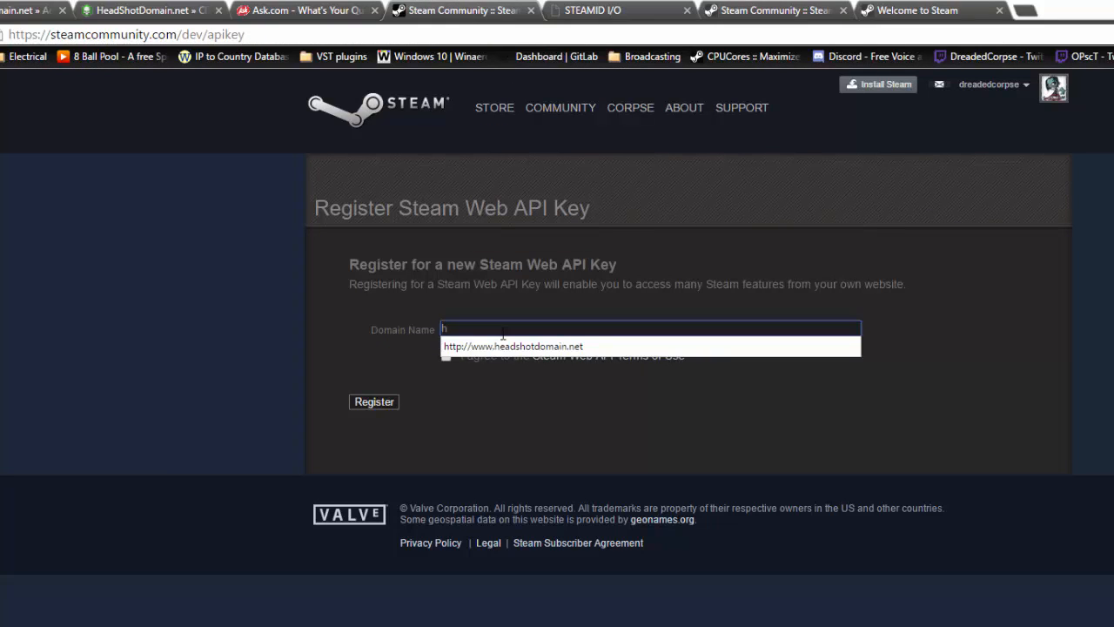
left_click(505, 346)
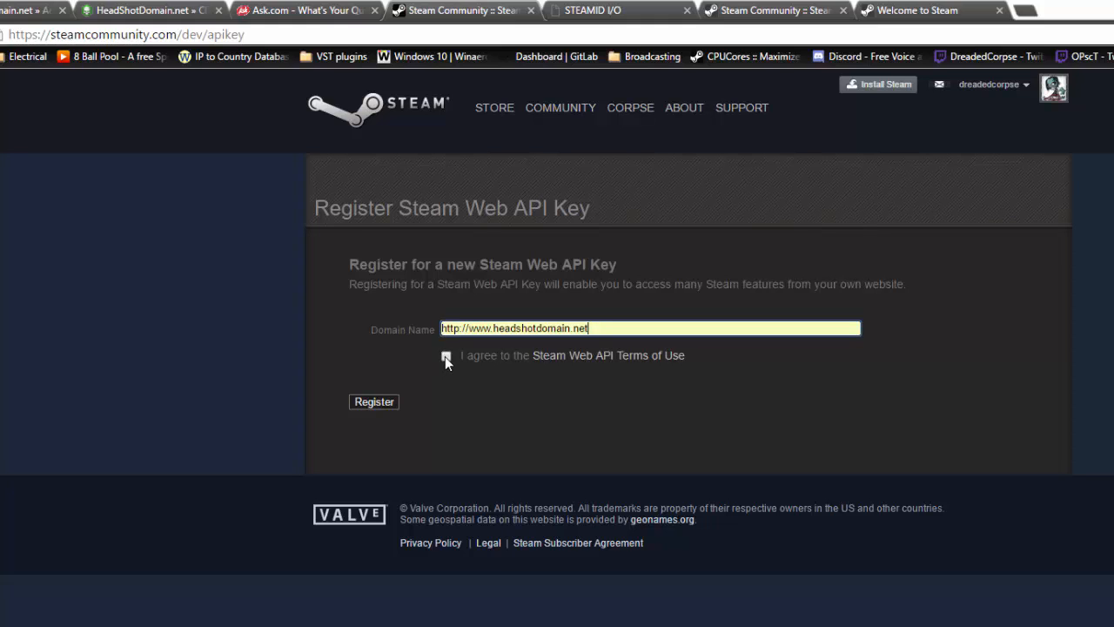
left_click(445, 356)
left_click(377, 402)
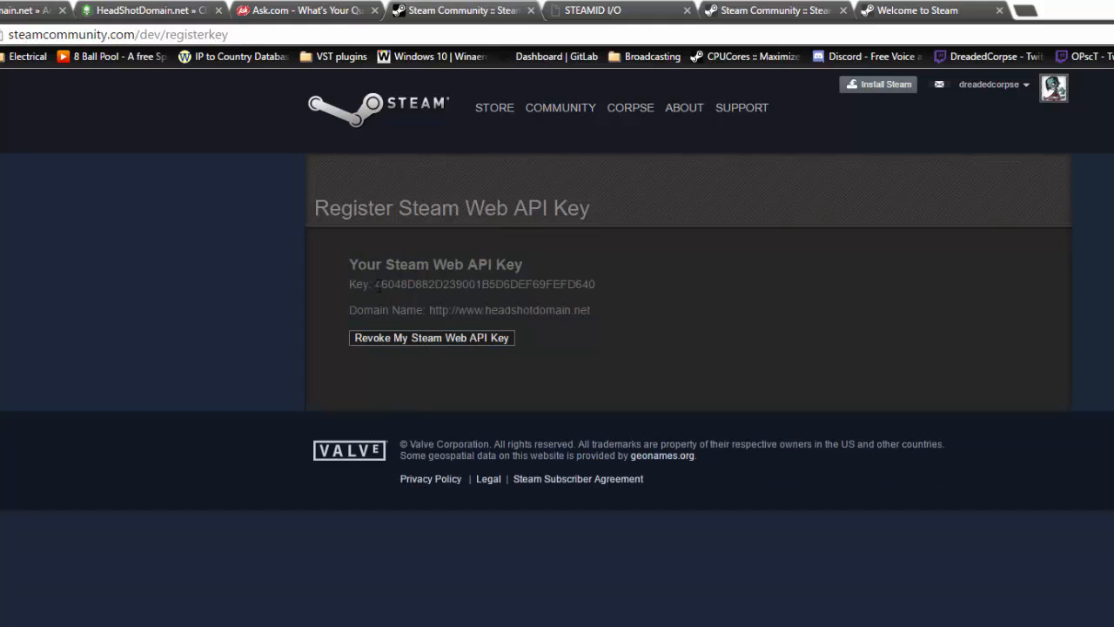
Copy the newly issued Steam Web API key and paste it over the Steam API Key in the Clan Manager settings
left_click_drag(377, 286, 600, 296)
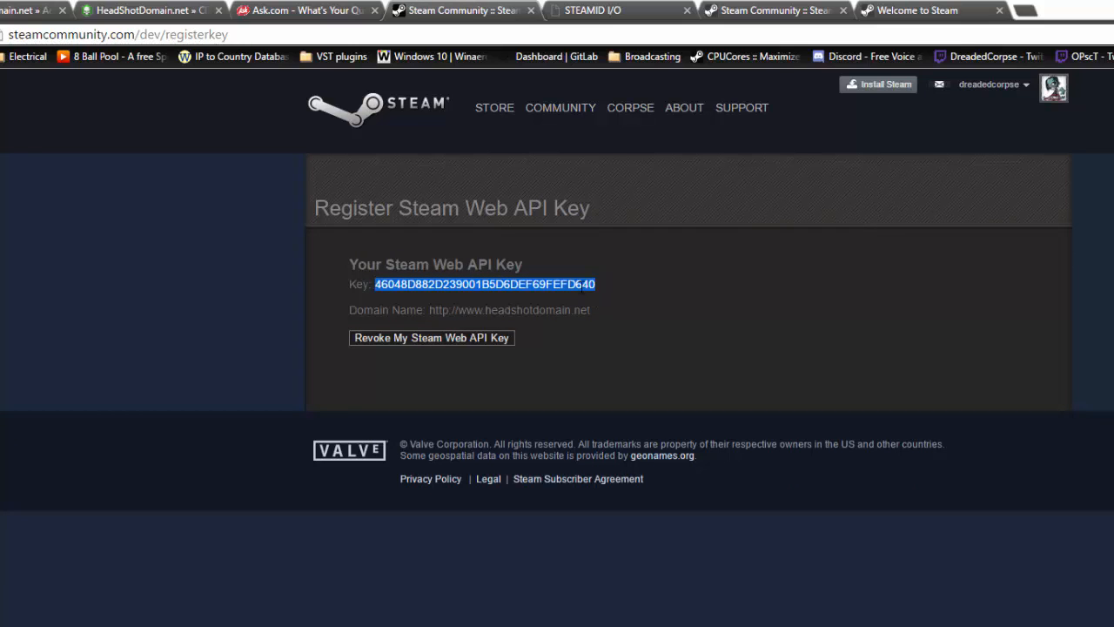
right_click(580, 285)
left_click(592, 297)
left_click(144, 10)
left_click(26, 10)
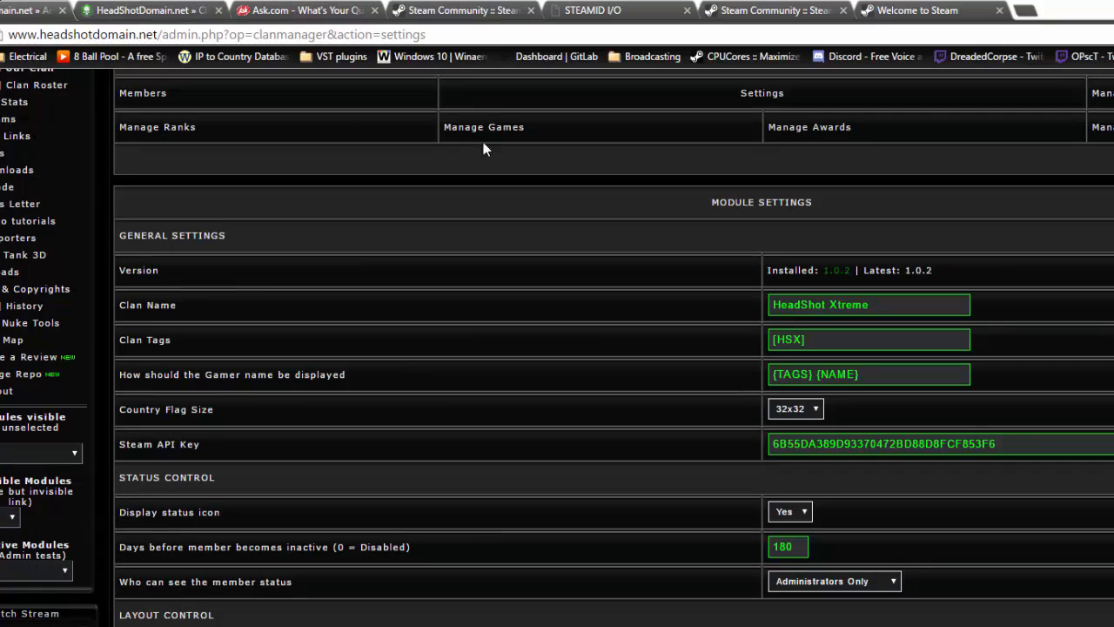
double_click(957, 443)
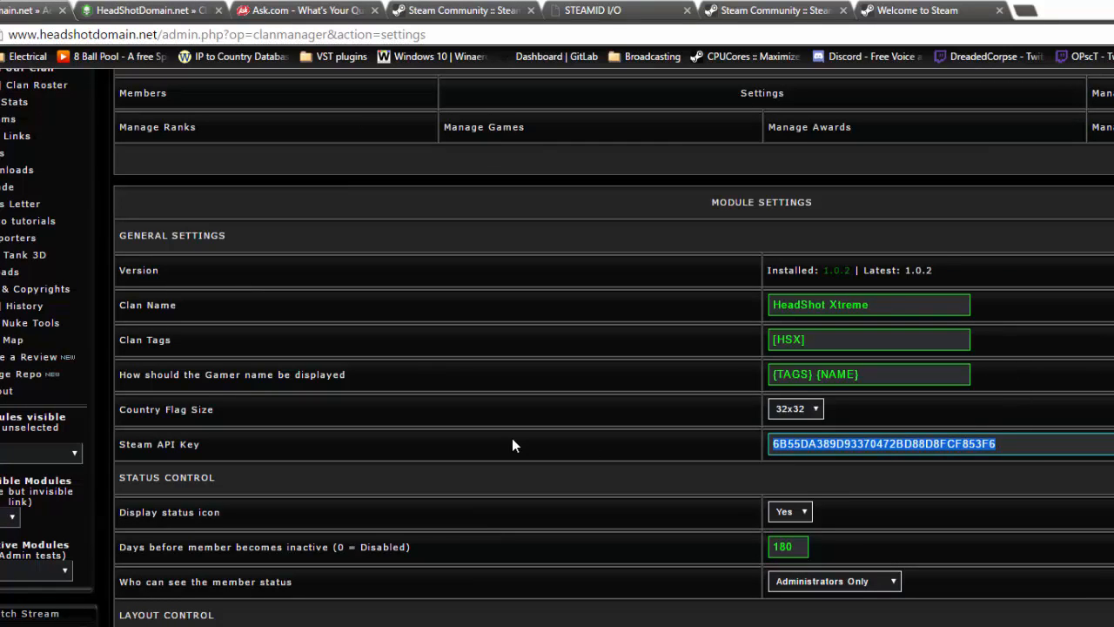
key("ctrl+v")
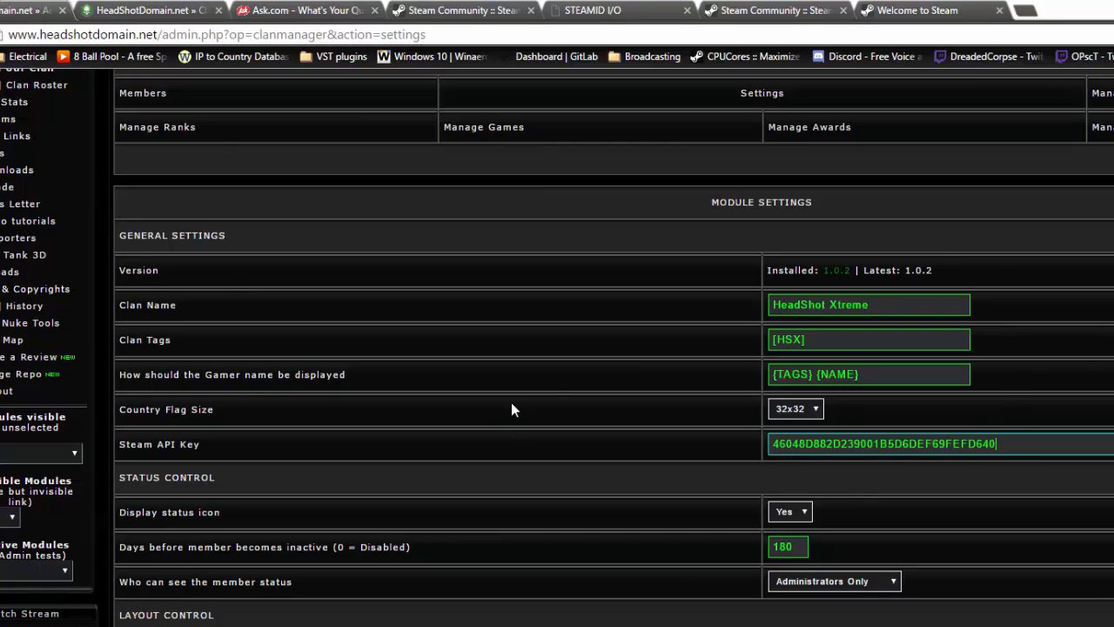
Open the game management page and bring up the list of all games in the database
scroll(522, 413, "down", 10)
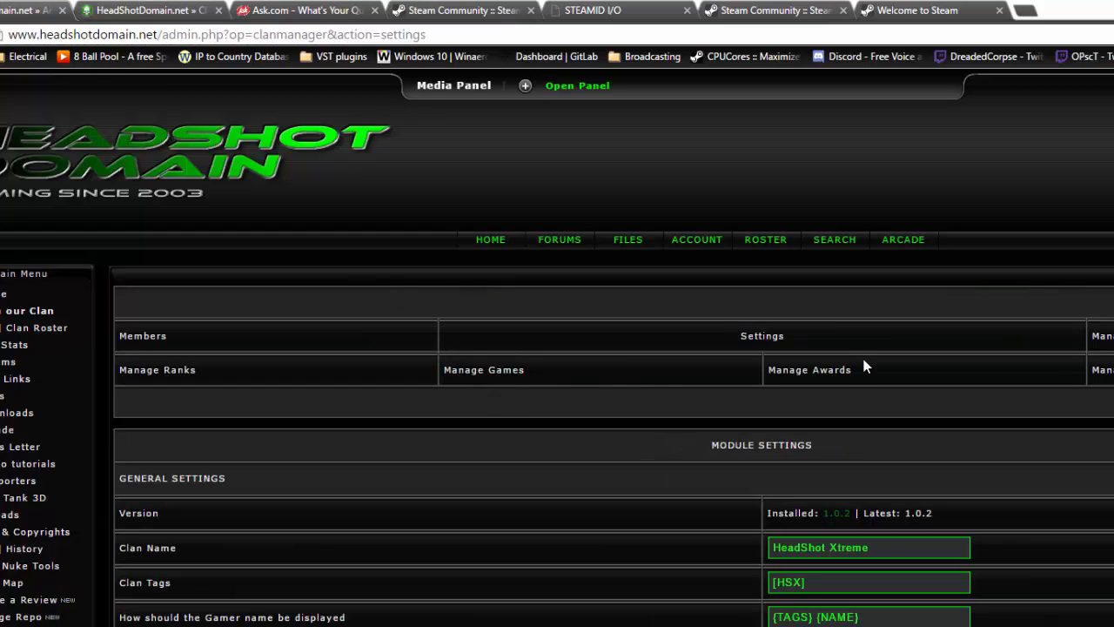
left_click(506, 374)
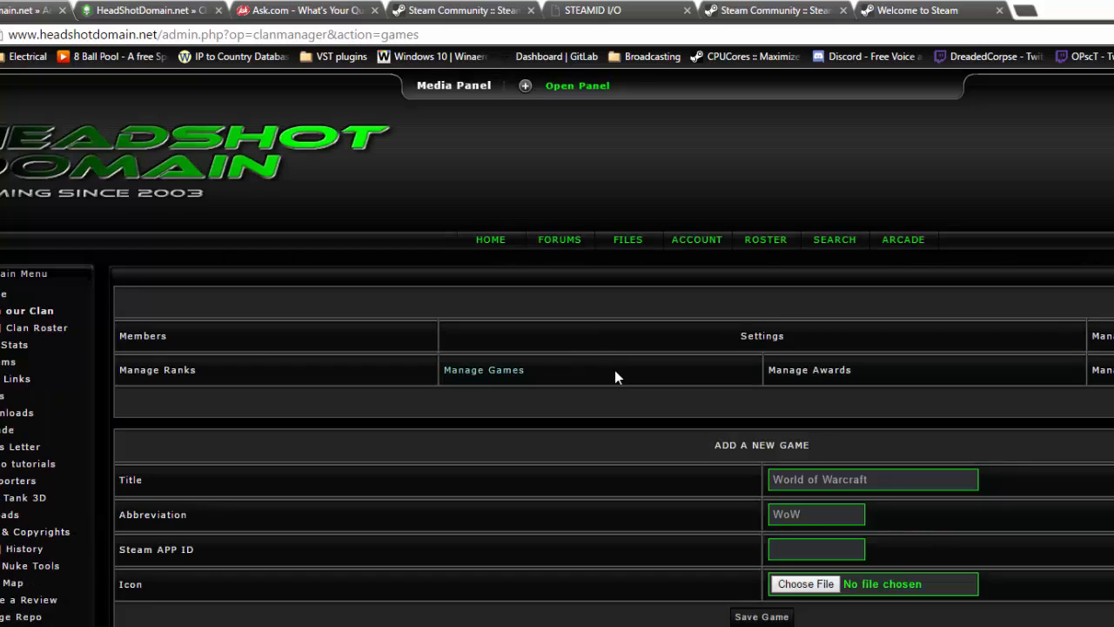
scroll(617, 372, "down", 3)
scroll(617, 380, "down", 2)
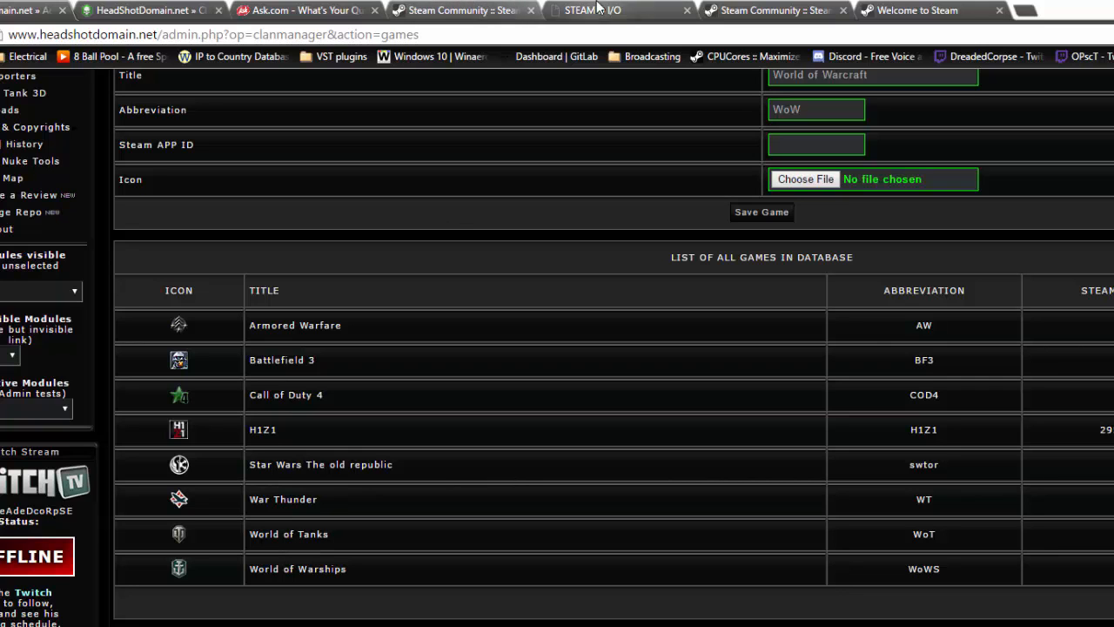
Close the spare Steam Web API key registration page and bring up the Steam store's home page
left_click(774, 10)
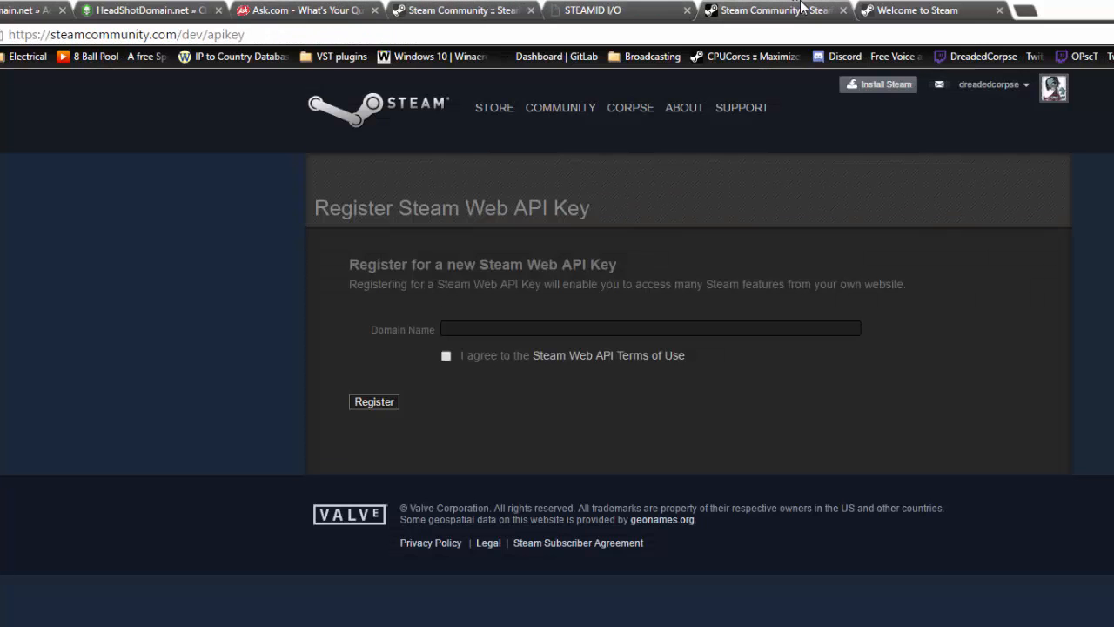
left_click(916, 8)
left_click(461, 10)
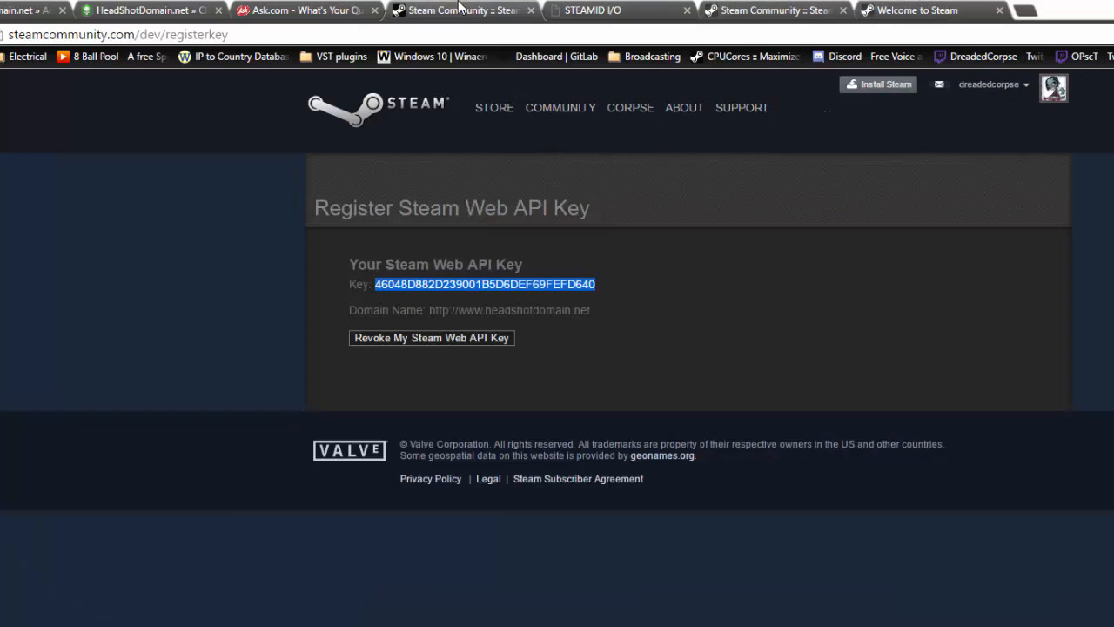
left_click(842, 10)
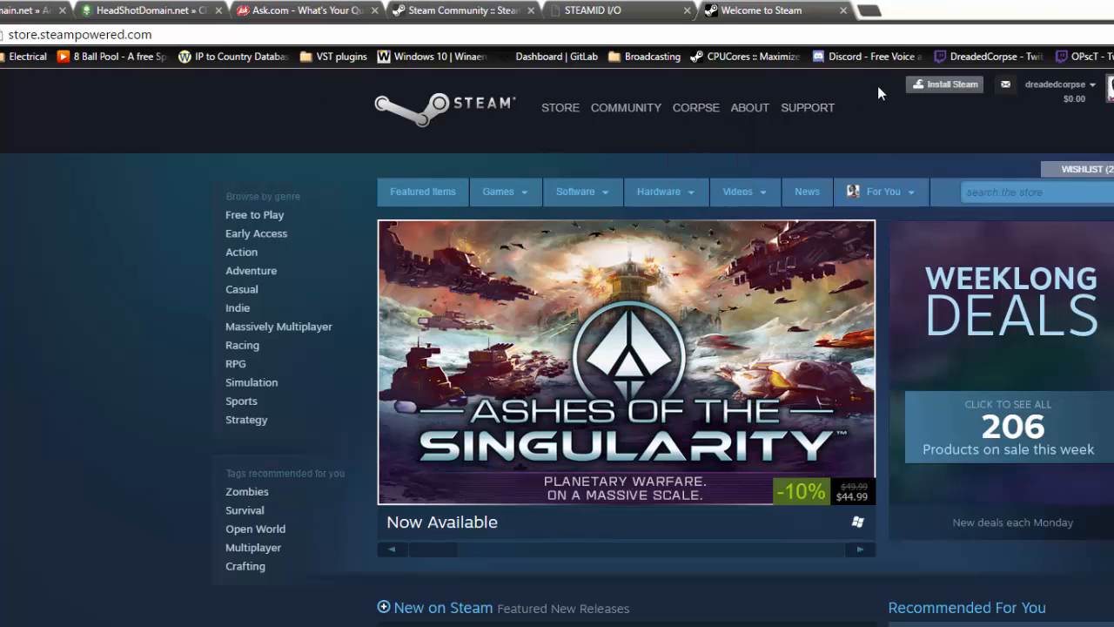
Search the Steam store for "world of tanks" and look through the results for the game
mouse_move(621, 115)
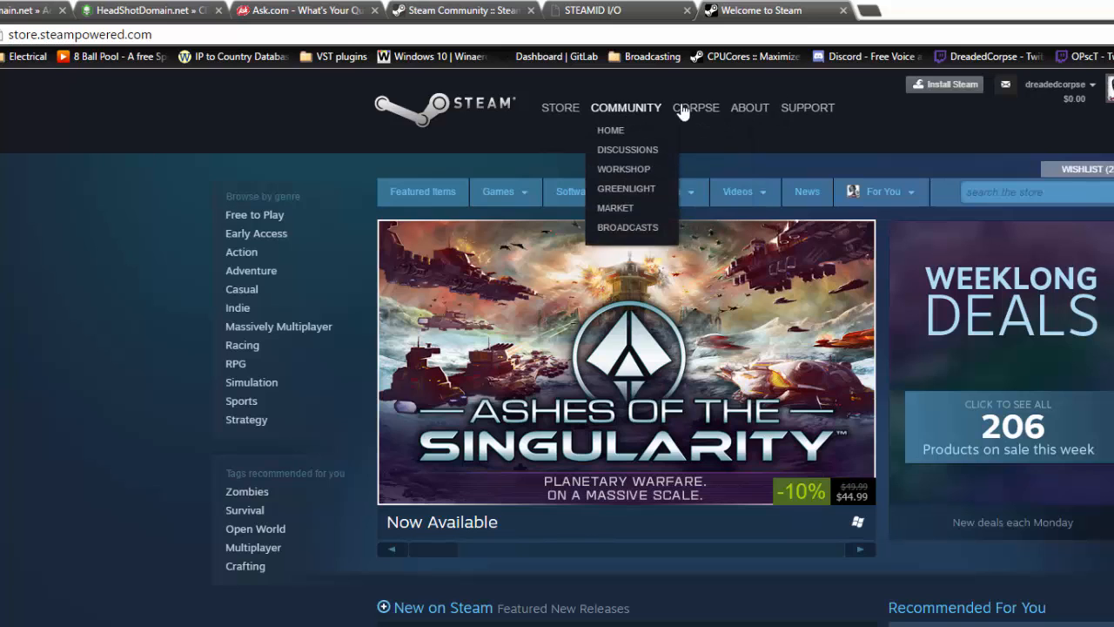
left_click(1005, 192)
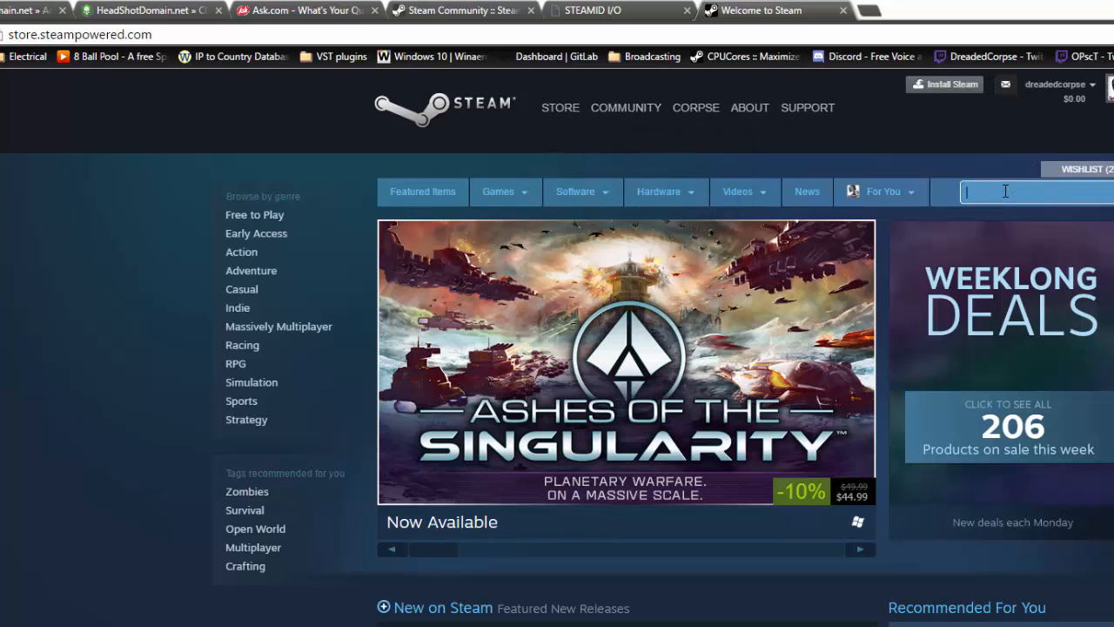
type("world of tanks")
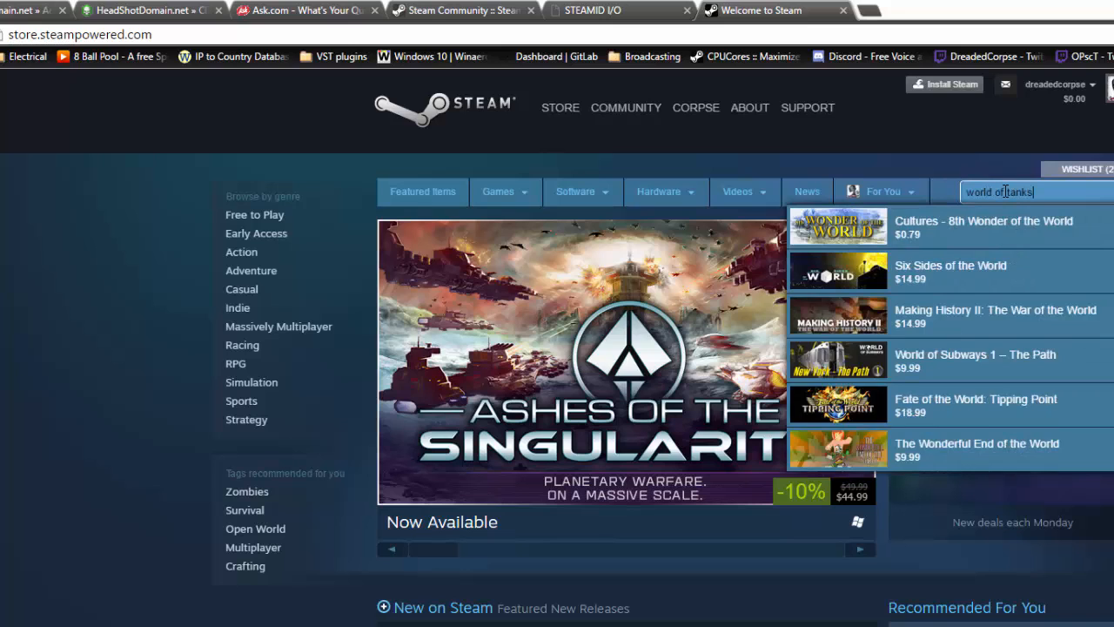
key("Return")
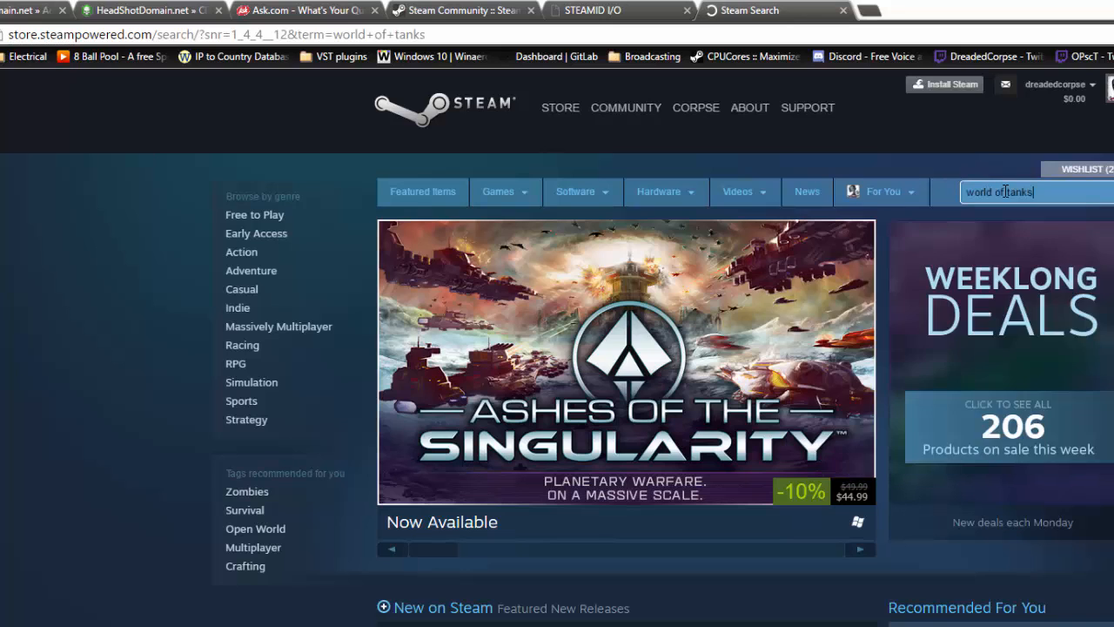
scroll(816, 293, "down", 1)
scroll(816, 299, "down", 1)
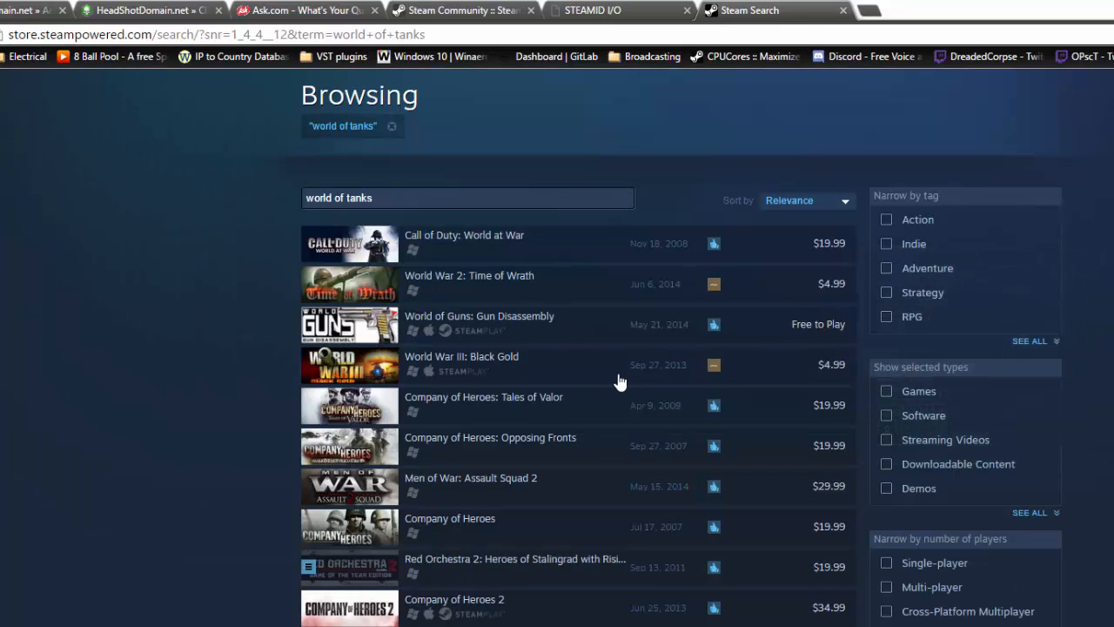
scroll(619, 382, "down", 1)
scroll(620, 381, "down", 4)
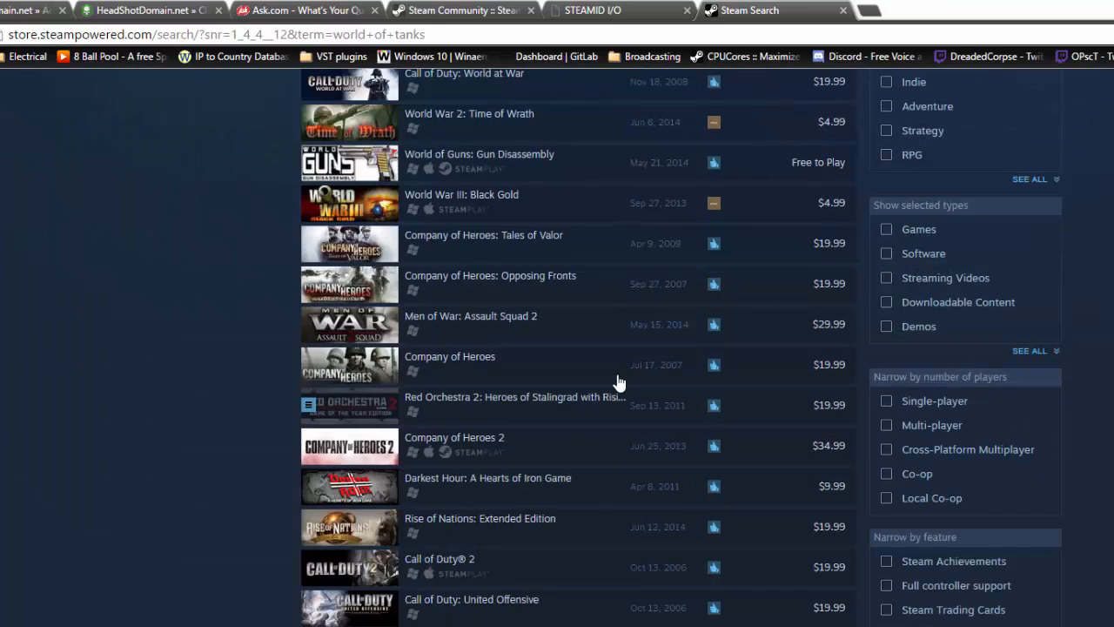
mouse_move(618, 383)
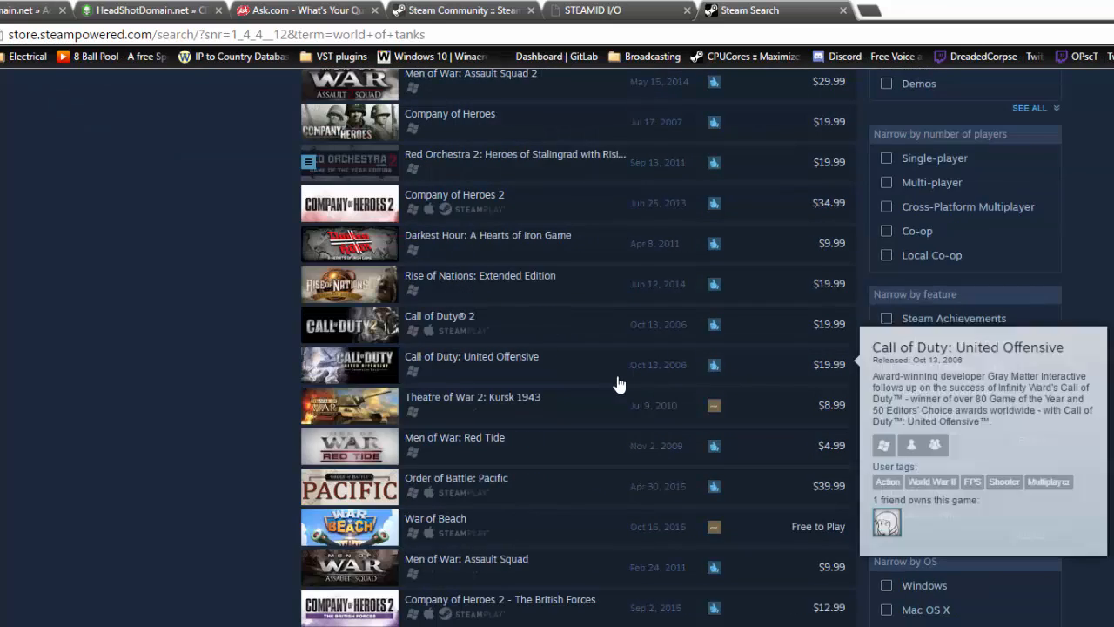
scroll(629, 386, "up", 7)
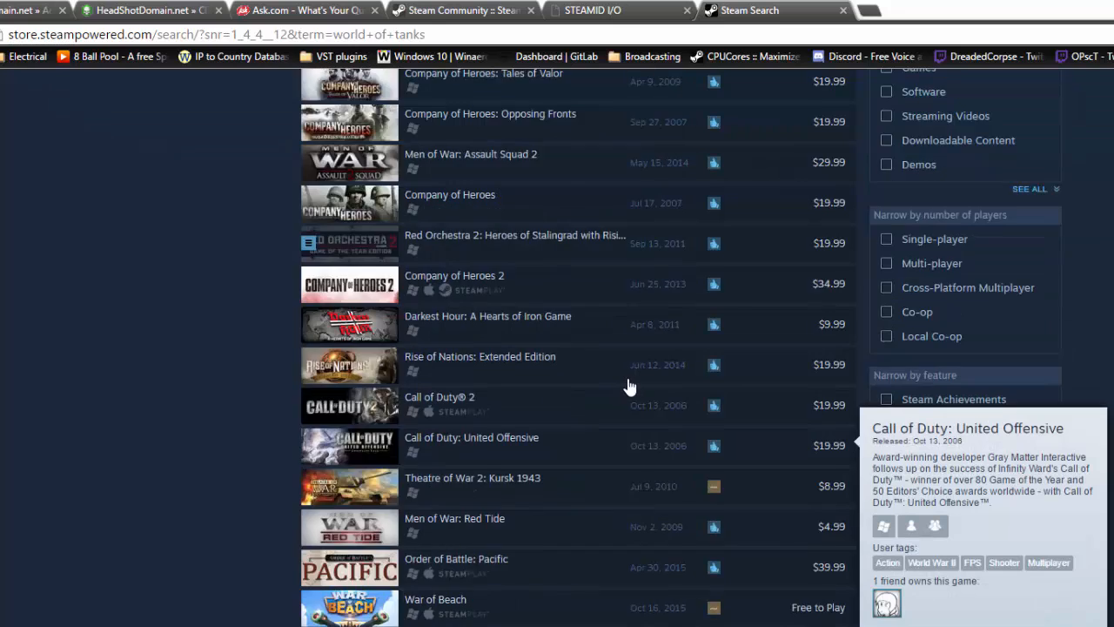
Search the Steam store for "War Thunder" and open the game's store page
left_click(943, 193)
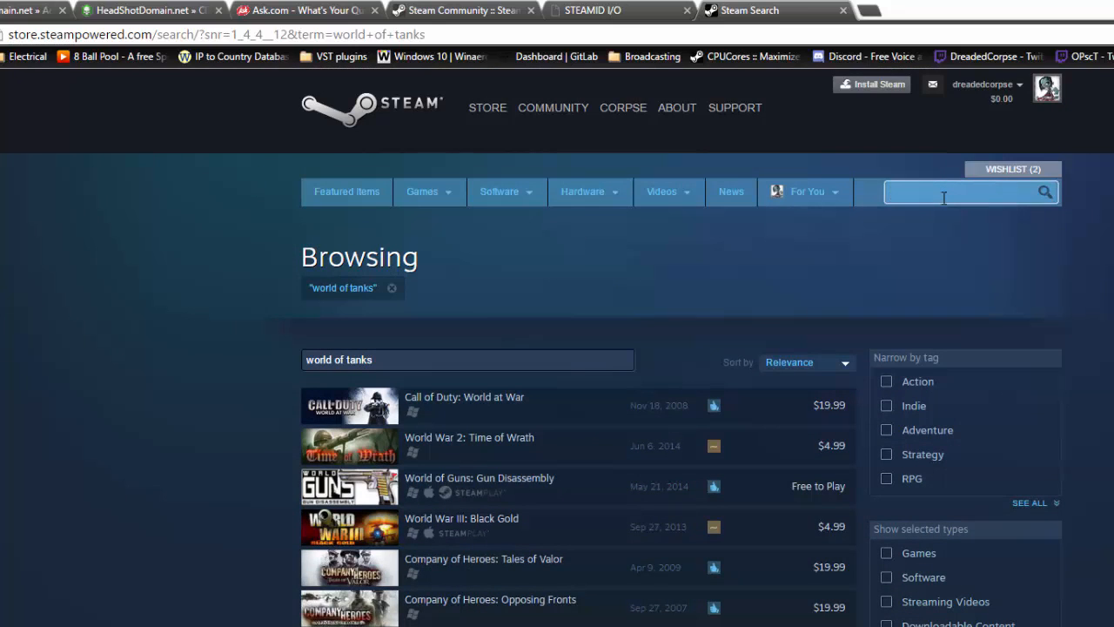
type("War ")
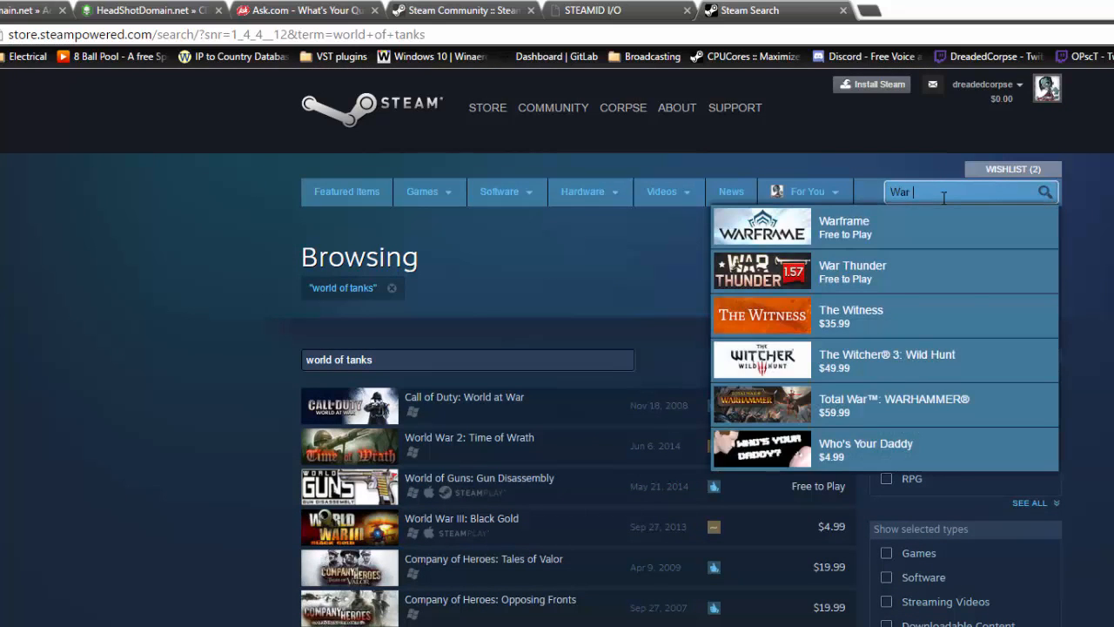
type("Thunder")
key("Return")
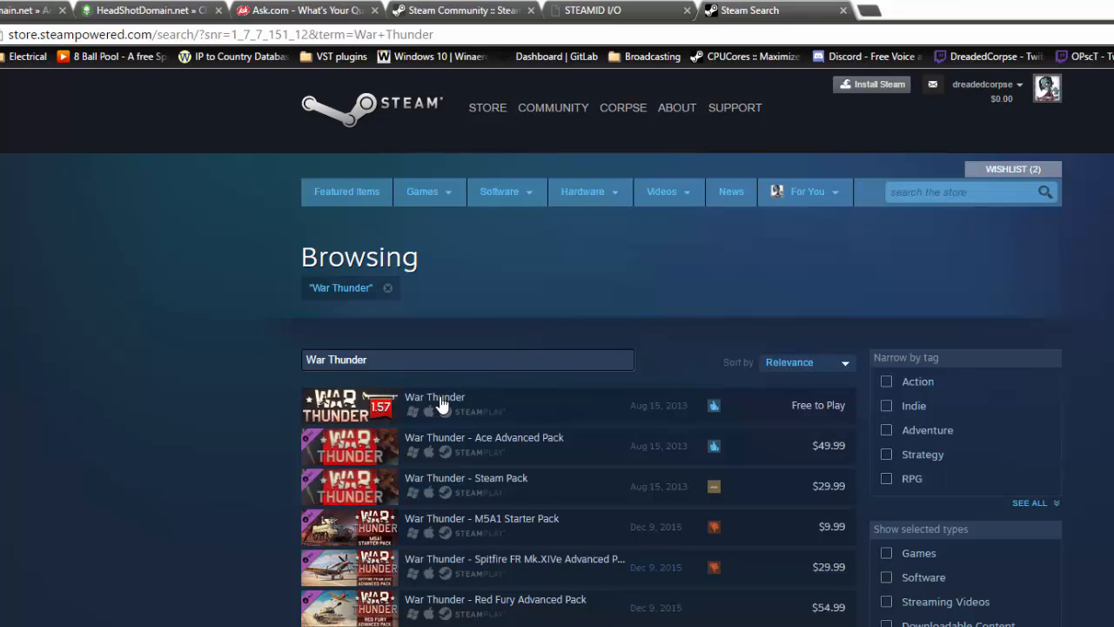
mouse_move(442, 403)
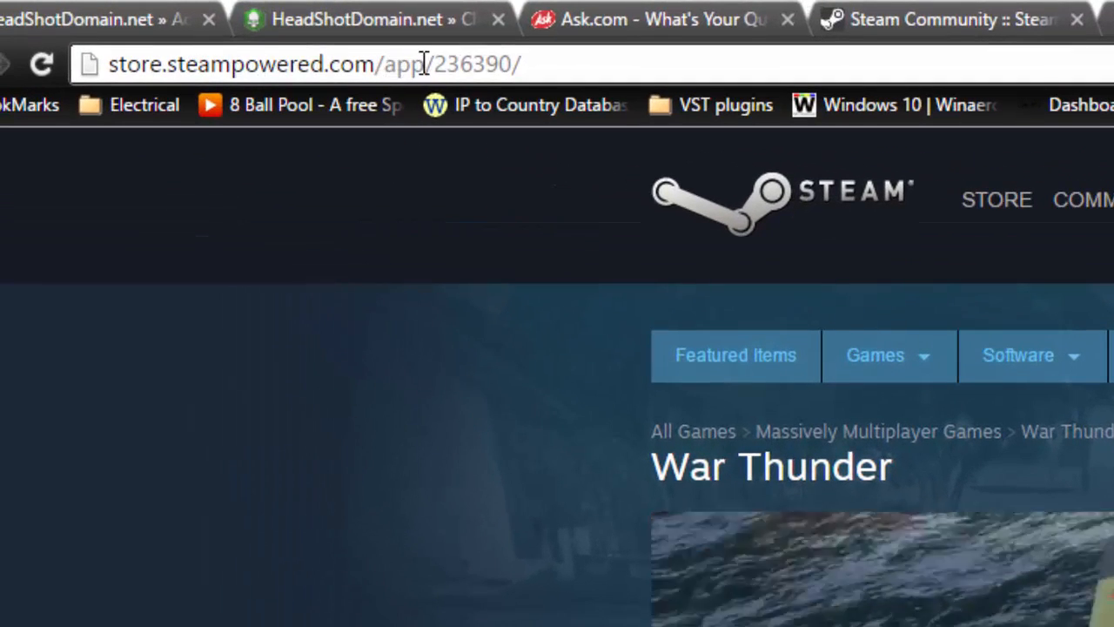
Copy War Thunder's app ID 236390 from the store page address and return to the clan website's game management page
left_click_drag(435, 65, 515, 57)
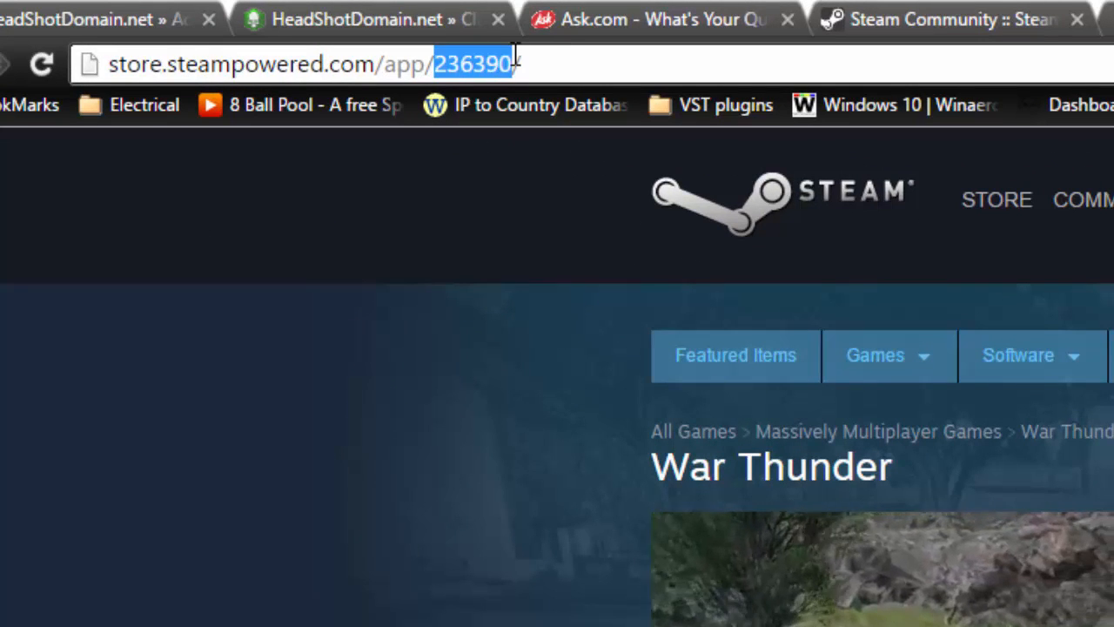
right_click(468, 66)
left_click(557, 177)
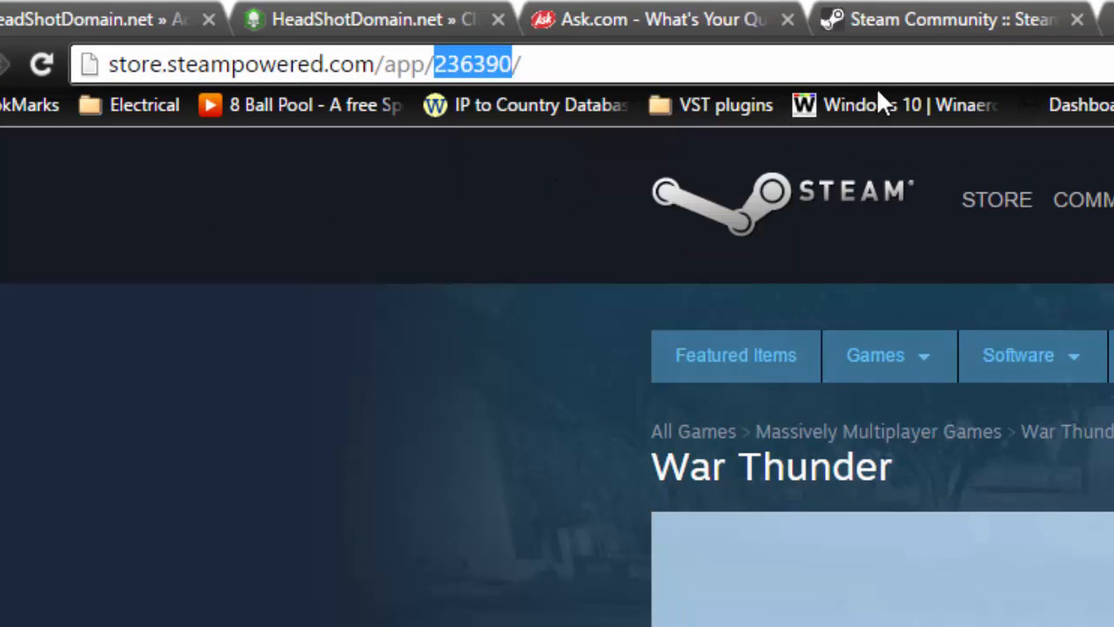
key("ctrl+Tab")
left_click(946, 12)
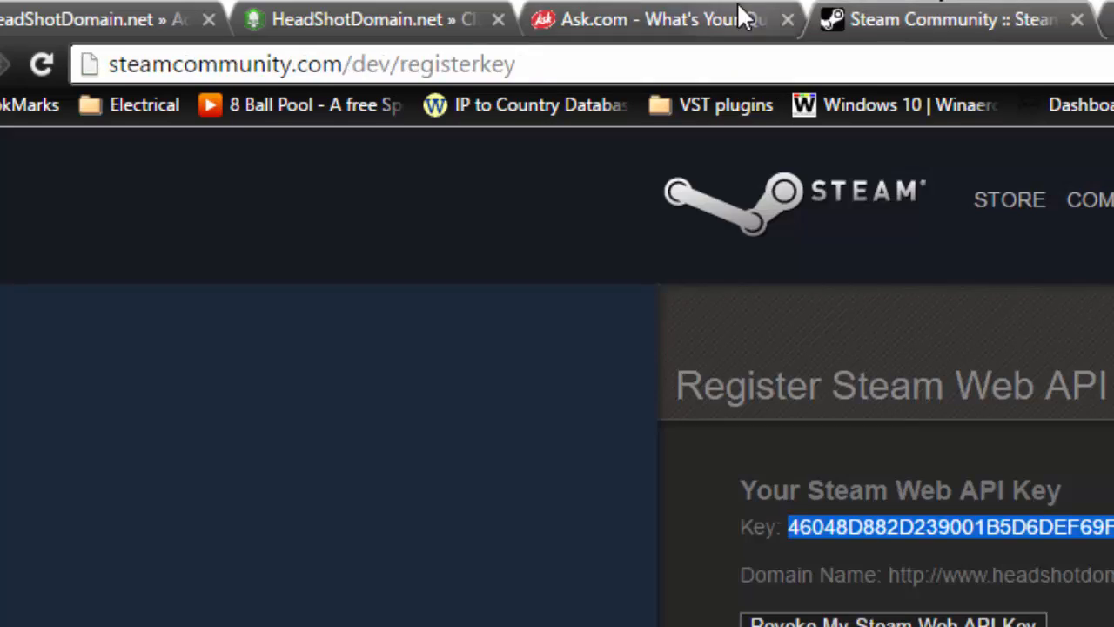
left_click(614, 13)
left_click(249, 14)
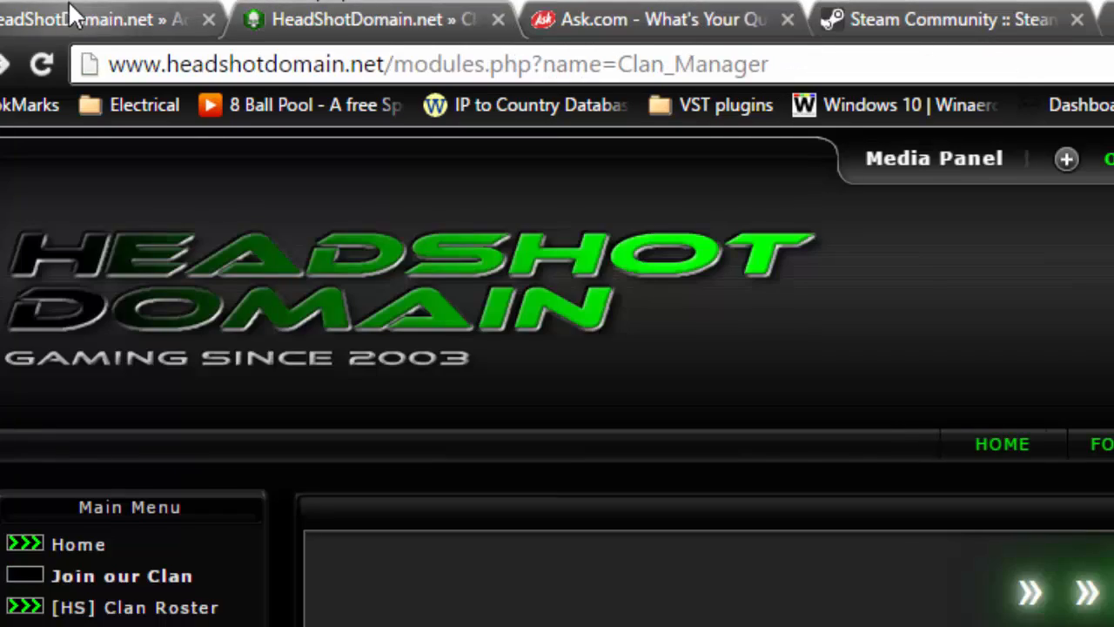
left_click(70, 12)
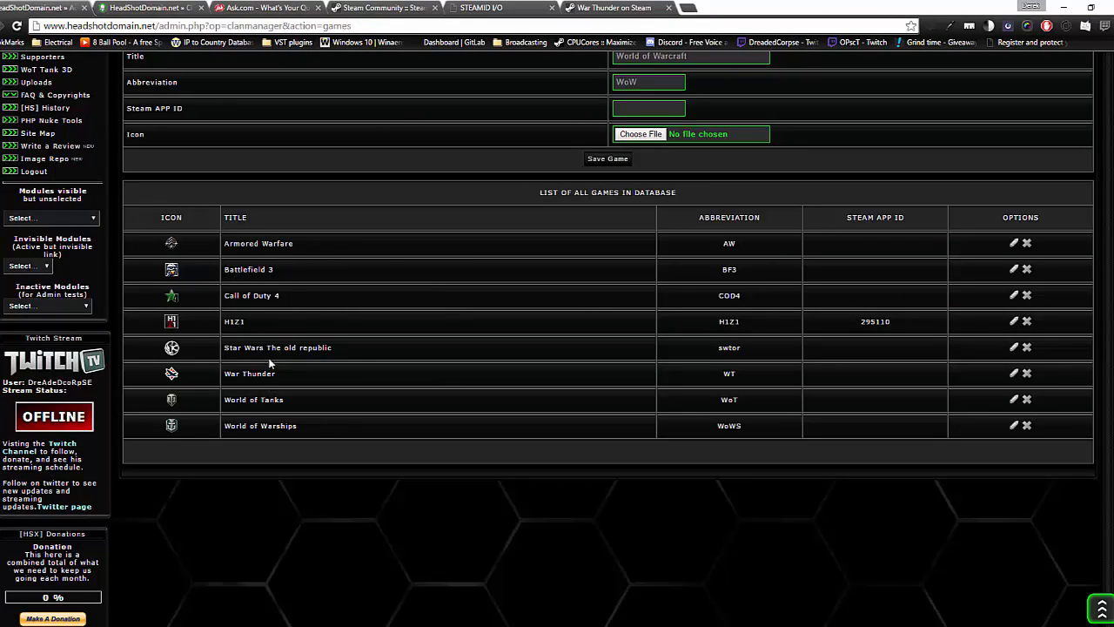
Edit the War Thunder entry, set its Steam APP ID to 236390 and save the game
left_click(1013, 374)
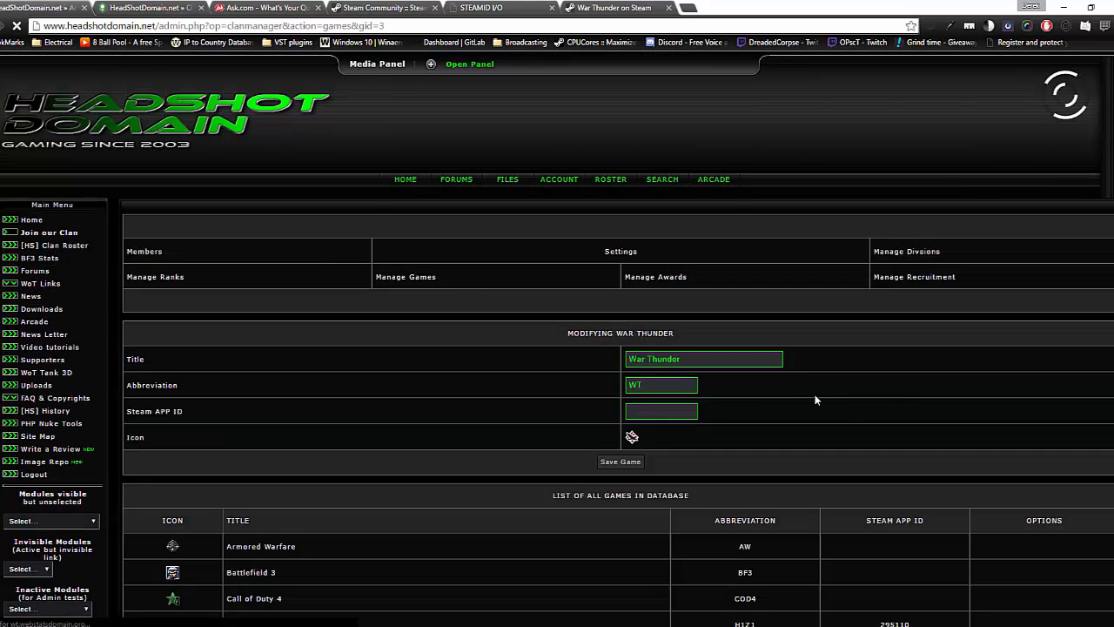
scroll(759, 385, "down", 4)
scroll(678, 296, "up", 3)
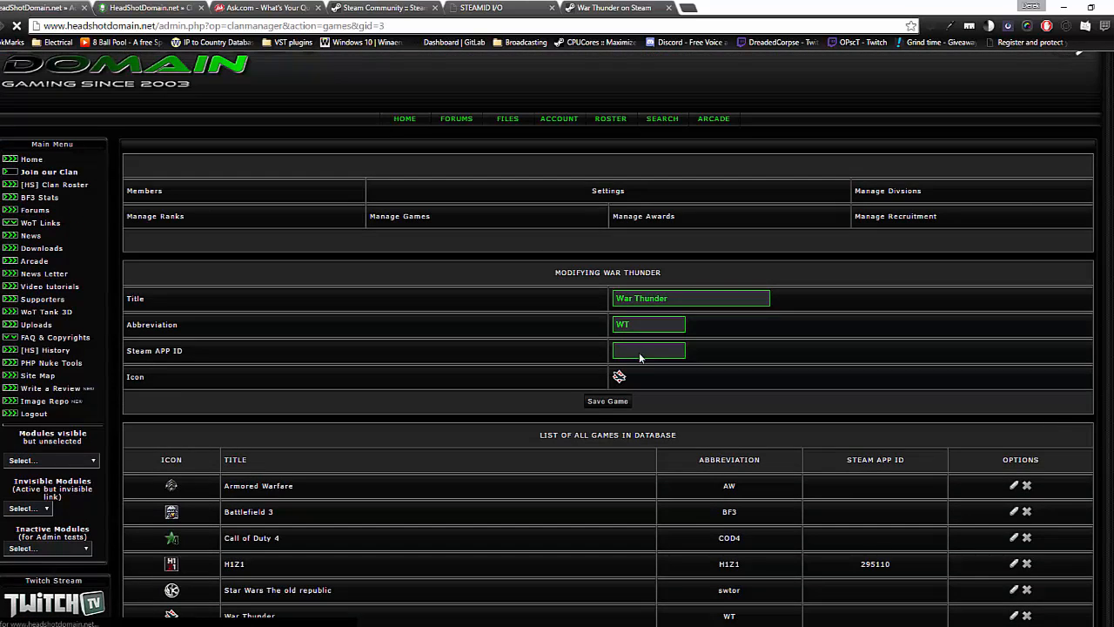
left_click(640, 352)
type("236390")
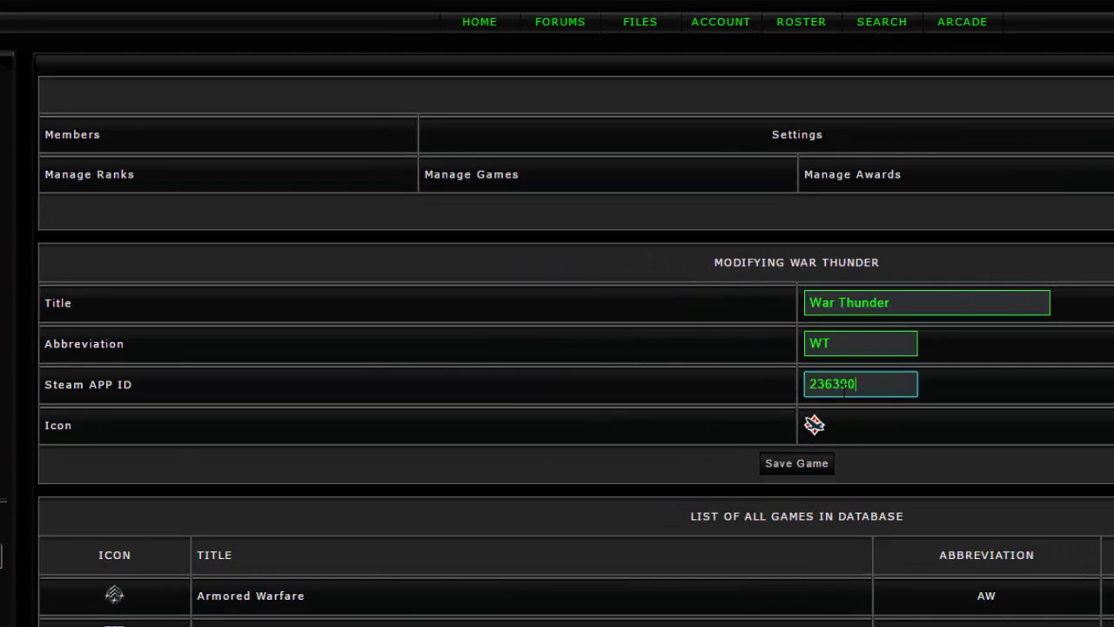
left_click(784, 464)
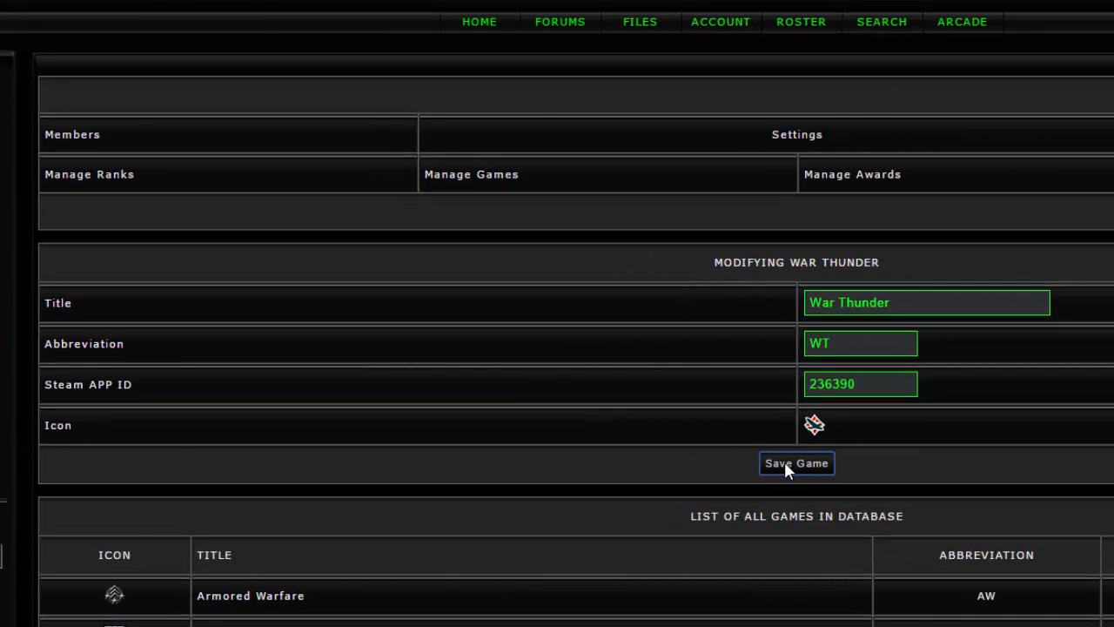
scroll(802, 457, "down", 5)
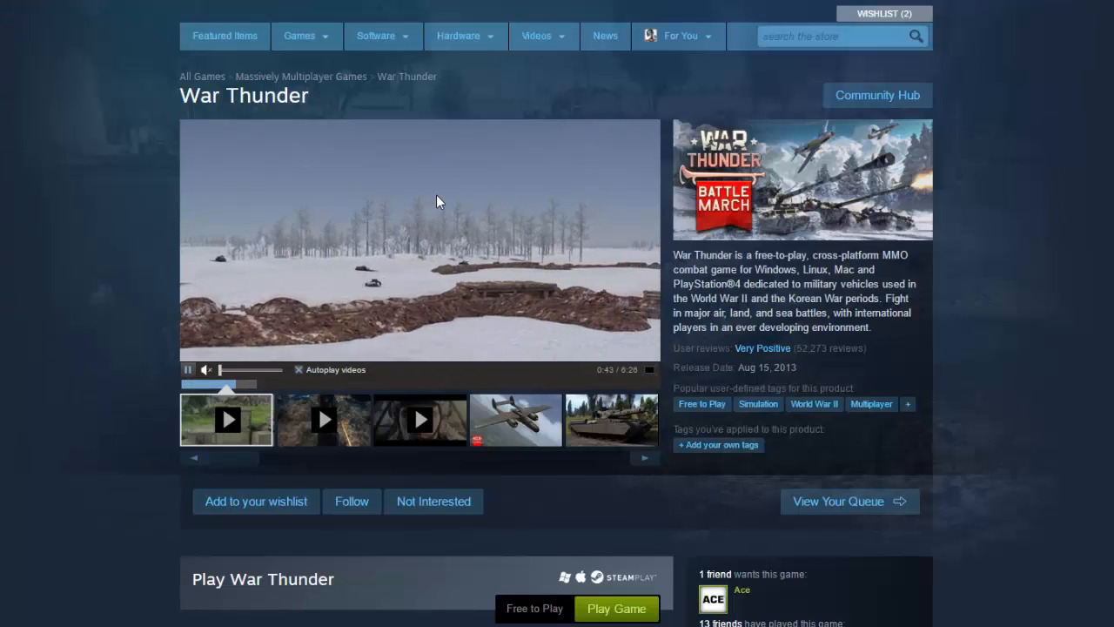
Look over War Thunder's Steam store page and return to the list of all games in the database
scroll(437, 196, "down", 5)
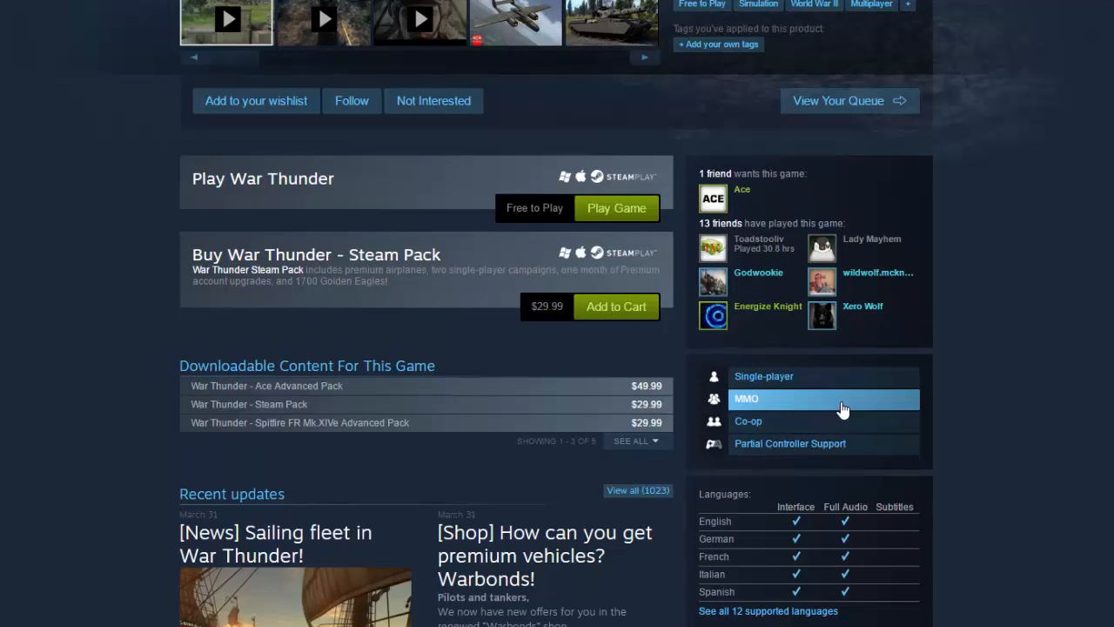
scroll(840, 410, "up", 5)
mouse_move(435, 36)
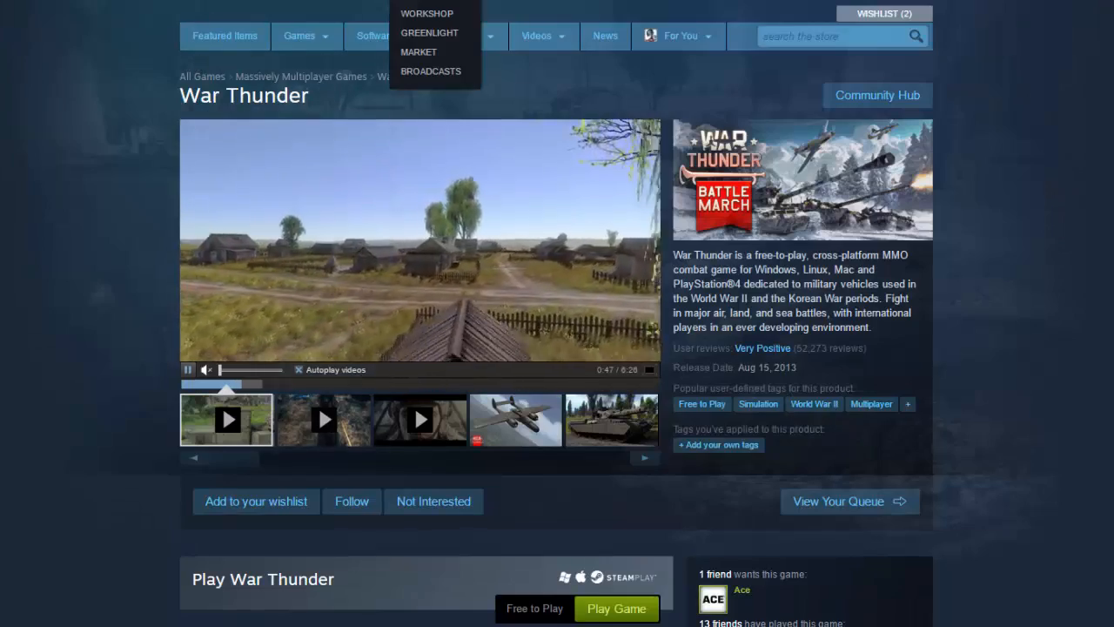
mouse_move(374, 36)
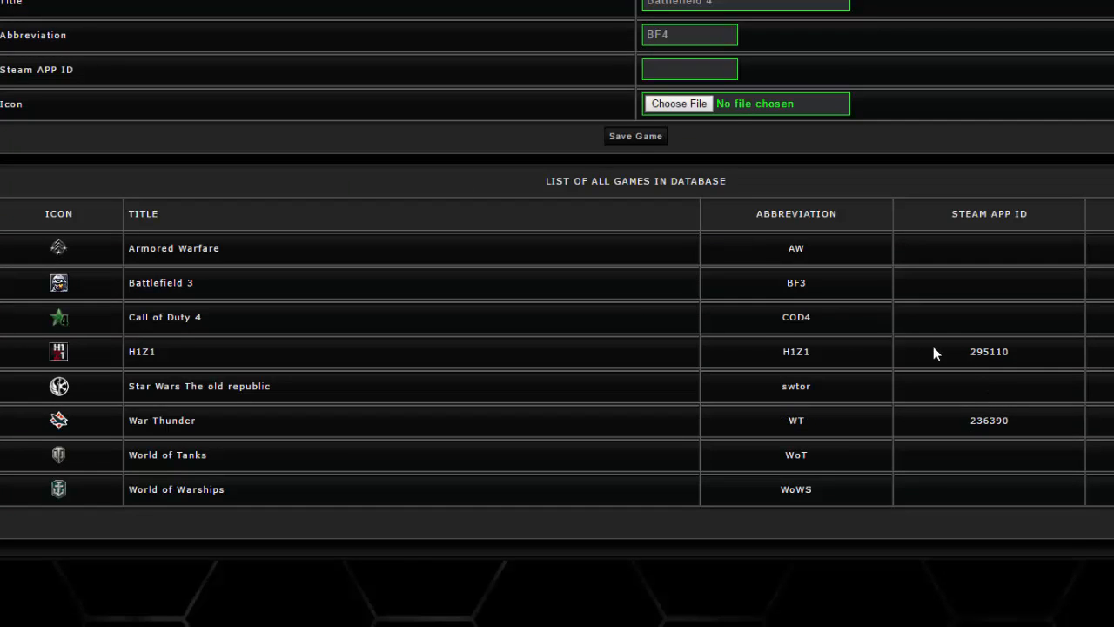
Open the award management page and examine the new award form and the list of all awards
scroll(933, 351, "up", 3)
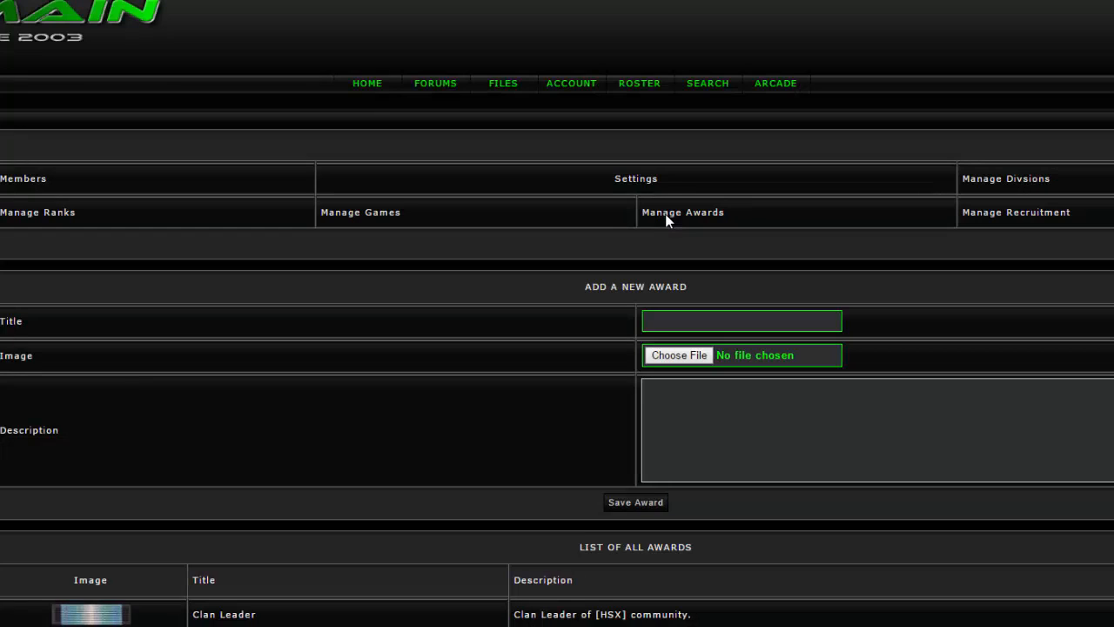
scroll(666, 223, "down", 3)
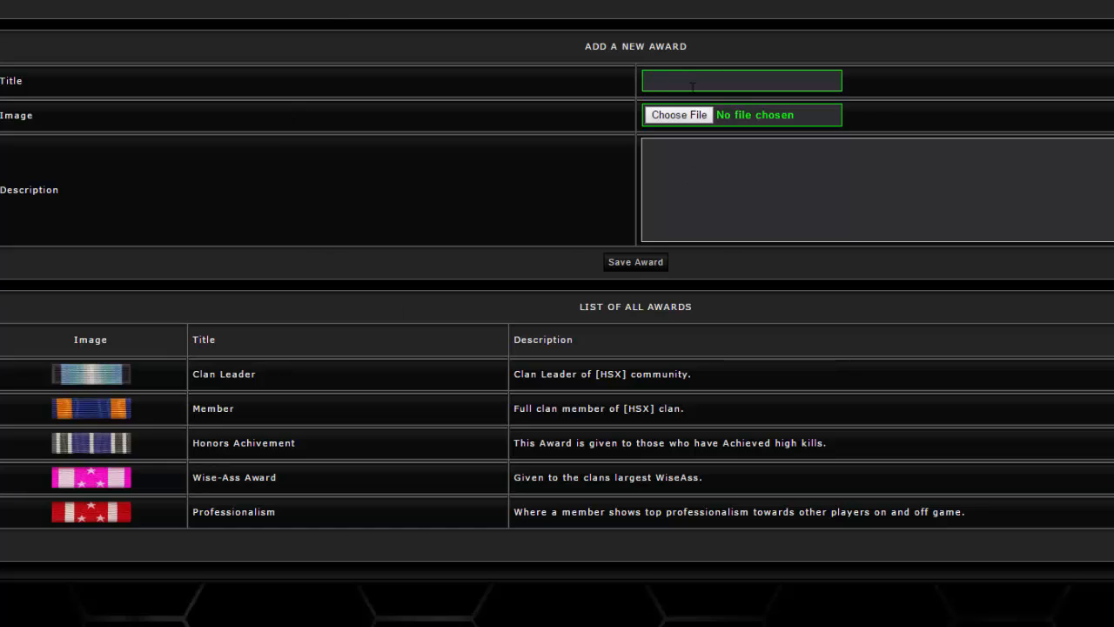
left_click_drag(260, 371, 235, 382)
left_click(670, 81)
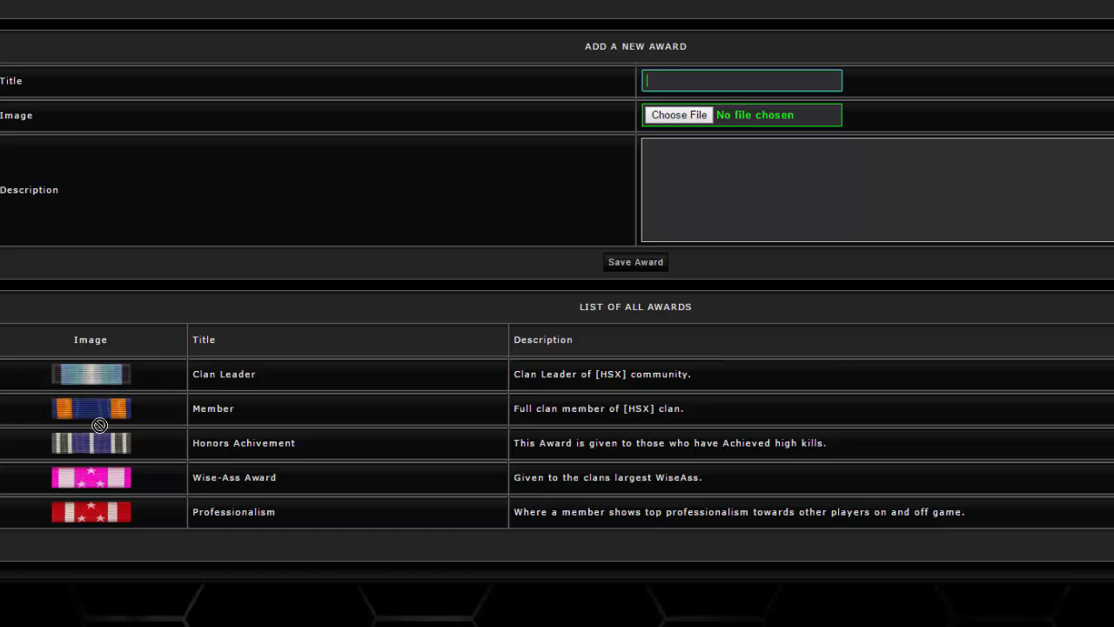
left_click(99, 491)
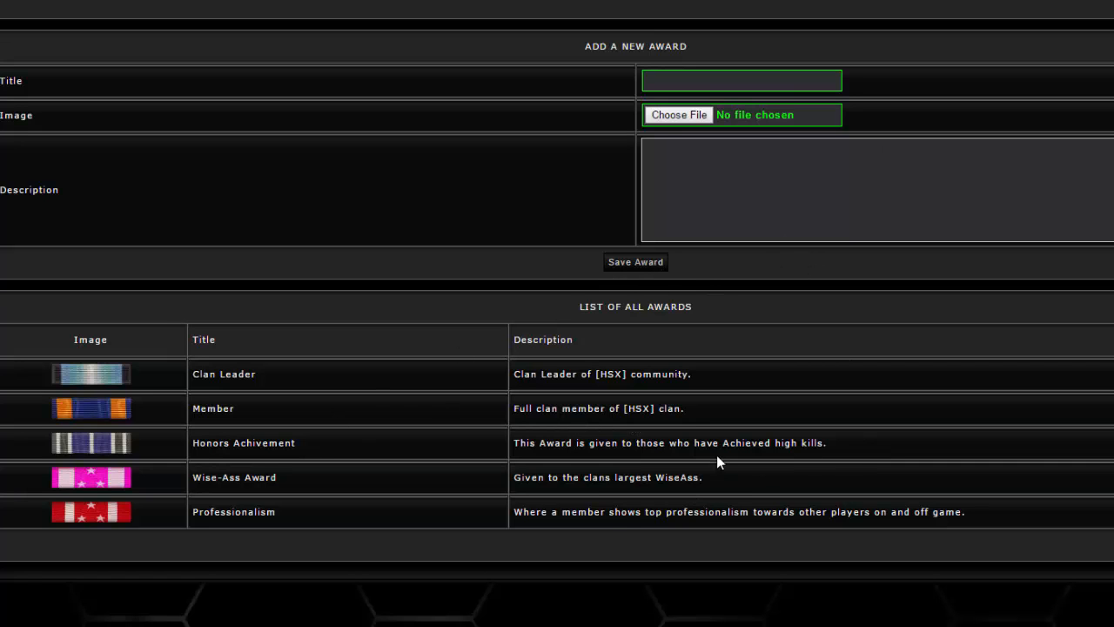
Open the division management page and bring up the form for adding a new division
scroll(634, 423, "up", 1)
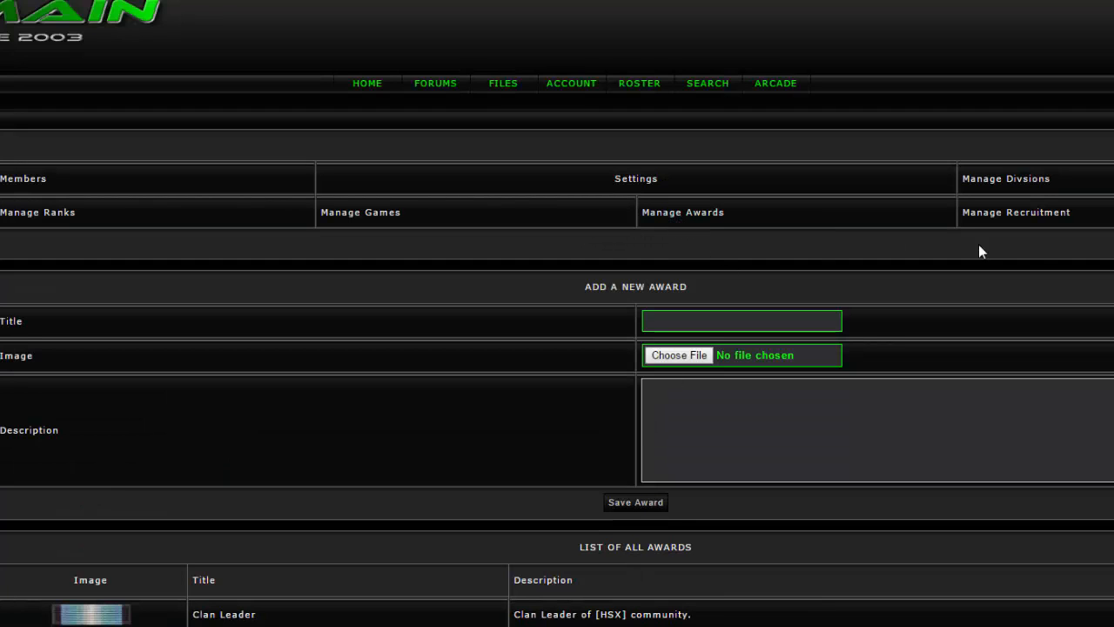
left_click(1021, 184)
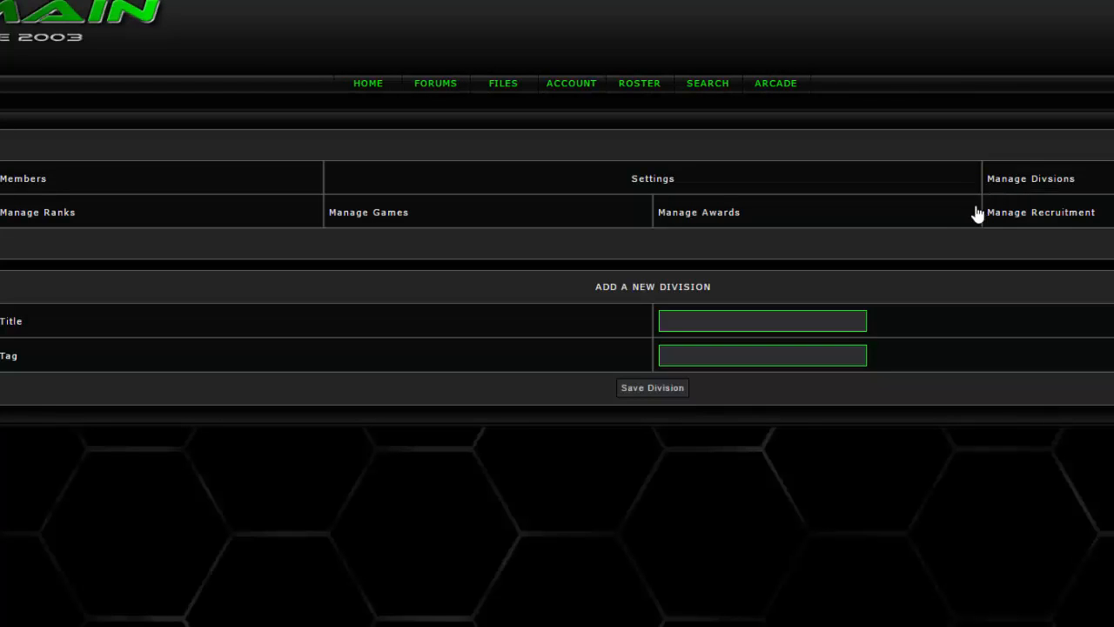
scroll(932, 217, "down", 1)
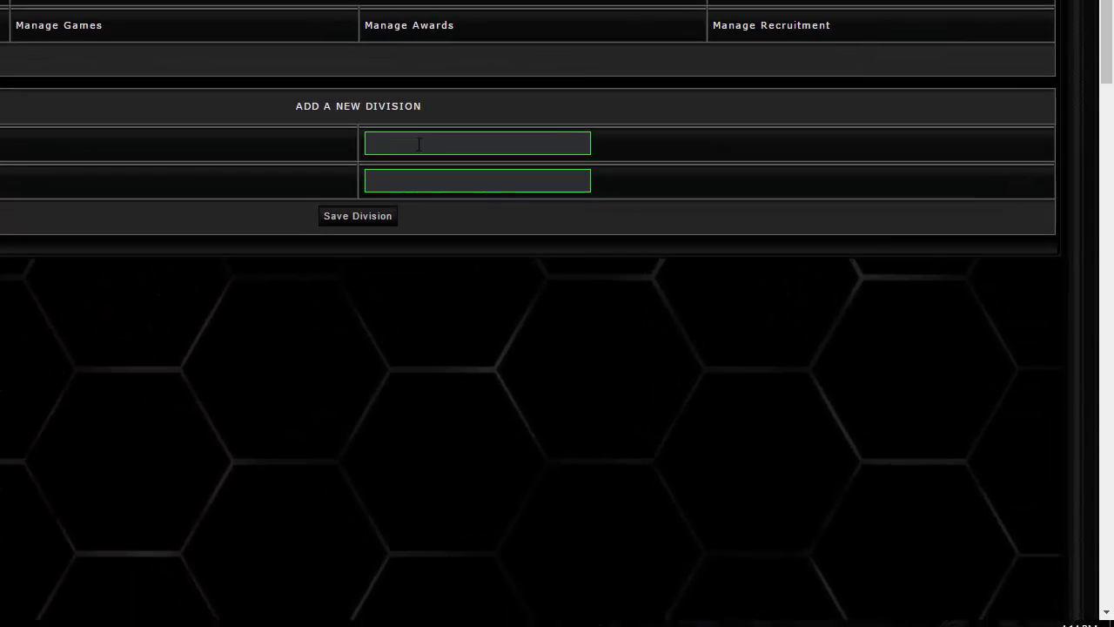
Add a division titled Spec-Ops with the tag S.O., save it, and delete it from the list of all divisions
left_click(514, 177)
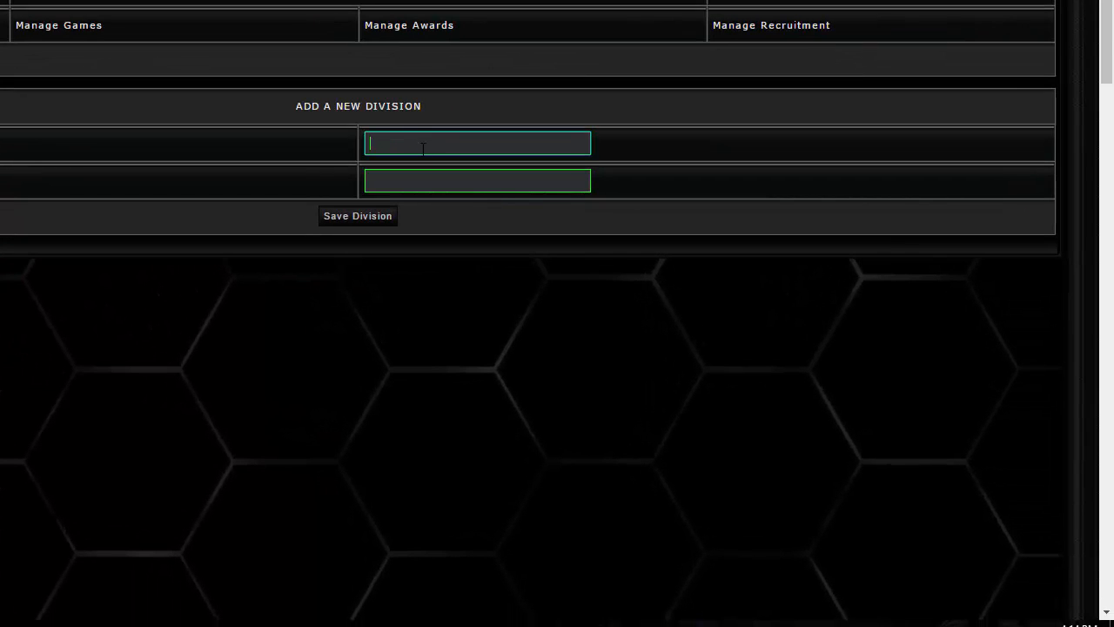
type("Spec-Ops")
left_click(400, 182)
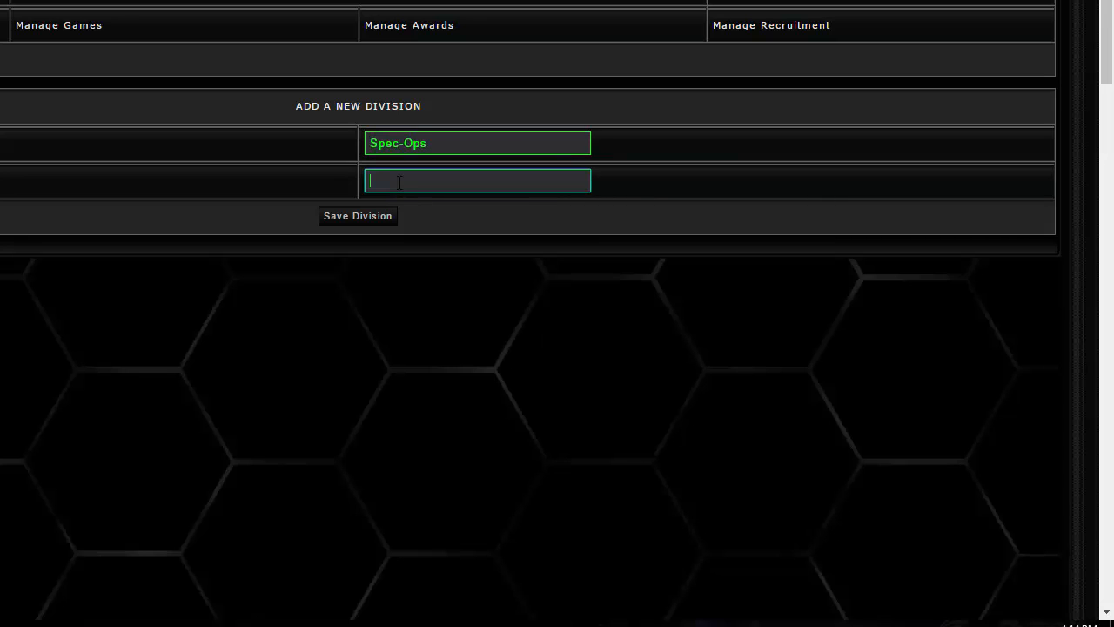
type("SO")
key("Left")
type(".")
left_click(356, 218)
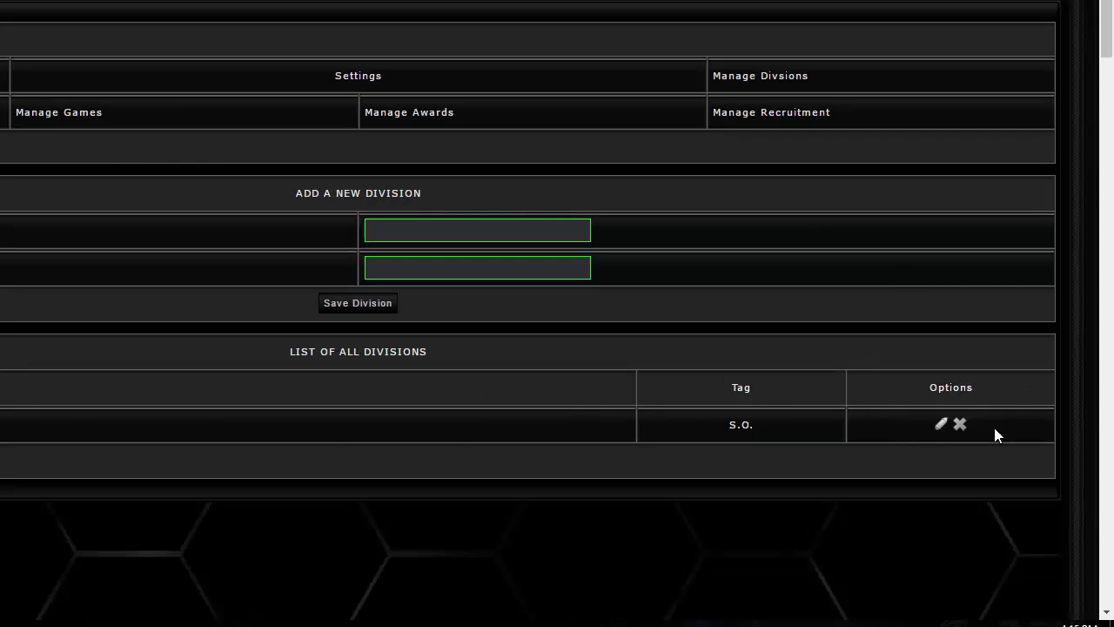
left_click(960, 425)
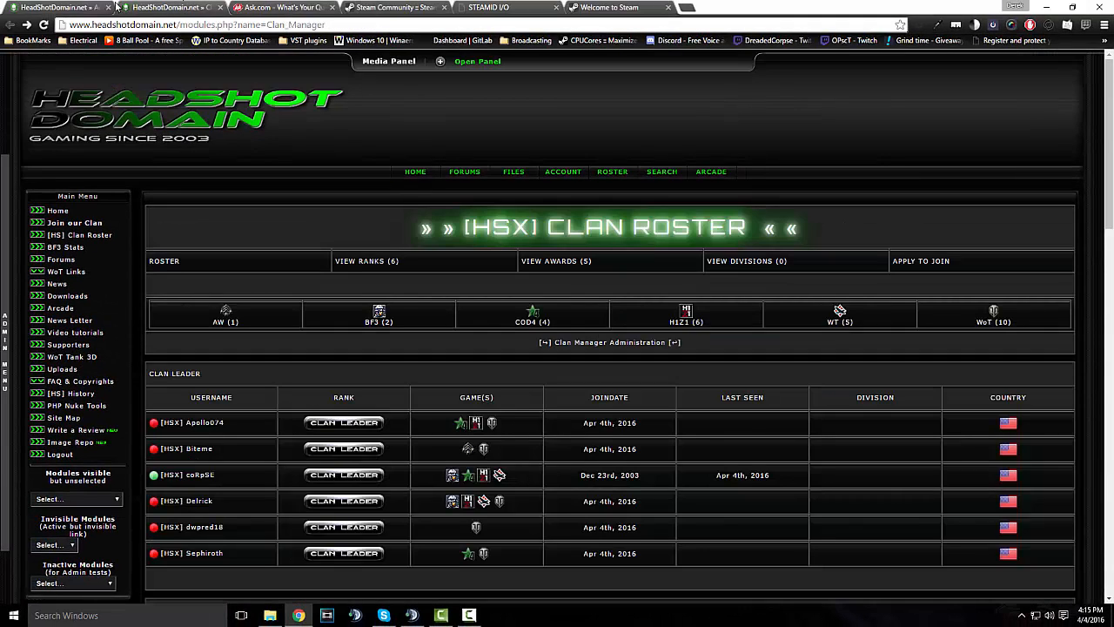
Look over the public clan roster, examining the Division column in the member tables of each rank
scroll(426, 241, "down", 2)
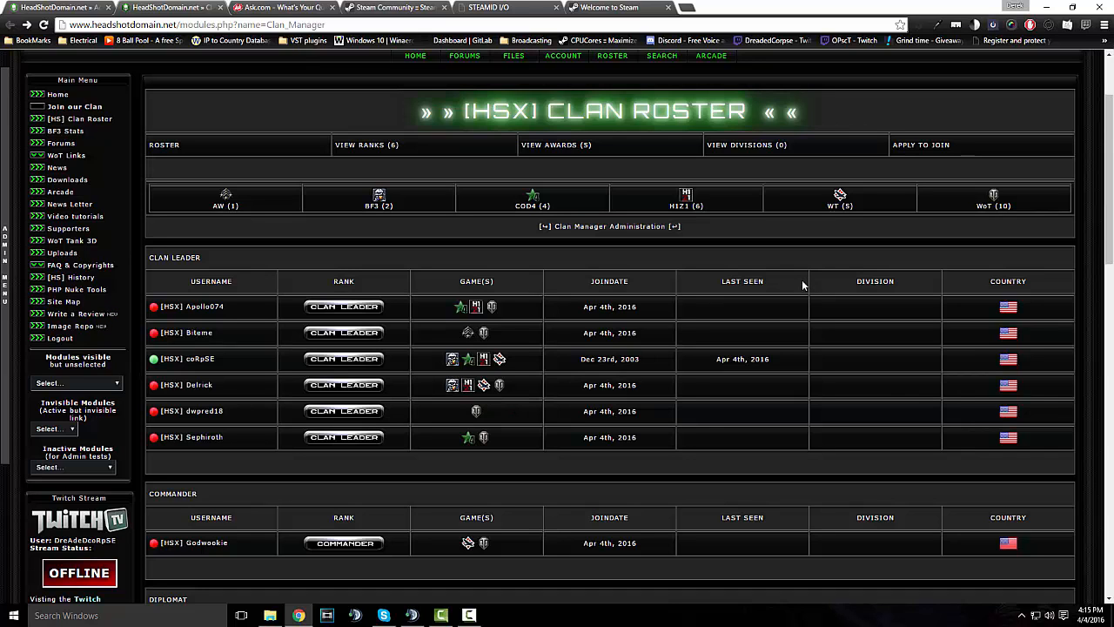
scroll(794, 278, "down", 1)
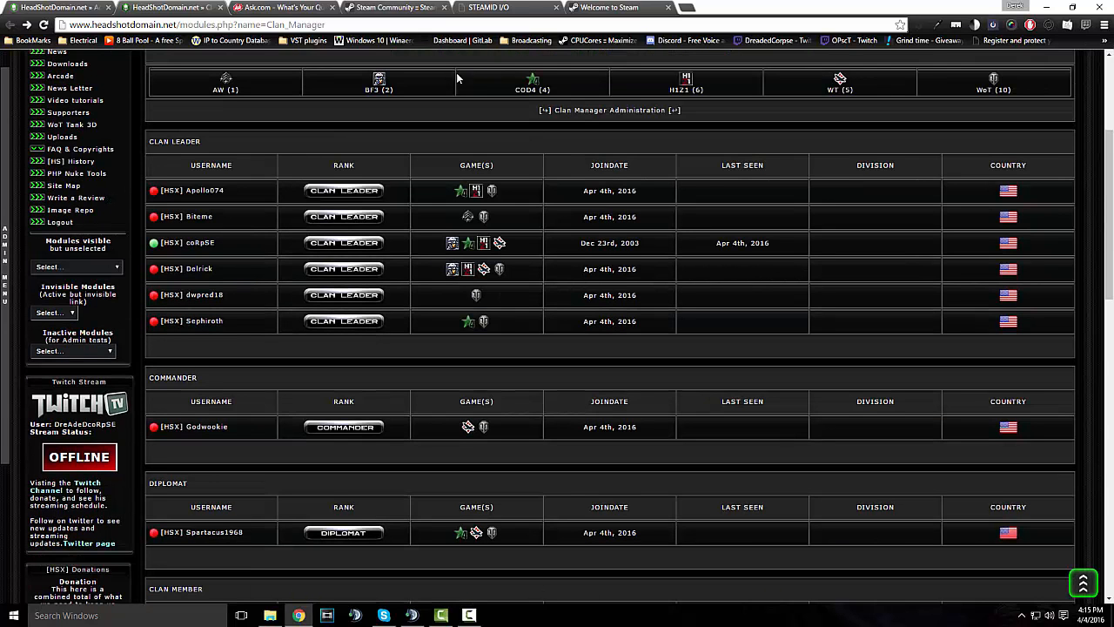
scroll(627, 247, "up", 2)
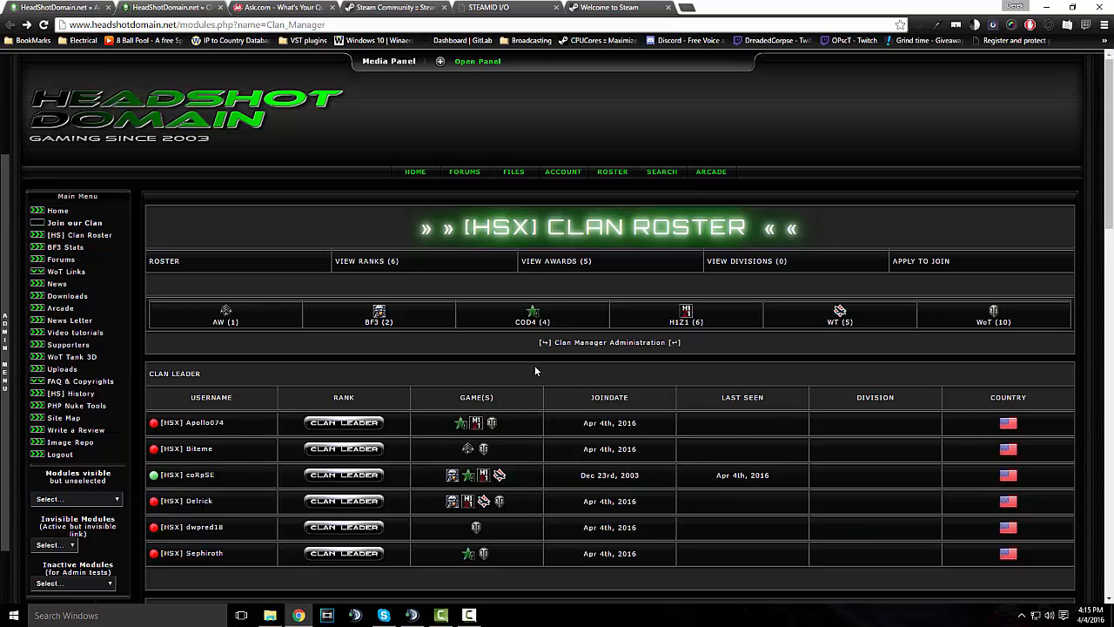
scroll(639, 361, "down", 2)
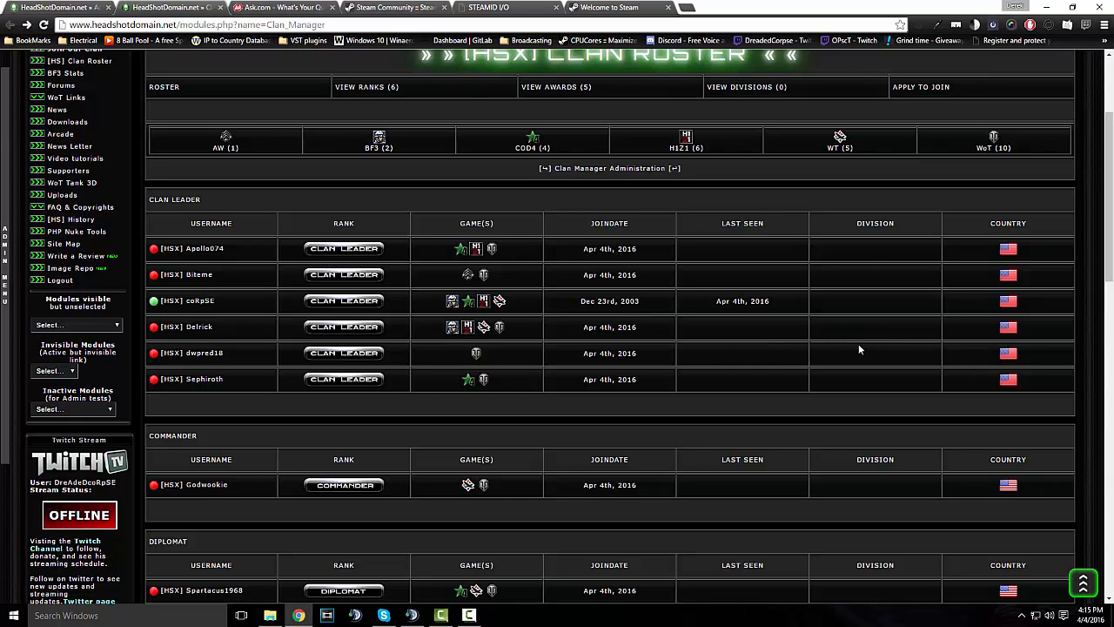
scroll(835, 306, "down", 3)
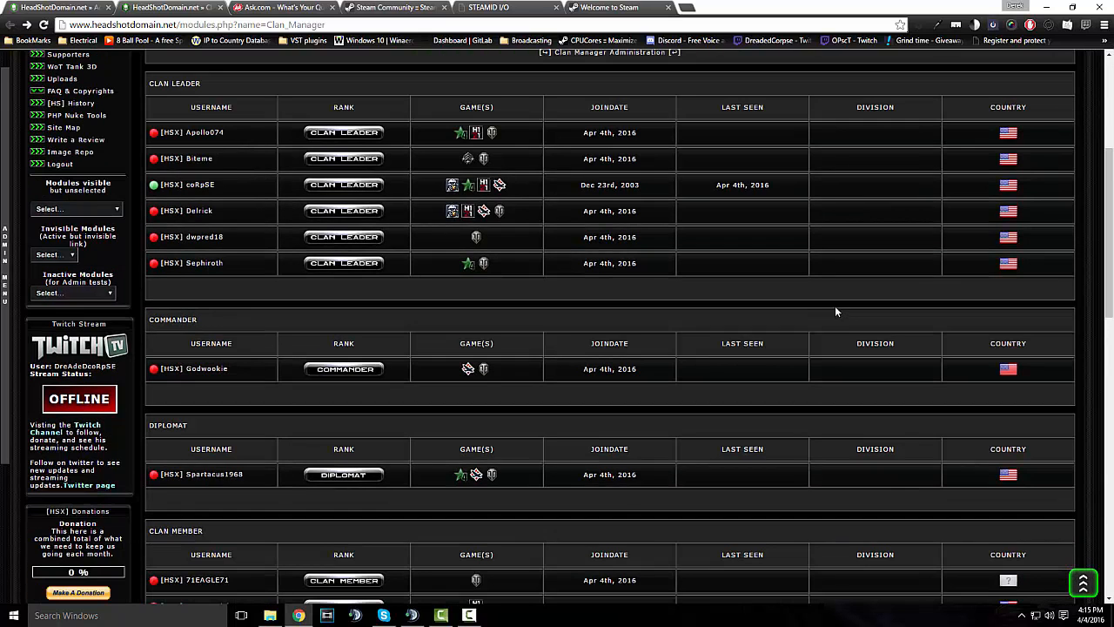
scroll(831, 310, "up", 5)
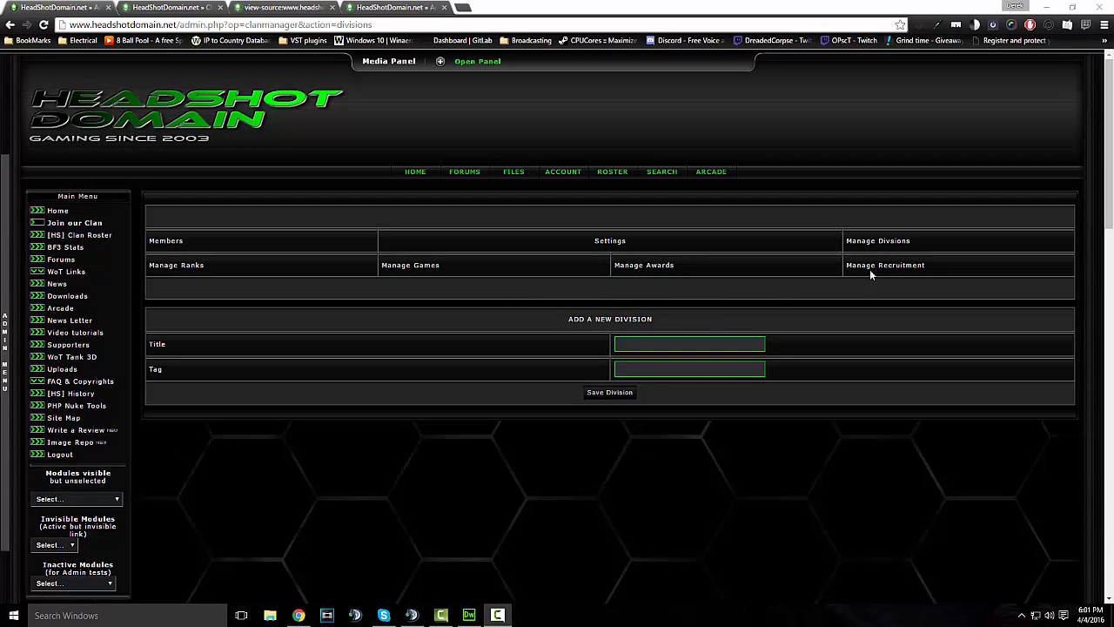
Open the clan's member management page and examine the list of all clan members
left_click(166, 243)
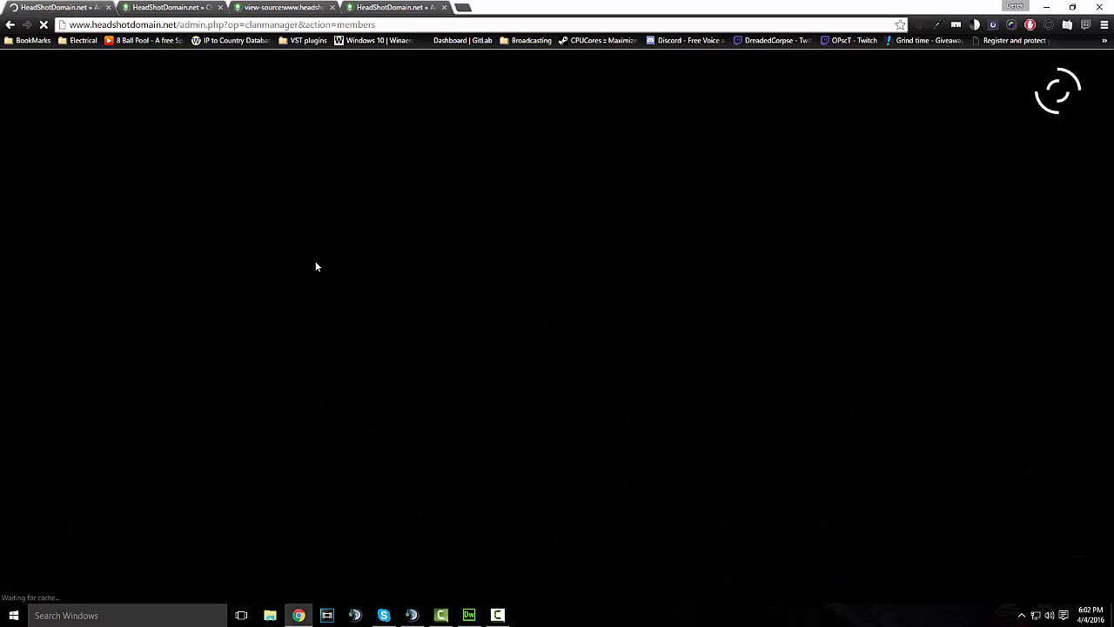
scroll(513, 270, "down", 4)
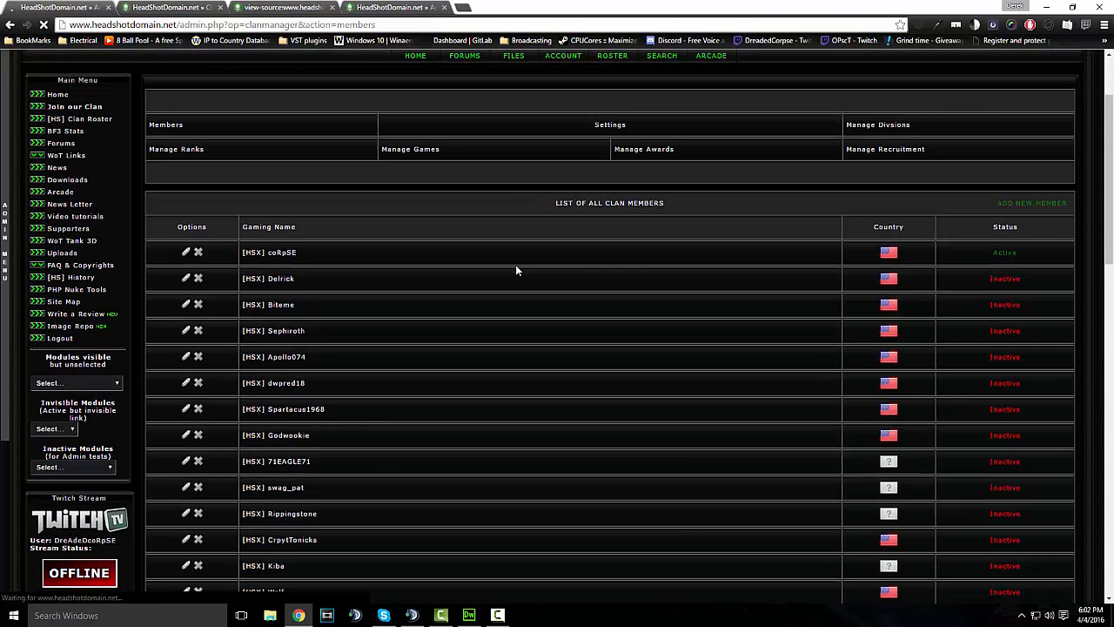
scroll(506, 330, "up", 2)
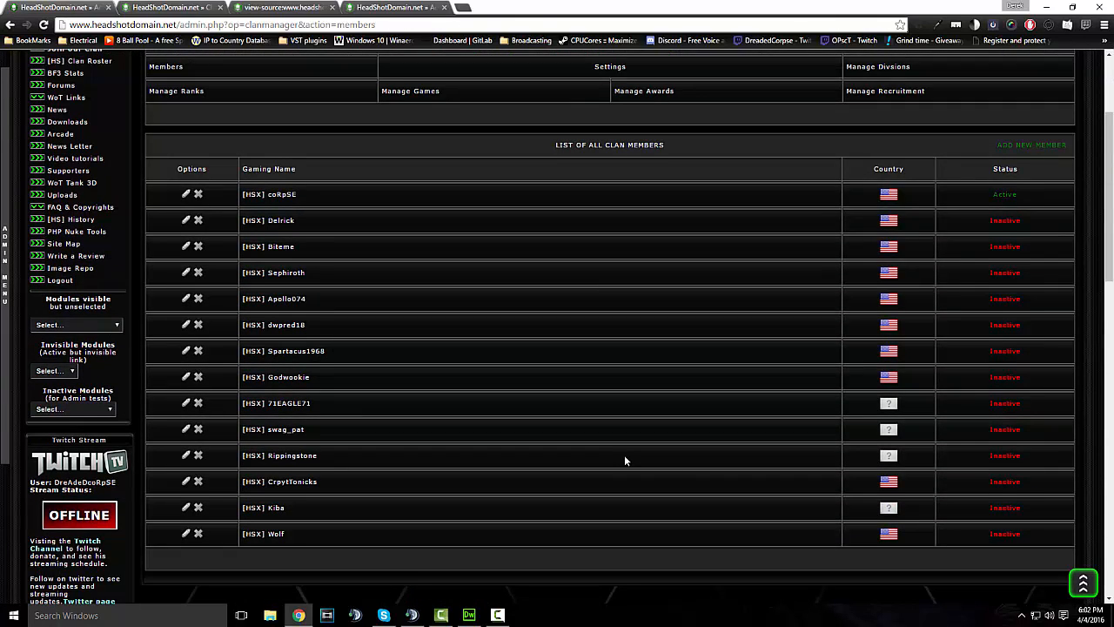
scroll(624, 454, "down", 1)
scroll(627, 458, "up", 2)
scroll(600, 467, "up", 1)
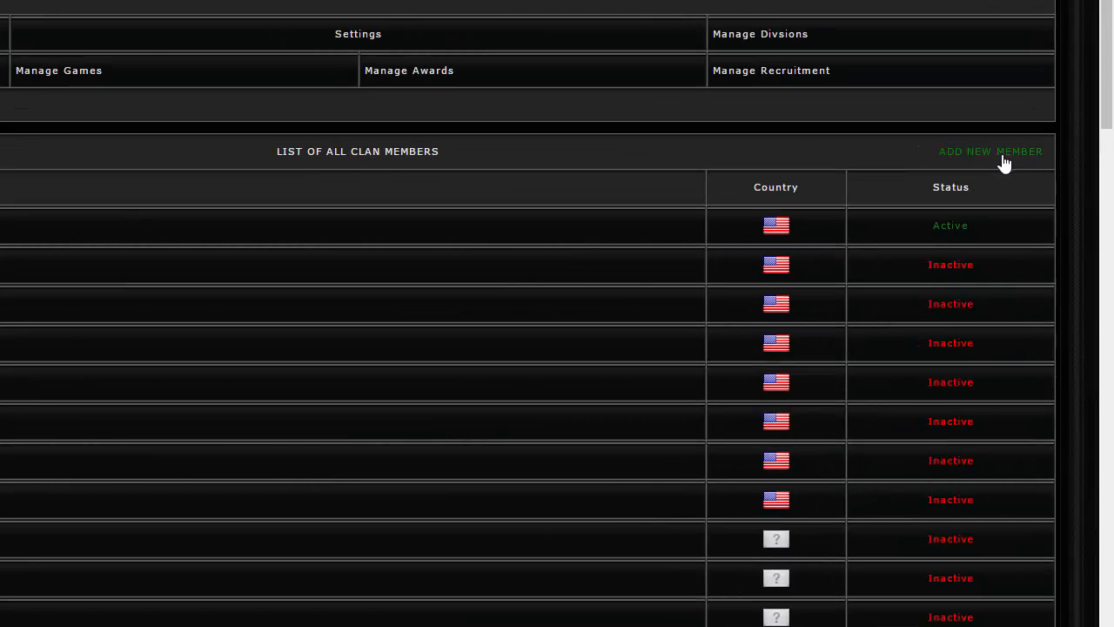
Bring up the form for adding a new member and link it to the registered account tester
left_click(1004, 164)
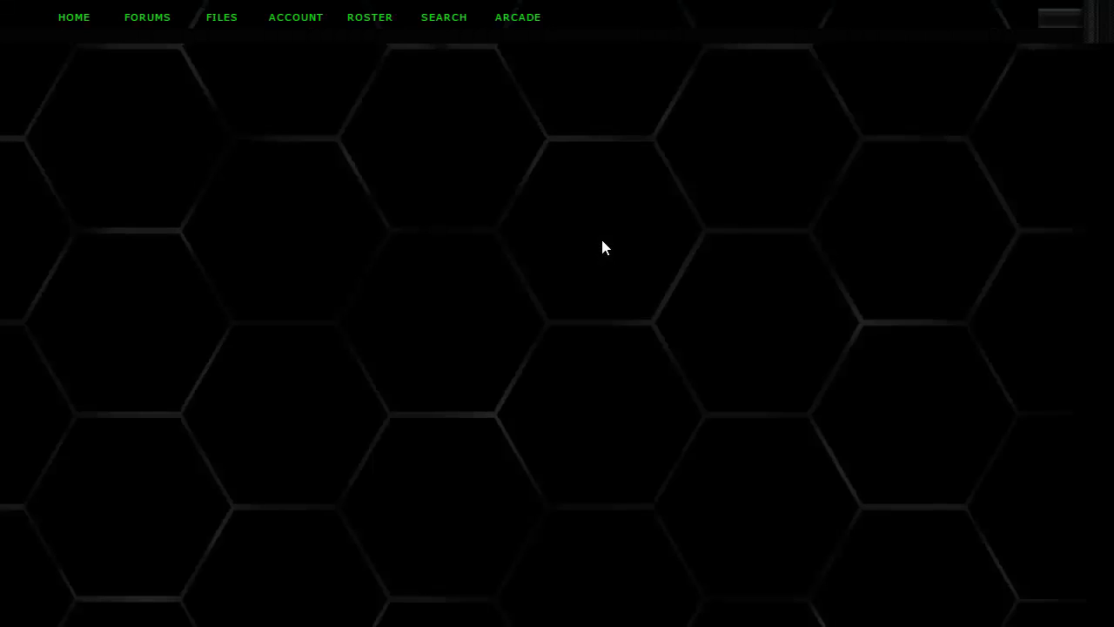
scroll(464, 234, "down", 1)
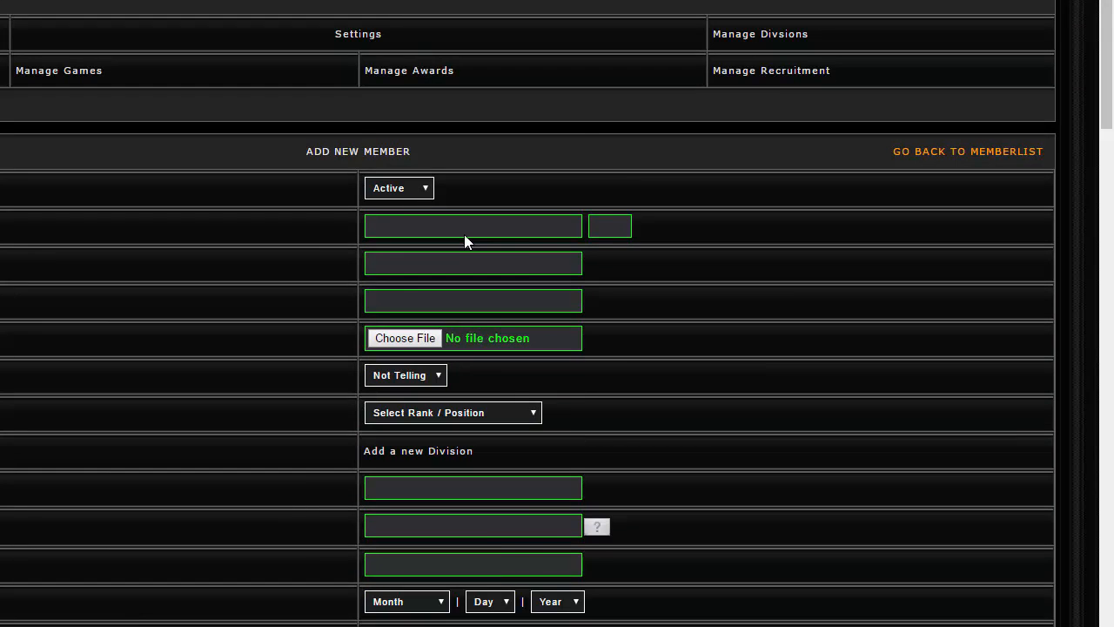
scroll(464, 234, "down", 2)
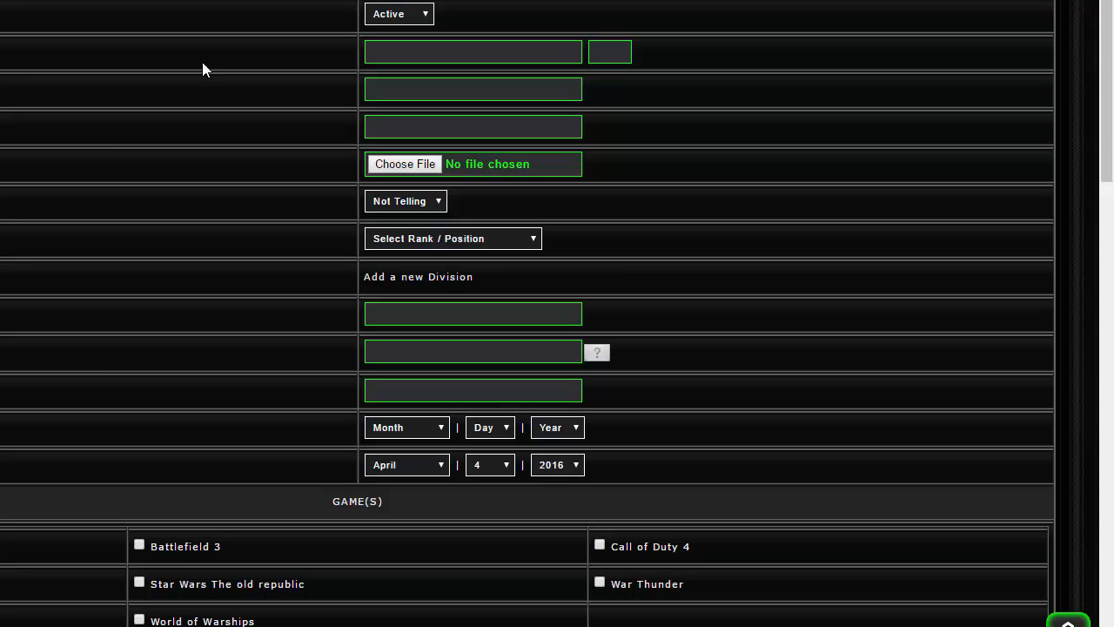
left_click(488, 55)
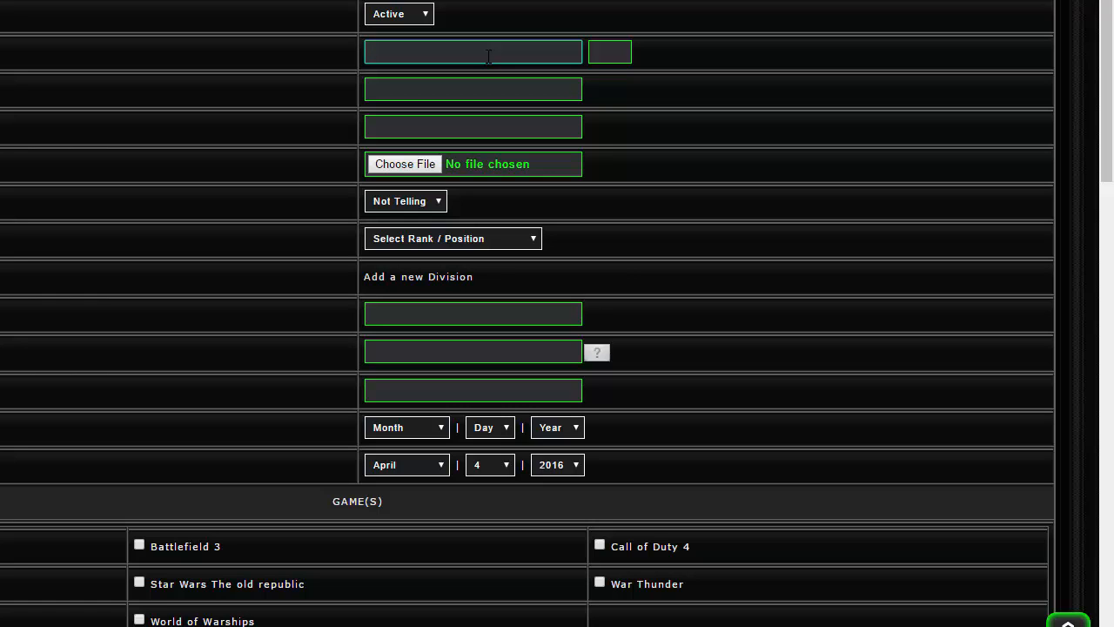
type("test")
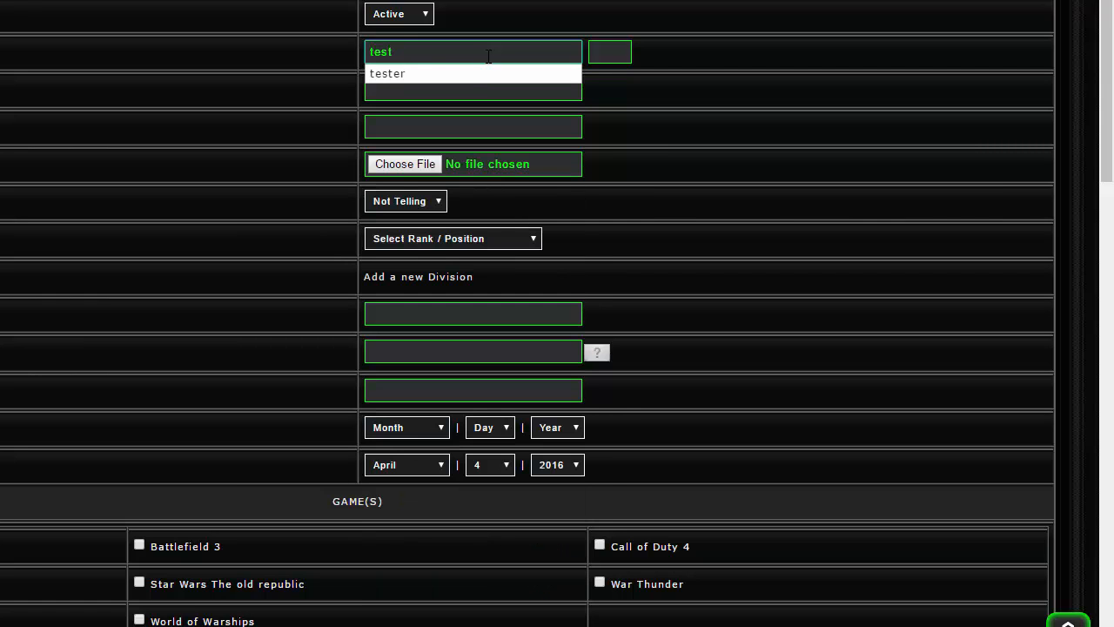
key("BackSpace")
key("BackSpace")
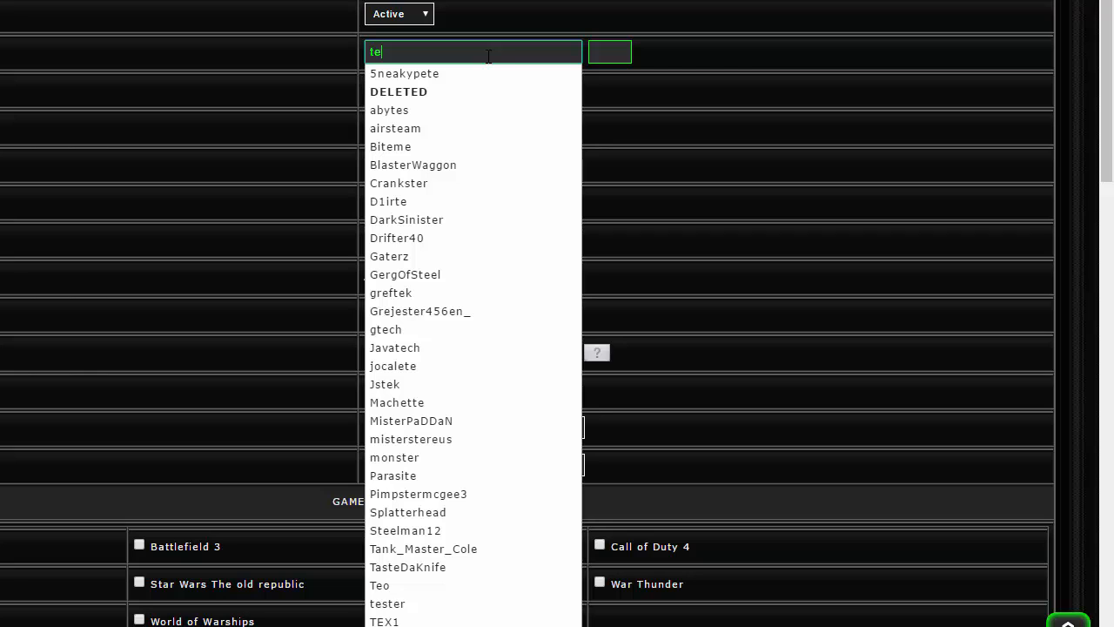
type("s")
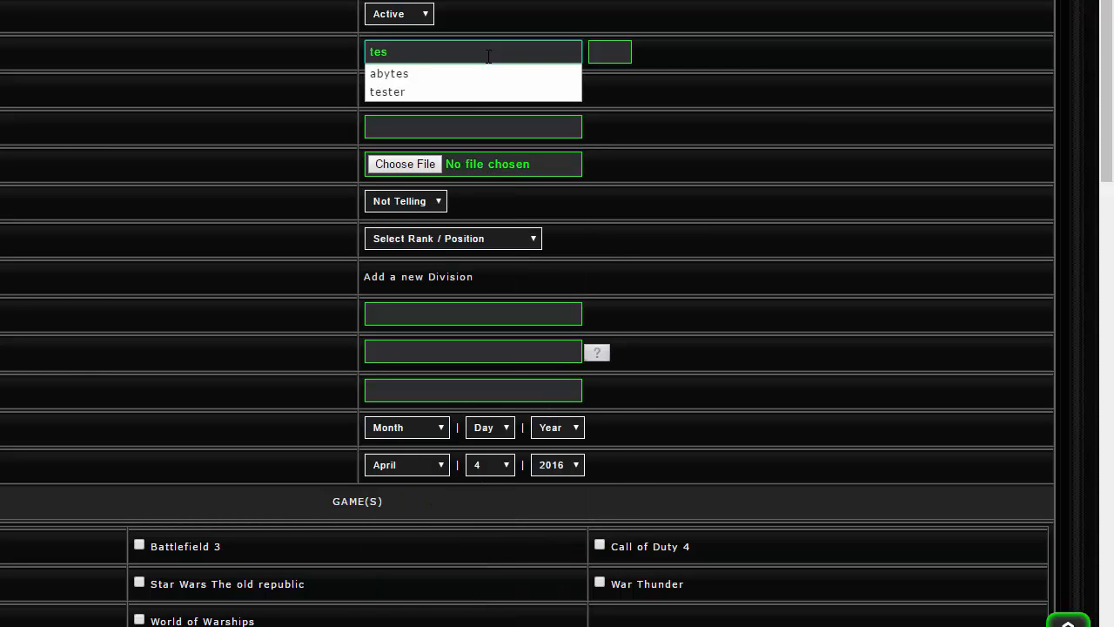
type("t")
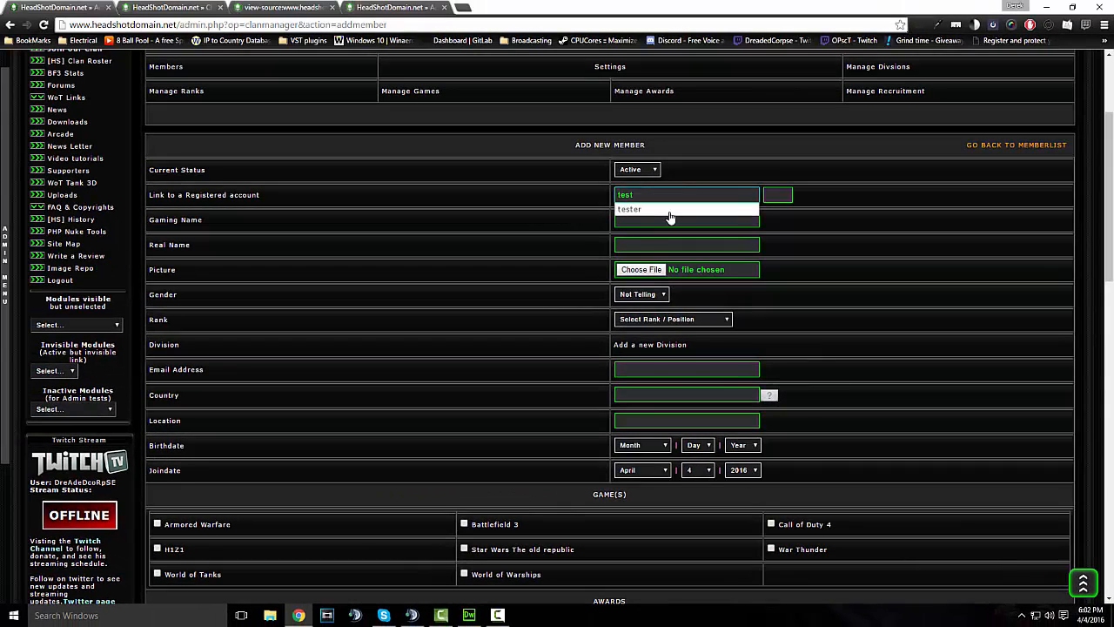
left_click(442, 74)
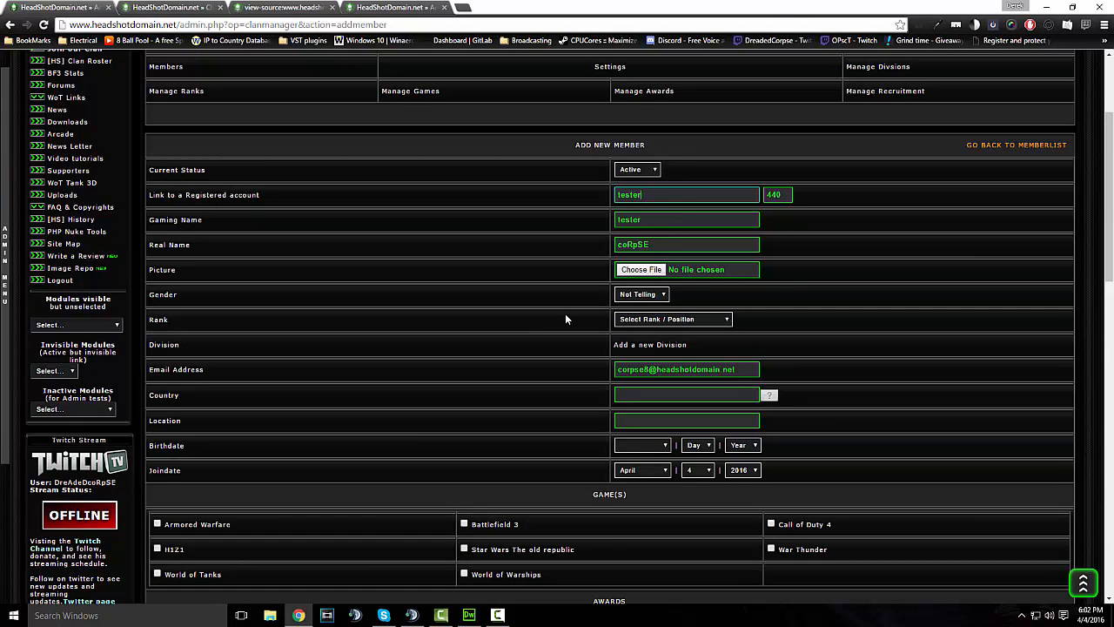
Set the new member's rank to Probie and the country to United States
scroll(667, 293, "down", 1)
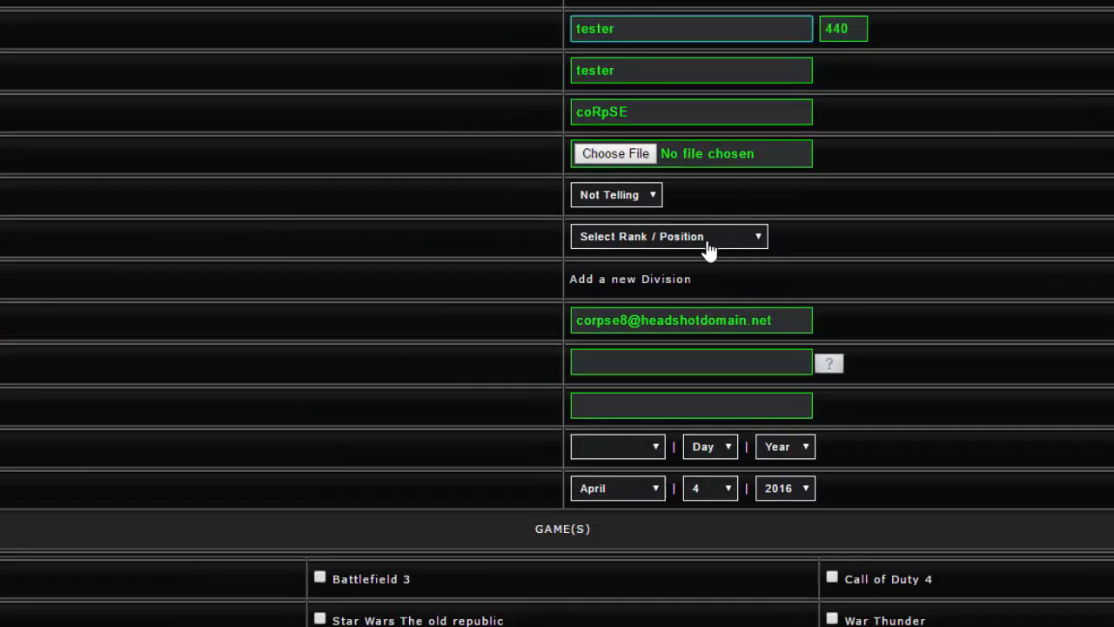
left_click(696, 261)
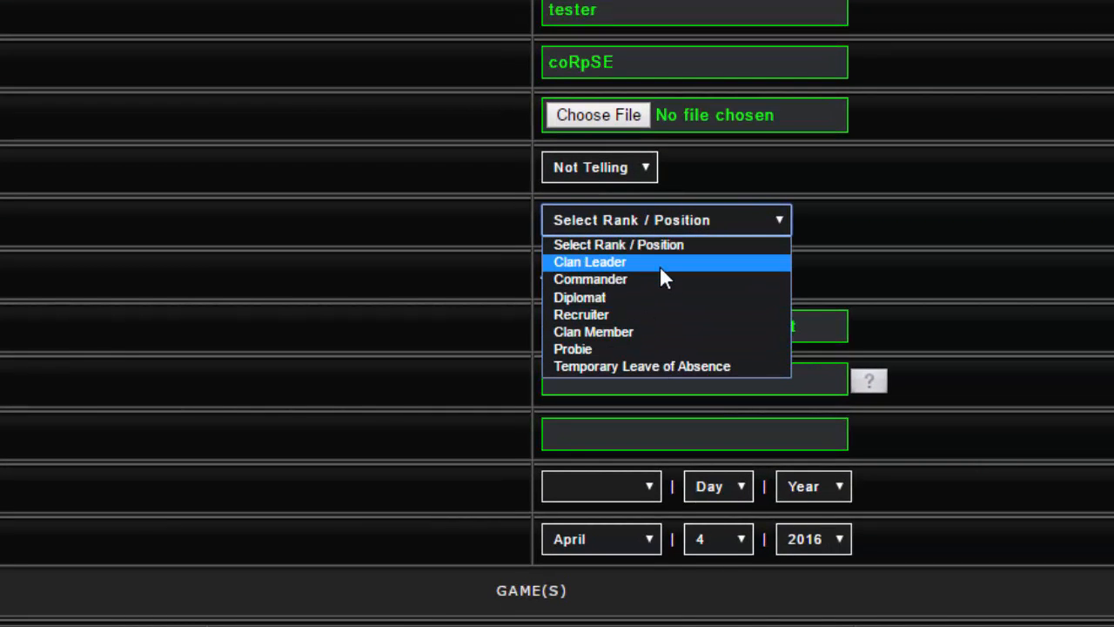
left_click(576, 348)
scroll(979, 315, "down", 2)
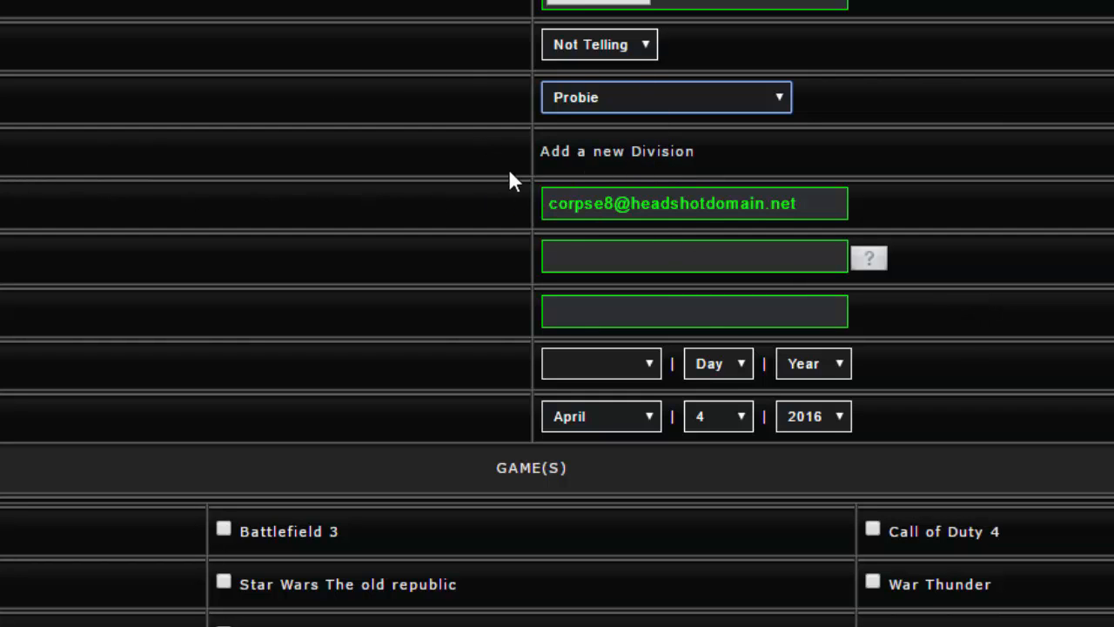
scroll(514, 215, "down", 2)
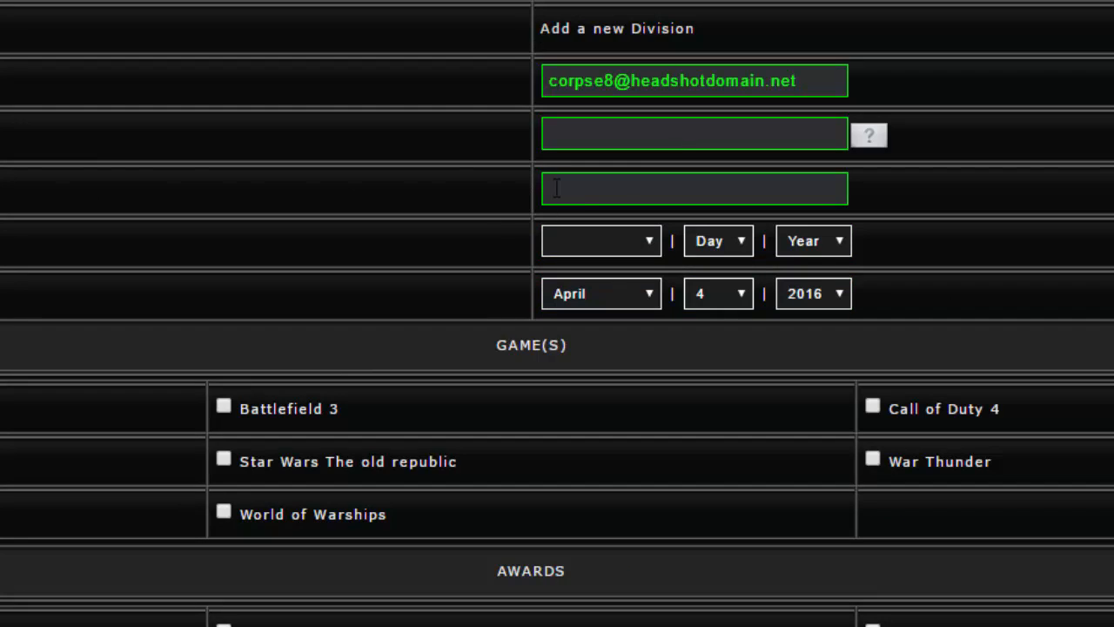
left_click(703, 140)
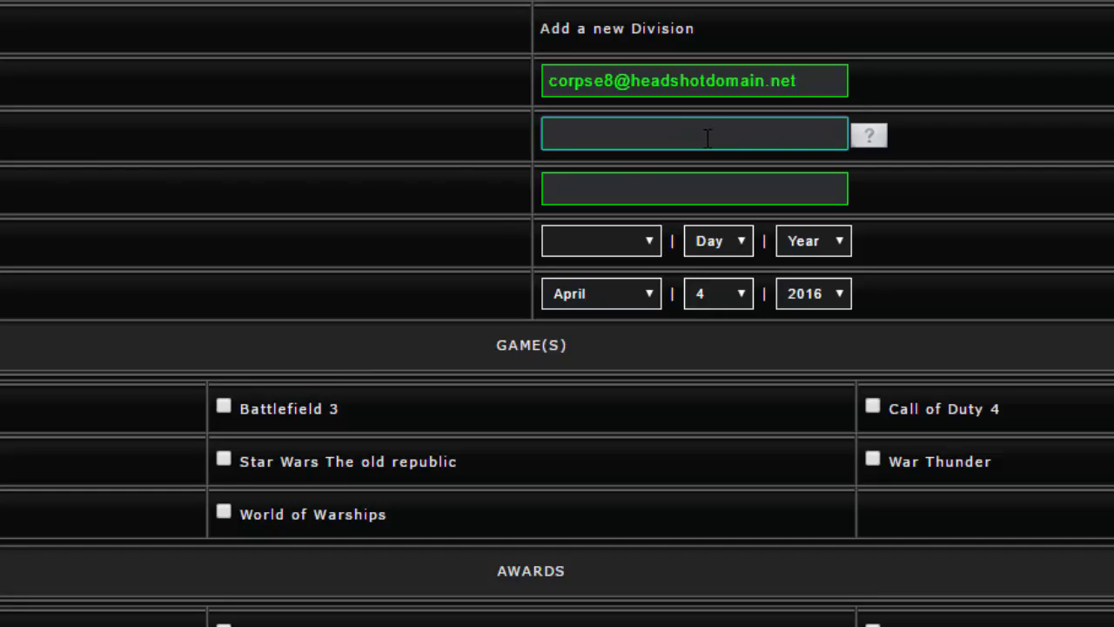
type("Unite")
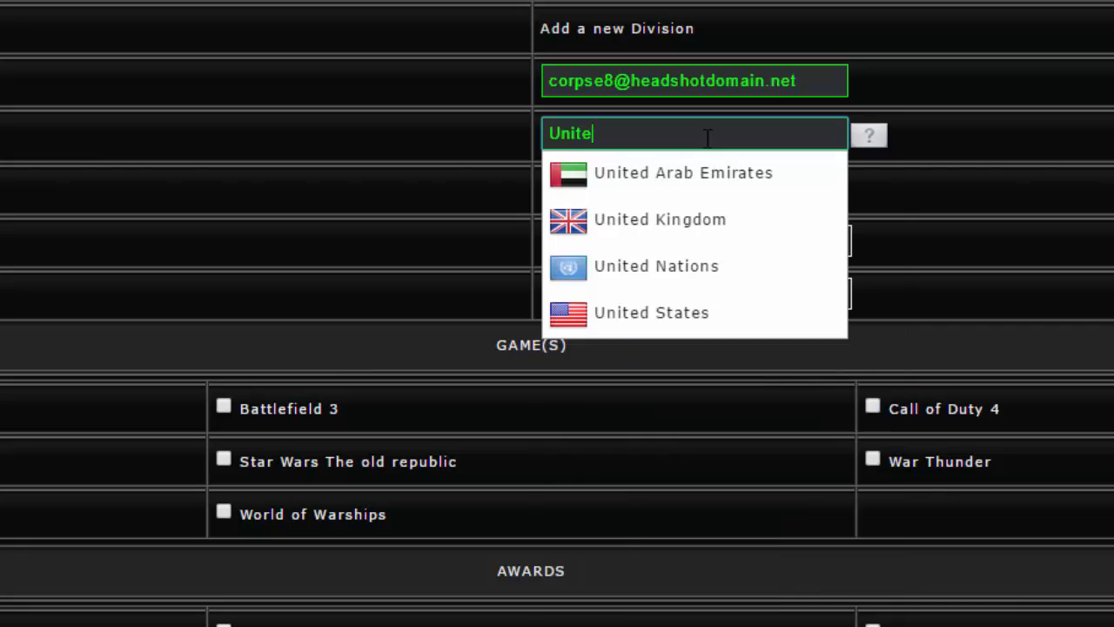
left_click(706, 319)
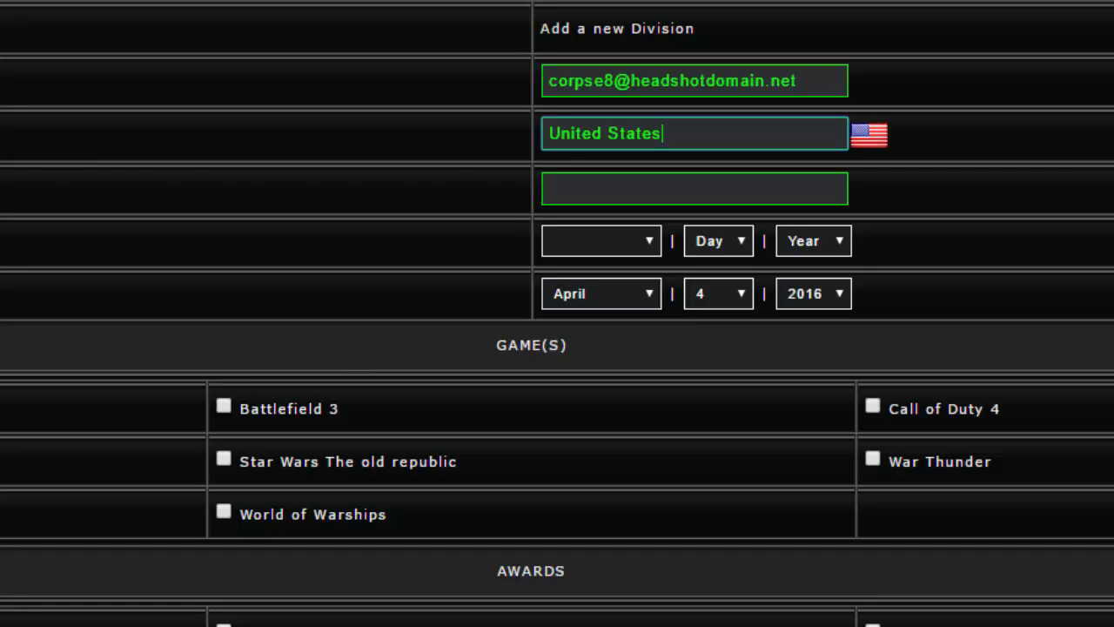
Assign the games H1Z1, Battlefield 3, Call of Duty 4 and War Thunder to the new member
scroll(543, 301, "down", 2)
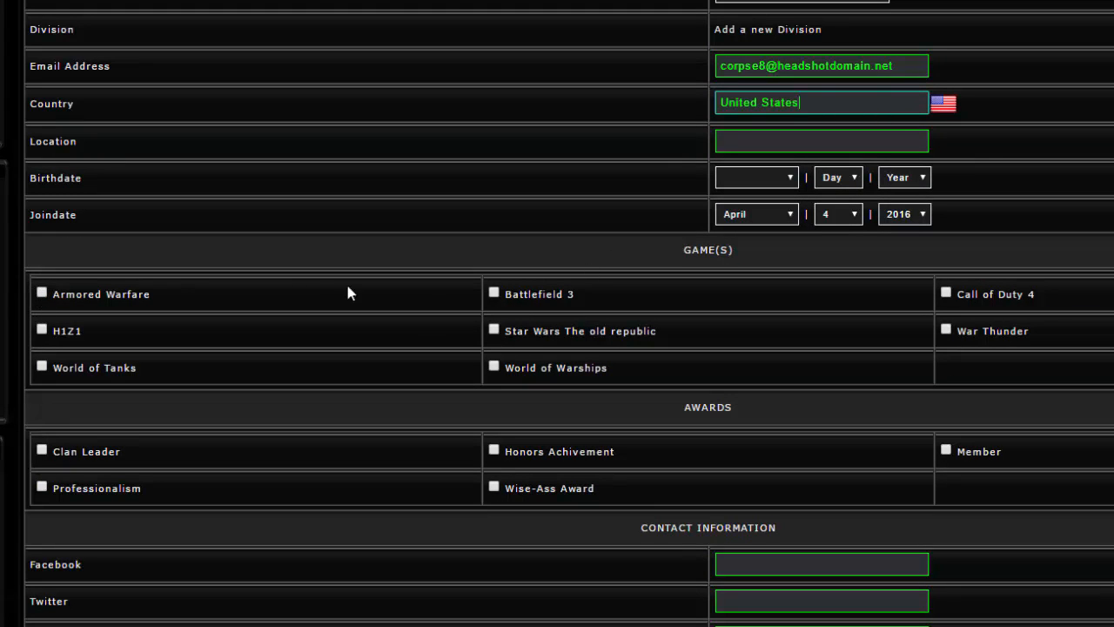
left_click(42, 330)
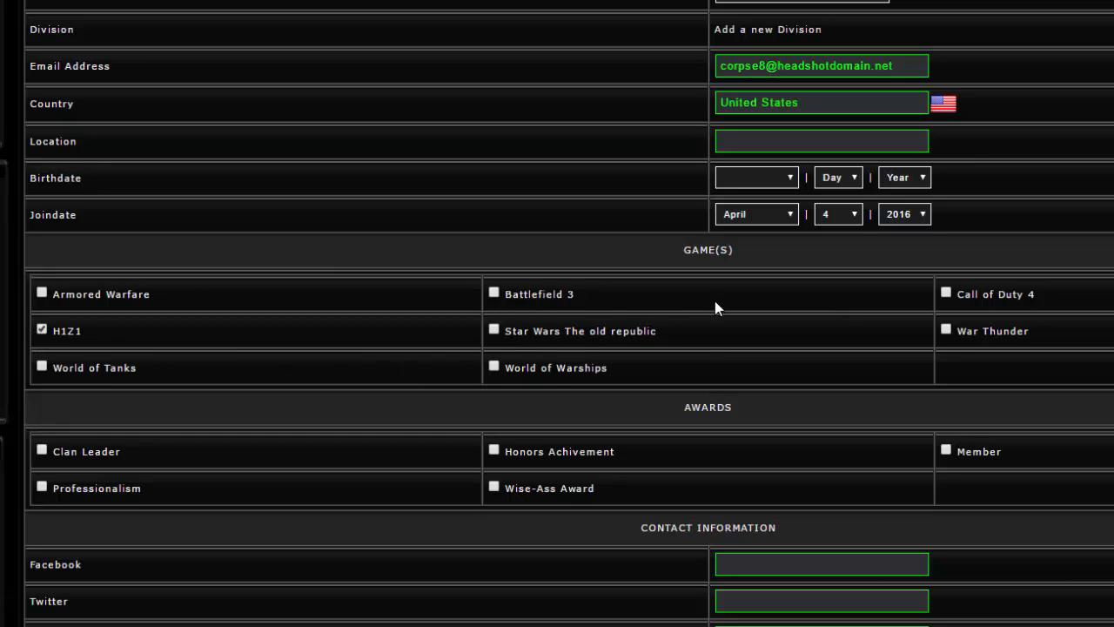
left_click(494, 293)
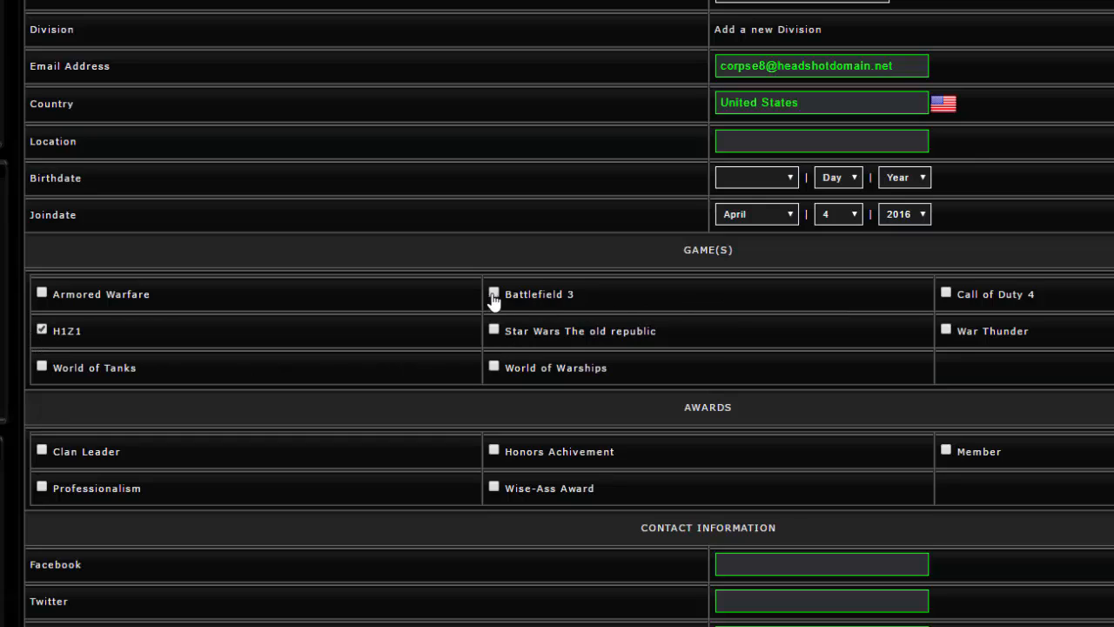
left_click(946, 293)
left_click(946, 330)
Grant the new member the awards Clan Leader, Wise-Ass Award, Member, Honors Achivement and Professionalism
scroll(691, 349, "down", 2)
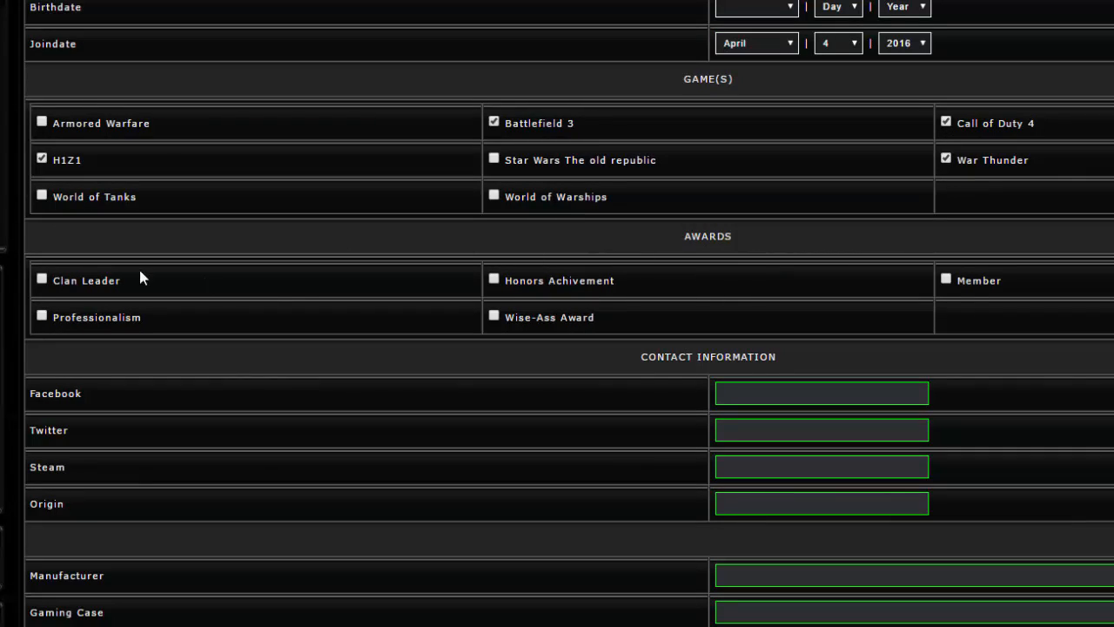
left_click(42, 279)
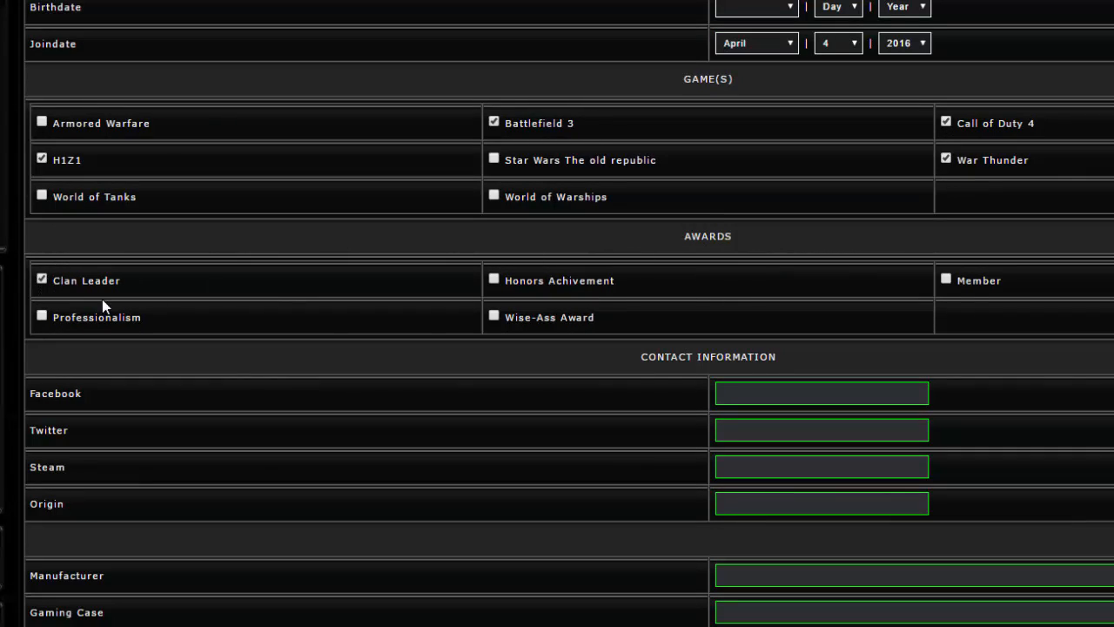
left_click(495, 319)
left_click(946, 278)
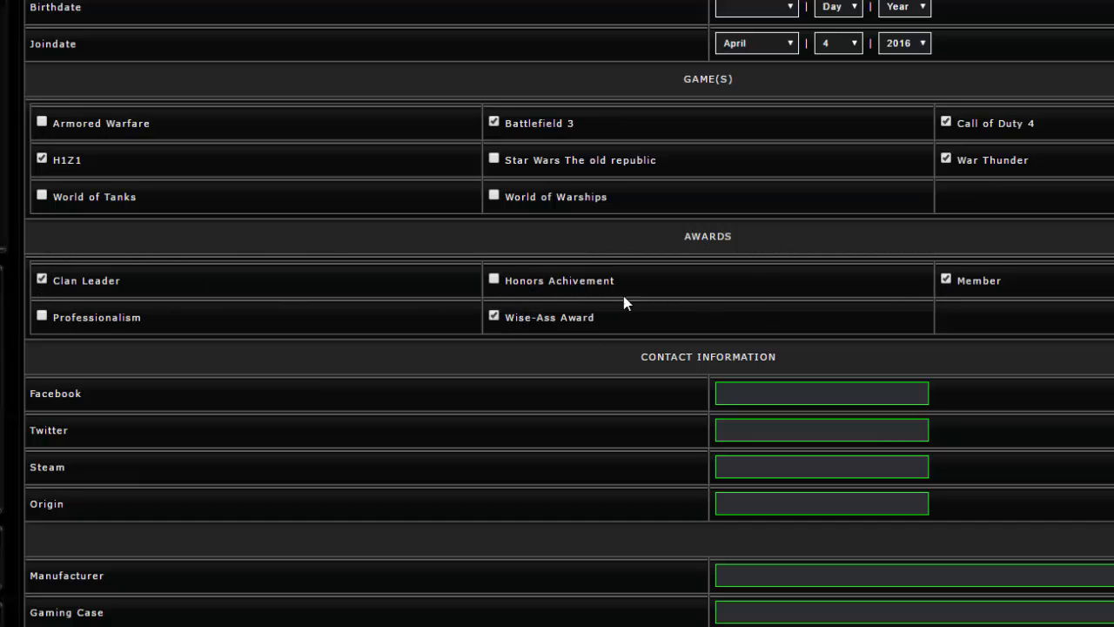
left_click(493, 279)
left_click(42, 318)
scroll(327, 319, "down", 1)
scroll(533, 334, "up", 2)
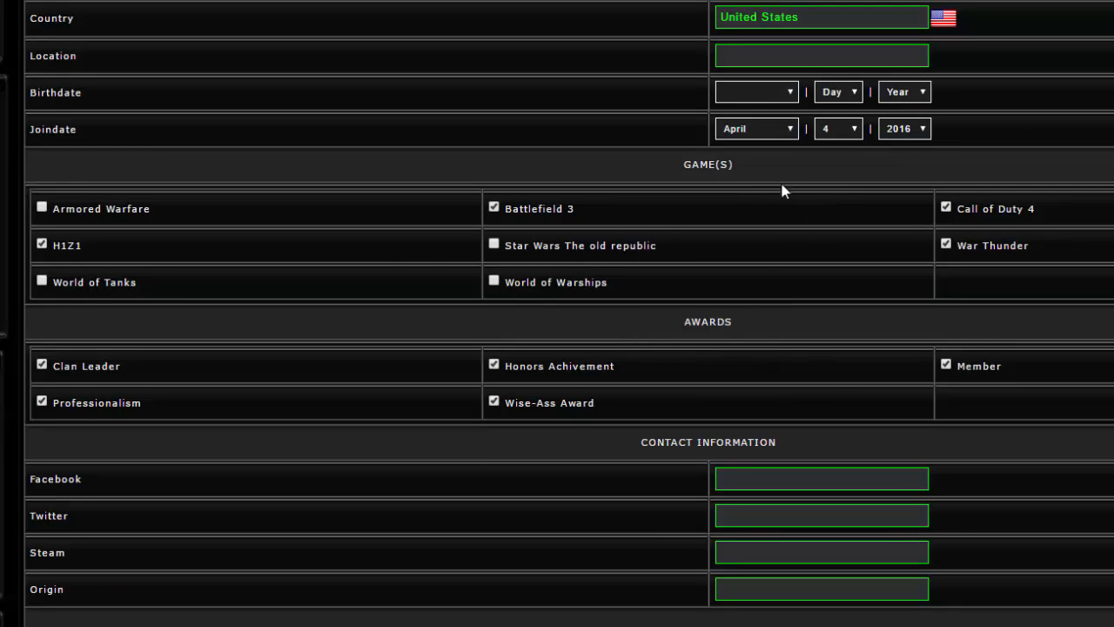
scroll(649, 252, "down", 3)
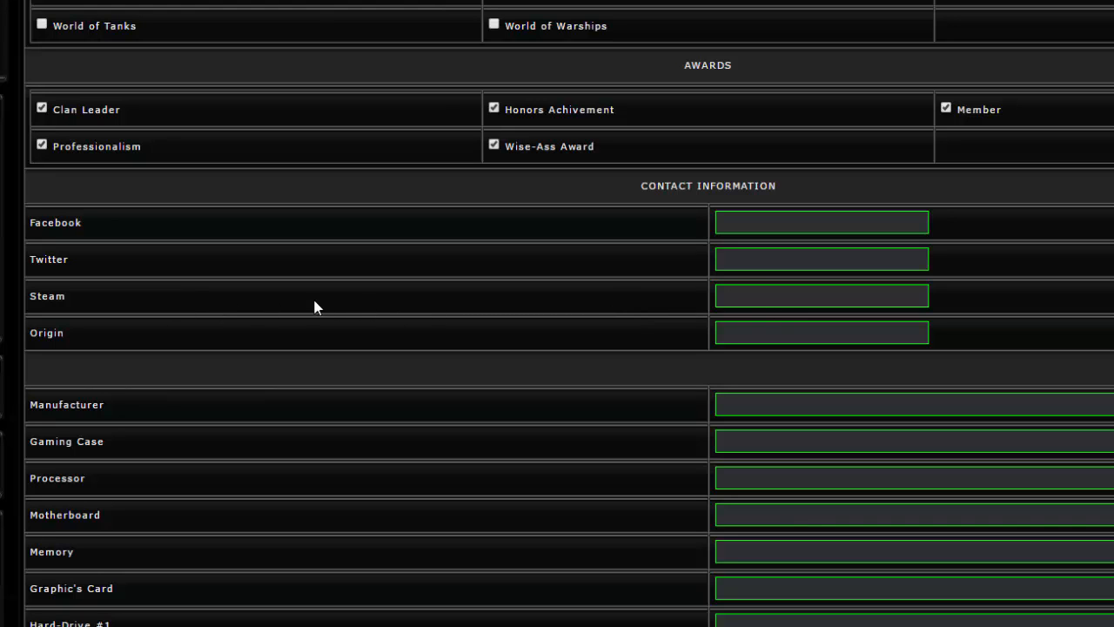
Try the website steam.io in a new browser tab as a source for the member's Steam ID
left_click(767, 298)
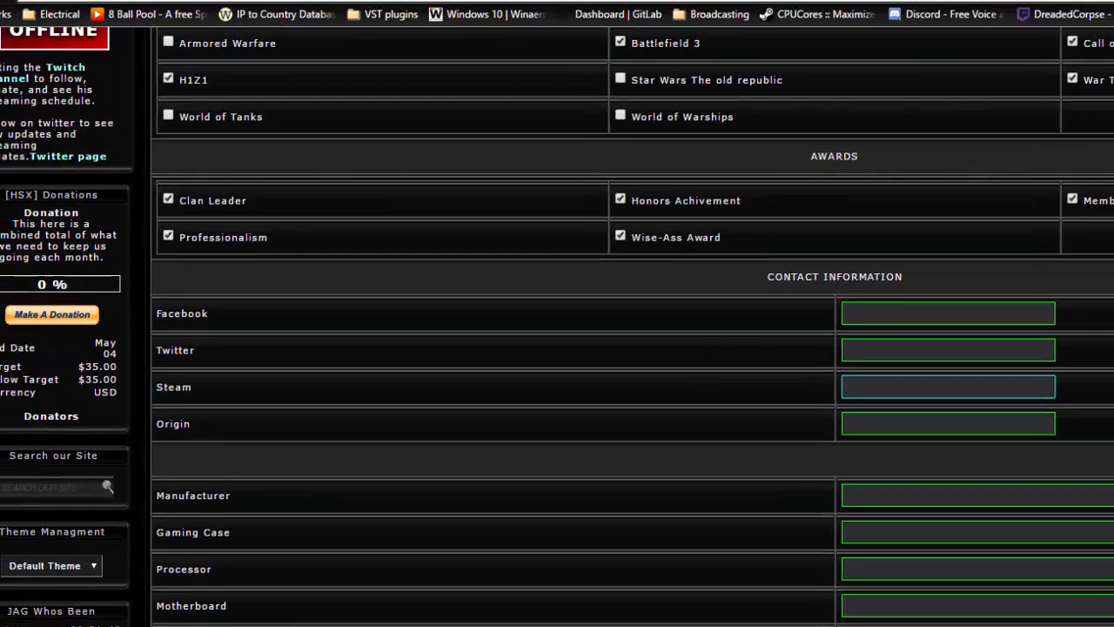
key("ctrl+t")
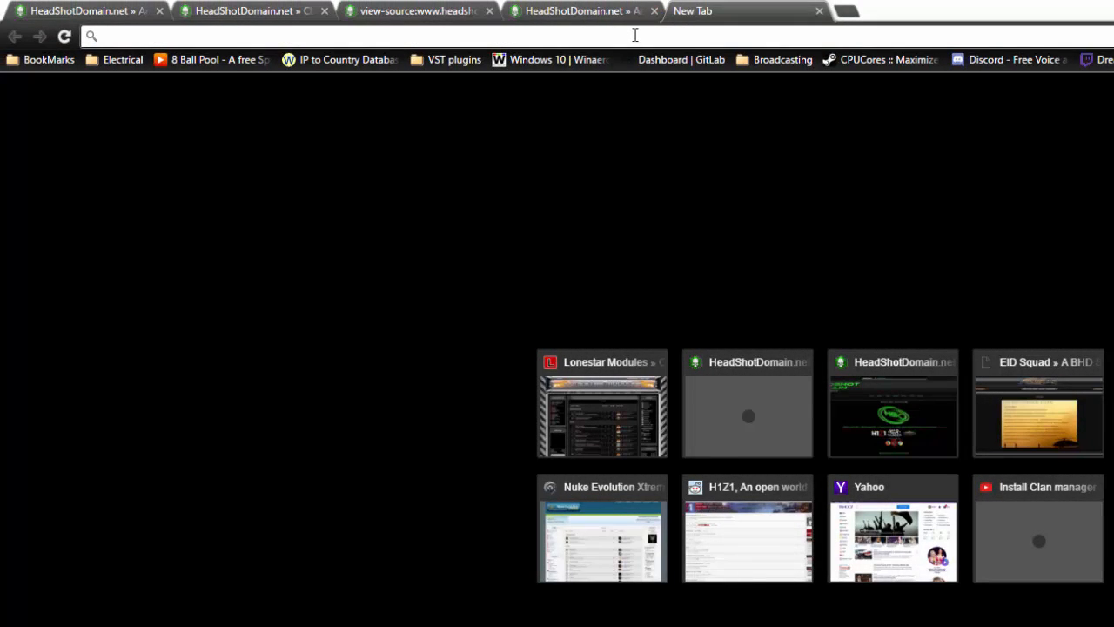
type("steam")
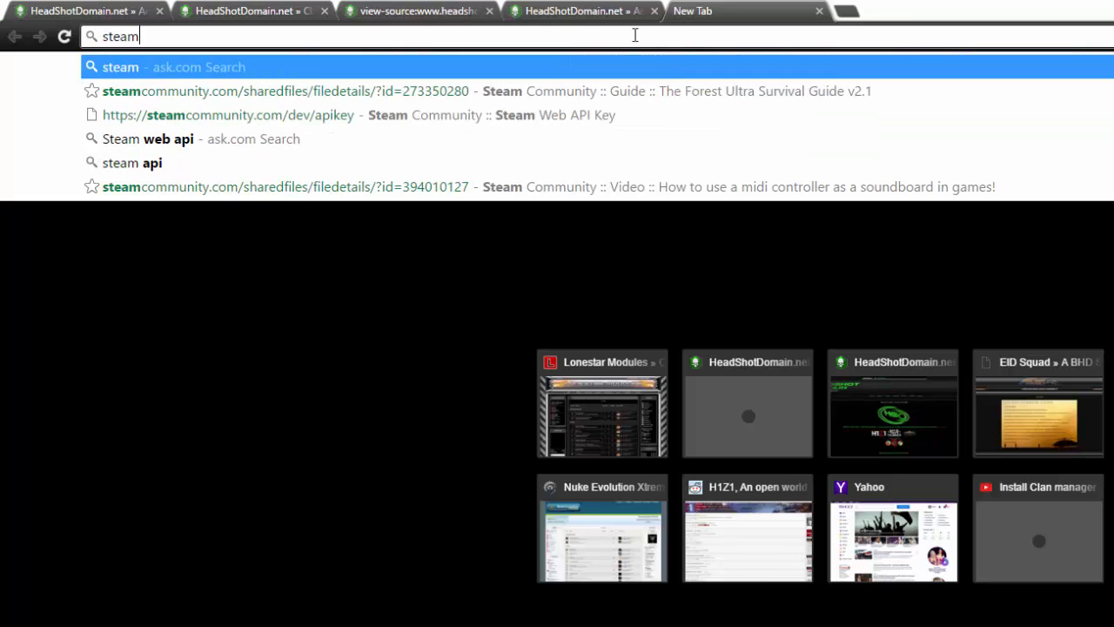
type(".io")
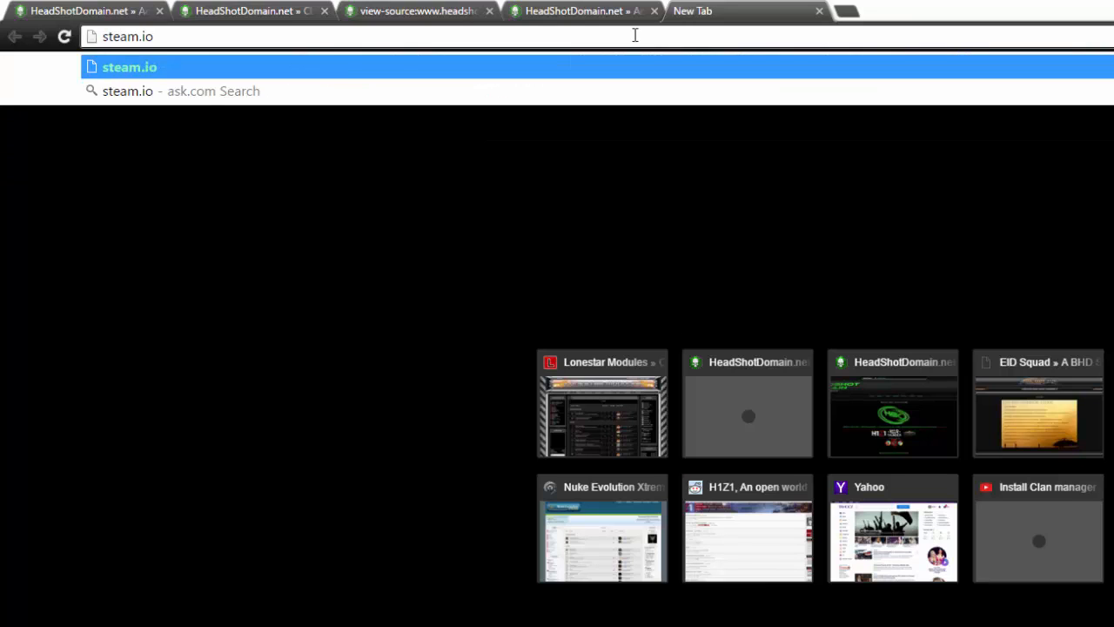
key("Return")
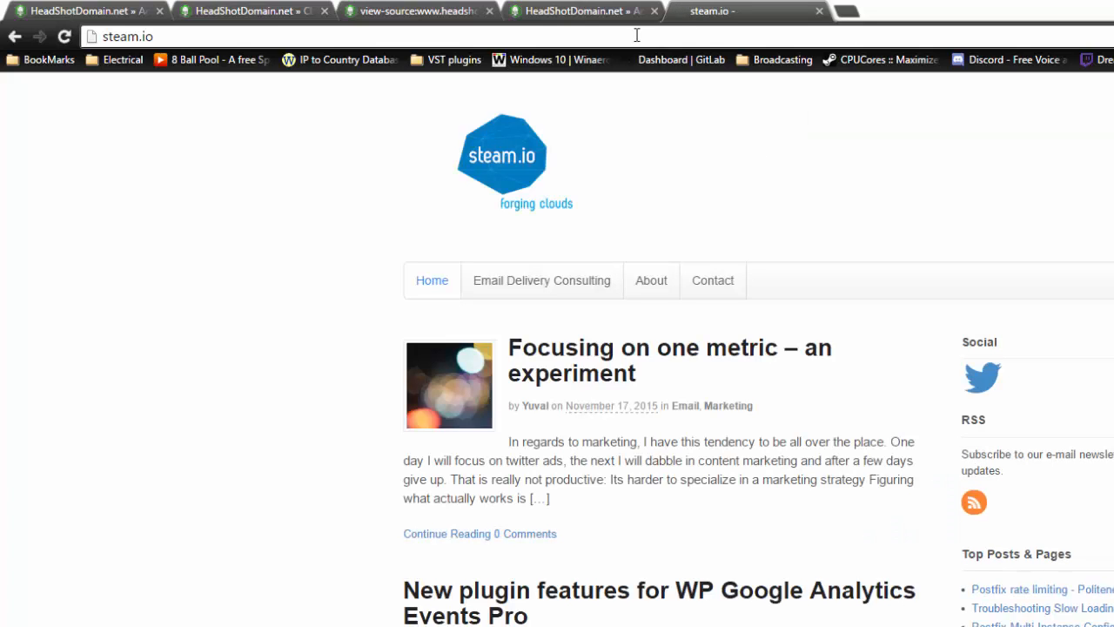
Go to ask.com and search for "Steam ID 64 number"
left_click(652, 40)
type("ask.com")
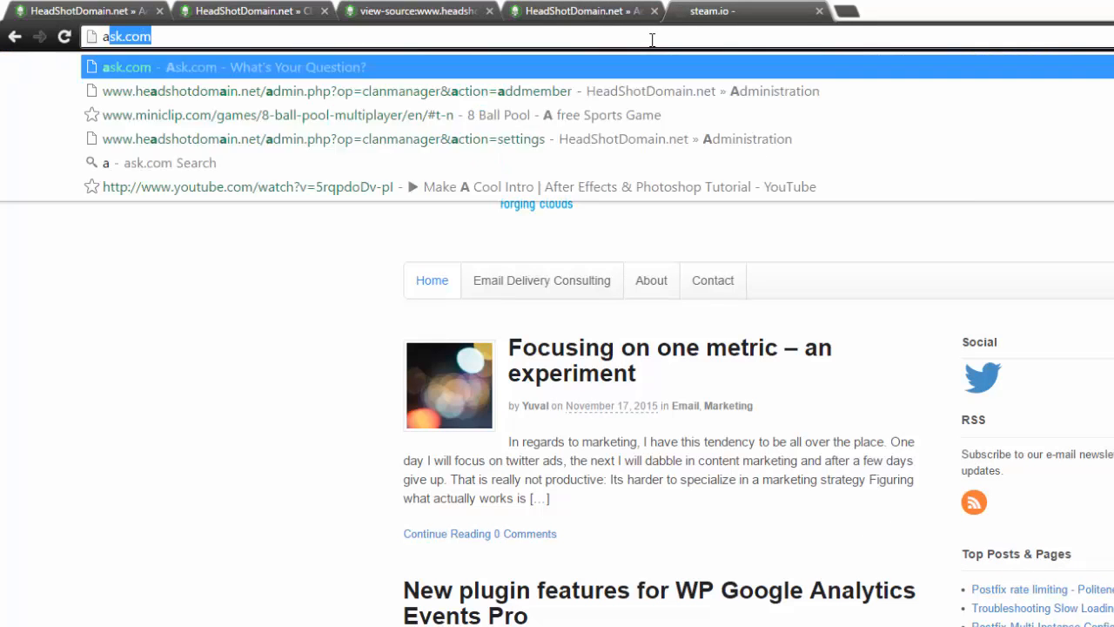
key("Return")
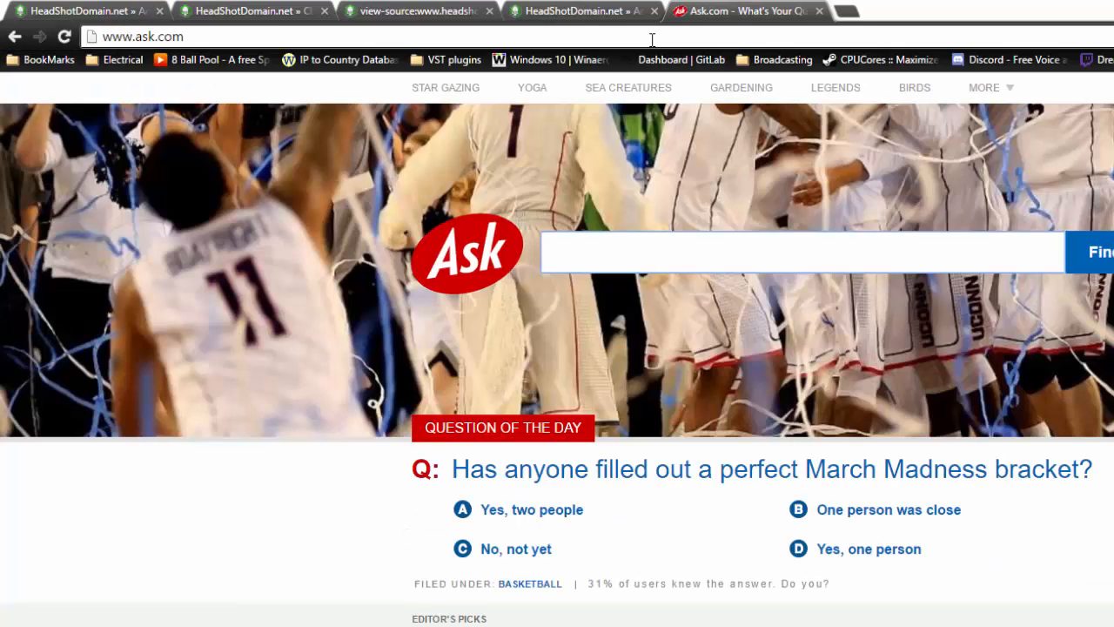
type("Sta")
key("BackSpace")
type("eam ")
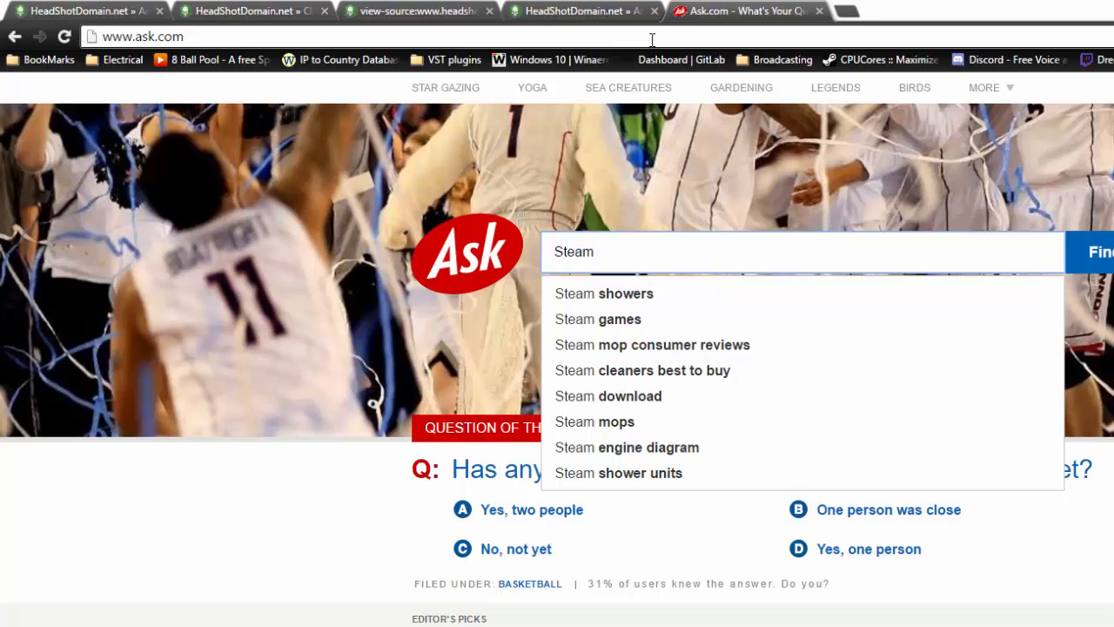
type("ID")
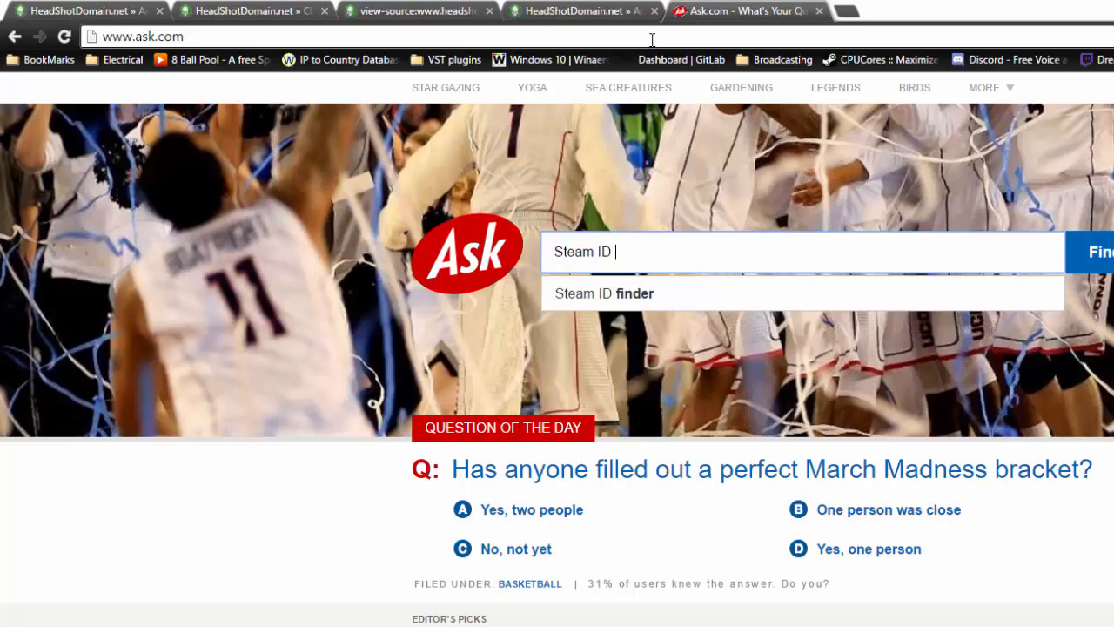
type(" 64 number")
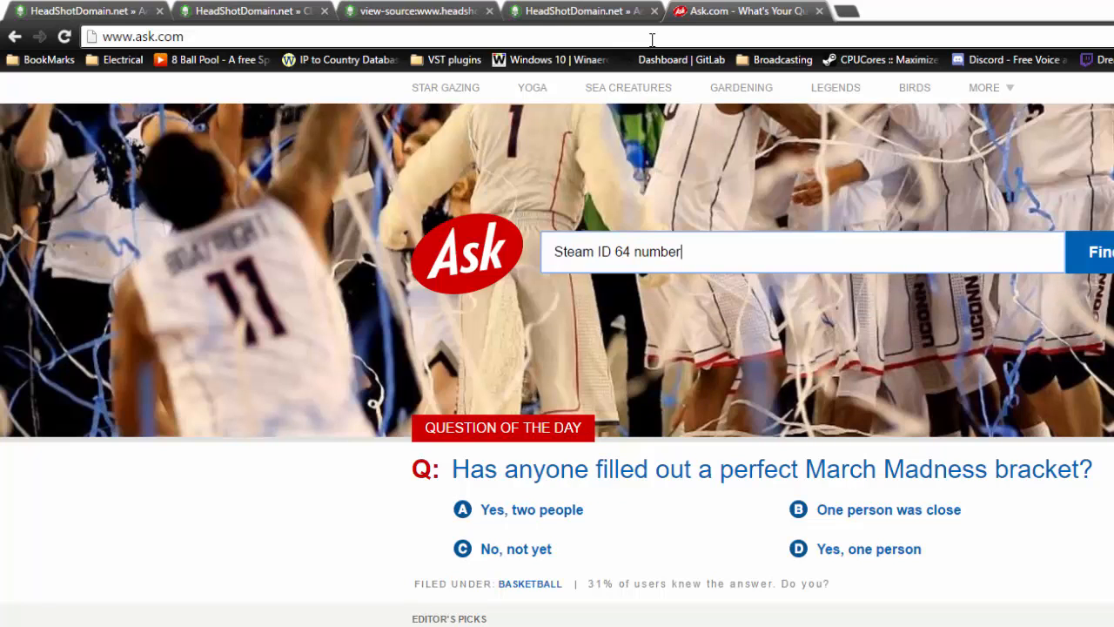
key("Return")
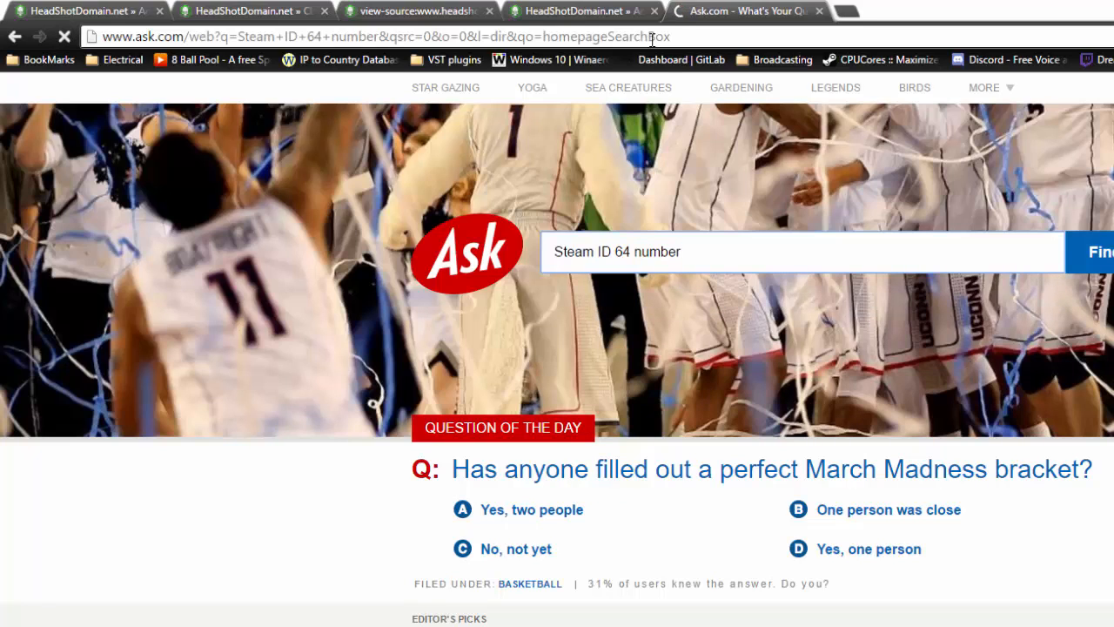
Open the STEAMID I/O site from the search results and look up the member's Steam account name
scroll(461, 304, "down", 3)
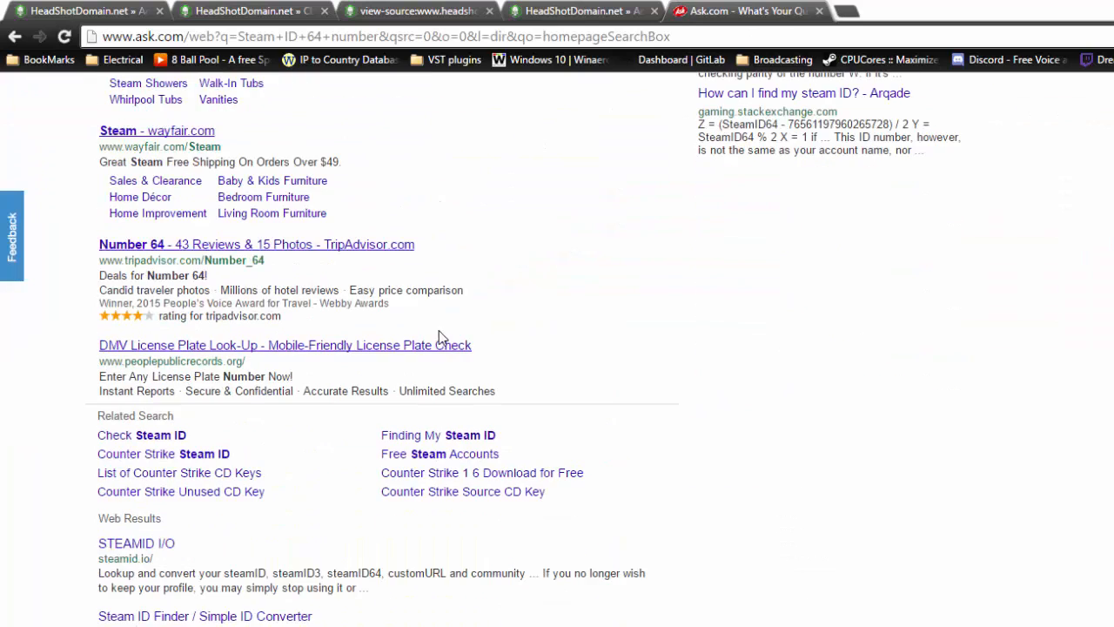
scroll(417, 366, "down", 1)
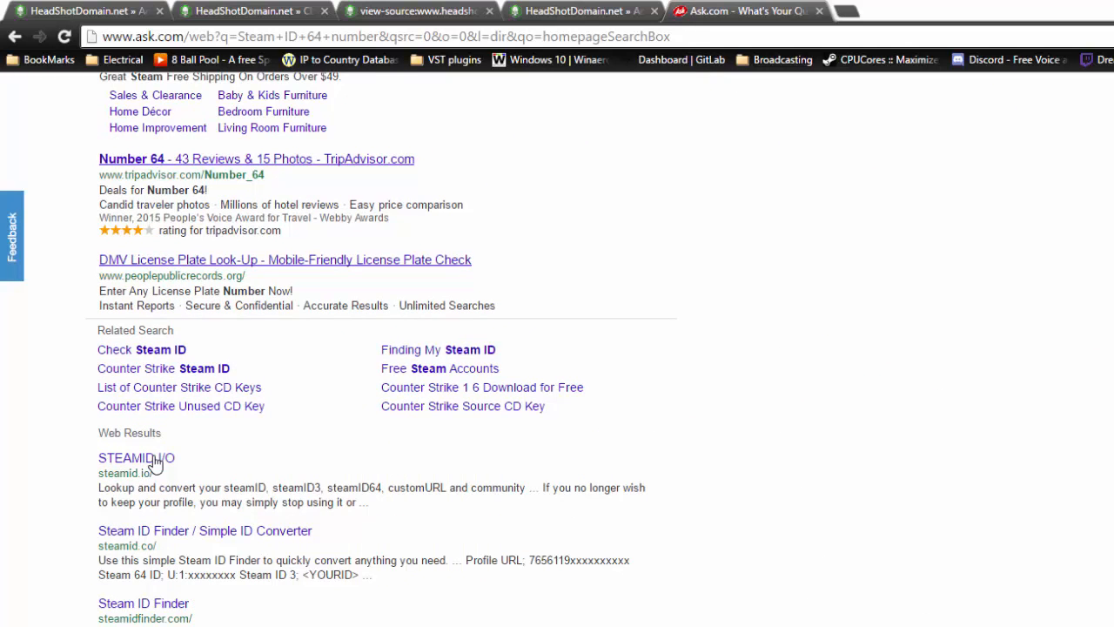
left_click(150, 457)
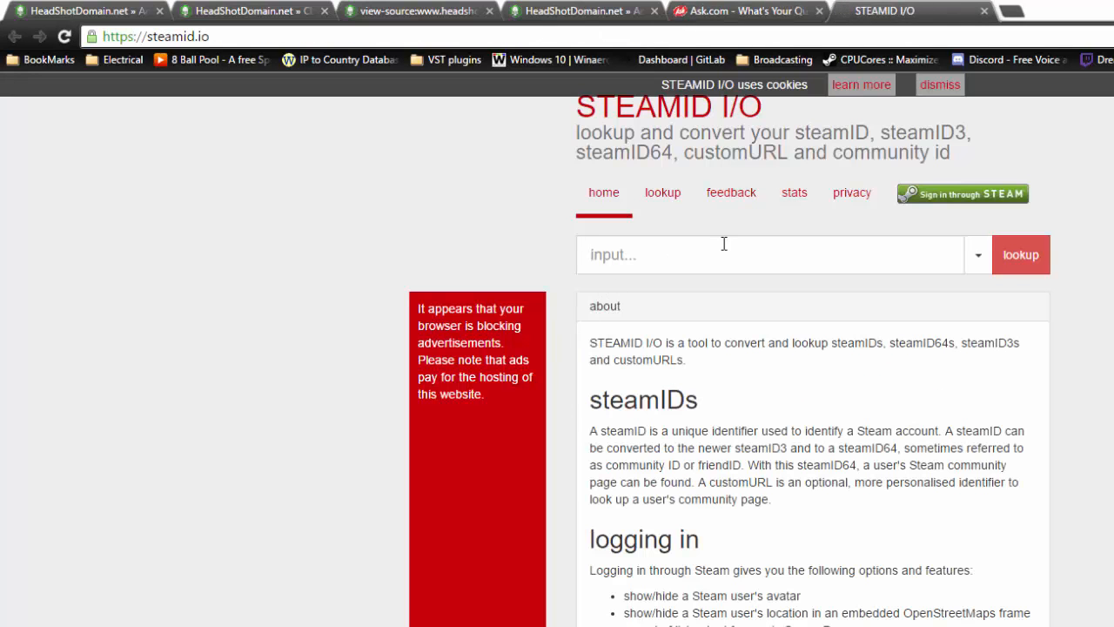
type("DreAdeDcoRpSE")
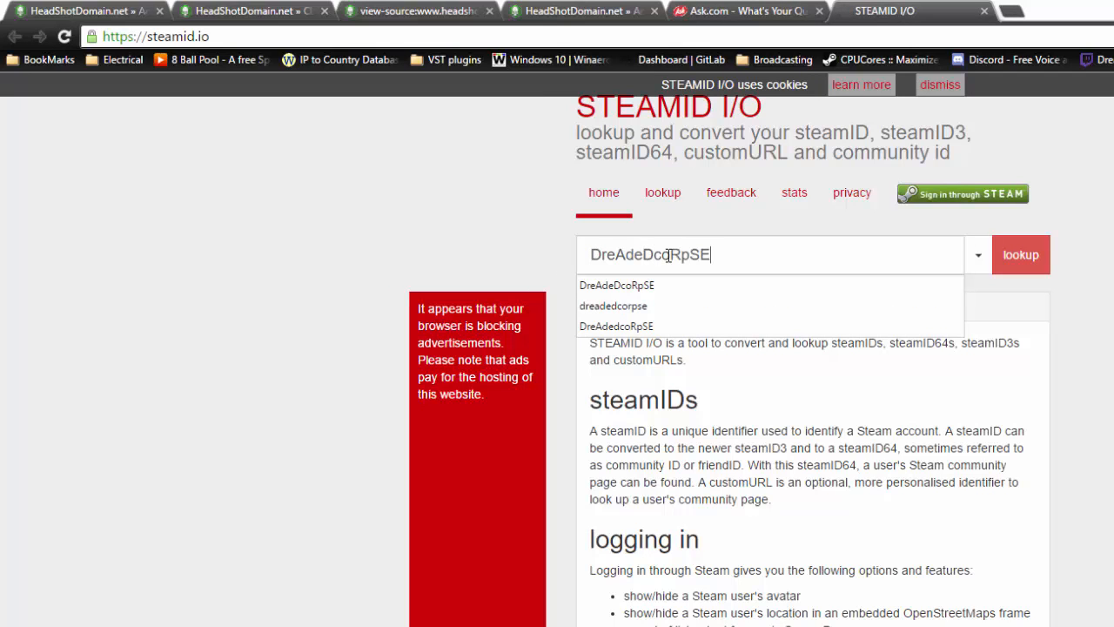
key("Return")
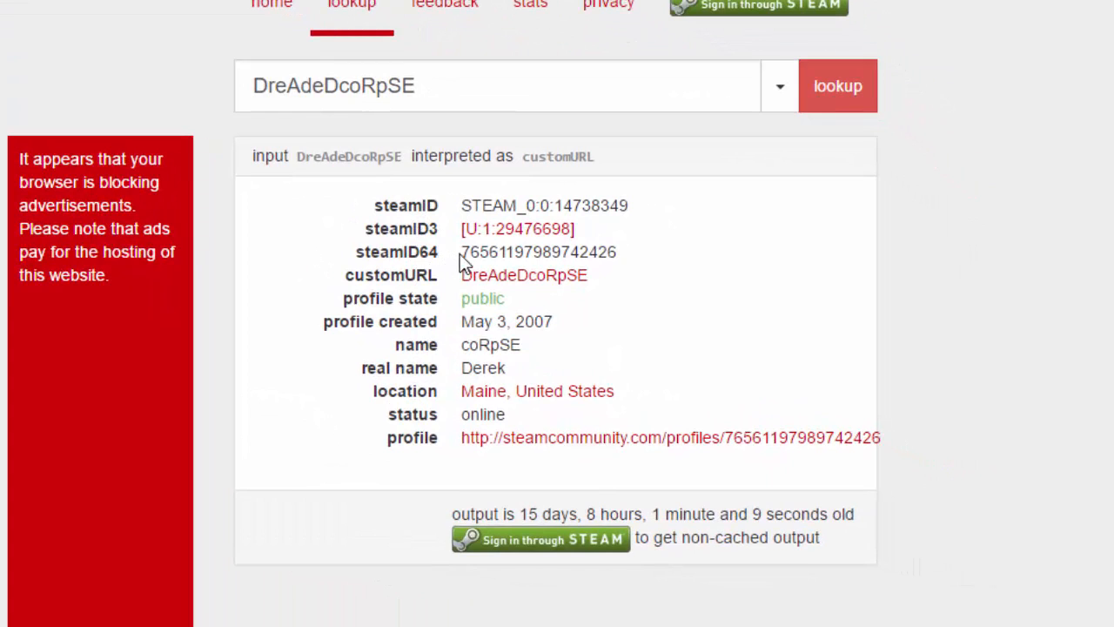
Copy the steamID64 into the new member's Steam contact field and save the member
left_click_drag(463, 253, 660, 254)
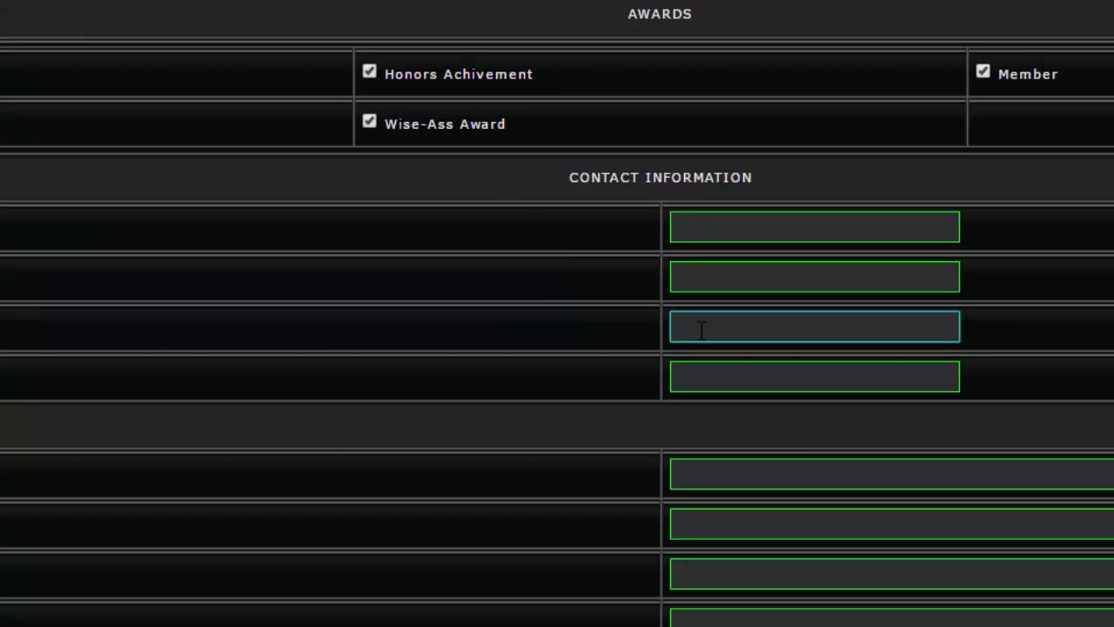
key("ctrl+v")
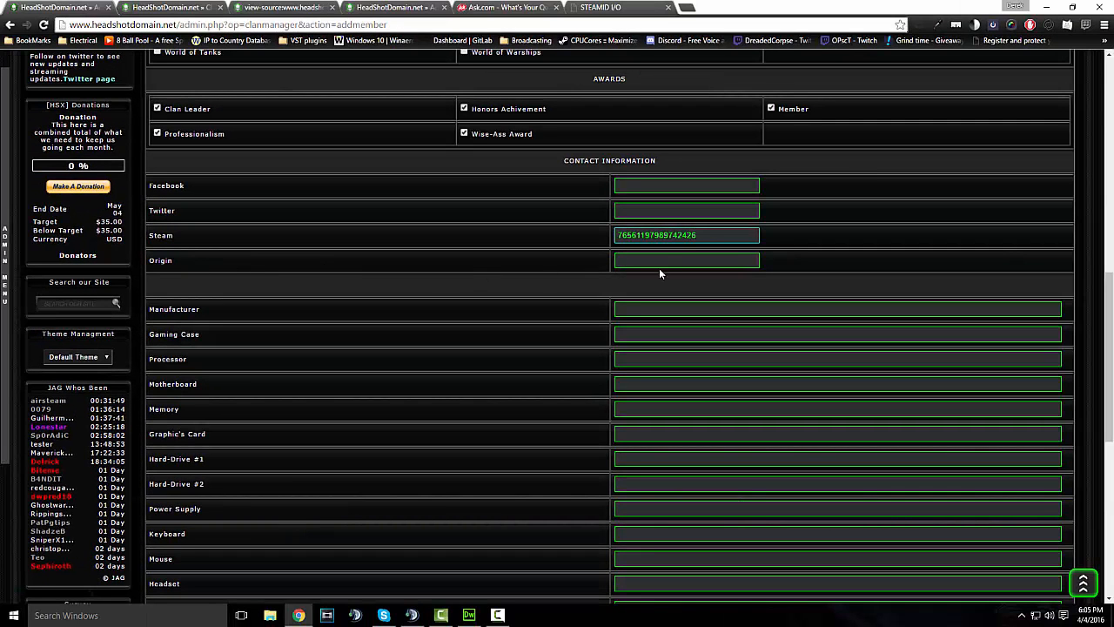
scroll(566, 281, "down", 1)
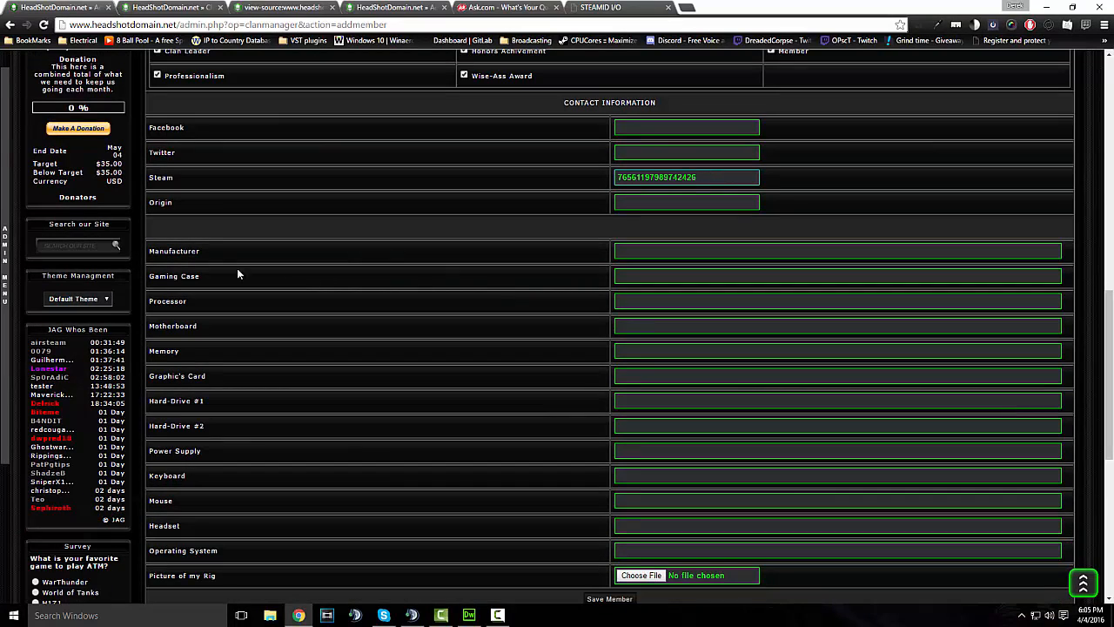
scroll(280, 258, "down", 2)
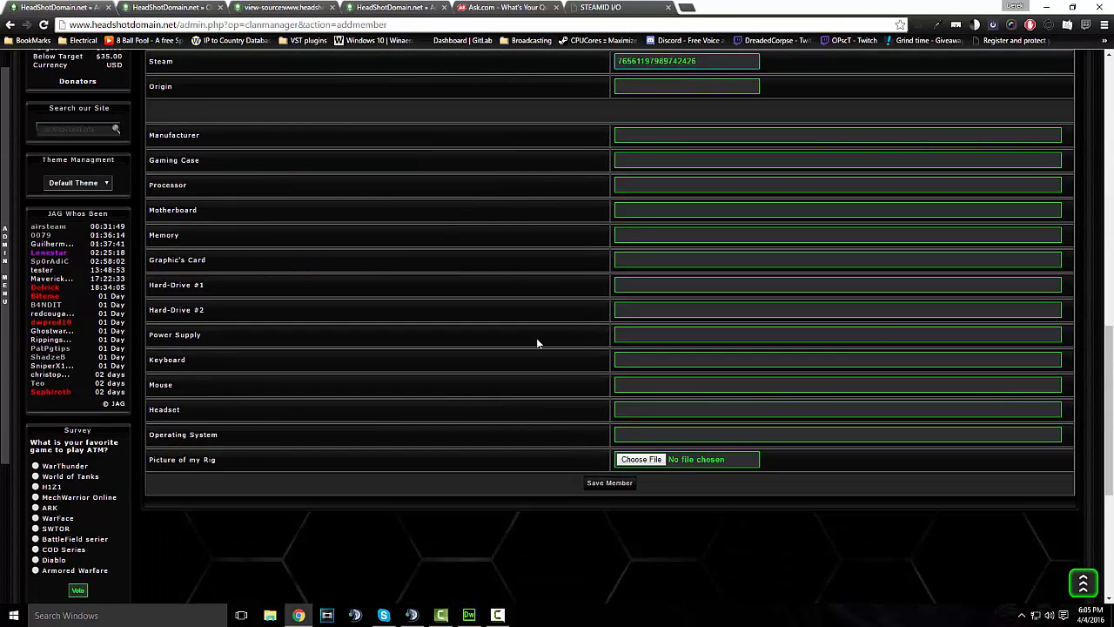
left_click(610, 483)
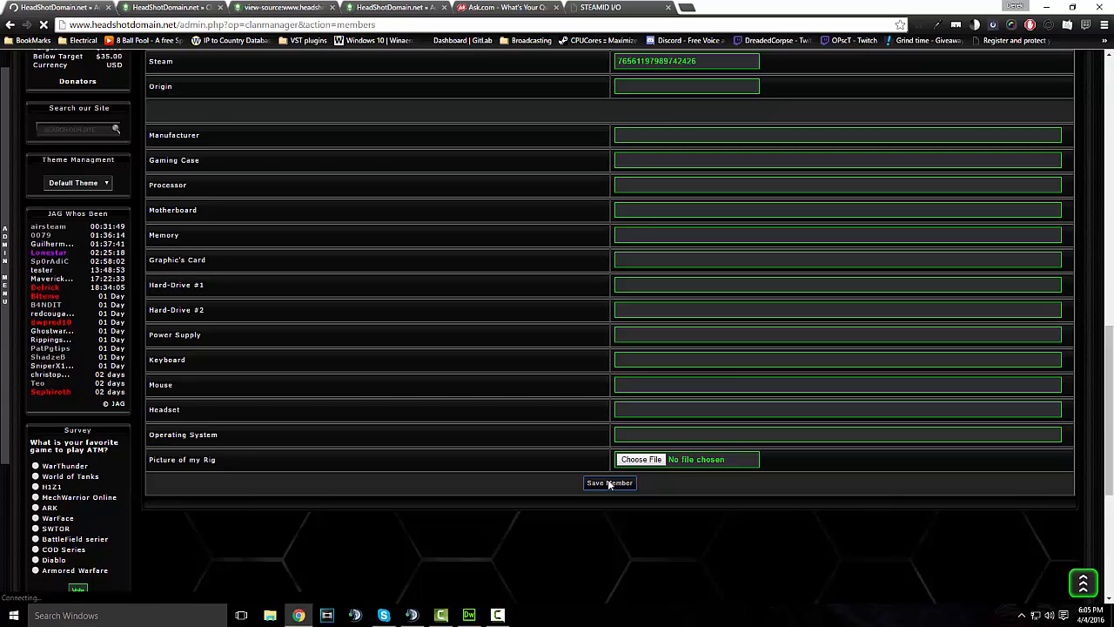
scroll(641, 440, "down", 4)
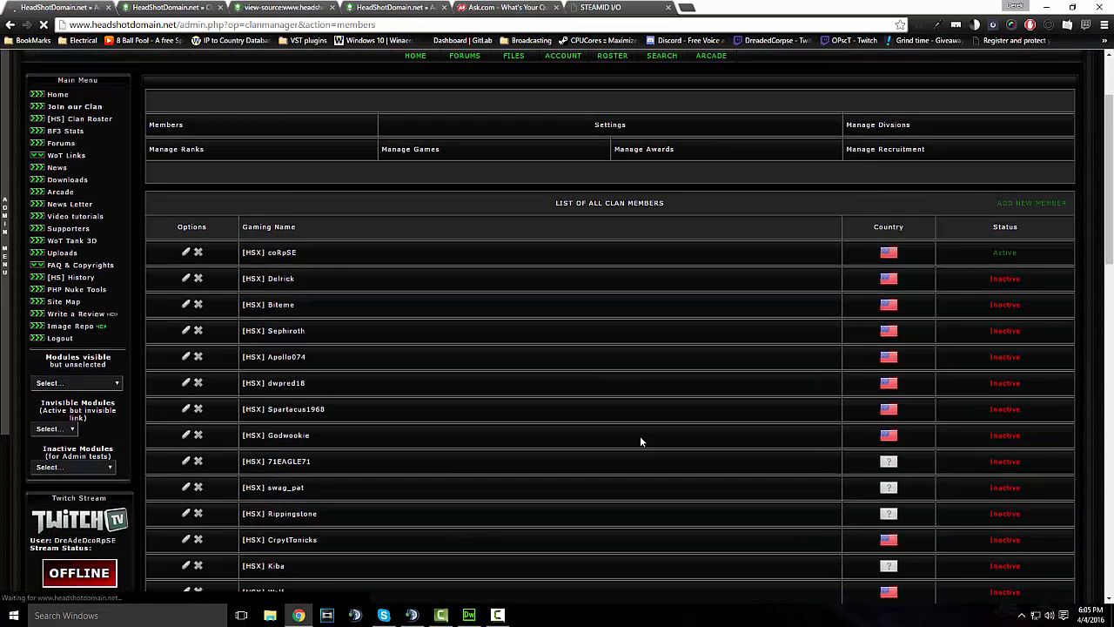
scroll(640, 439, "up", 2)
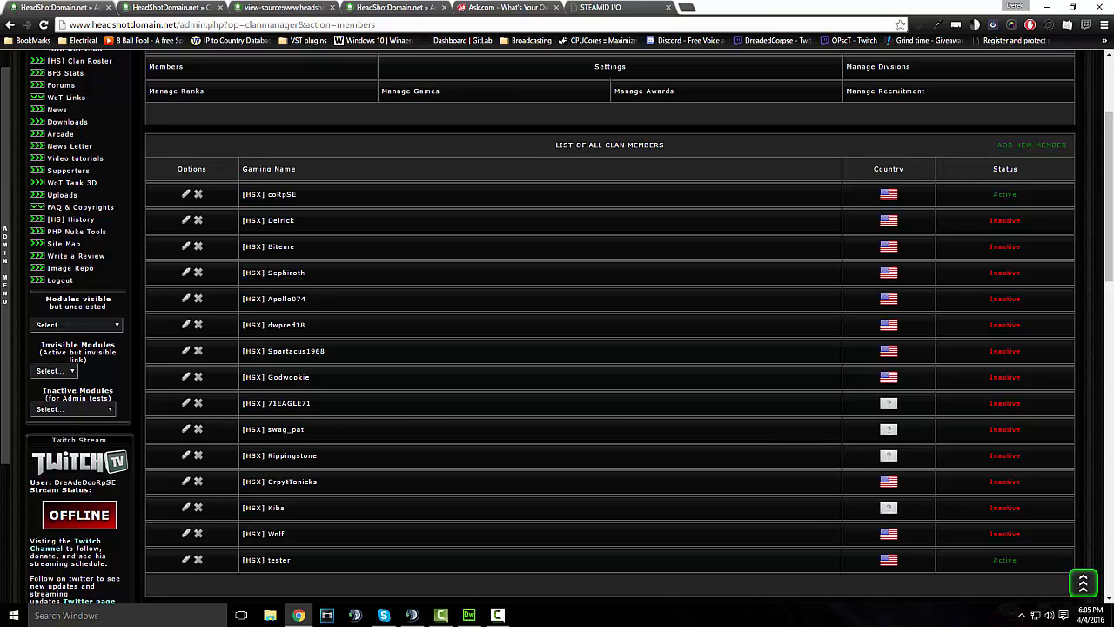
Switch to Firefox and open the clan website headshotdomain.net
key("F10")
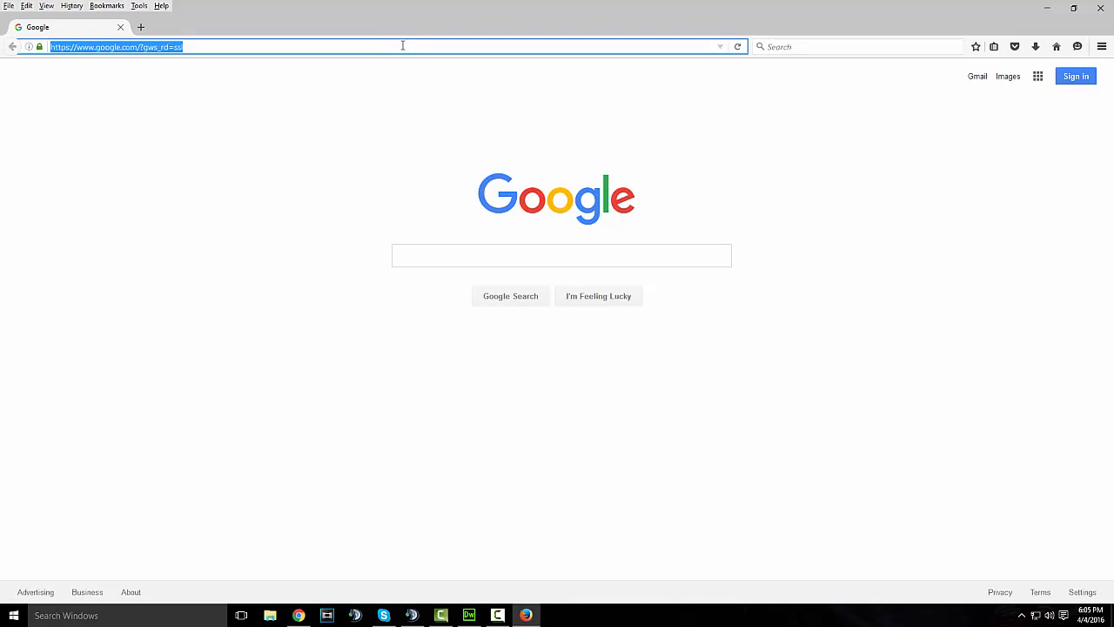
type("headshotdomai")
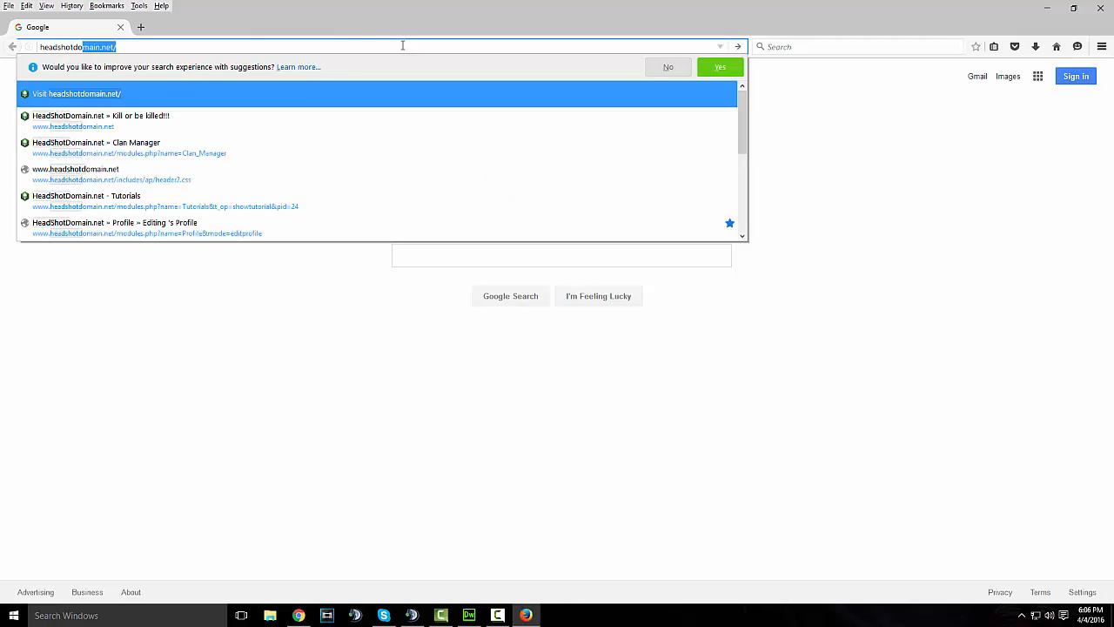
type("n")
key("Return")
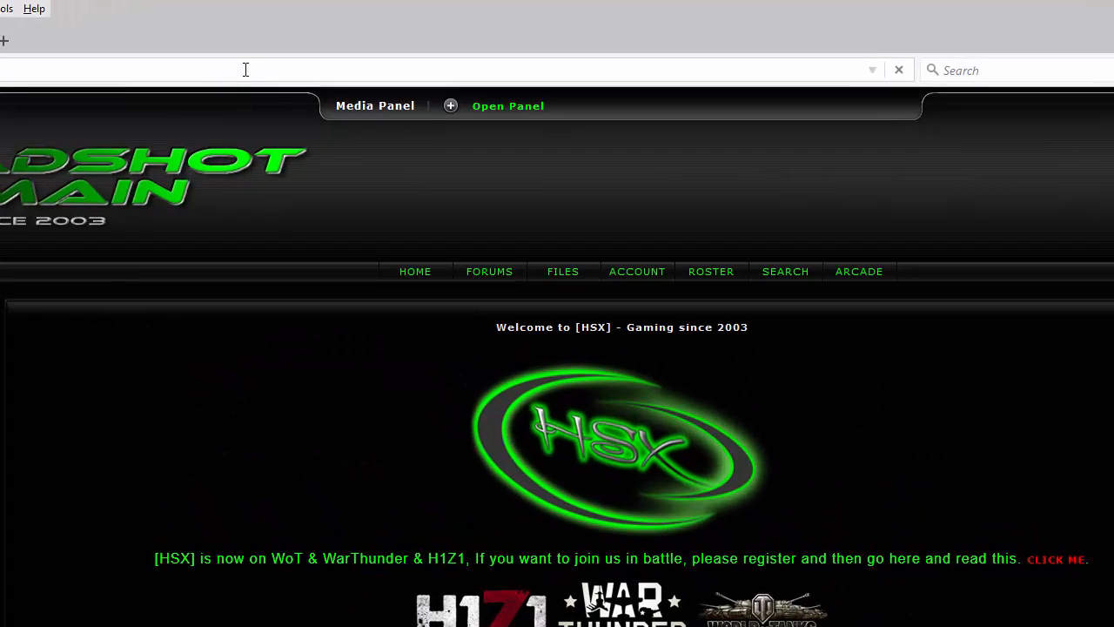
Open the clan site's public Clan Manager page at modules.php?name=Clan_Manager
left_click(245, 70)
scroll(557, 349, "down", 2)
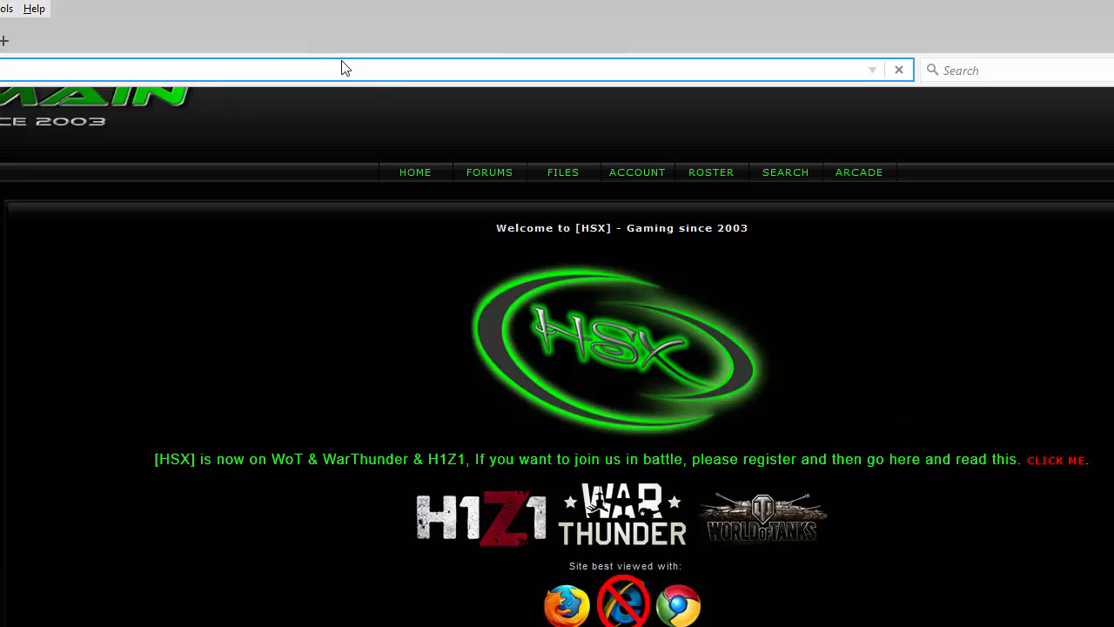
type("/")
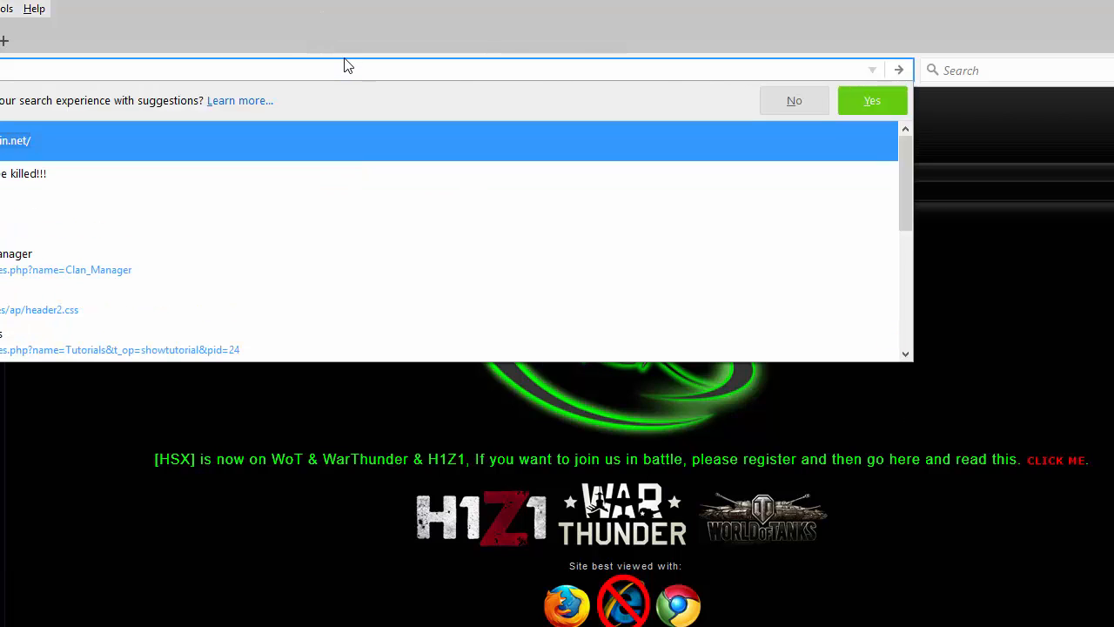
key("Down")
key("Down")
key("Down")
key("Down")
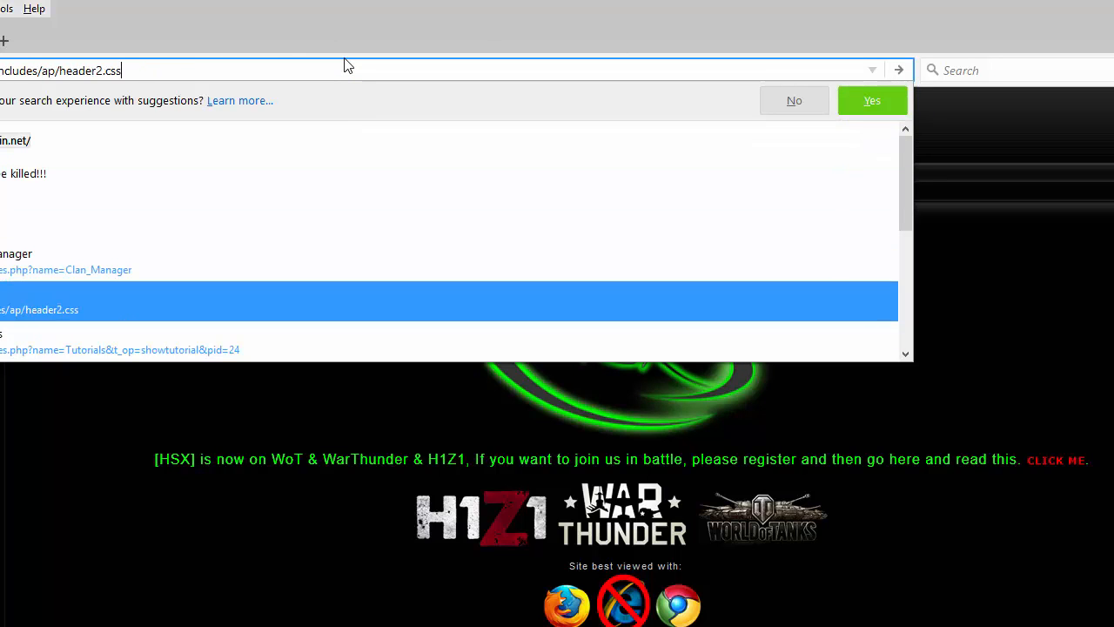
key("Up")
key("Return")
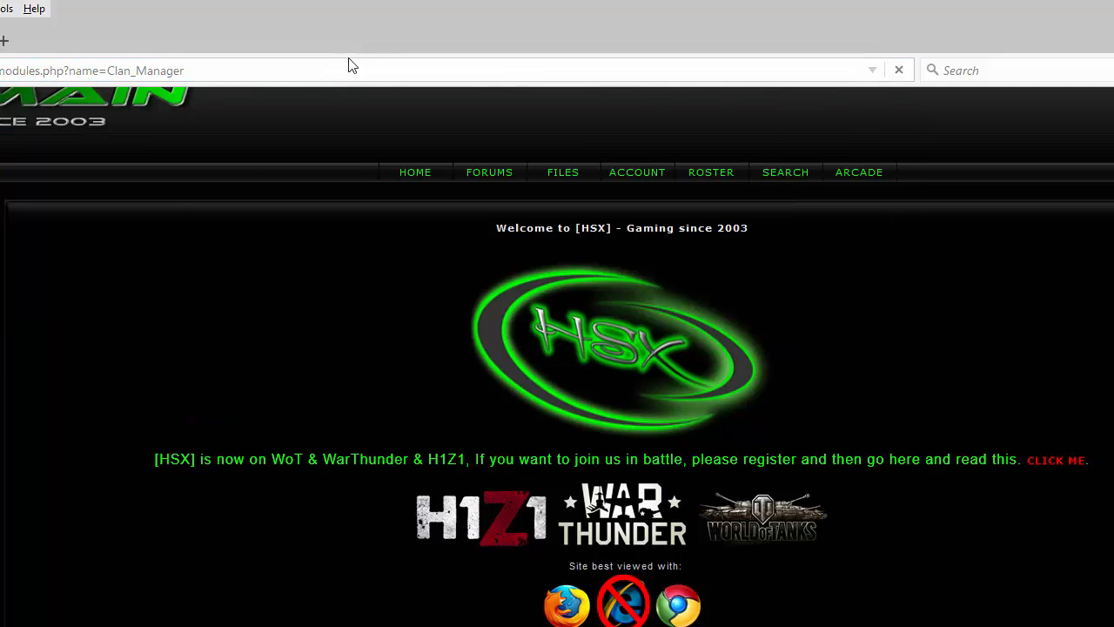
Look through the public clan roster and open the profile of the tester member in the Probie group
scroll(525, 230, "down", 5)
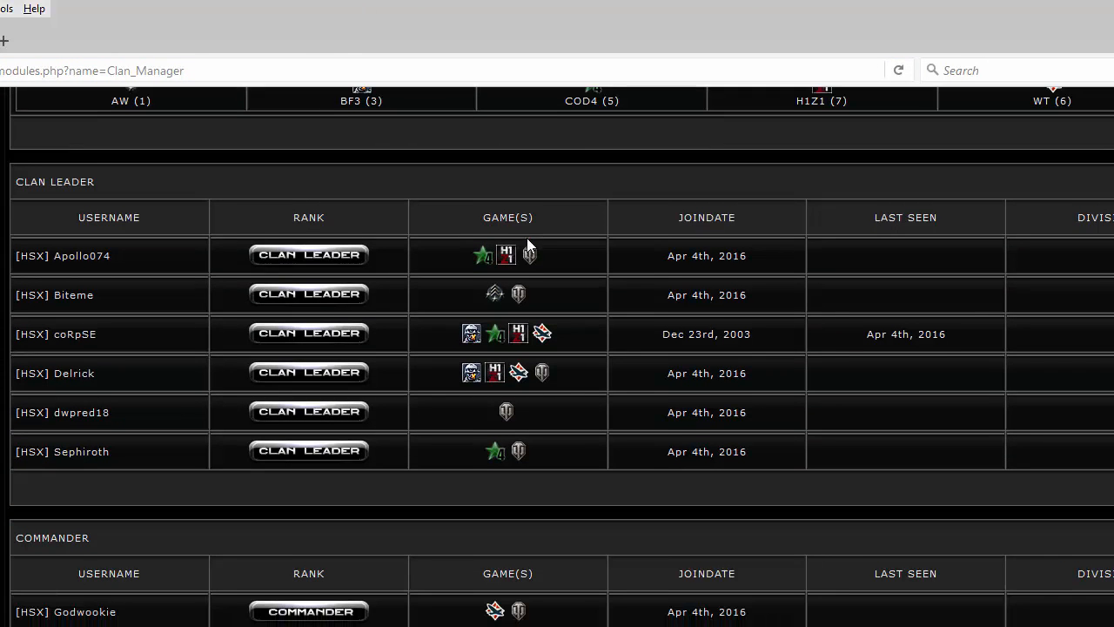
scroll(533, 254, "down", 7)
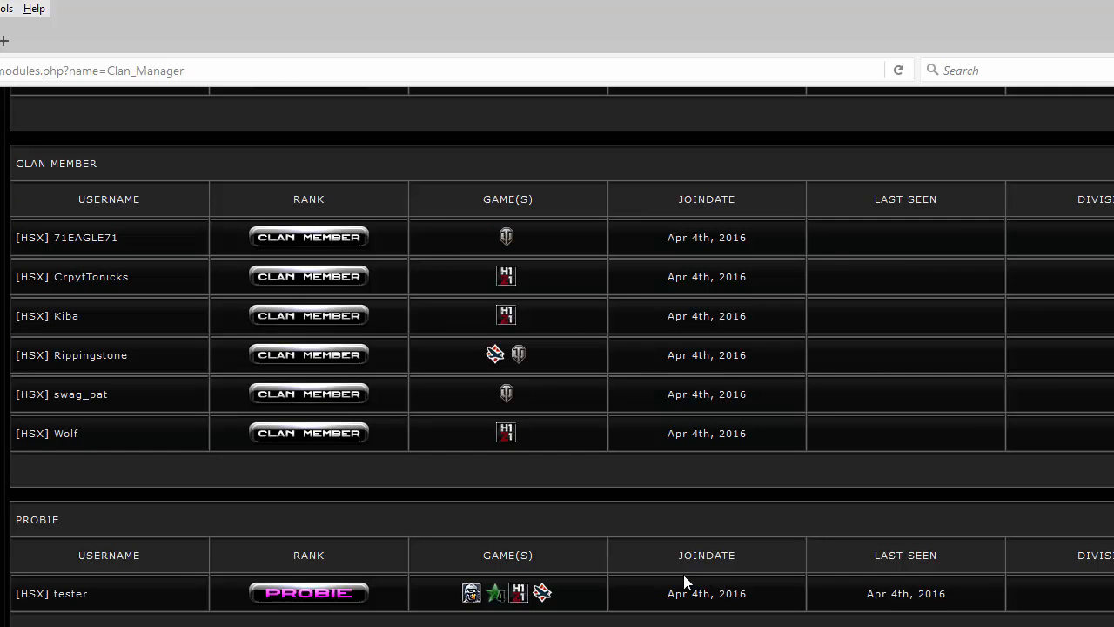
scroll(563, 578, "up", 10)
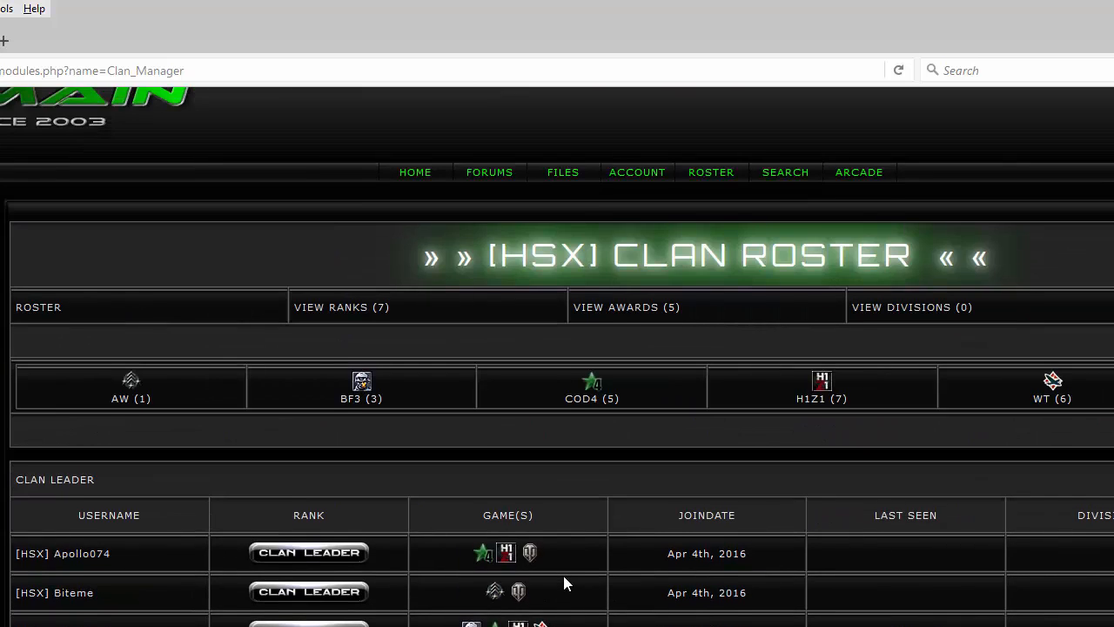
scroll(564, 574, "down", 10)
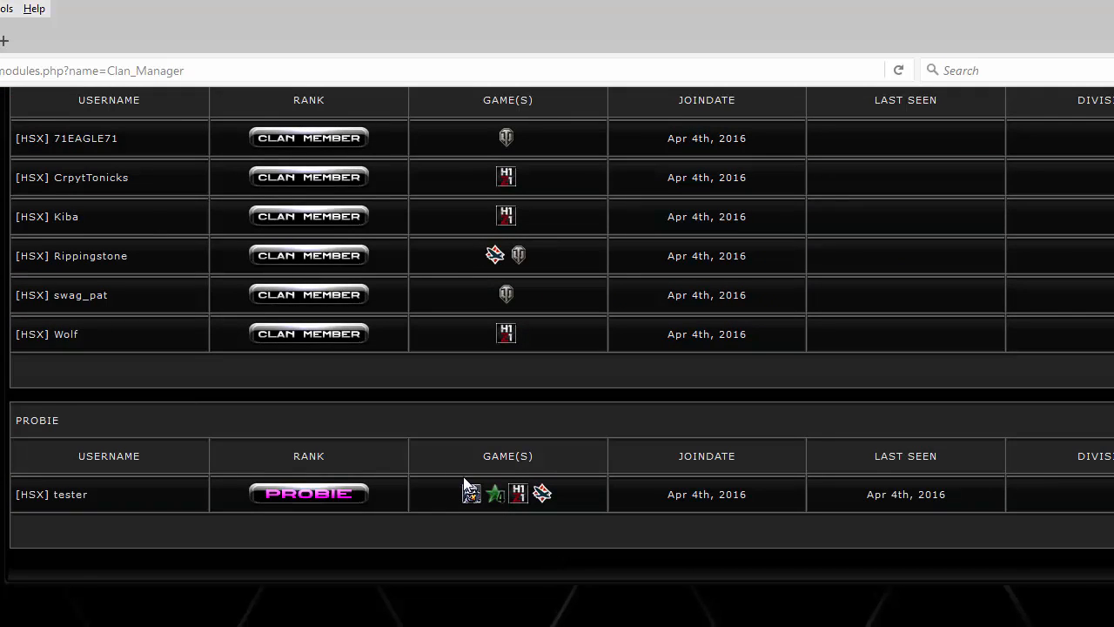
left_click(54, 496)
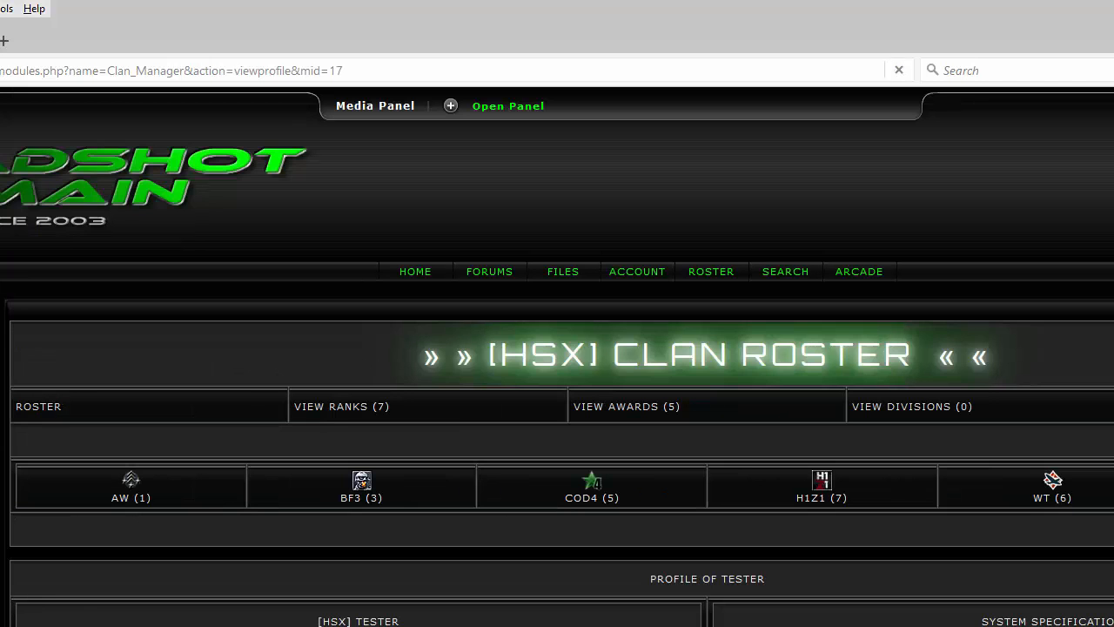
Open the tester member's own information for modification and remove Battlefield 3 from the games played
scroll(375, 561, "down", 6)
scroll(623, 530, "down", 7)
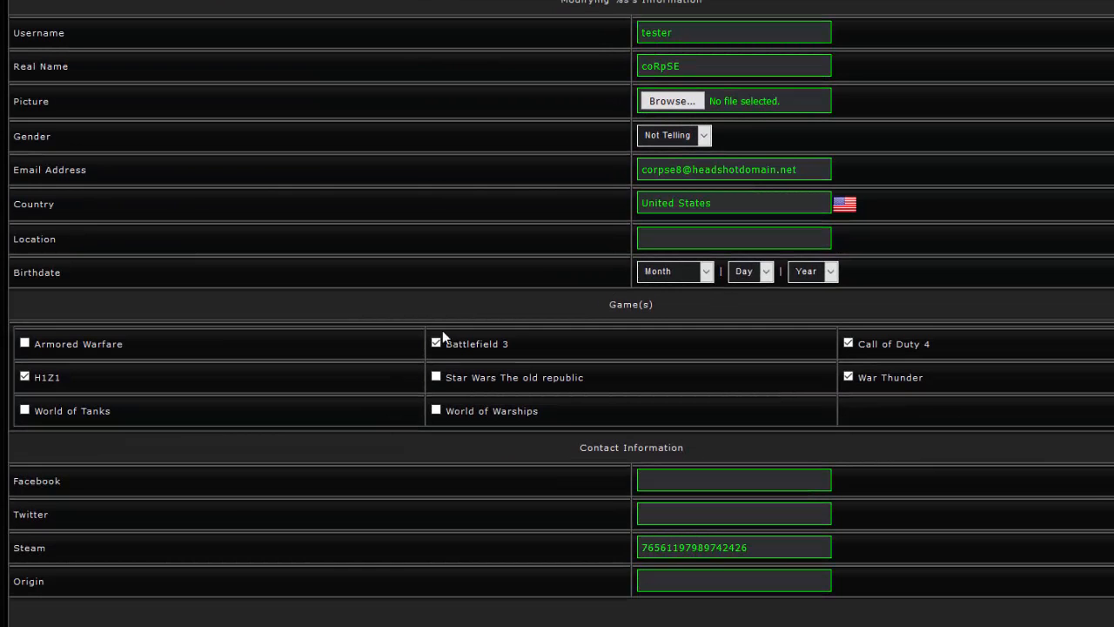
left_click(436, 344)
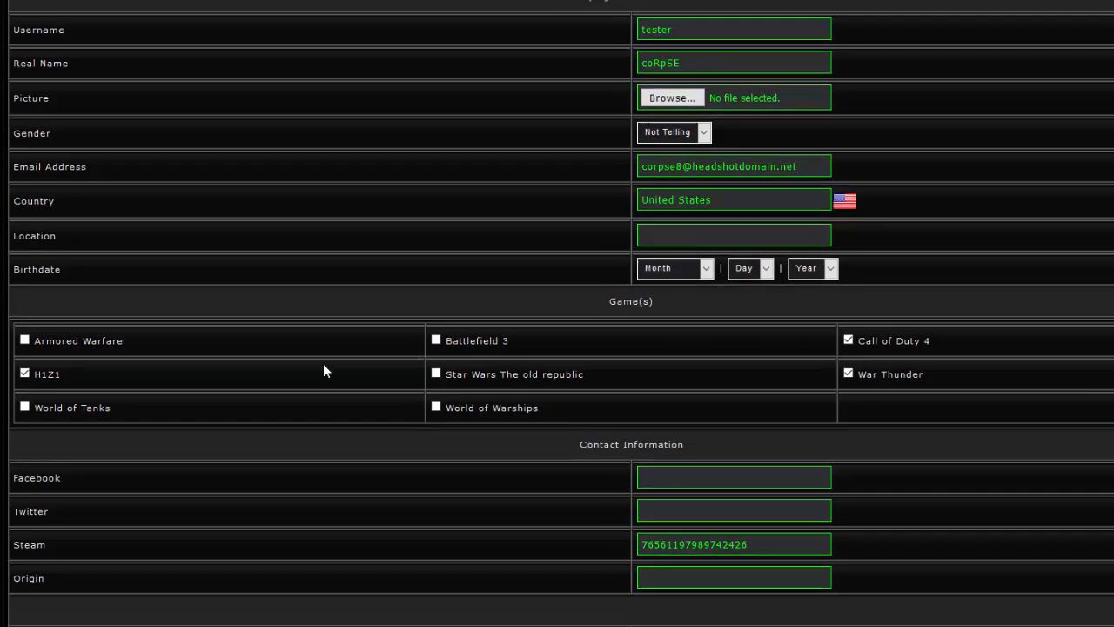
Review the contact and system specification fields of the tester's information form and save the member
scroll(324, 366, "down", 2)
scroll(400, 367, "down", 2)
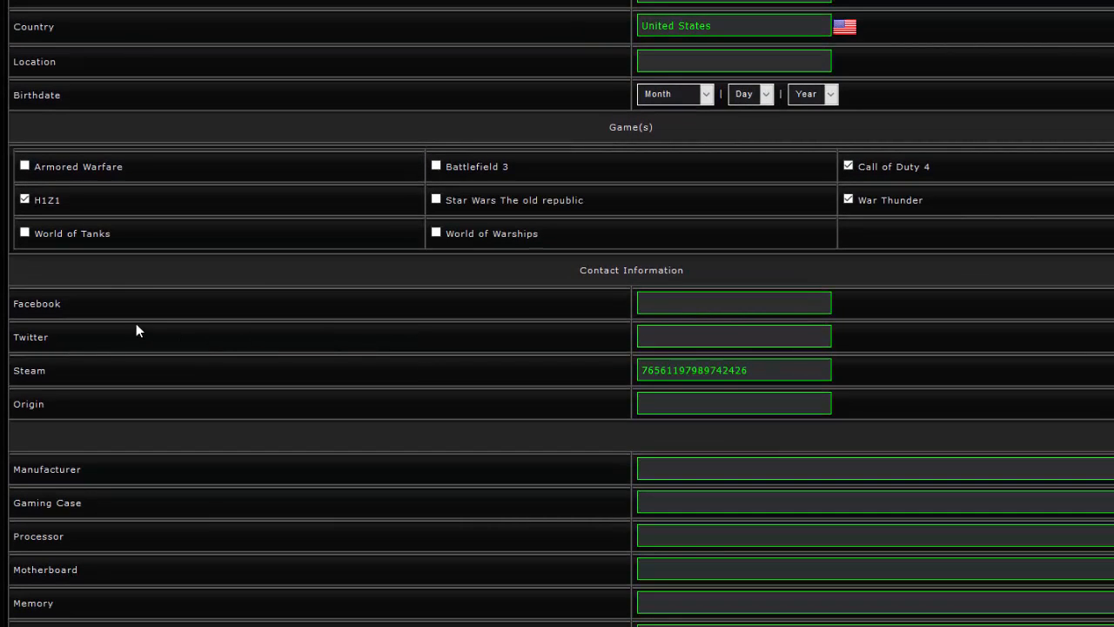
scroll(319, 318, "down", 2)
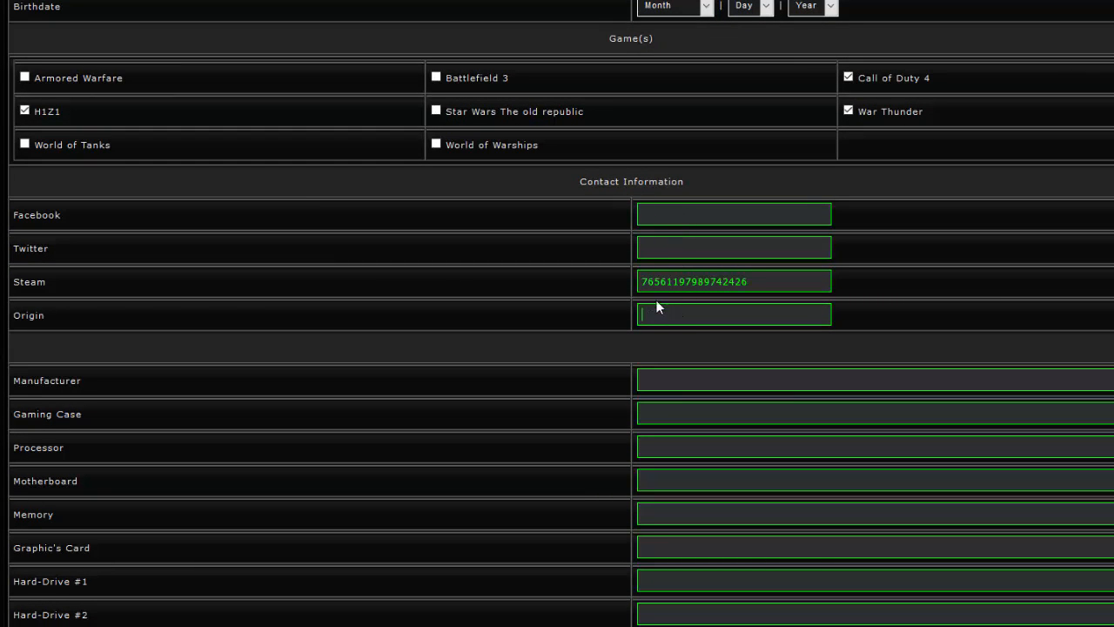
left_click(750, 281)
scroll(379, 355, "down", 5)
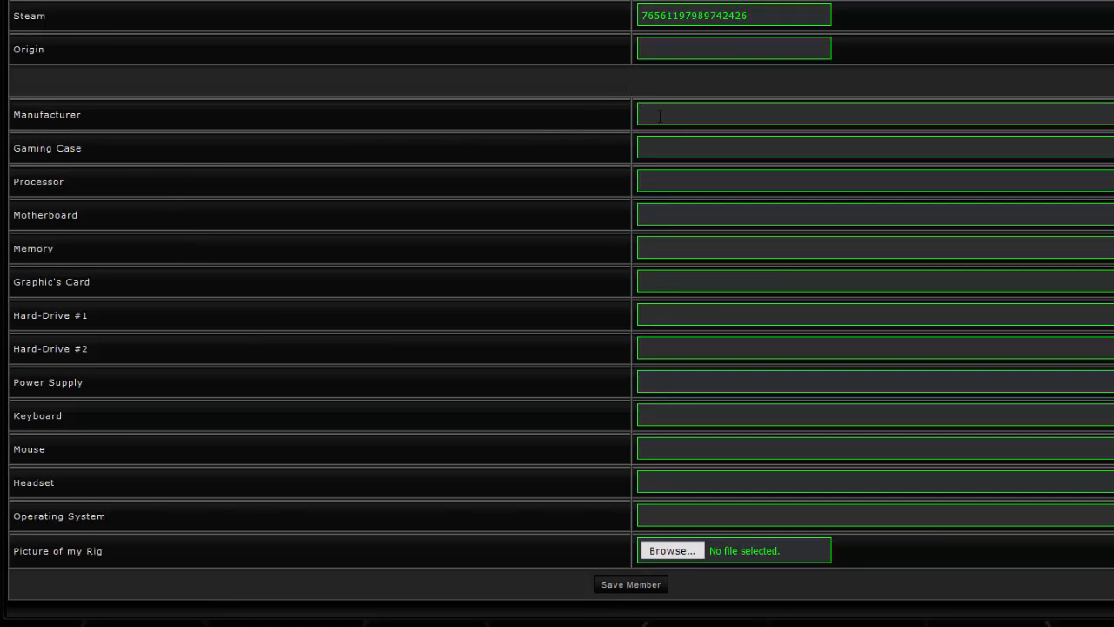
left_click(674, 144)
scroll(709, 355, "down", 3)
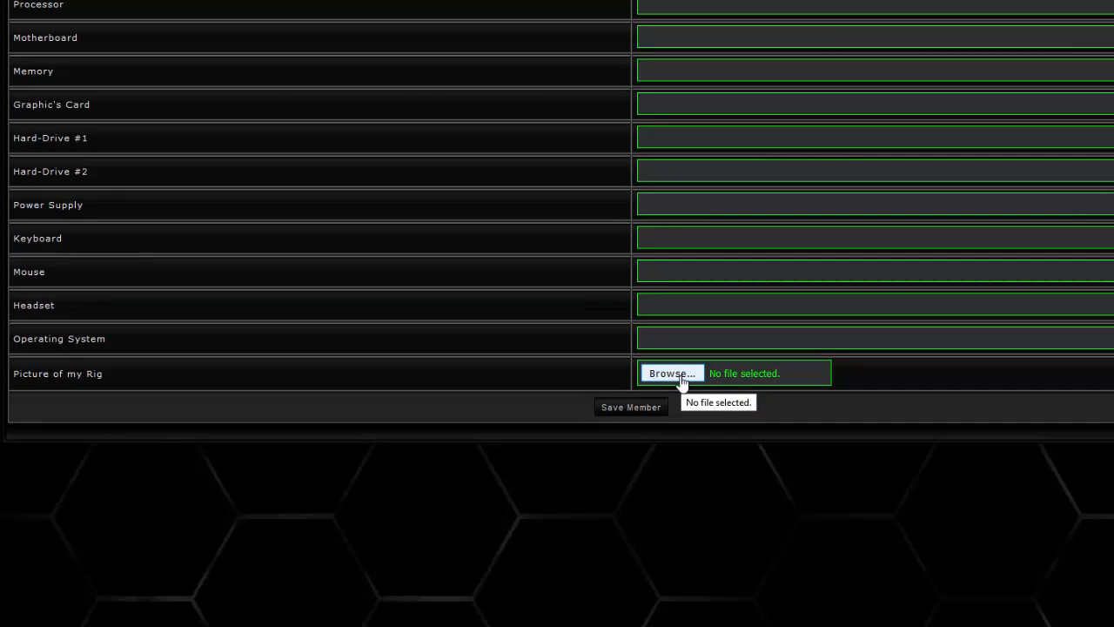
left_click(631, 409)
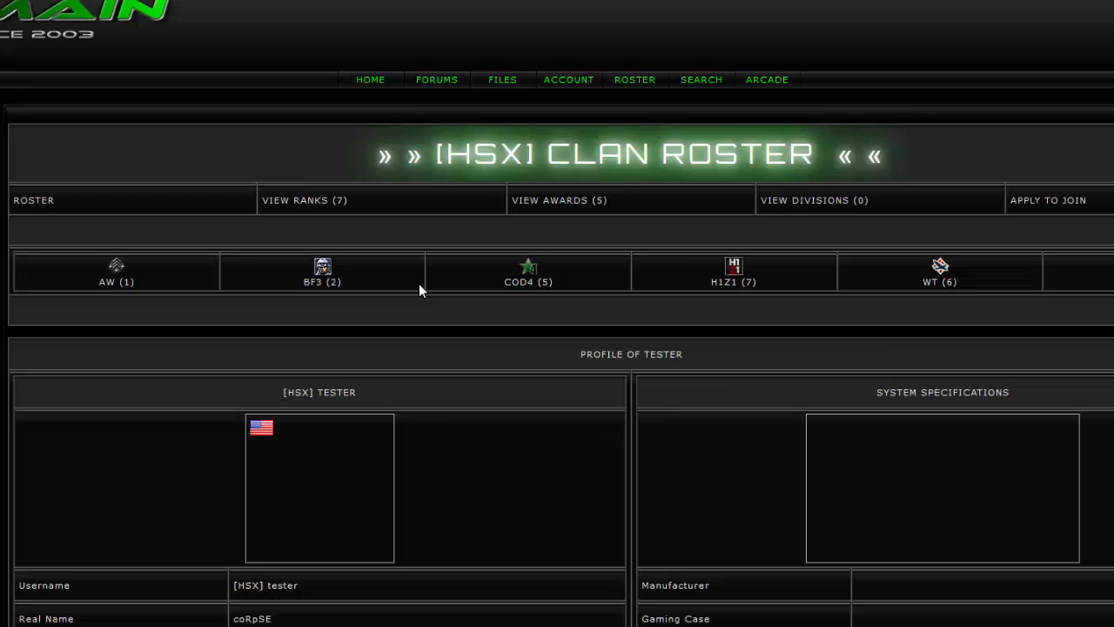
Examine the saved tester profile's personal details, Steam status, games and awards
scroll(420, 285, "down", 4)
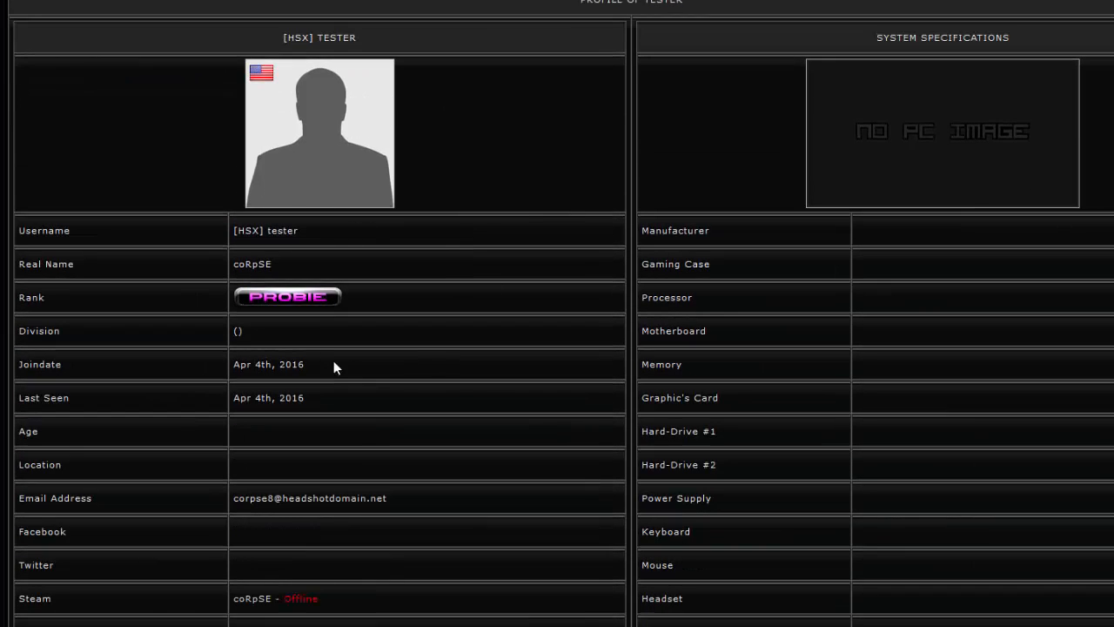
scroll(363, 386, "down", 4)
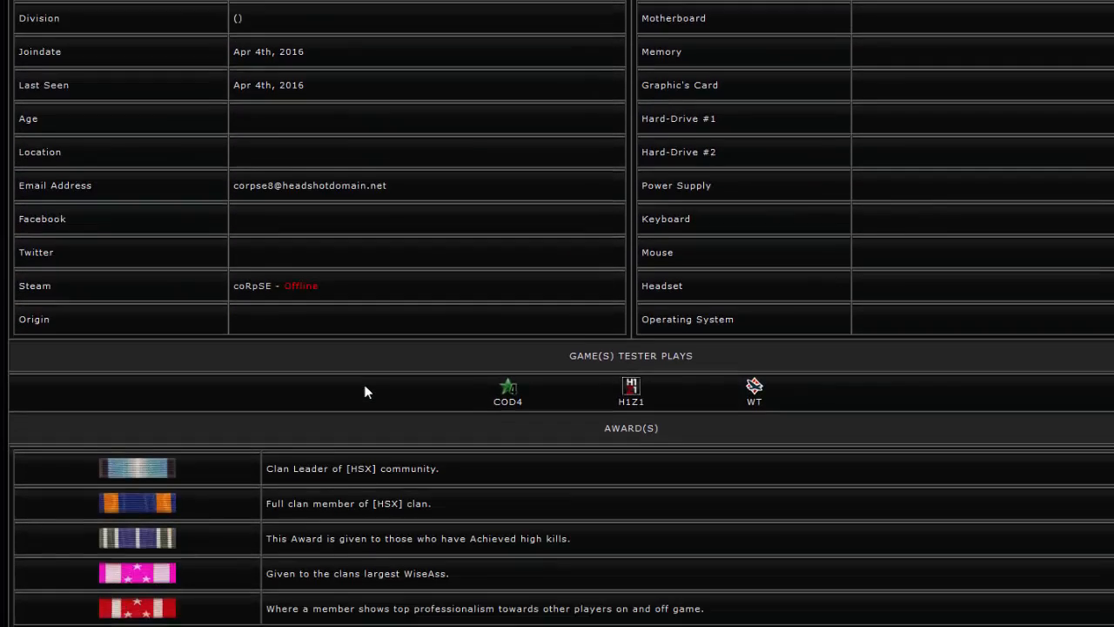
scroll(364, 387, "up", 3)
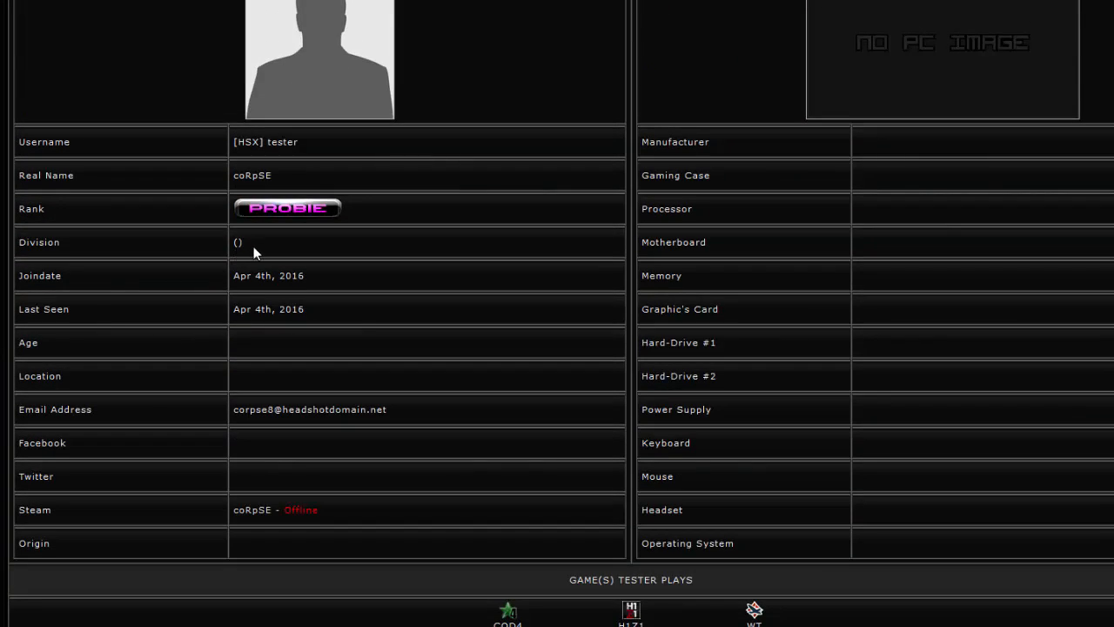
scroll(383, 263, "down", 5)
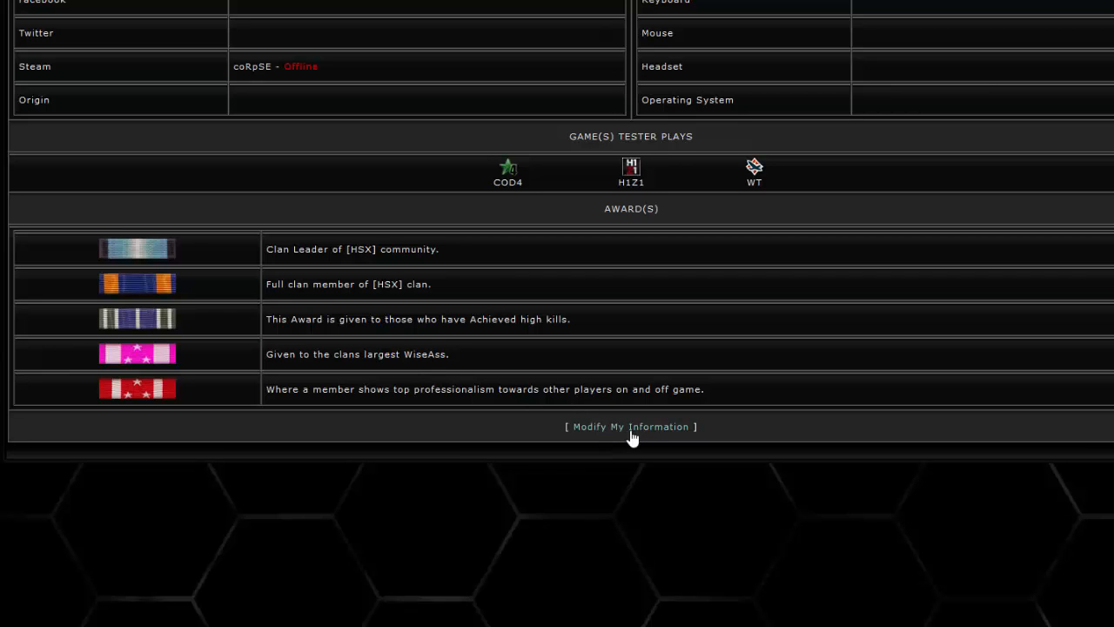
scroll(631, 440, "up", 10)
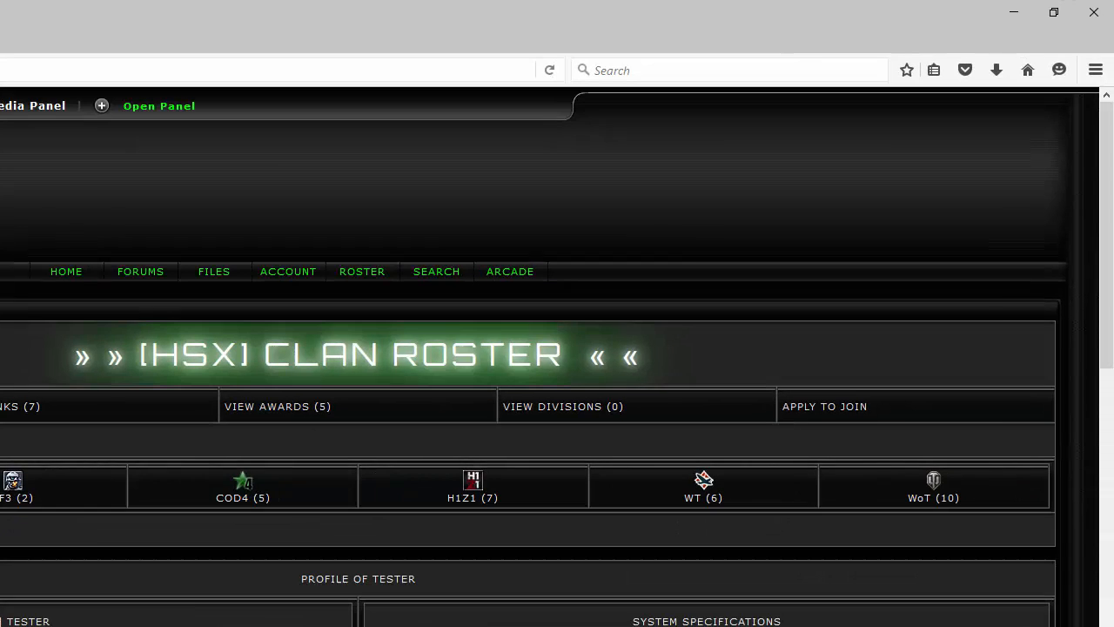
Close the Firefox window, return to the clan administration in Chrome, and open the divisions management page
left_click(1094, 13)
scroll(271, 522, "up", 2)
scroll(271, 522, "down", 7)
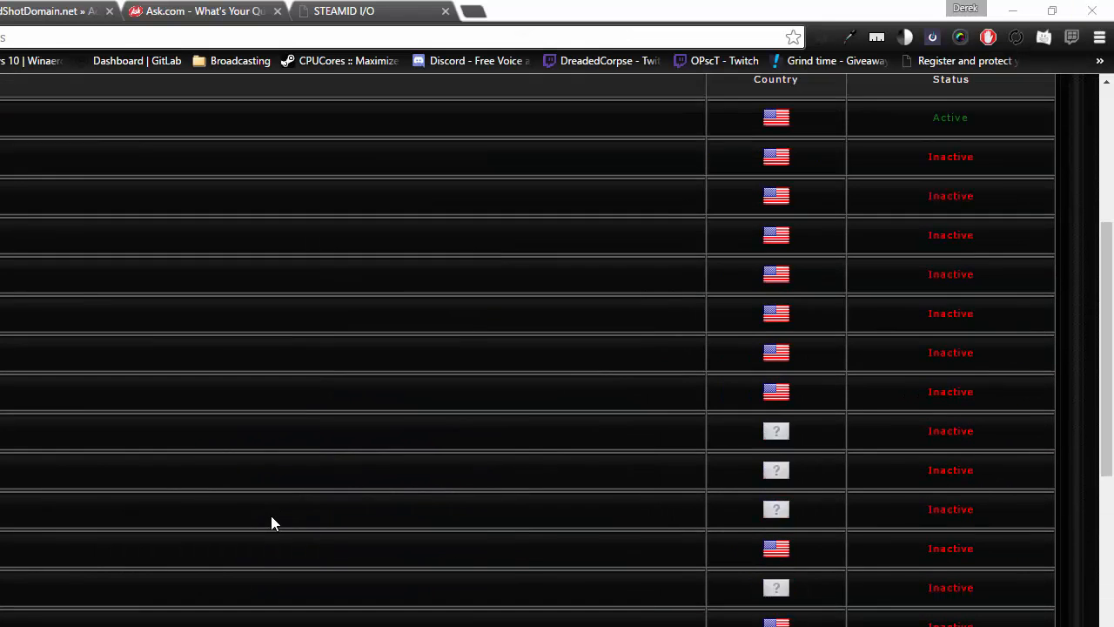
scroll(280, 517, "up", 8)
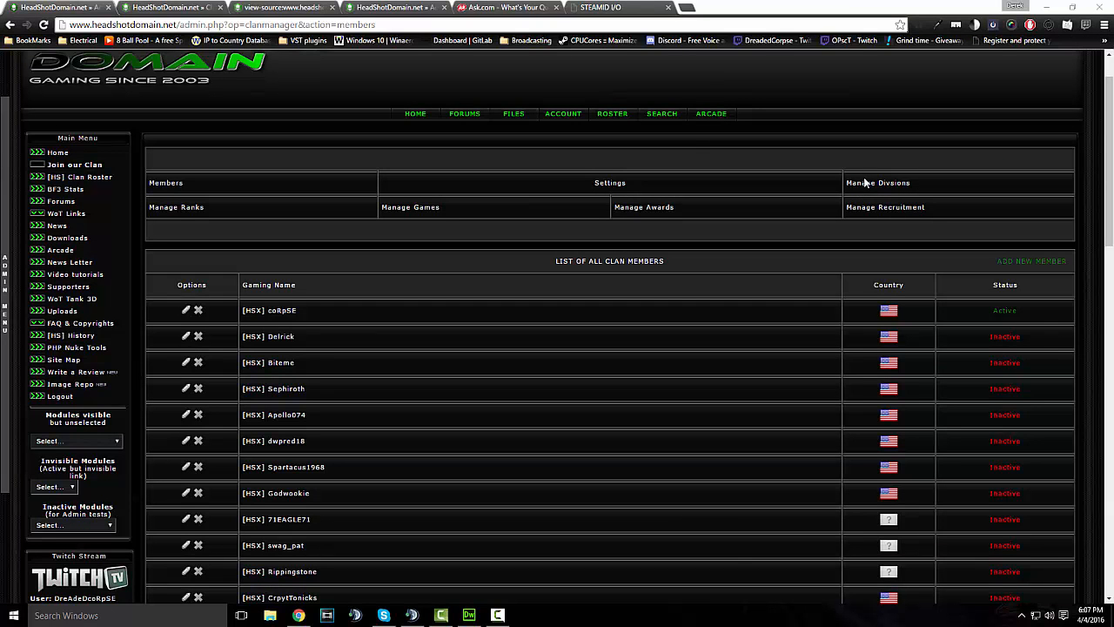
left_click(862, 185)
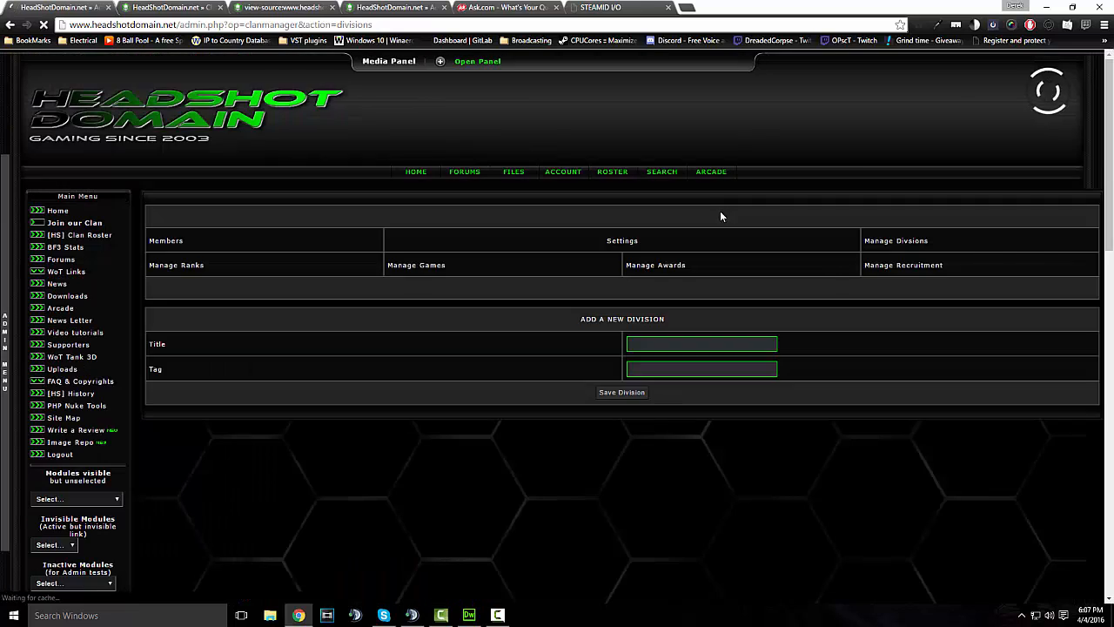
Look over the form for adding a new division and open the recruitment management page
scroll(740, 211, "down", 2)
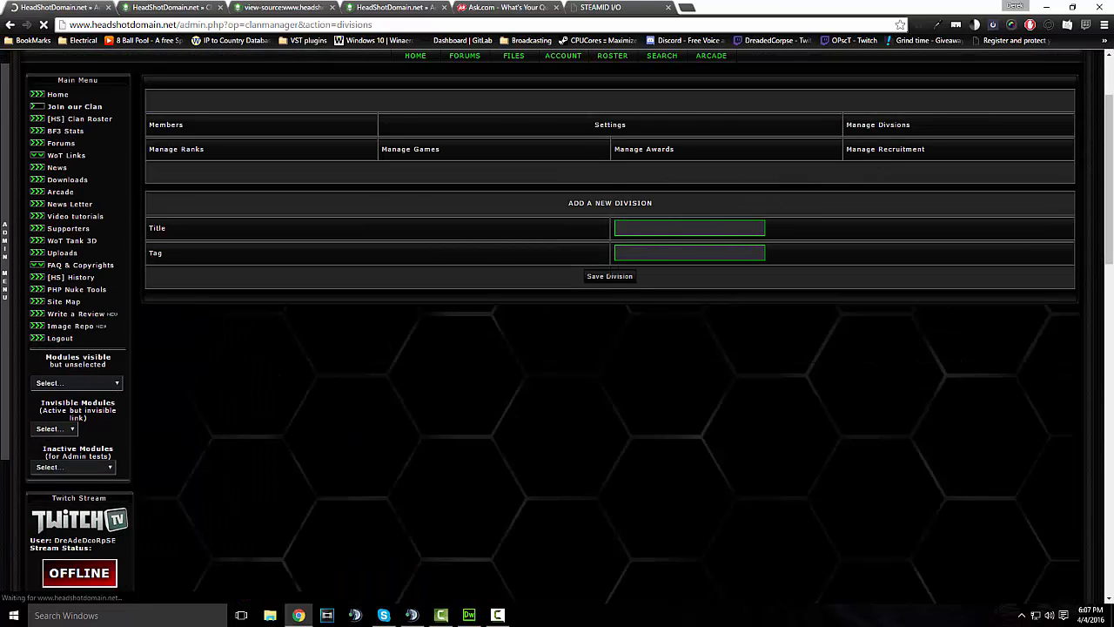
scroll(607, 274, "up", 1)
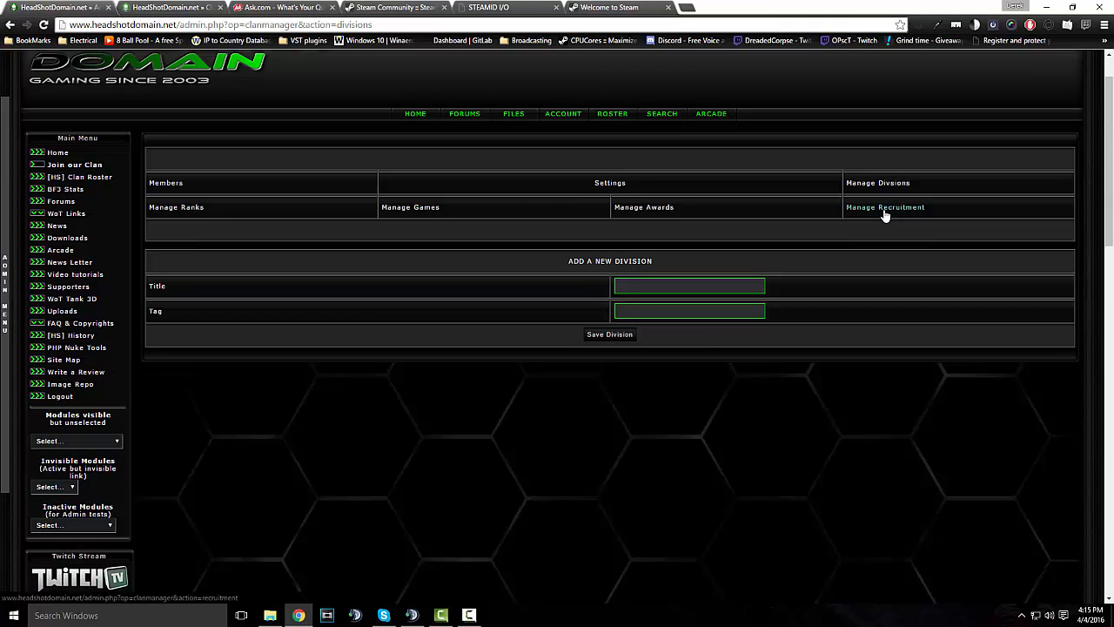
left_click(885, 208)
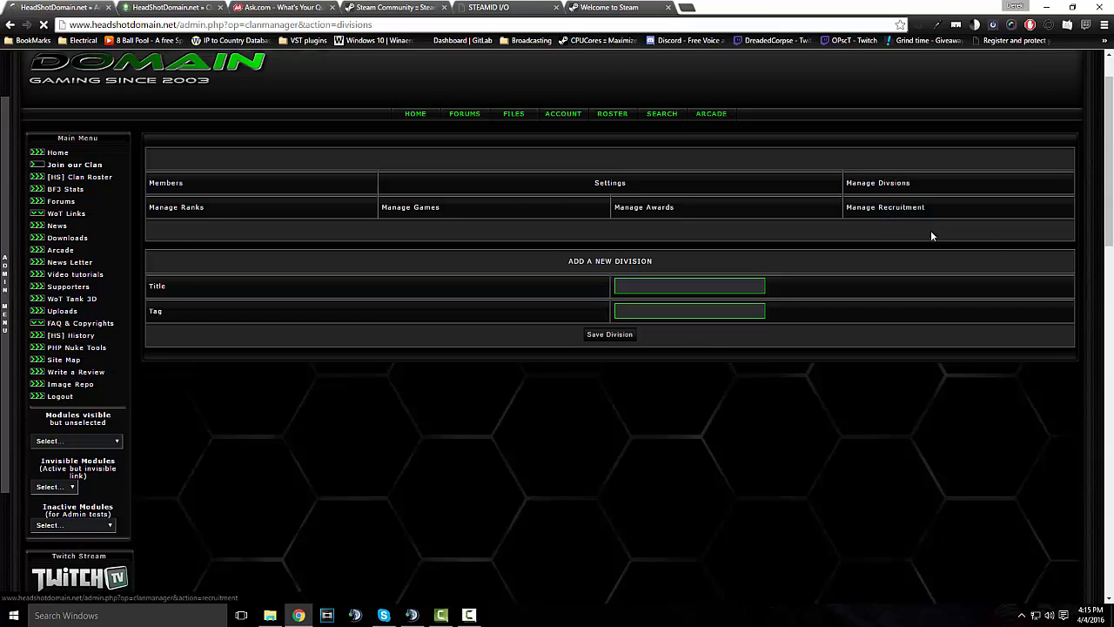